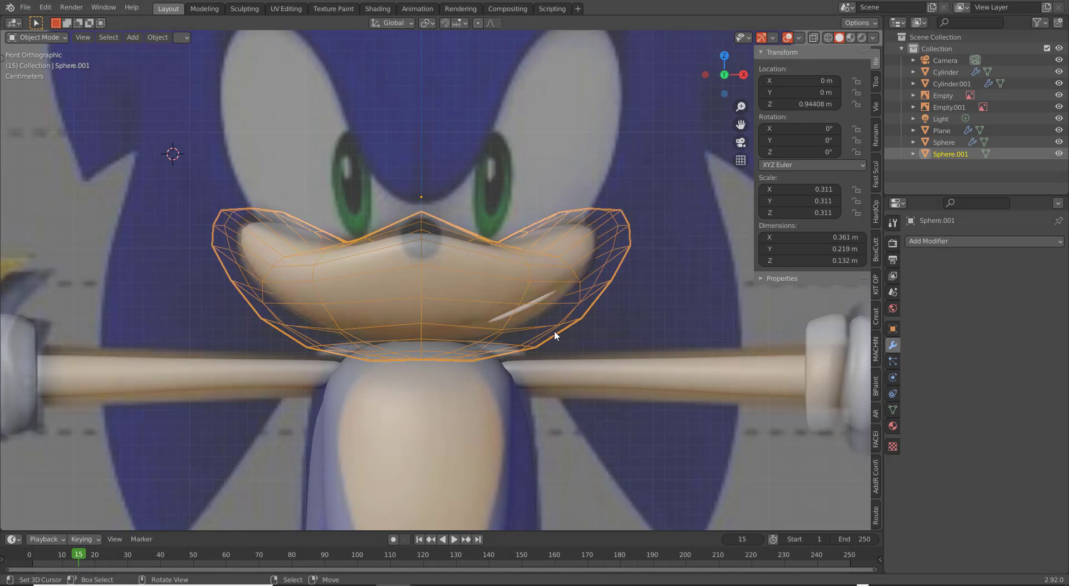
Examine the selected muzzle mesh against the front reference of Sonic's face.
scroll(584, 390, "down", 4)
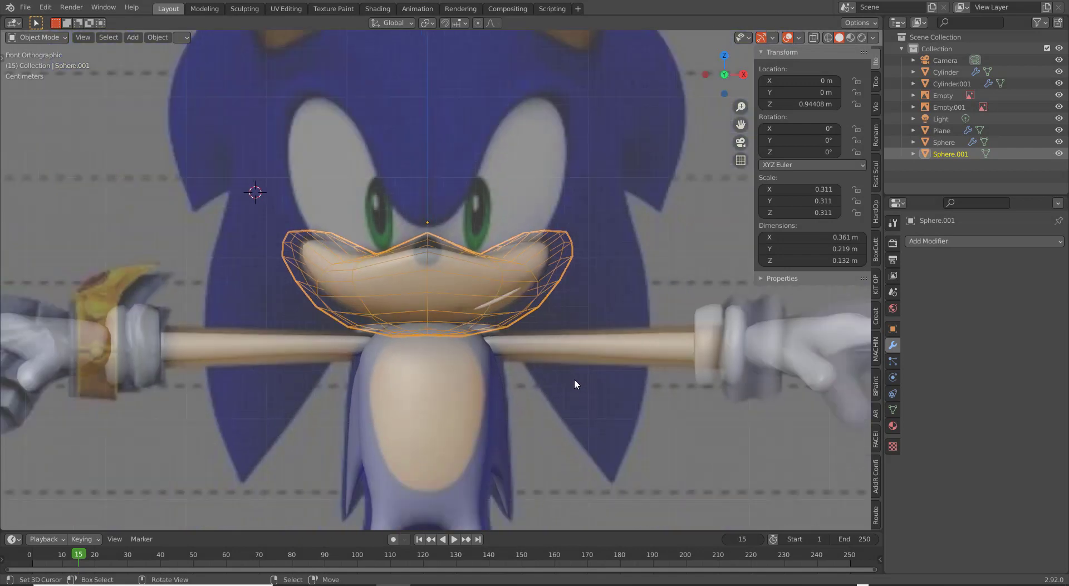
scroll(452, 315, "down", 3)
mouse_move(451, 315)
middle_mouse_down()
mouse_move(419, 345)
mouse_move(375, 323)
mouse_move(349, 239)
mouse_move(480, 310)
mouse_move(426, 319)
mouse_move(441, 316)
middle_mouse_up()
key("KP_1")
scroll(463, 363, "up", 4)
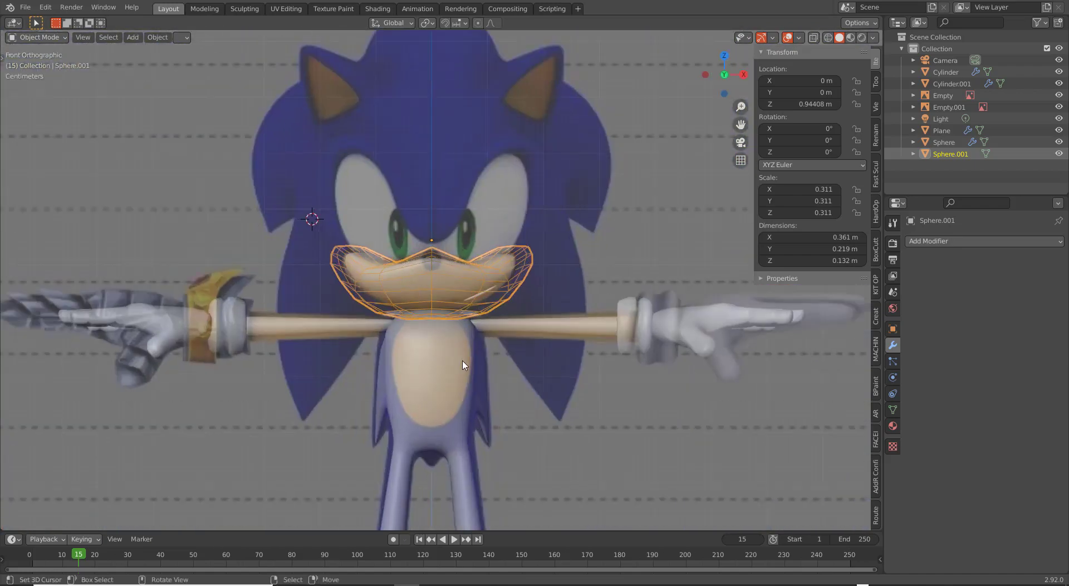
scroll(498, 327, "down", 2)
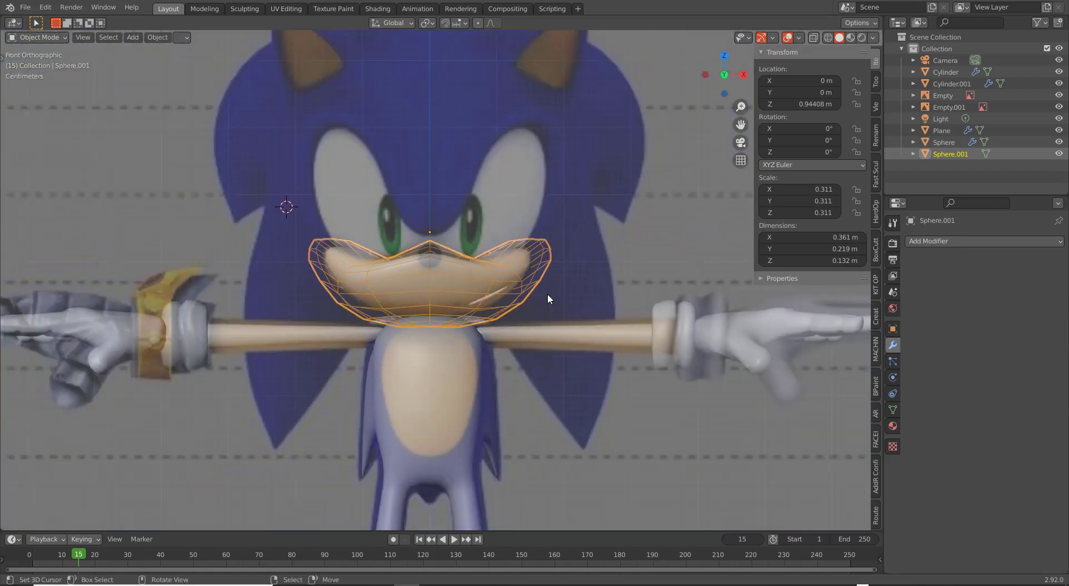
scroll(548, 295, "down", 2)
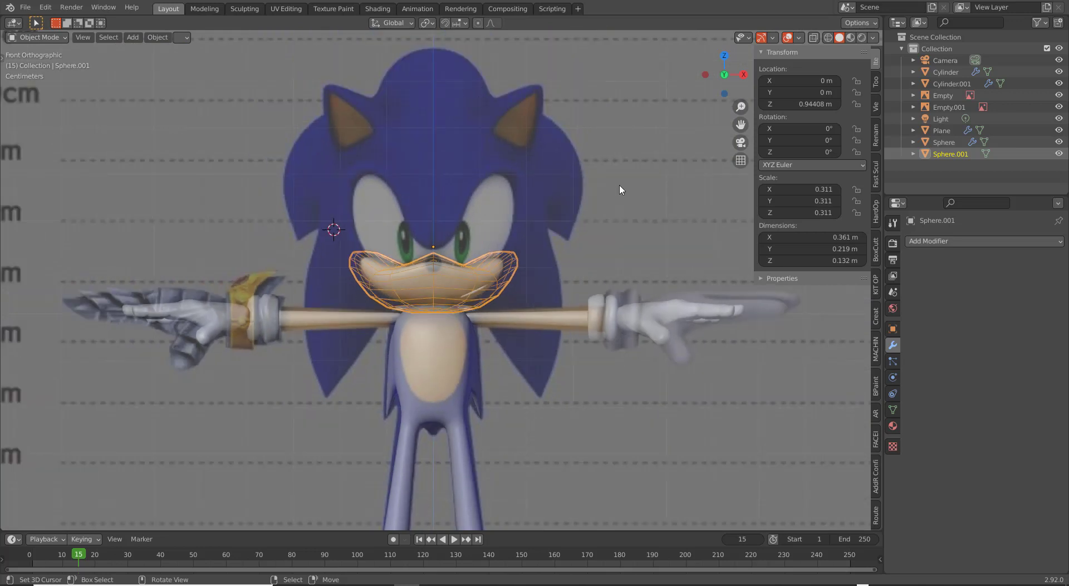
scroll(494, 334, "up", 2)
scroll(557, 323, "up", 2)
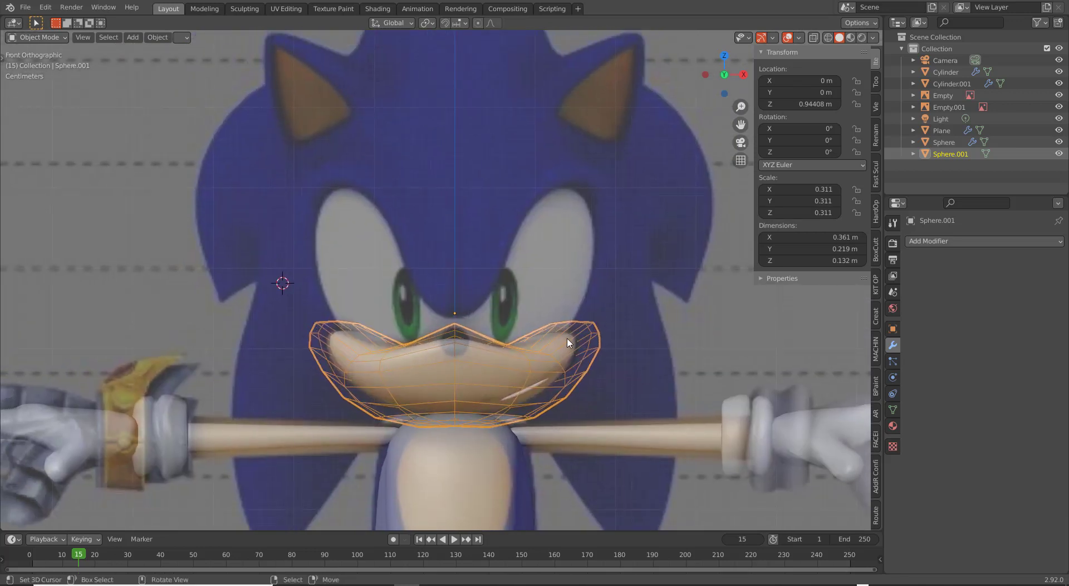
scroll(496, 322, "up", 1)
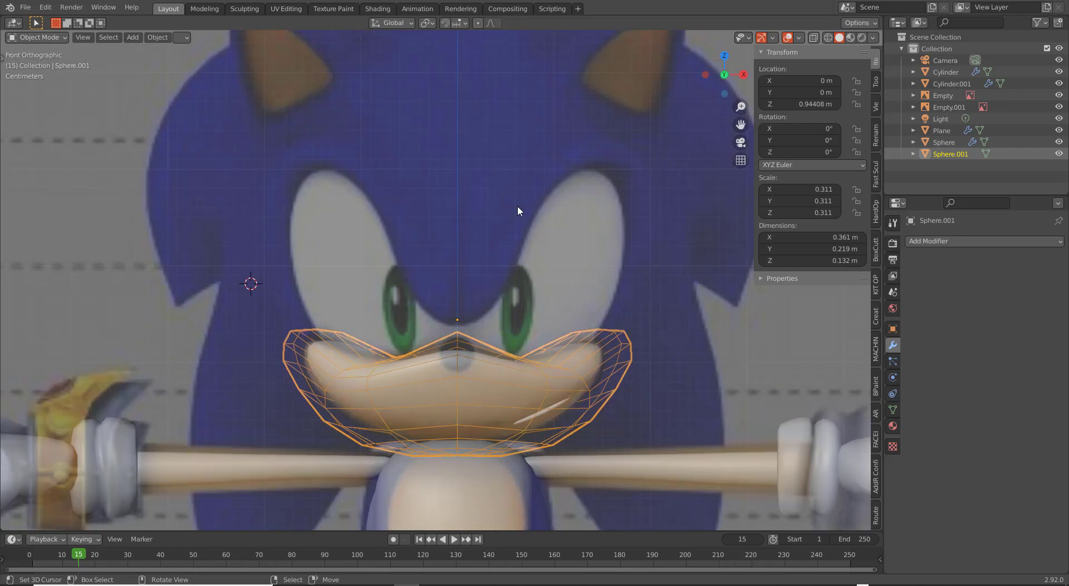
scroll(520, 284, "up", 1)
scroll(504, 319, "down", 1)
scroll(459, 267, "down", 4)
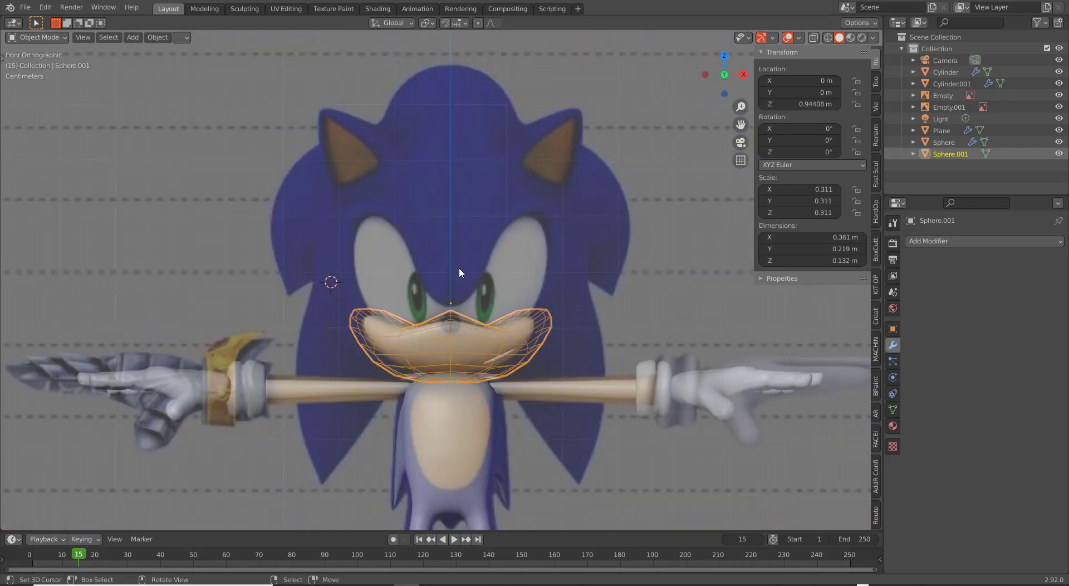
scroll(479, 312, "up", 3)
scroll(501, 340, "up", 2)
scroll(524, 357, "down", 1)
scroll(523, 358, "down", 4)
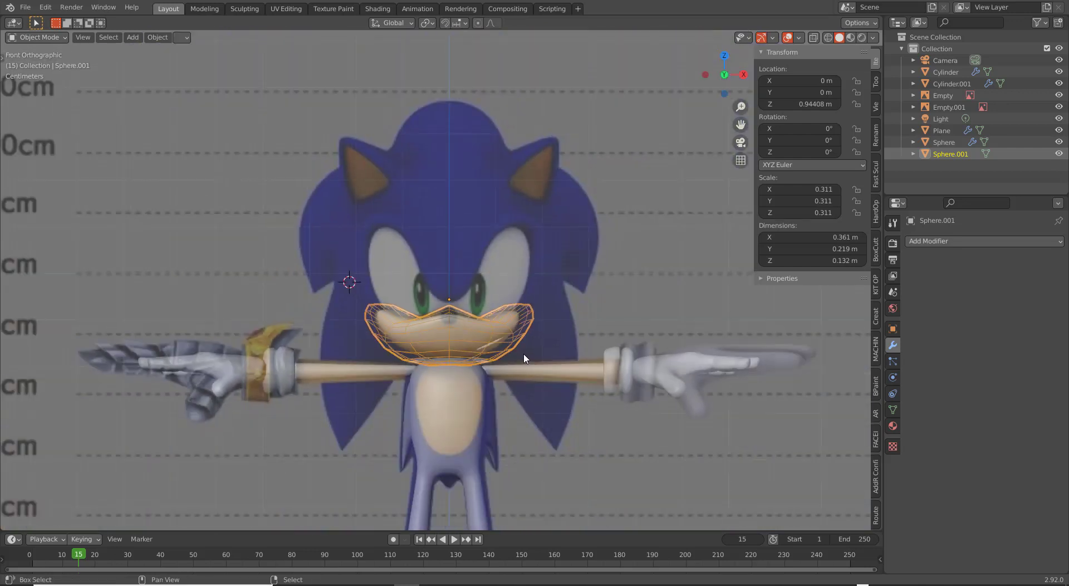
Snap the 3D cursor to the world origin.
key("shift+s")
left_click(492, 373)
Turn on the Screencast Keys overlay in the viewport.
left_click(877, 508)
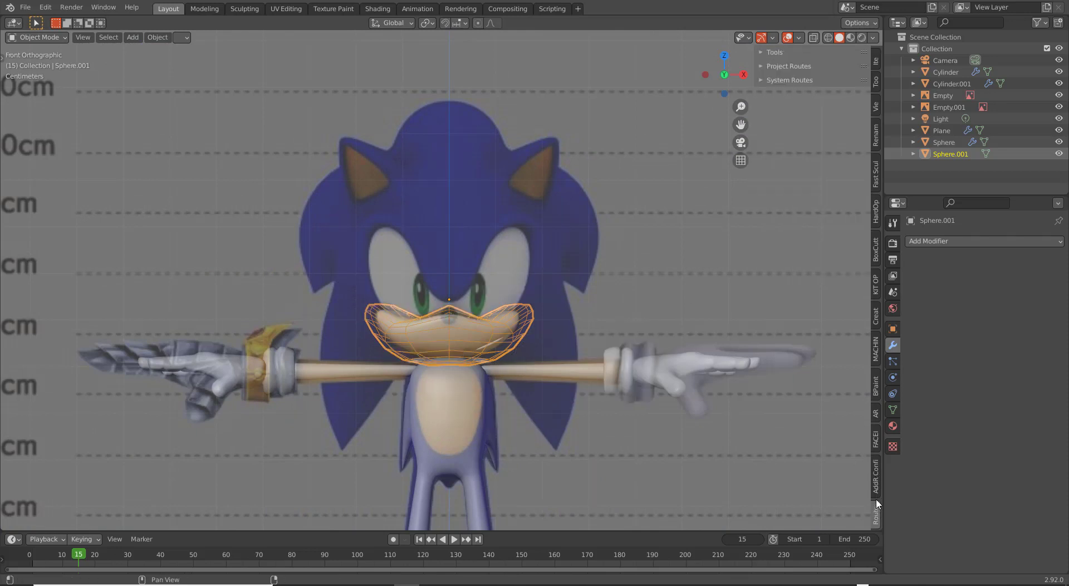
left_click(876, 439)
left_click(879, 414)
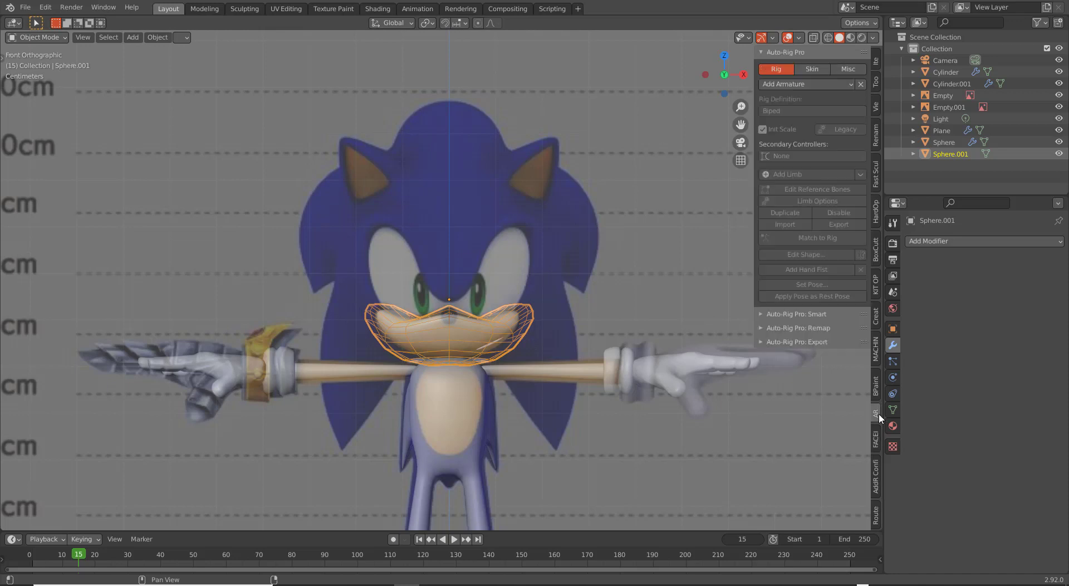
left_click(876, 510)
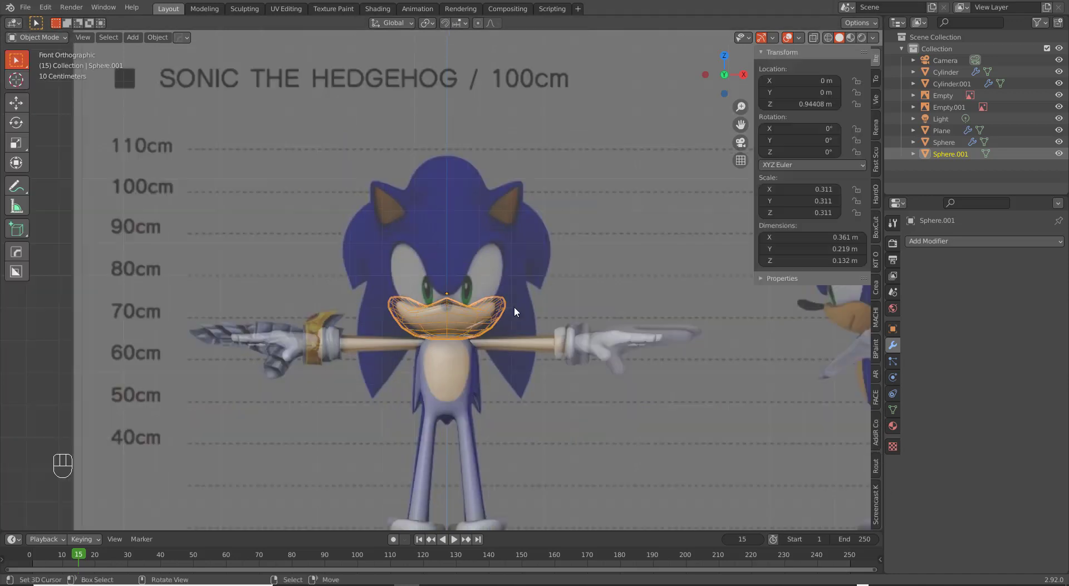
scroll(514, 306, "down", 2)
middle_click_drag(504, 387, 551, 355, "shift")
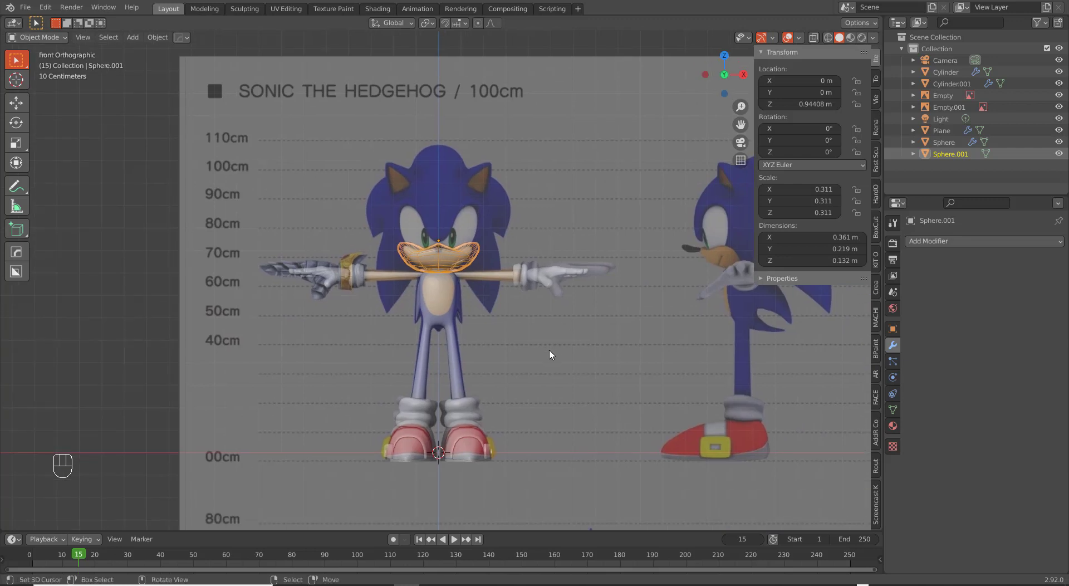
middle_click_drag(527, 389, 533, 316, "shift")
scroll(532, 318, "up", 3)
middle_click_drag(517, 369, 517, 330, "shift")
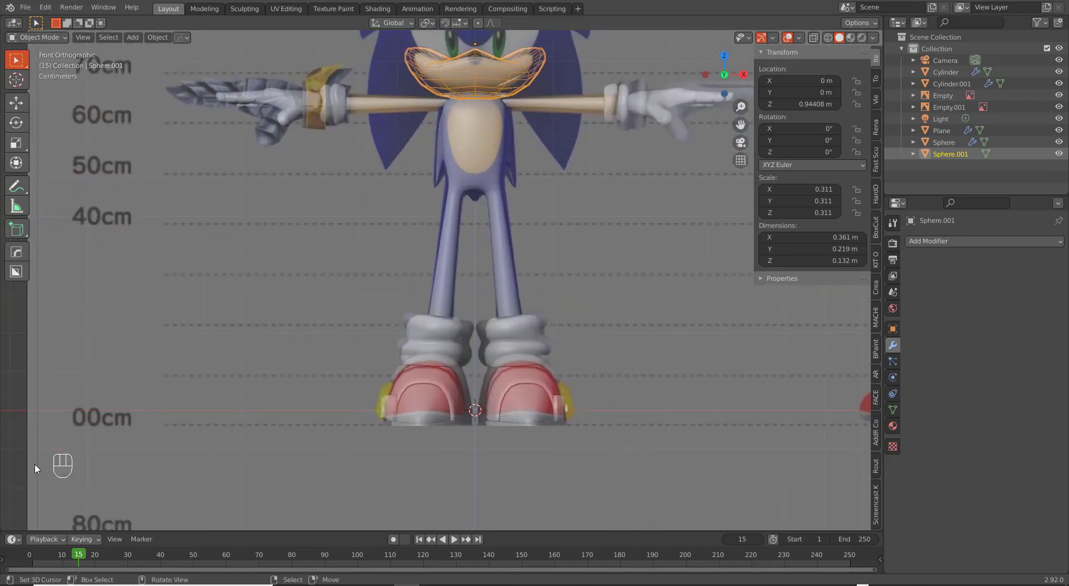
Set the Screencast Keys overlay's mouse size to 70 and its font size to 48.
left_click(877, 501)
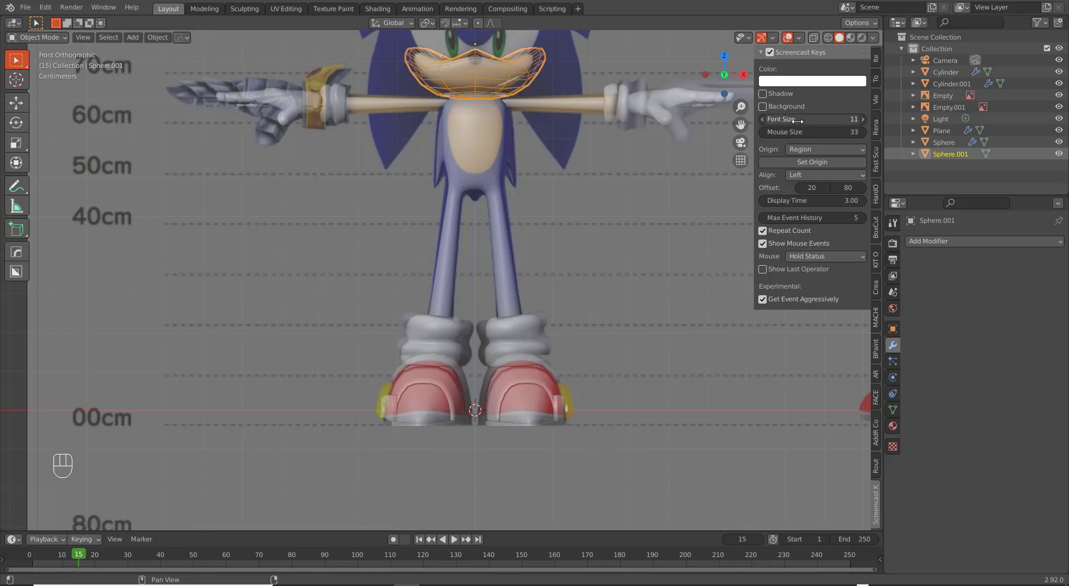
left_click(798, 121)
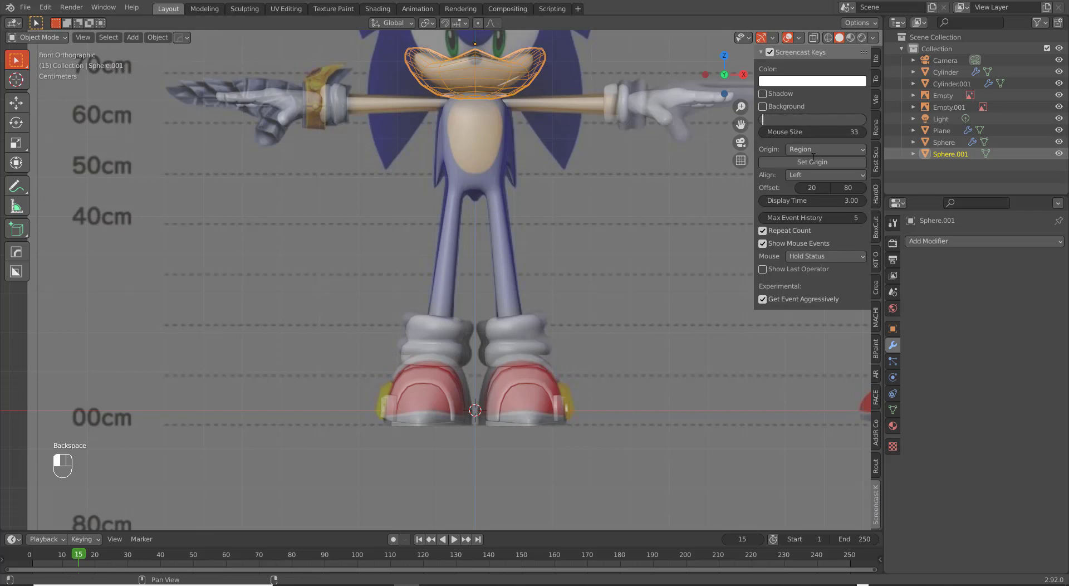
left_click(814, 158)
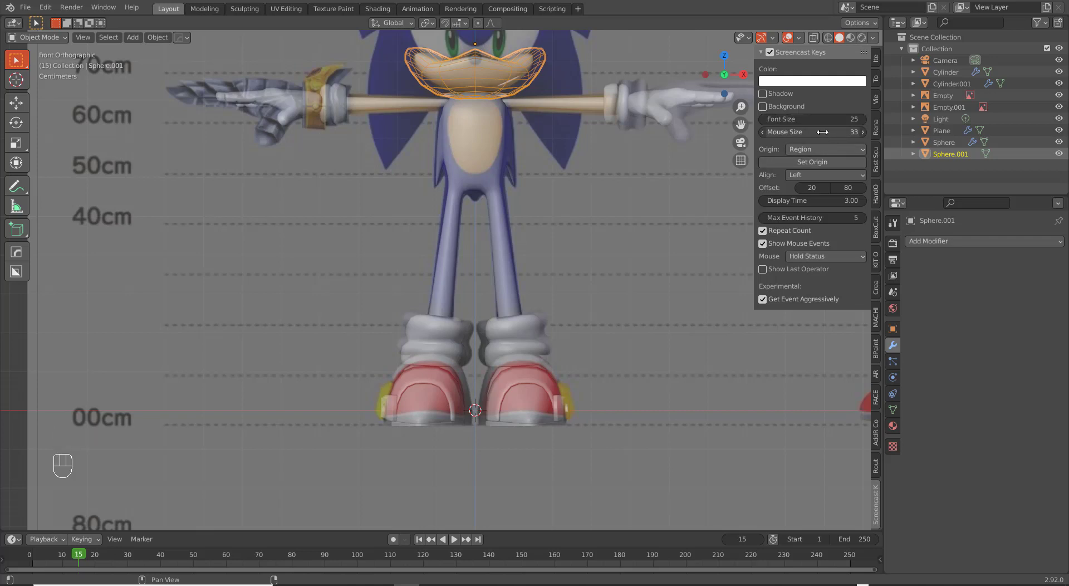
left_click(819, 134)
key("BackSpace")
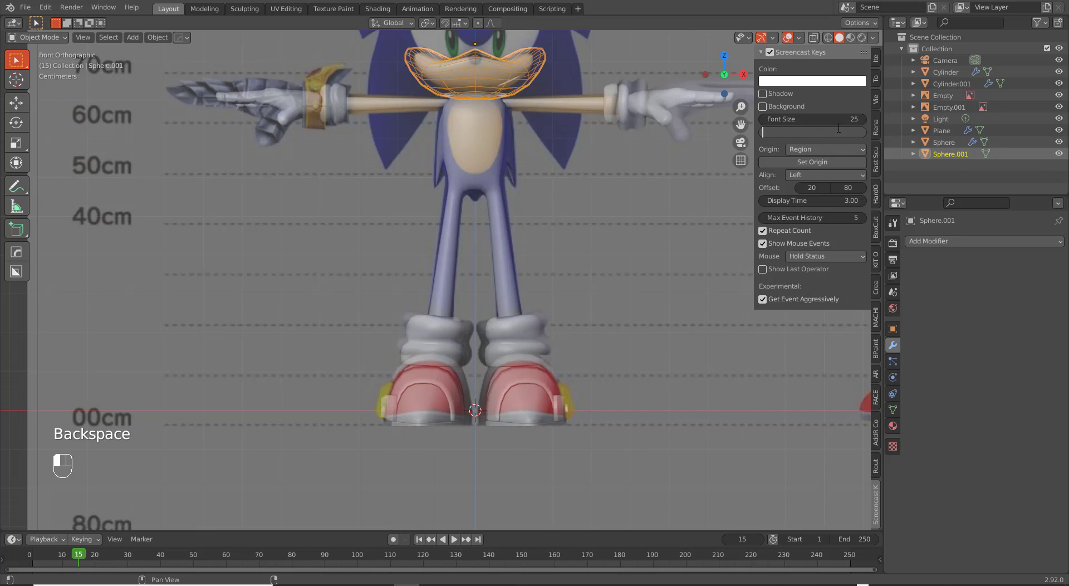
key("Return")
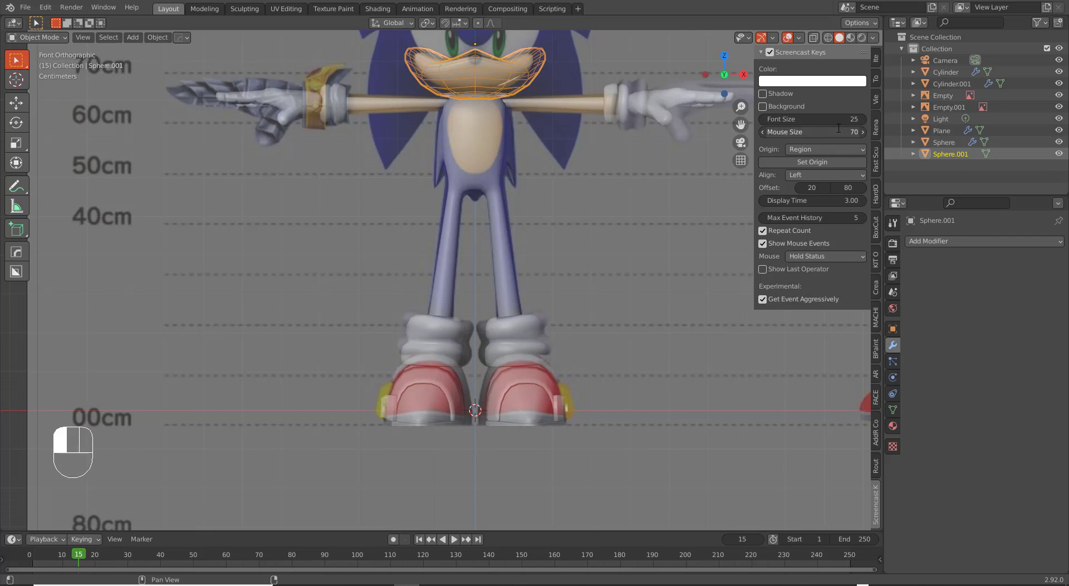
left_click_drag(803, 120, 810, 120)
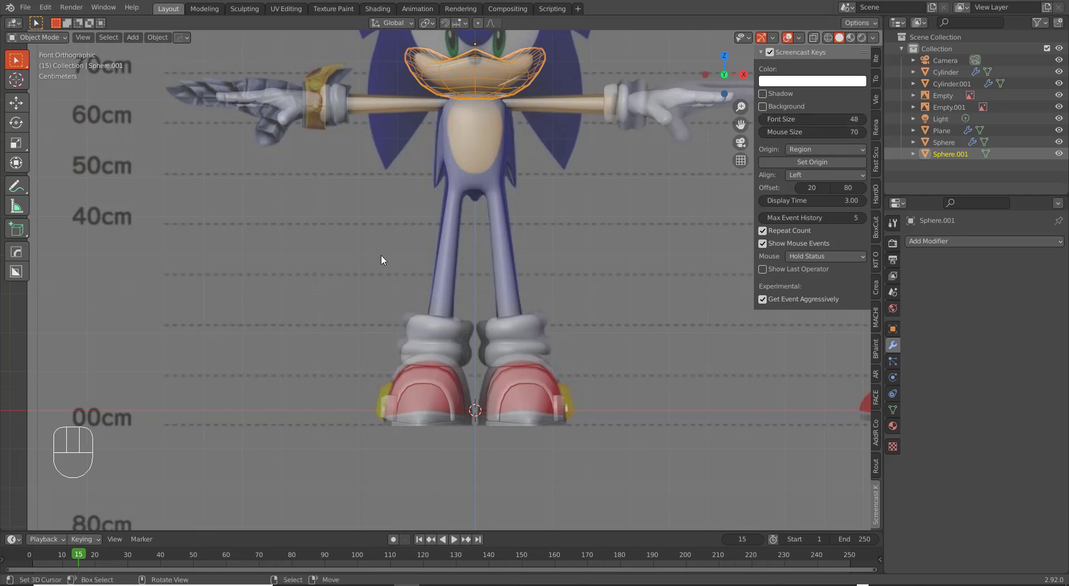
Add a plane mesh at the world origin.
middle_click_drag(504, 245, 456, 304, "shift")
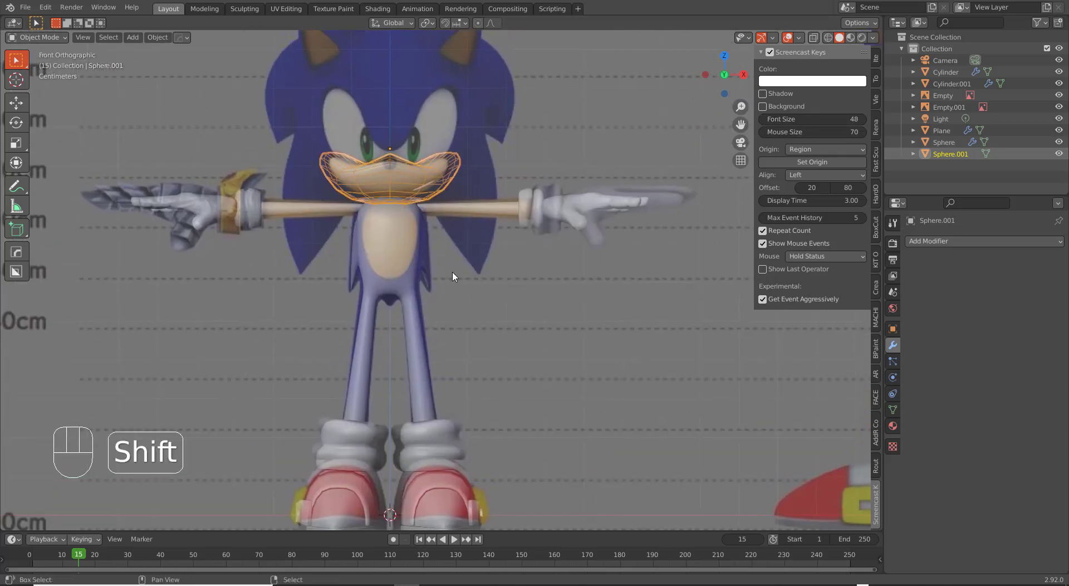
middle_click_drag(454, 267, 467, 212, "shift")
scroll(475, 262, "up", 2)
scroll(457, 295, "up", 2)
scroll(465, 256, "down", 5)
middle_click_drag(481, 314, 490, 303, "shift")
key("shift+a")
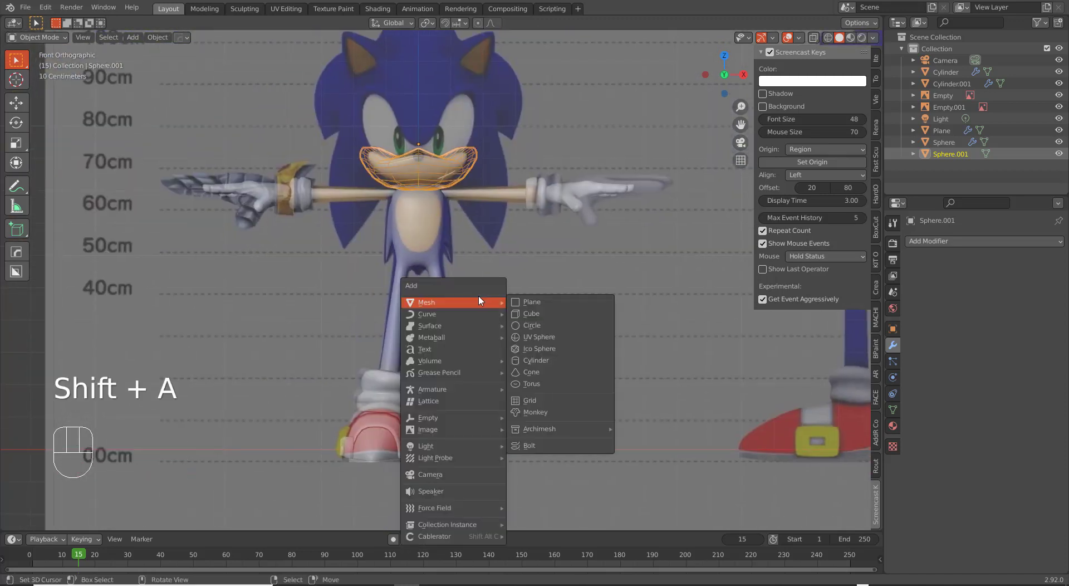
mouse_move(468, 303)
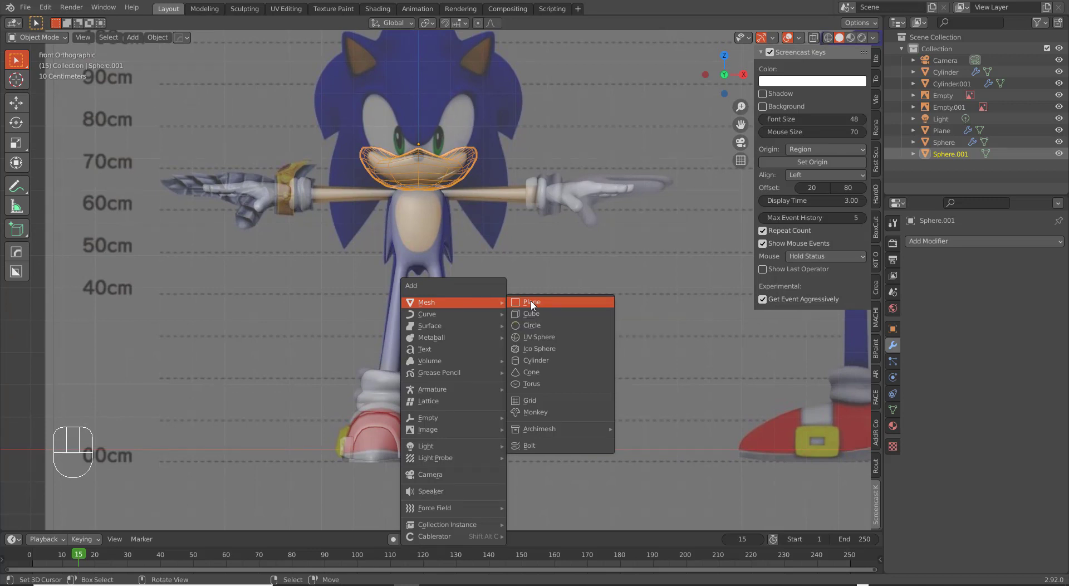
left_click(532, 304)
Rotate the new plane's geometry 90° about the global X axis in Edit Mode.
key("r")
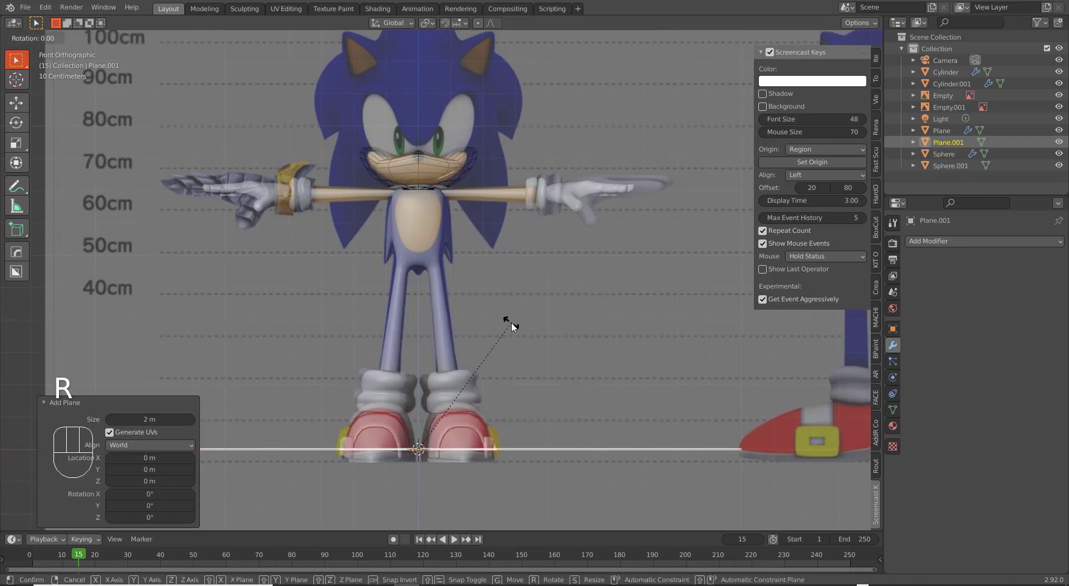
right_click(512, 327)
key("Tab")
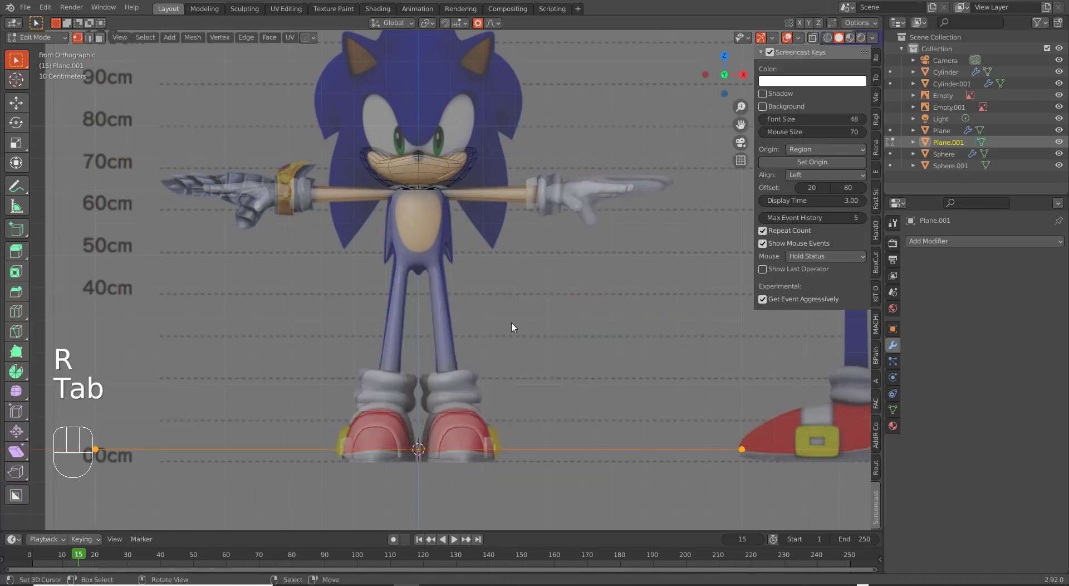
type("rx")
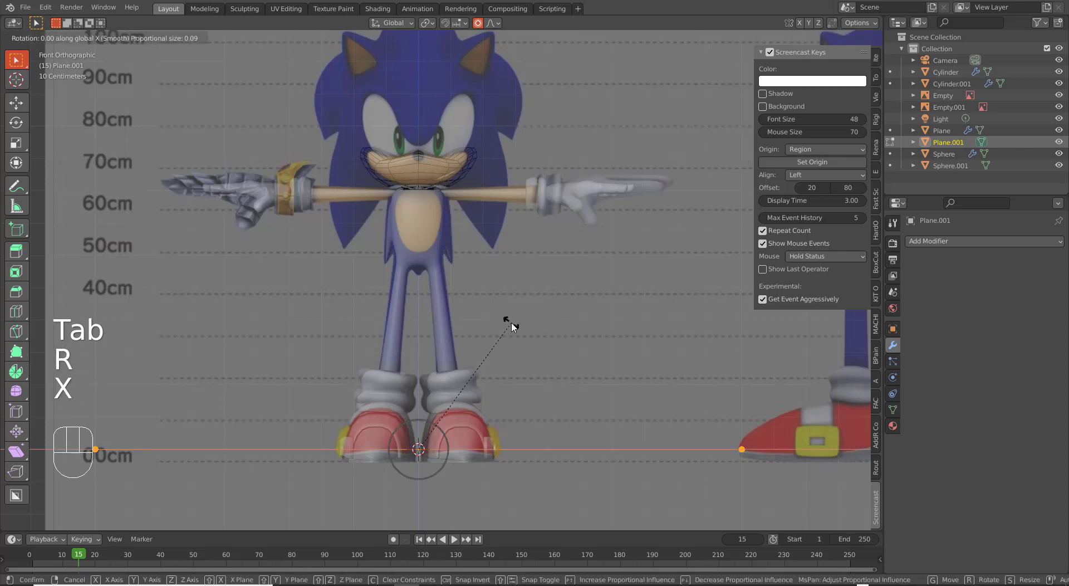
type("90")
key("Return")
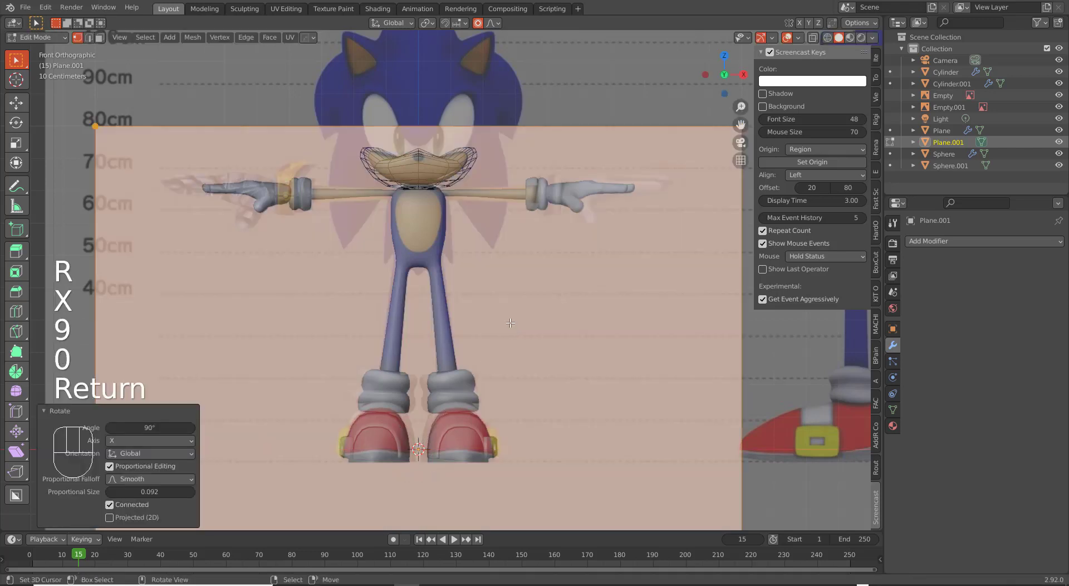
Scale the plane's geometry to about 0.033 and move it about 0.067 m in X and 1.016 m in Z, over the eye's inner edge.
key("s")
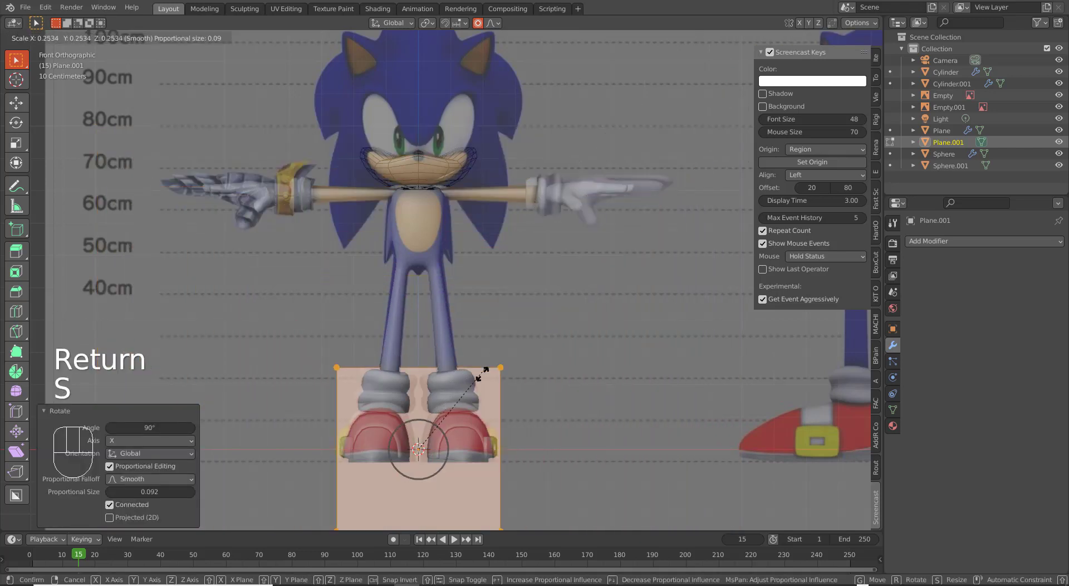
left_click(427, 460)
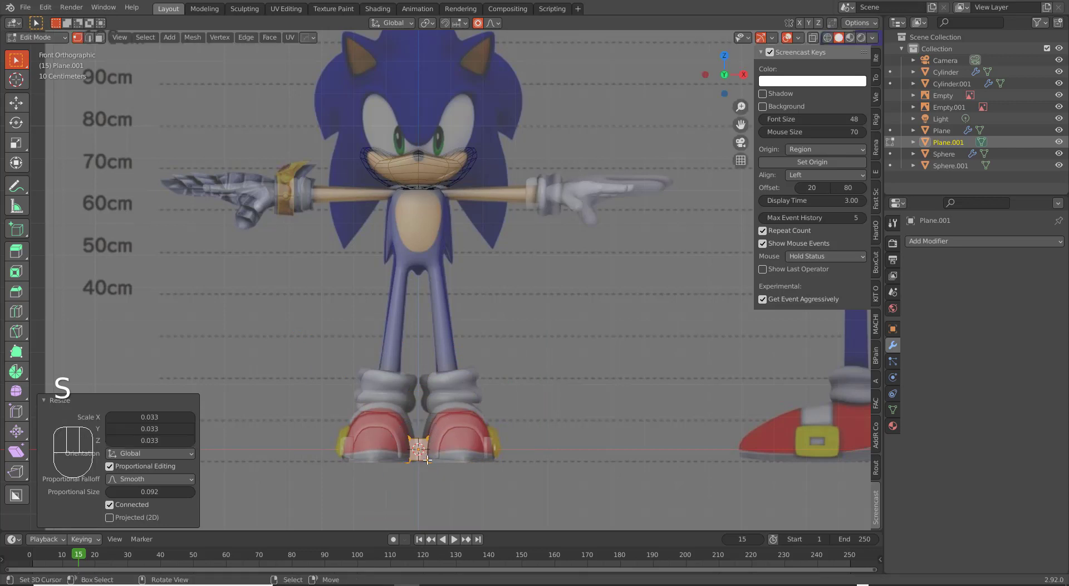
key("g")
left_click(448, 130)
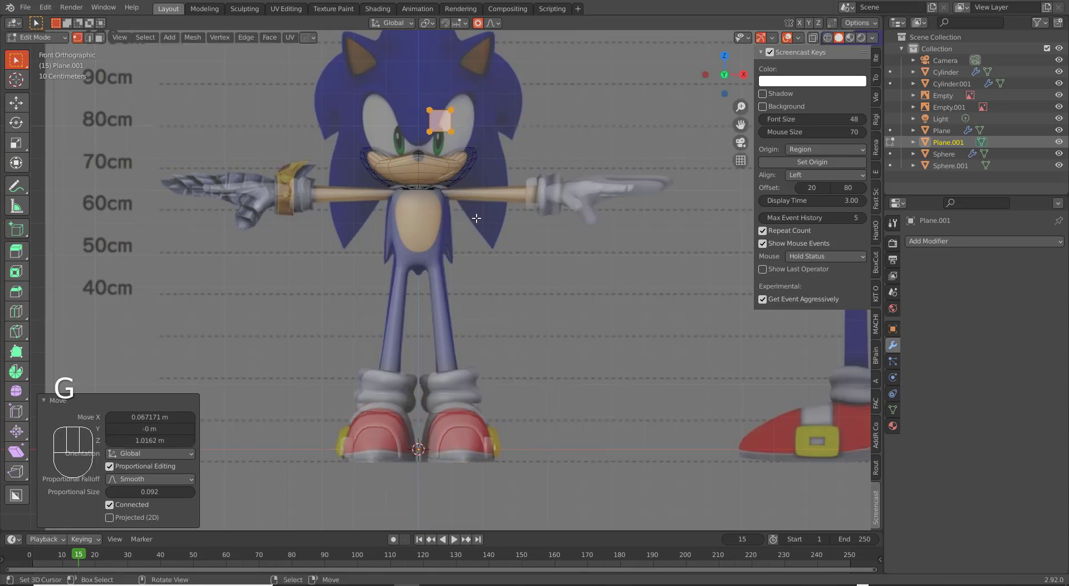
Add a Mirror modifier on the X axis to the small plane over the eye, with Clipping enabled.
scroll(445, 203, "up", 4)
middle_click_drag(472, 200, 472, 417, "shift")
scroll(476, 379, "up", 4)
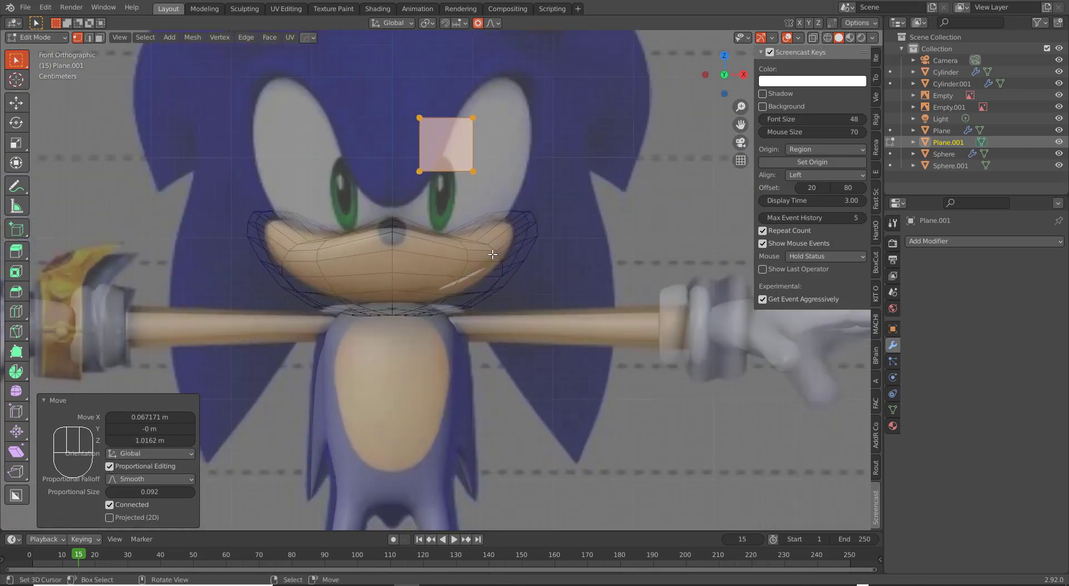
middle_click_drag(496, 233, 495, 382, "shift")
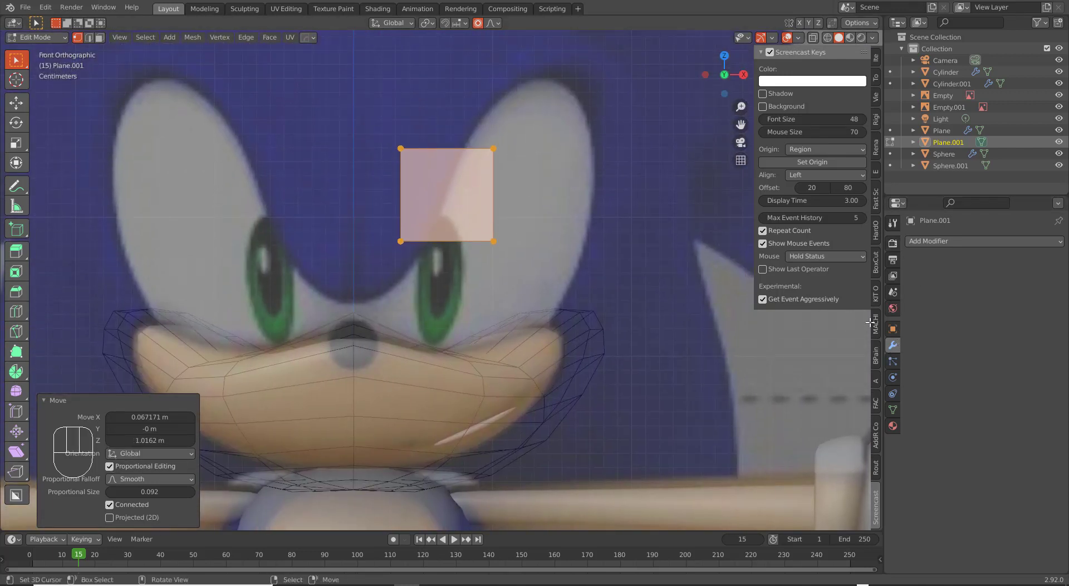
left_click(921, 244)
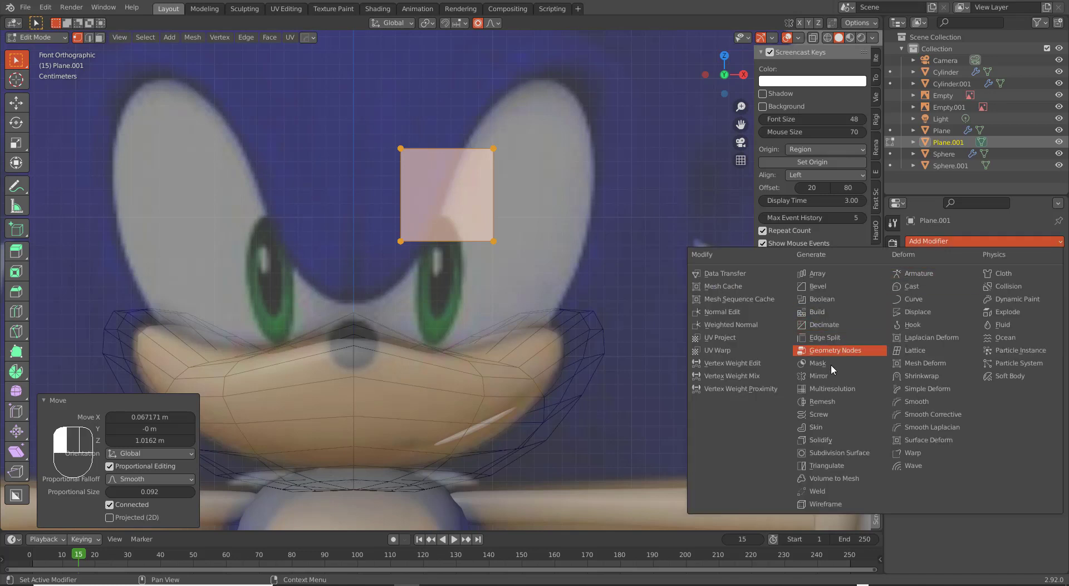
left_click(832, 379)
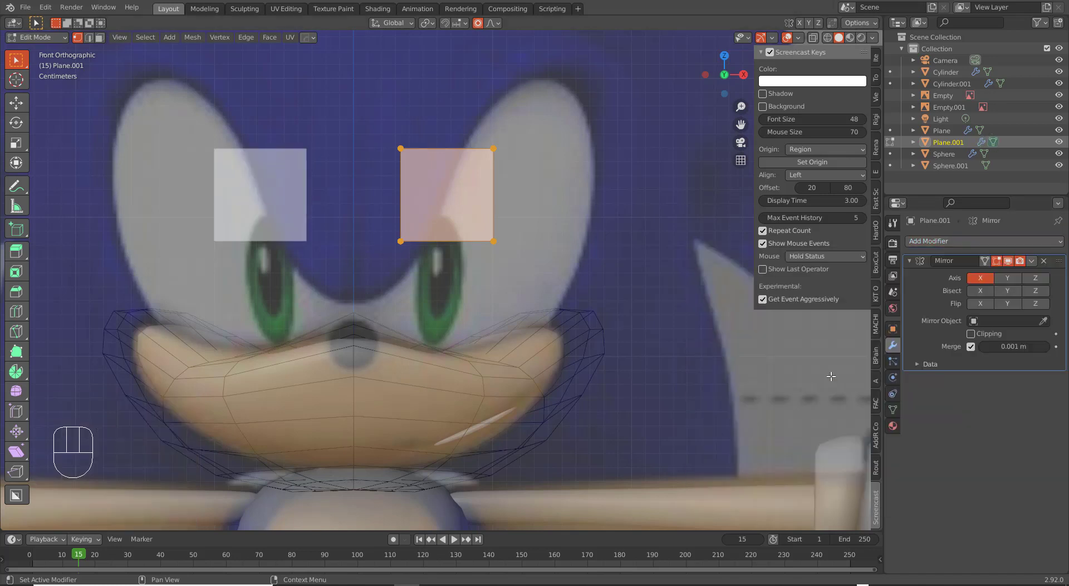
left_click(971, 334)
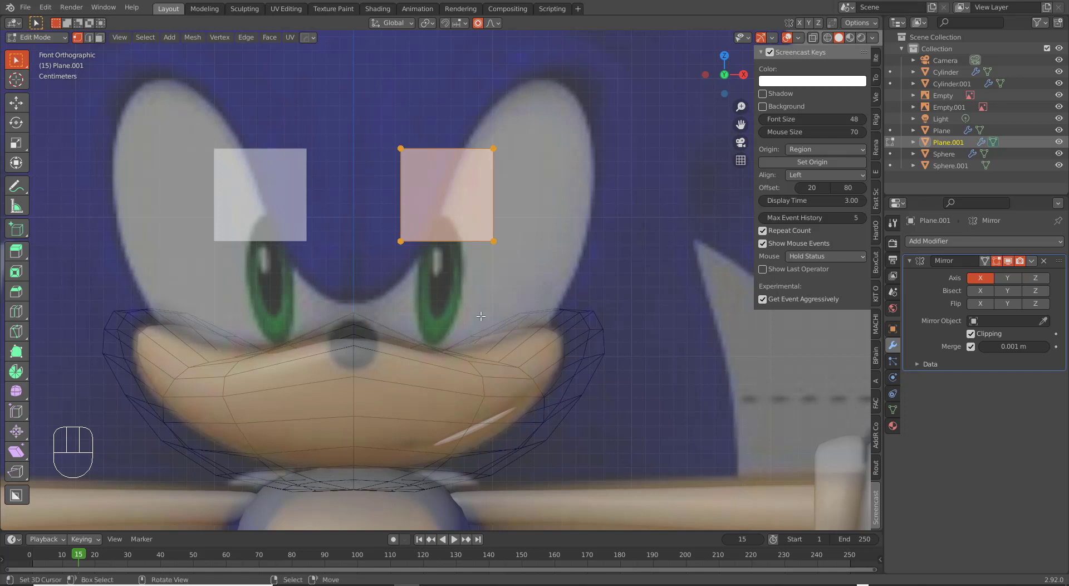
scroll(496, 310, "up", 4)
left_click_drag(399, 244, 492, 303, "shift")
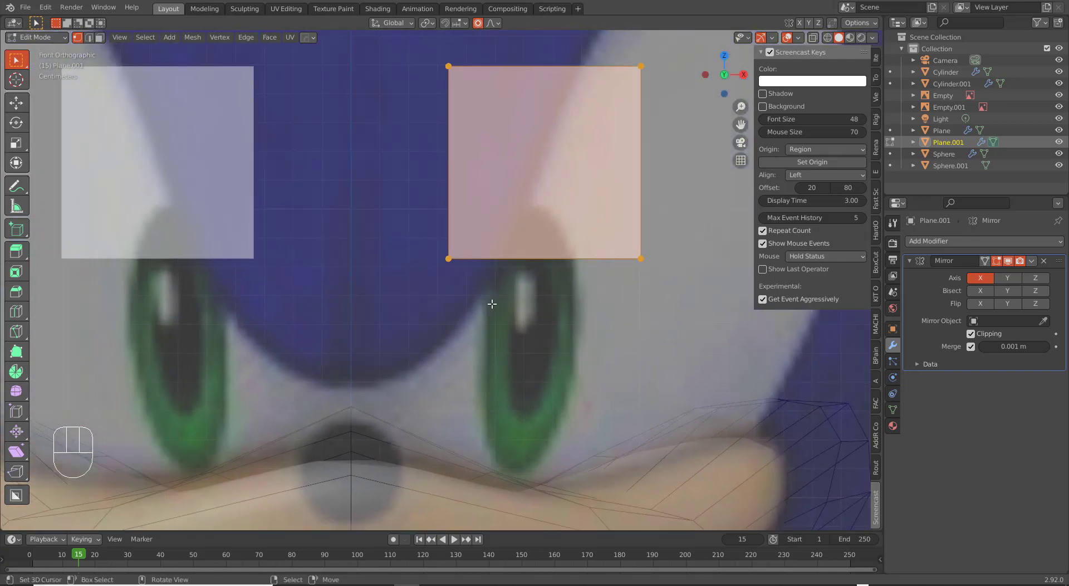
Using Poly Build, reshape the plane into a narrow slanted quad along the inner edge of the eye.
scroll(487, 267, "down", 6)
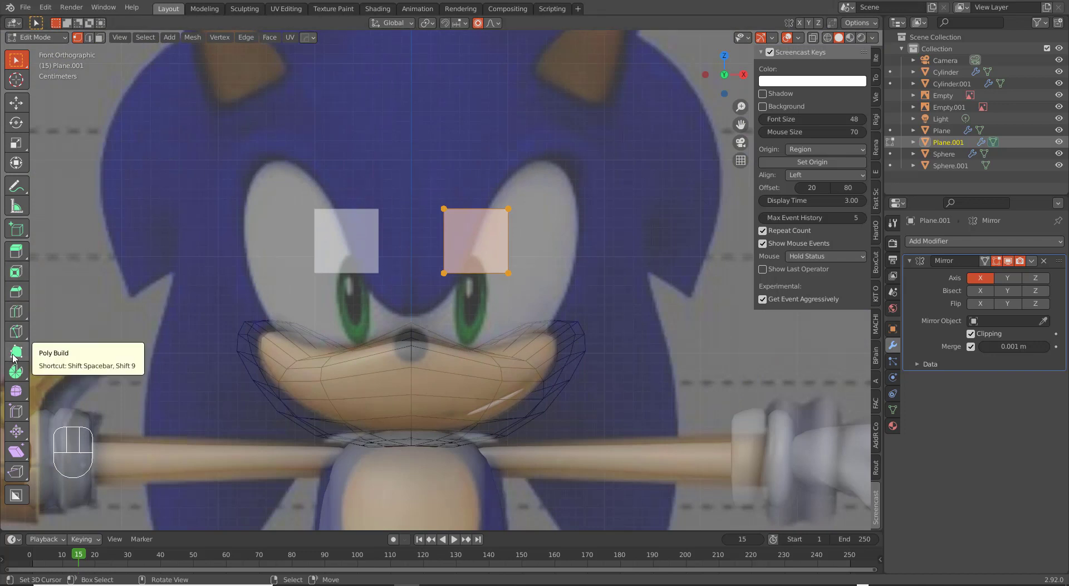
left_click(15, 355)
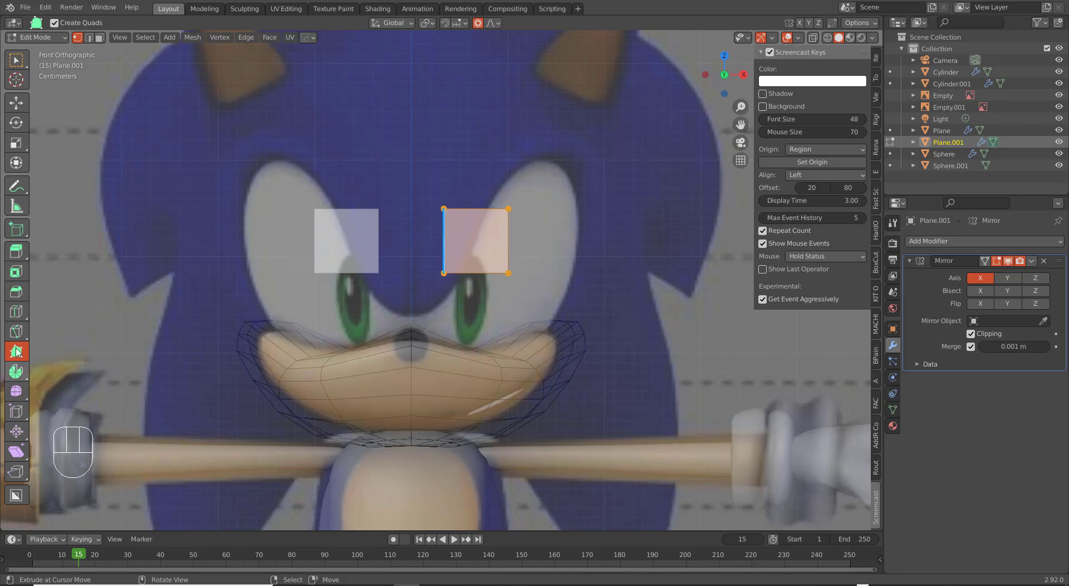
key("t")
key("t")
scroll(446, 284, "up", 2)
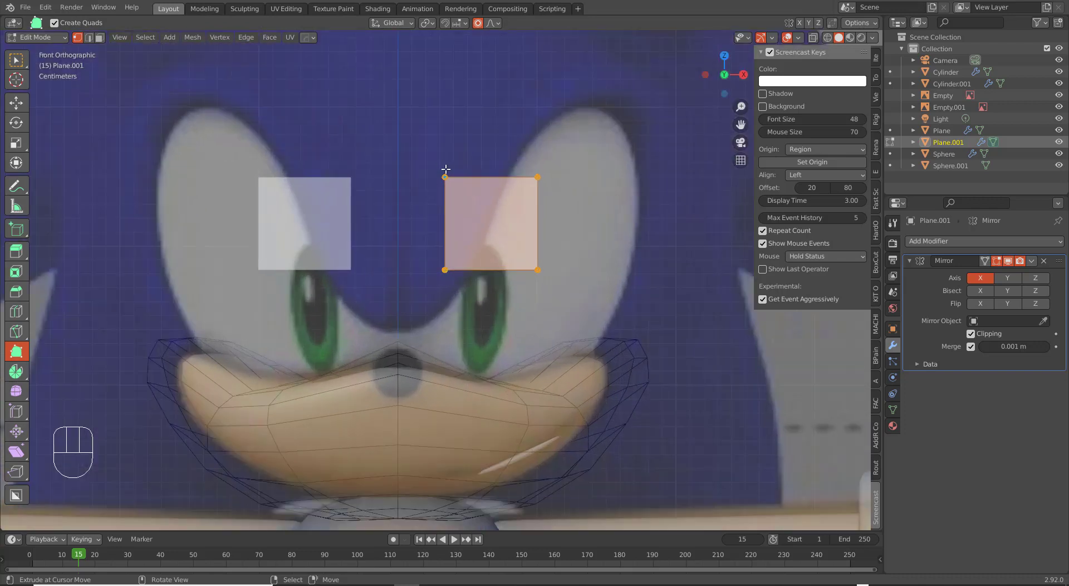
left_click_drag(444, 177, 455, 292)
left_click_drag(462, 244, 451, 270)
left_click_drag(522, 185, 465, 209)
left_click_drag(526, 263, 492, 247)
left_click_drag(483, 205, 461, 211)
left_click_drag(503, 248, 484, 232)
left_click_drag(441, 270, 431, 260)
left_click_drag(461, 214, 454, 224)
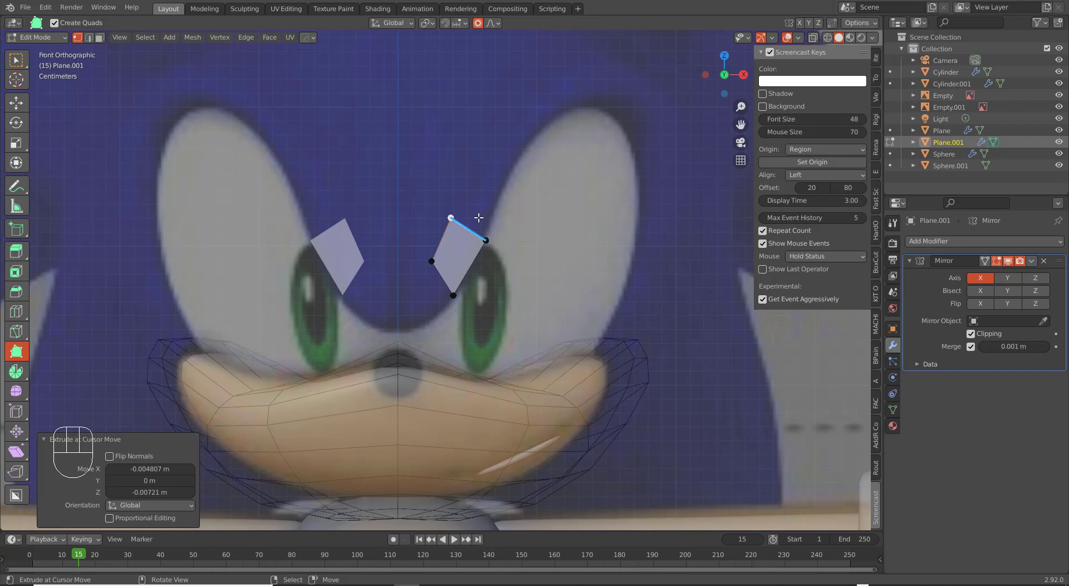
Extrude the quad's upper edge upward with Poly Build to add a second quad following the eye's inner outline.
left_click_drag(479, 218, 503, 149)
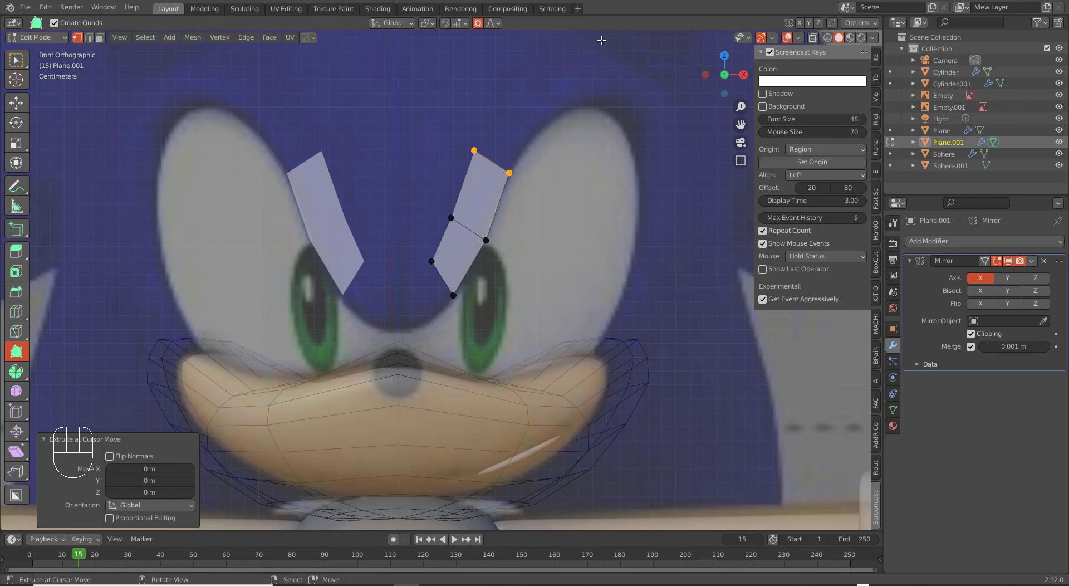
scroll(509, 138, "down", 1)
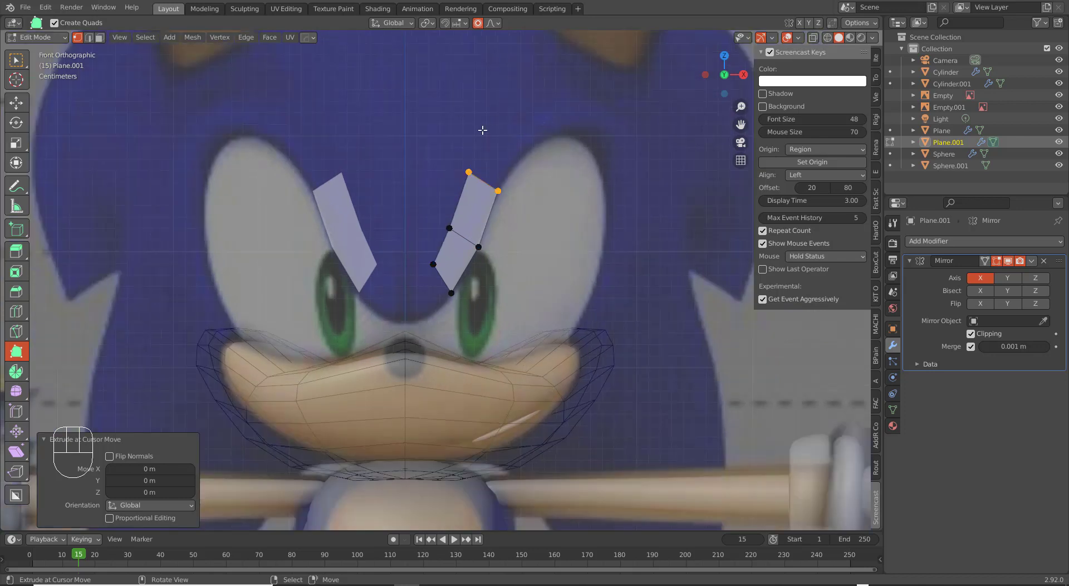
scroll(604, 209, "up", 3)
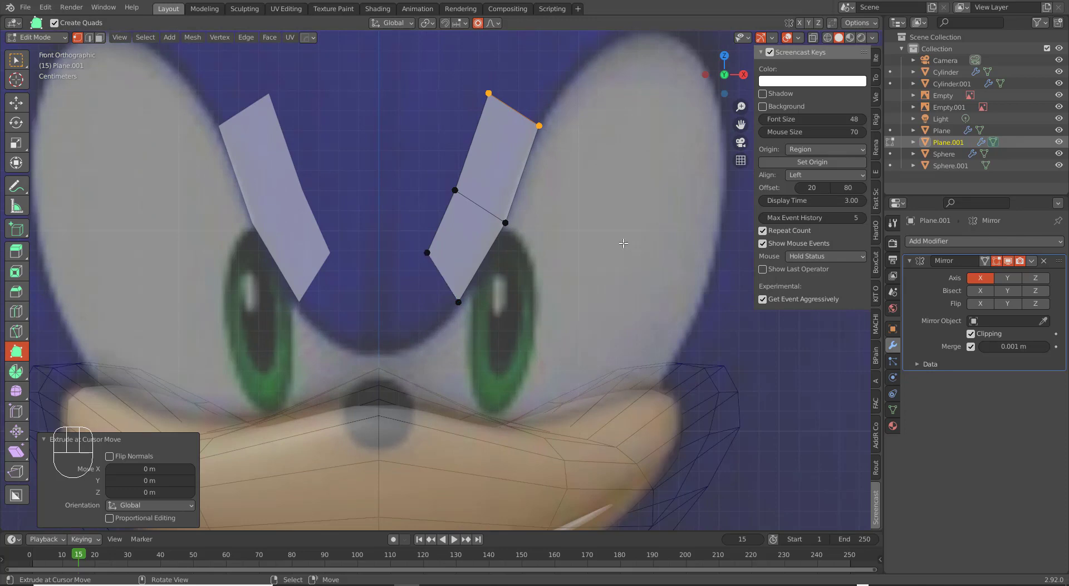
scroll(514, 265, "down", 3)
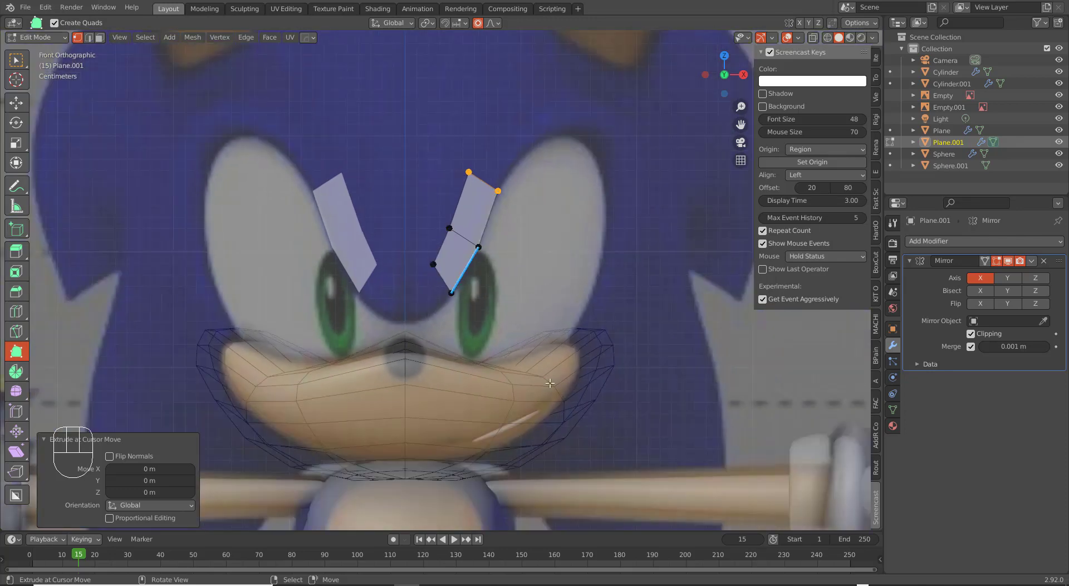
scroll(604, 291, "down", 3)
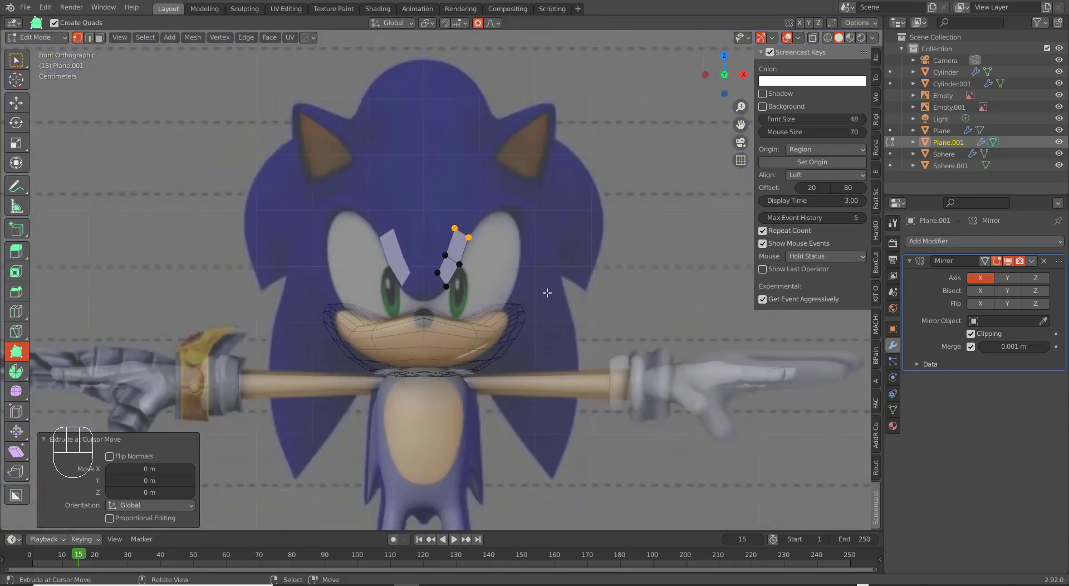
In the right side view, move the whole strip about -0.195 m along Y to the front of the forehead.
scroll(540, 291, "up", 3)
key("KP_3")
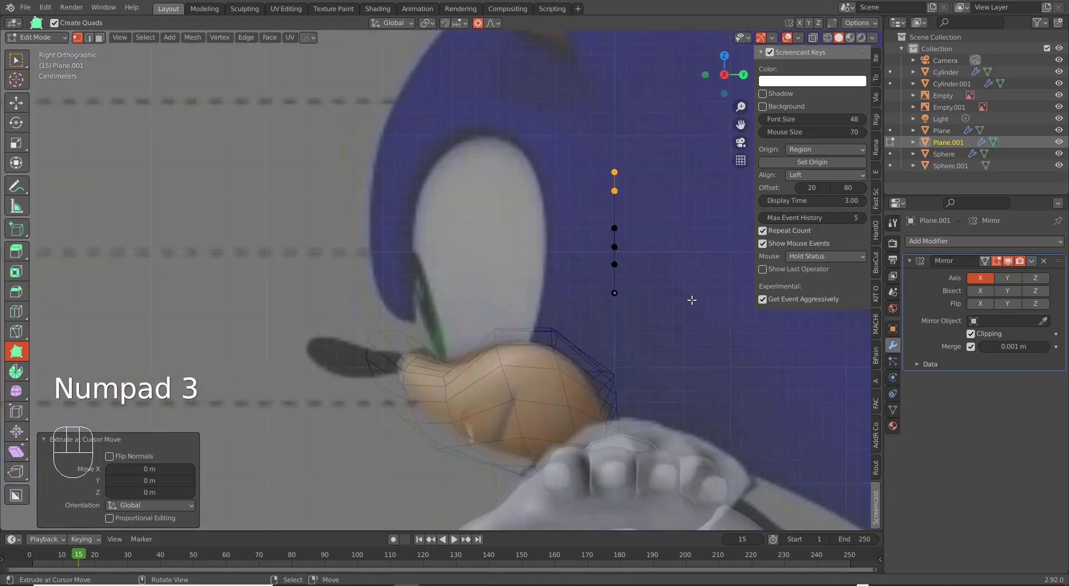
key("l")
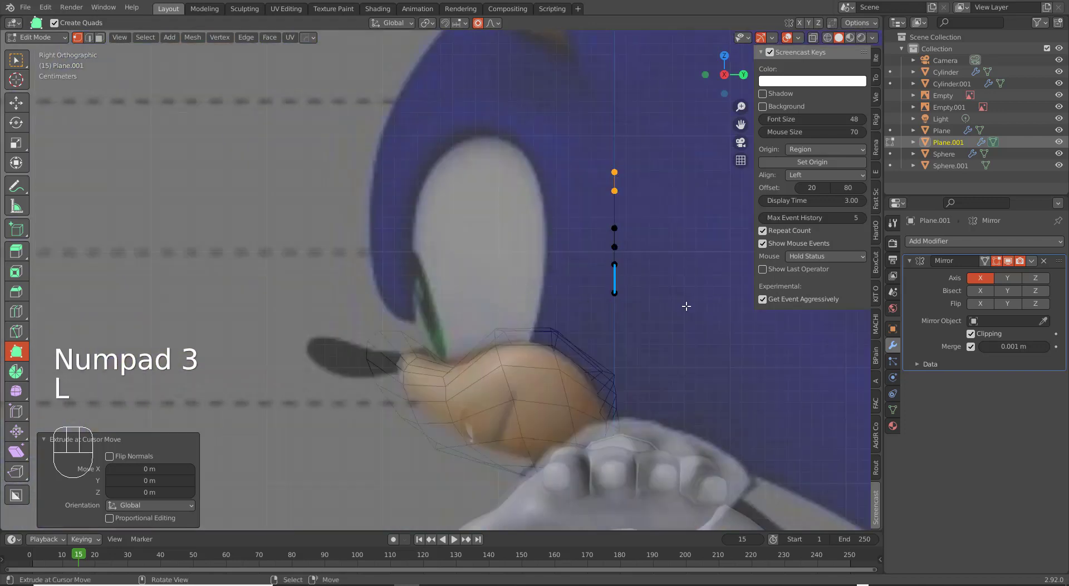
key("a")
key("g")
key("y")
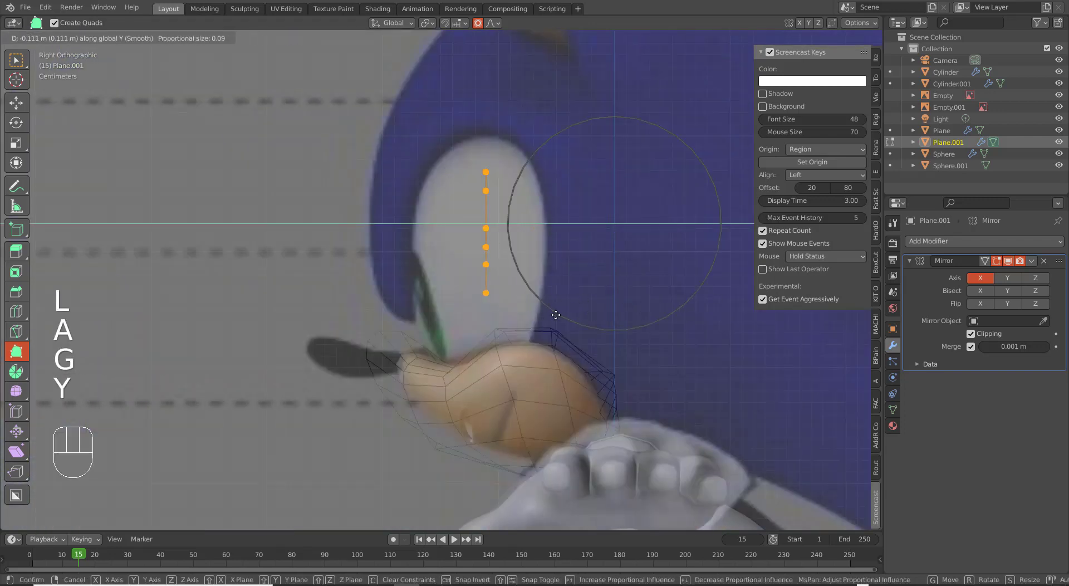
left_click(460, 343)
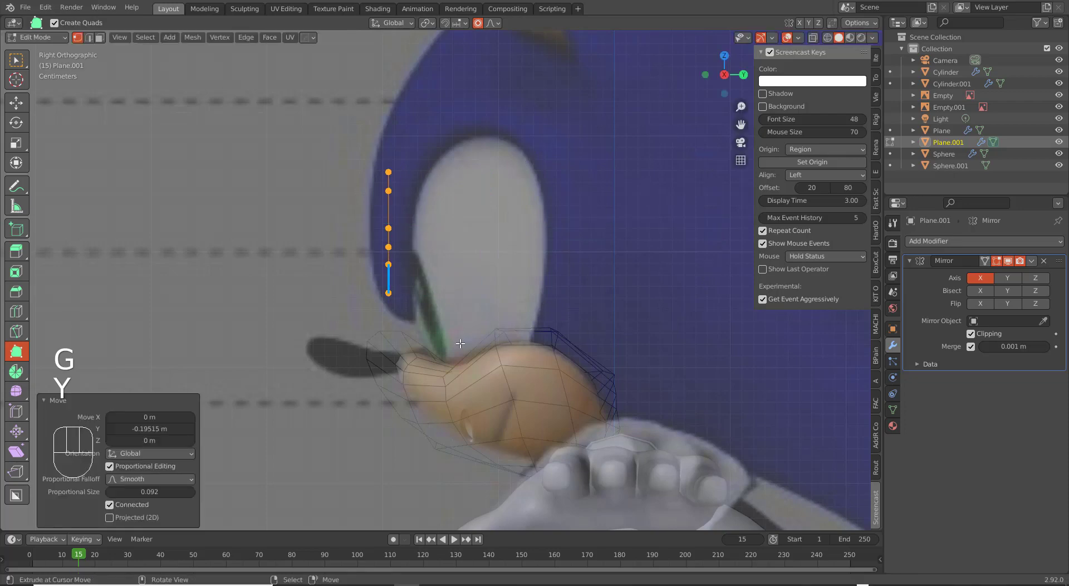
Select the strip's top edge and move it about 0.011 m in Y and 0.006 m in Z with proportional editing.
key("KP_1")
key("KP_3")
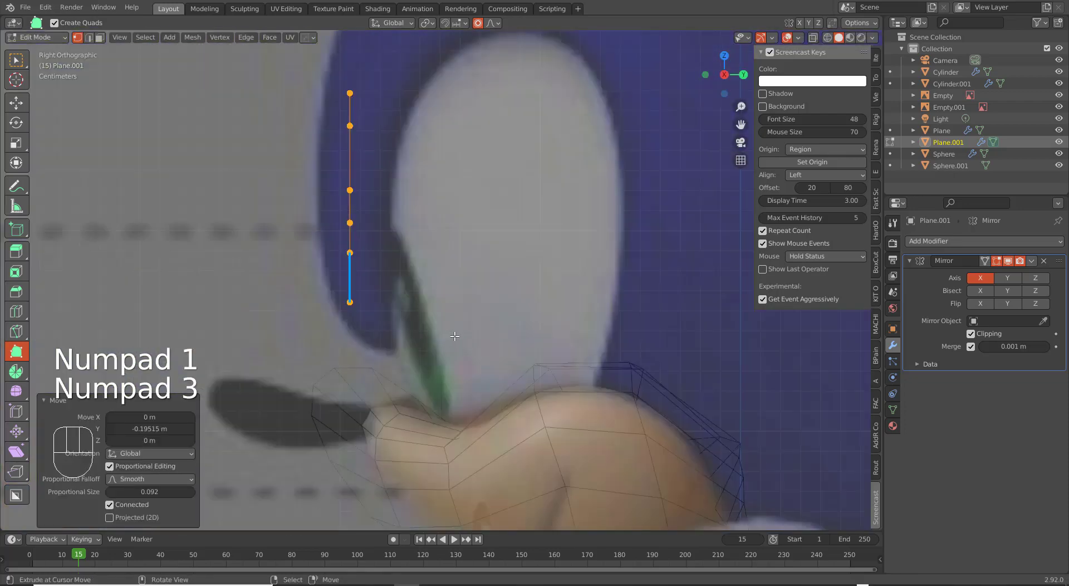
middle_click_drag(372, 169, 398, 167)
right_click(387, 120, "alt")
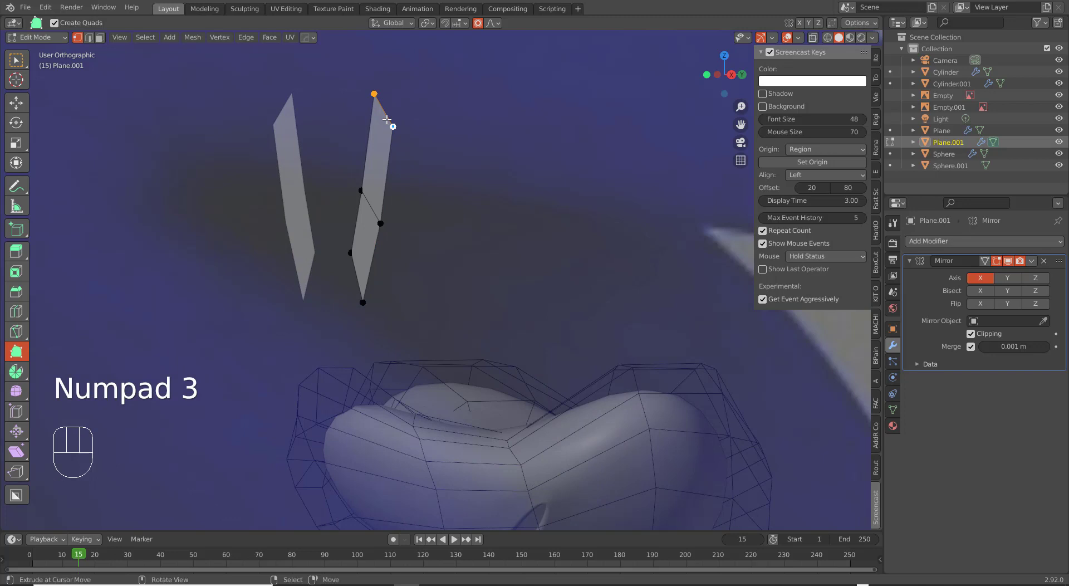
key("KP_3")
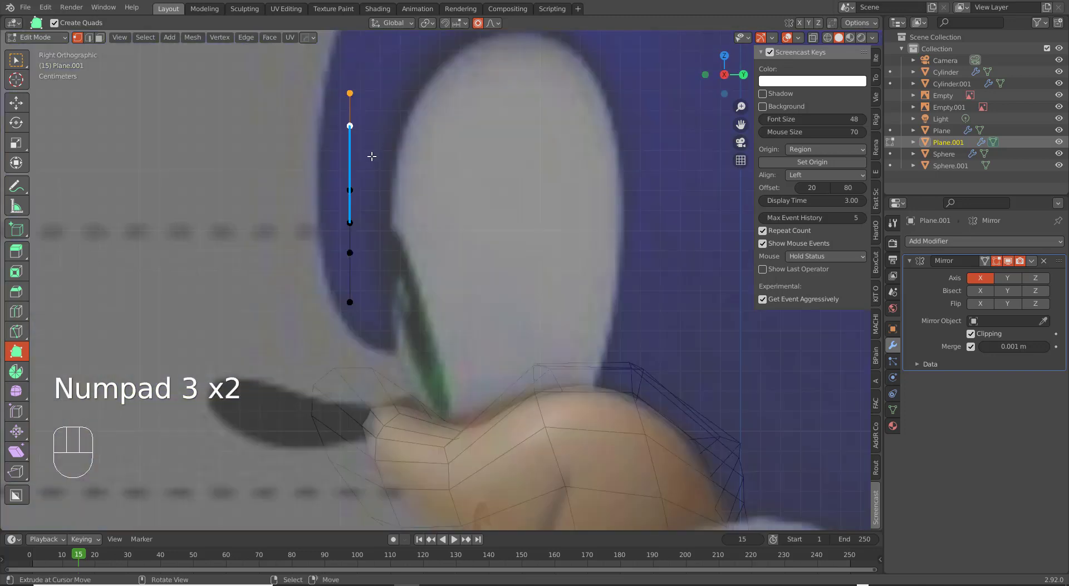
key("g")
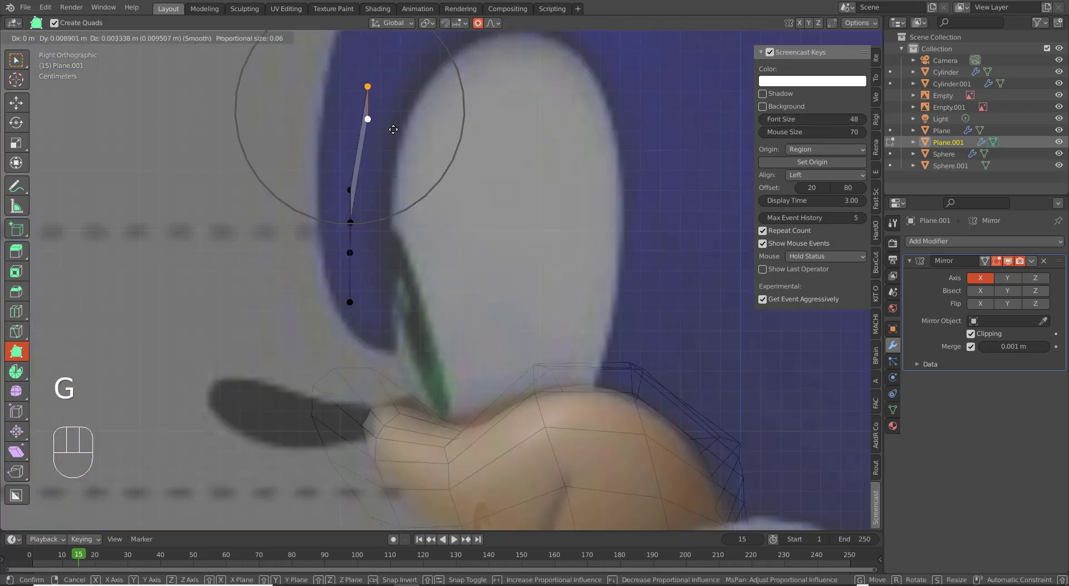
left_click(397, 125)
Select the strip's inner edge loop and move it about -0.013 m in Y and -0.002 m in Z, onto the forehead profile.
right_click(351, 262, "alt")
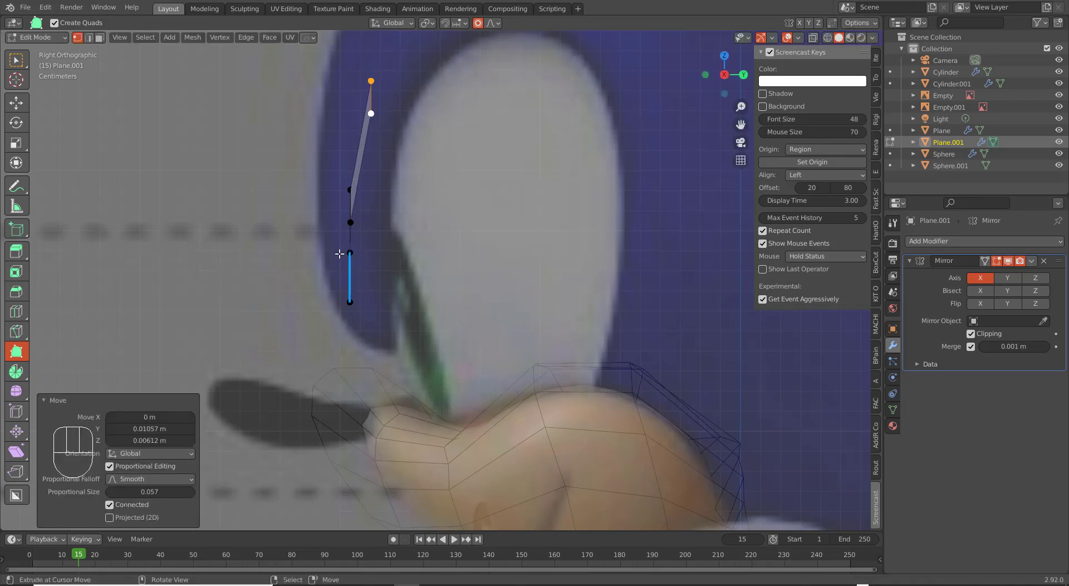
middle_click_drag(351, 262, 423, 251)
key("KP_1")
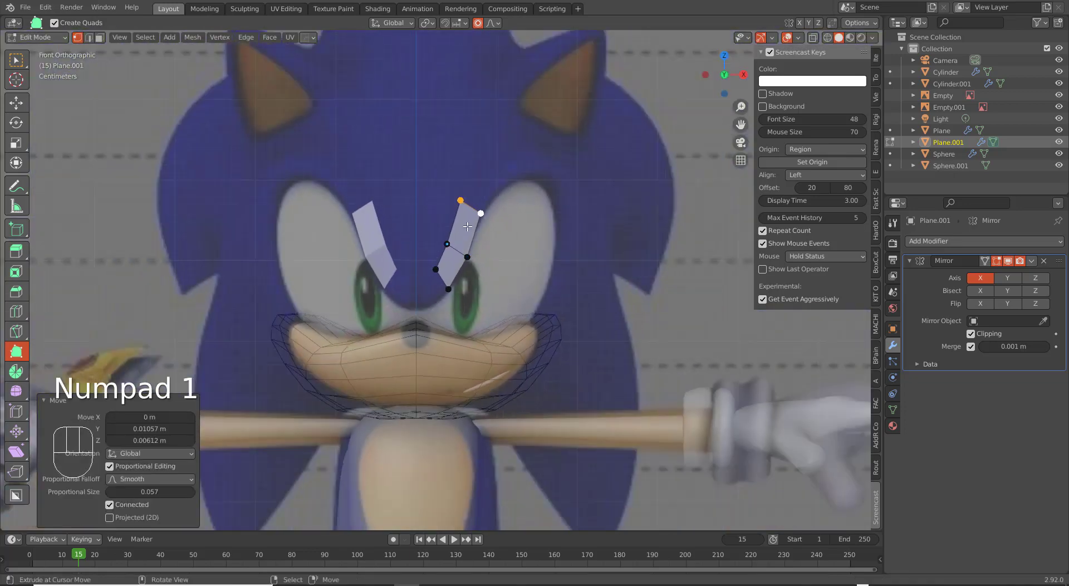
key("KP_3")
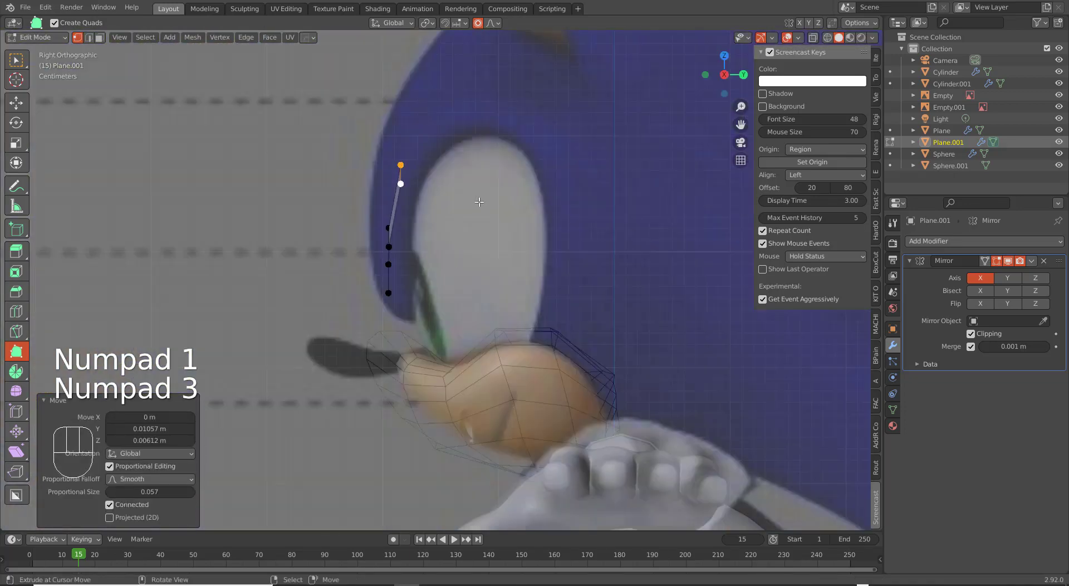
left_click(402, 201, "alt")
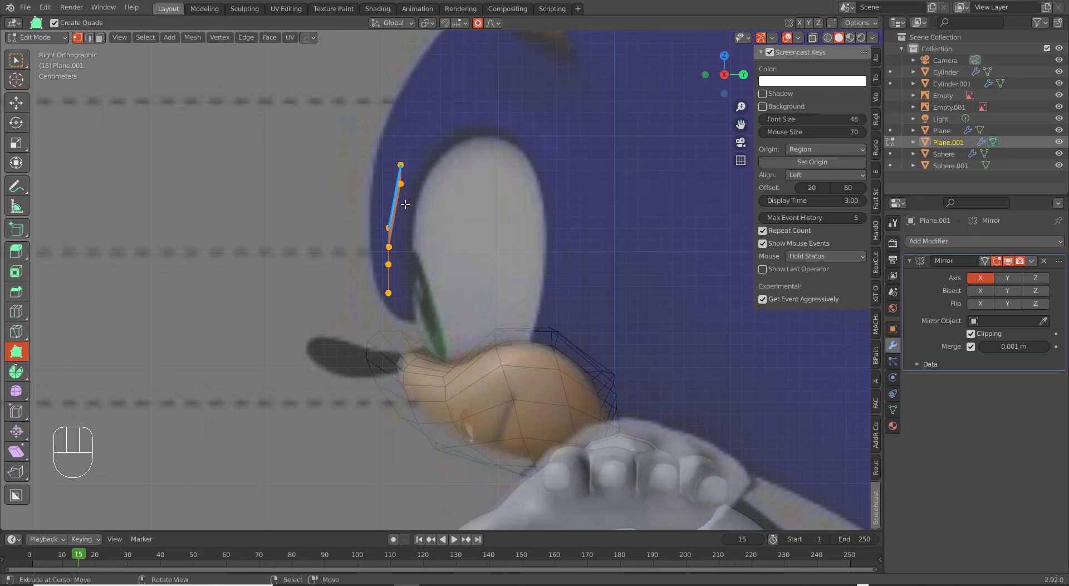
right_click(398, 204, "alt")
right_click(394, 200, "alt")
key("g")
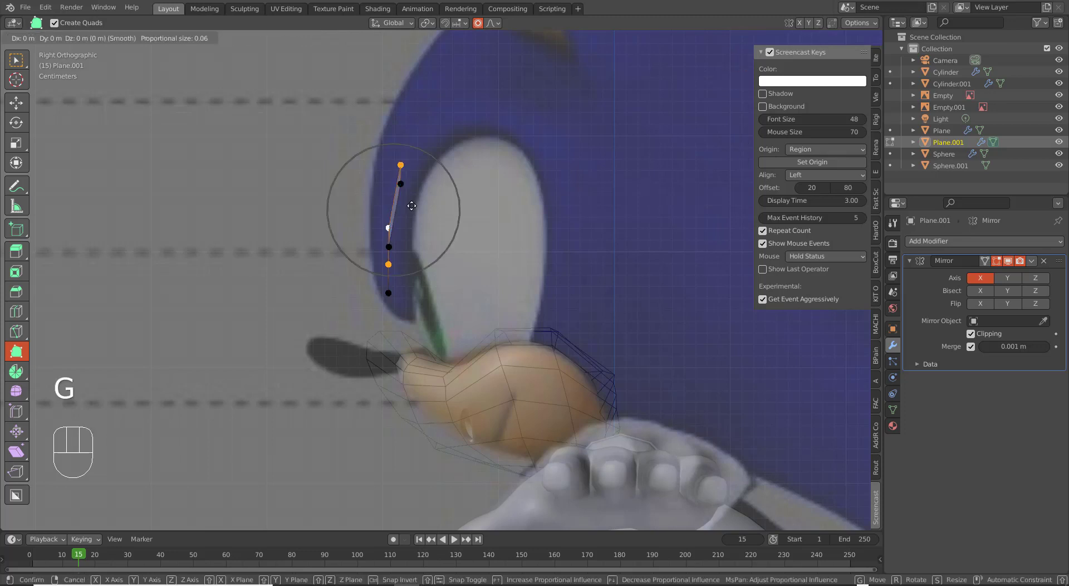
scroll(412, 205, "up", 4)
left_click(379, 240)
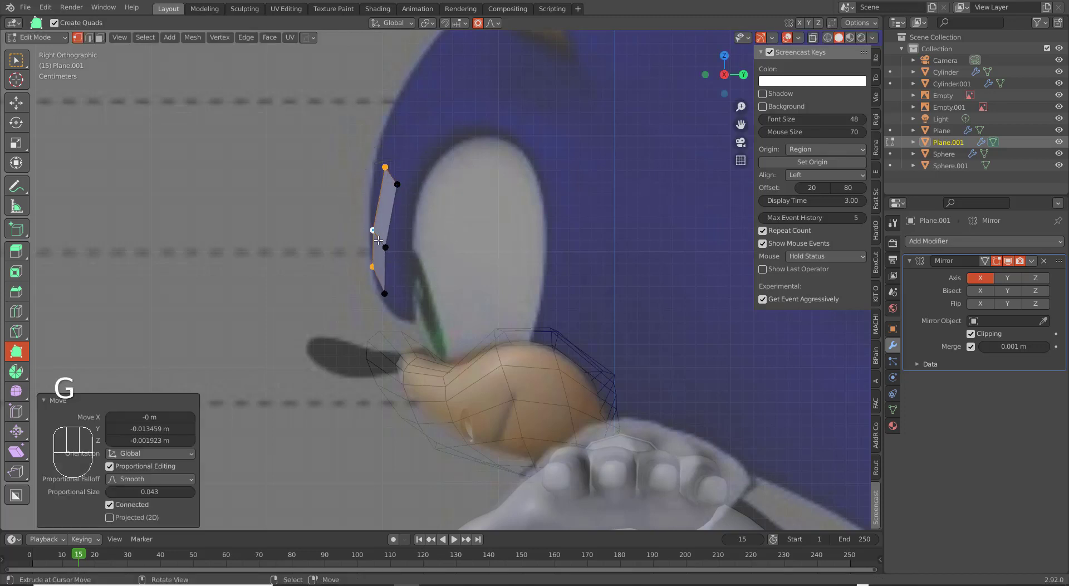
In side view, reposition the strip's two lowest vertices against the forehead profile with a smaller proportional radius.
right_click(372, 267)
key("g")
left_click(380, 292)
right_click(382, 296)
key("g")
scroll(382, 296, "up", 2)
left_click(387, 289)
left_click(387, 288)
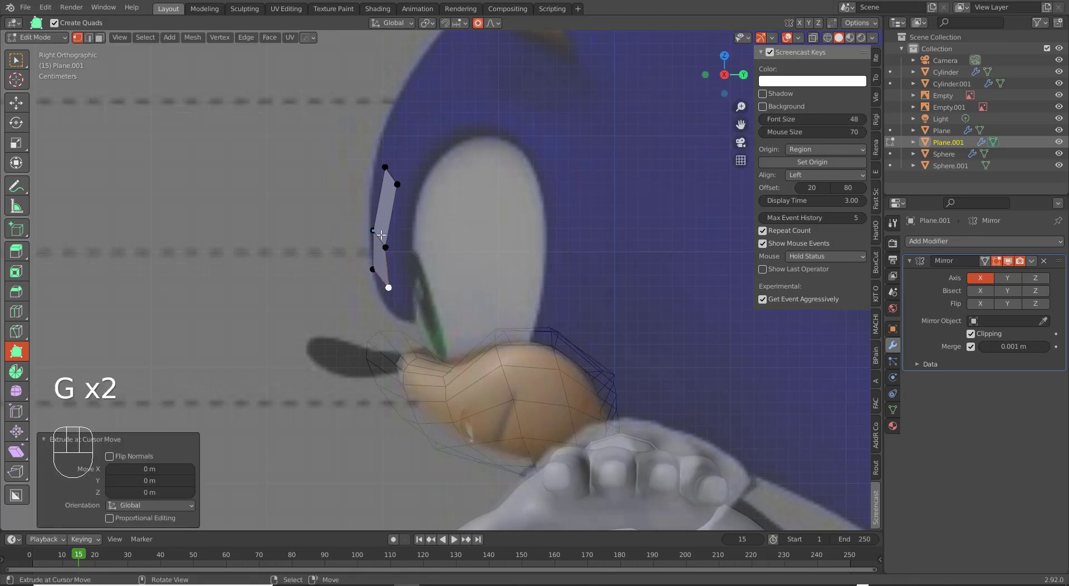
Move the upper and middle eye-side vertices of the strip back in side view onto the white eye area's front outline.
right_click(397, 185)
key("g")
left_click(400, 187)
key("g")
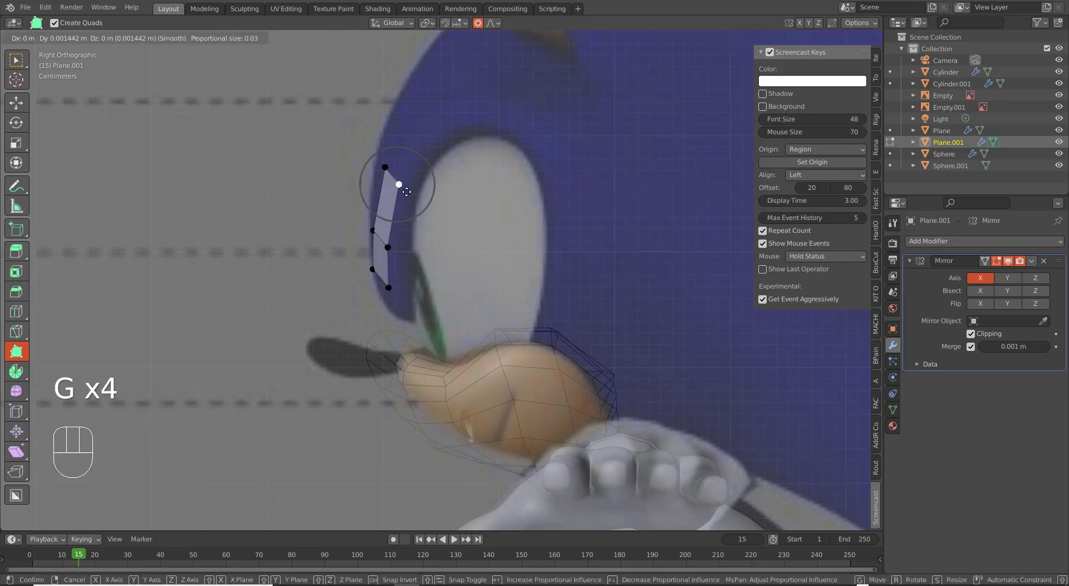
left_click(422, 187)
right_click(389, 246)
key("g")
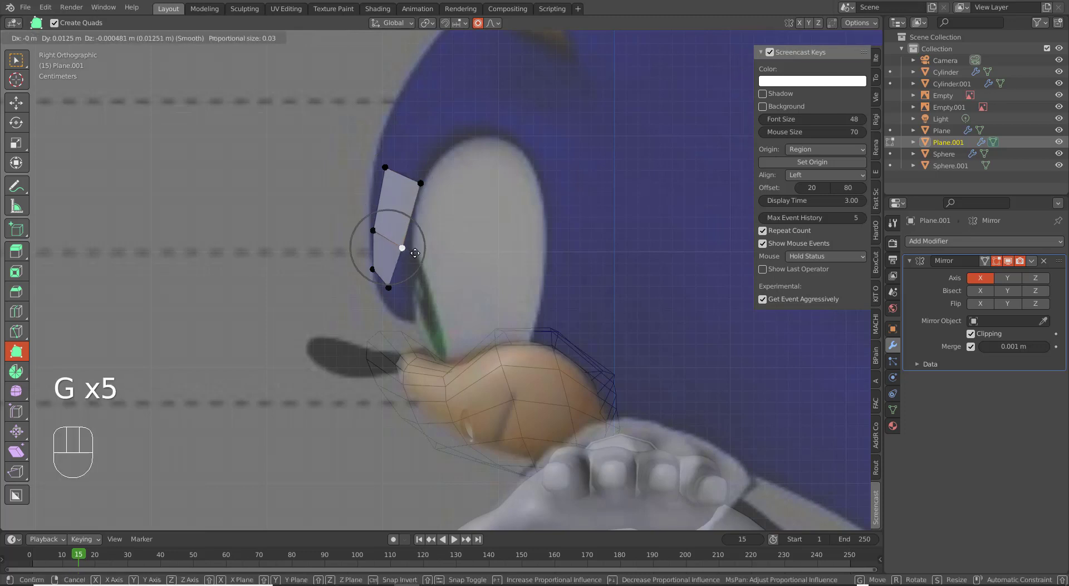
left_click(421, 254)
Move the strip's bottom eye-side vertex back to the eye's front outline and fine-tune it and the middle eye-side vertex.
right_click(396, 281)
key("g")
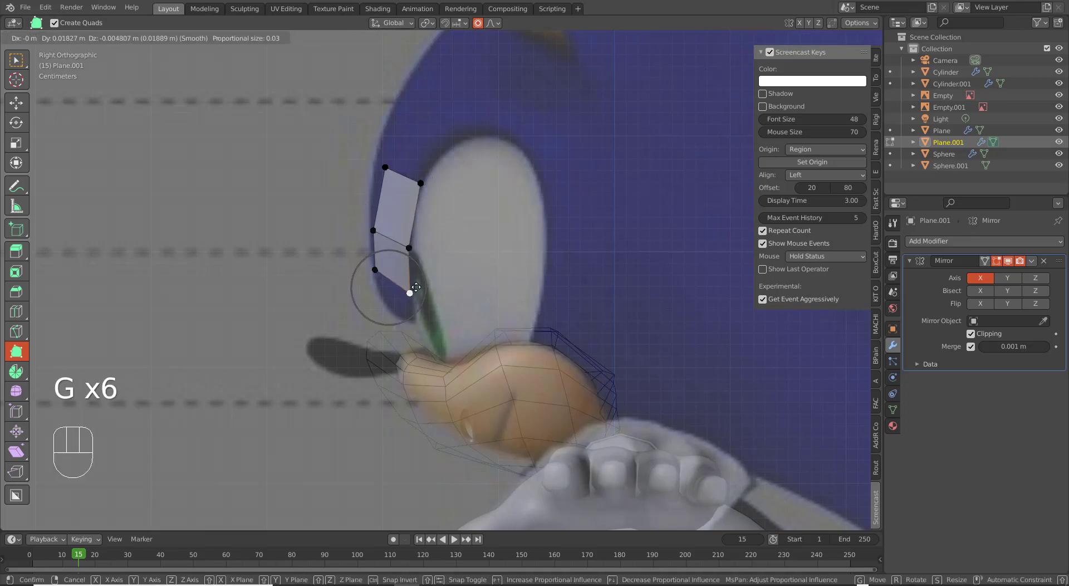
left_click(413, 288)
right_click(411, 247)
key("g")
left_click(410, 244)
right_click(407, 280)
key("g")
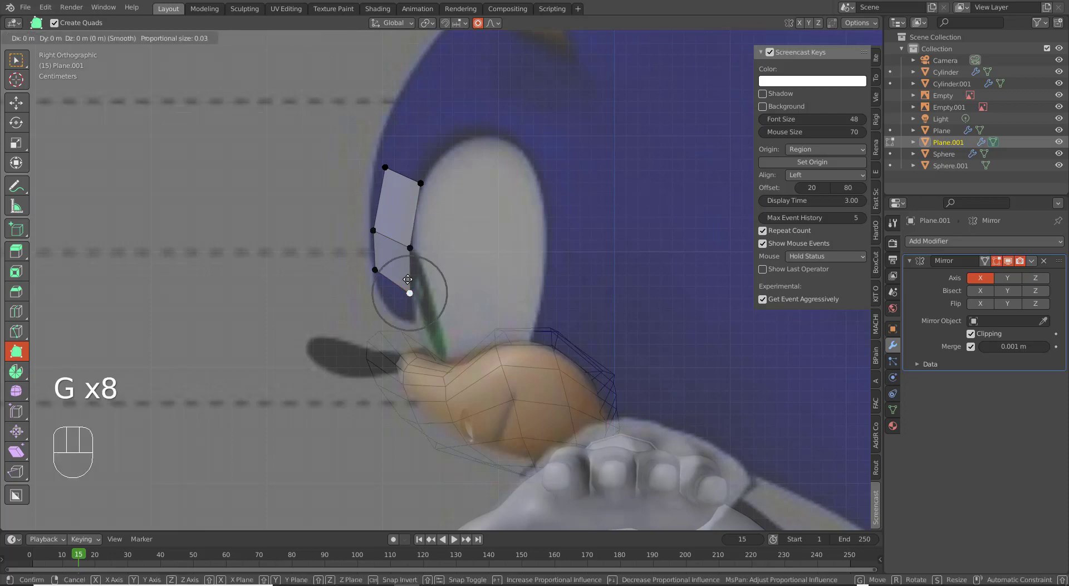
left_click(408, 279)
In front view, extrude the strip's lower edge with Poly Build to the mirror centre line, joining both halves between the eyes.
key("KP_1")
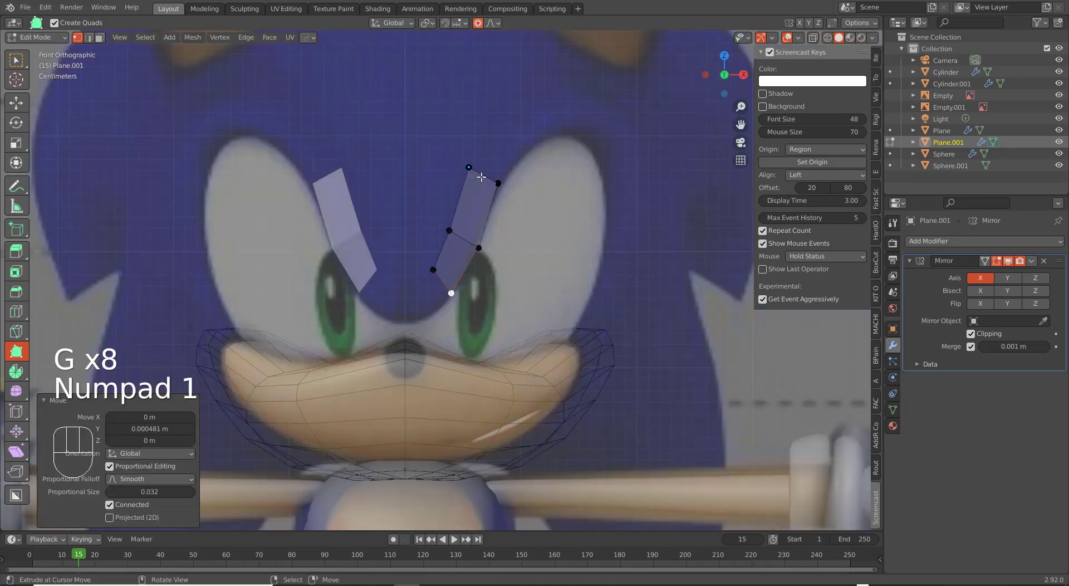
right_click(481, 177, "alt")
middle_click_drag(488, 216, 464, 213)
key("KP_1")
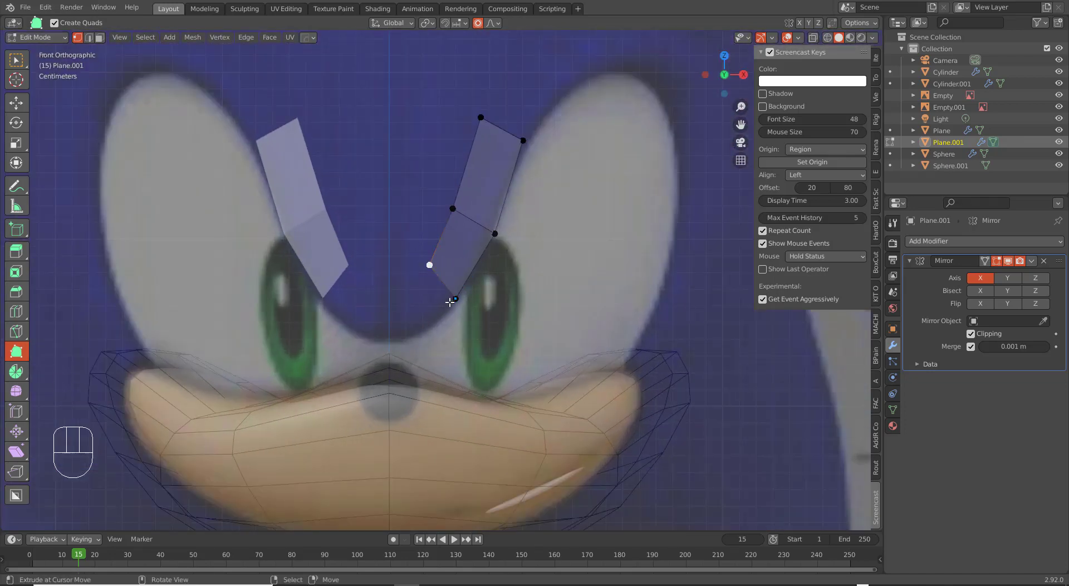
key("e")
key("ctrl+z")
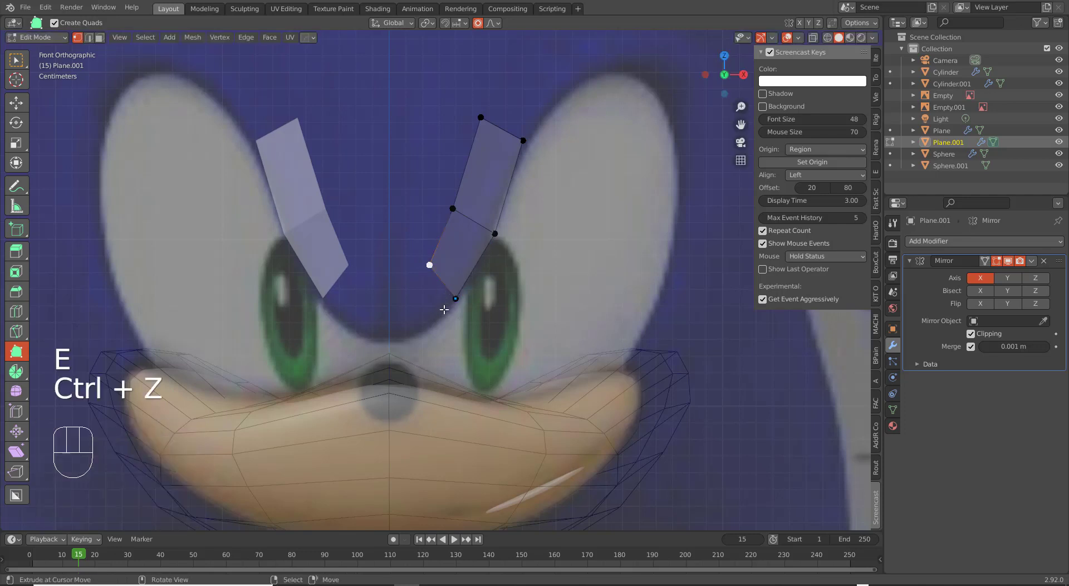
left_click_drag(420, 325, 352, 355)
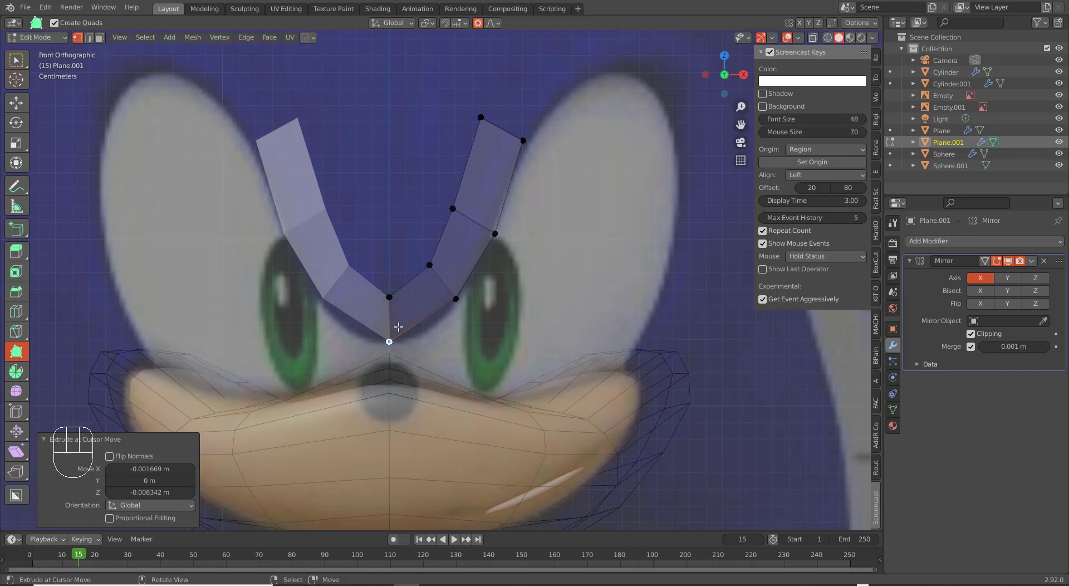
Adjust the vertices around the new centre quad so the strip follows the rounded curve between the eyes.
left_click_drag(389, 299, 444, 313)
left_click_drag(429, 265, 424, 270)
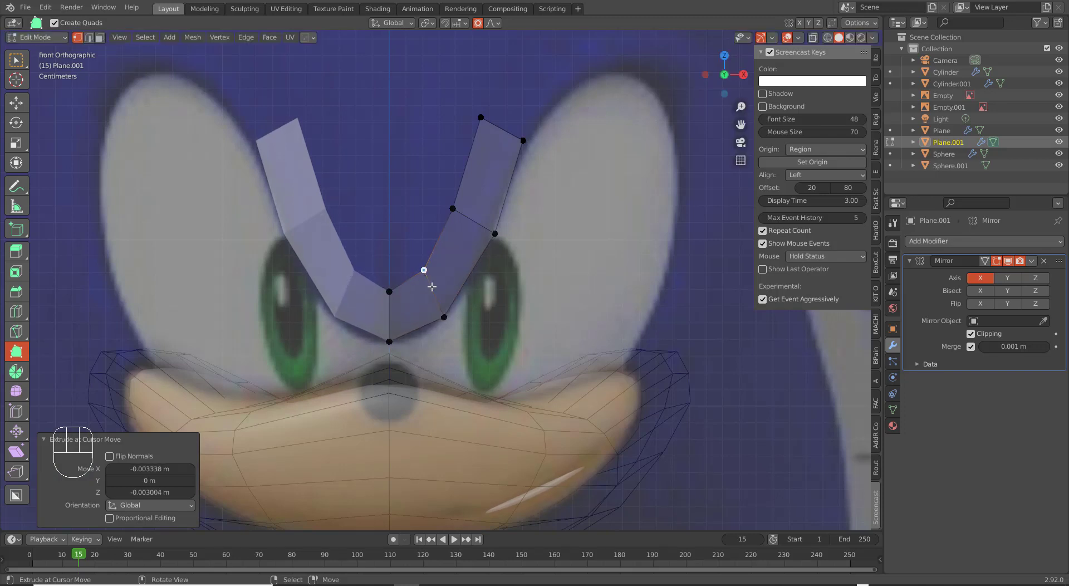
left_click_drag(439, 319, 444, 317)
left_click_drag(495, 233, 491, 233)
left_click(524, 143, "ctrl")
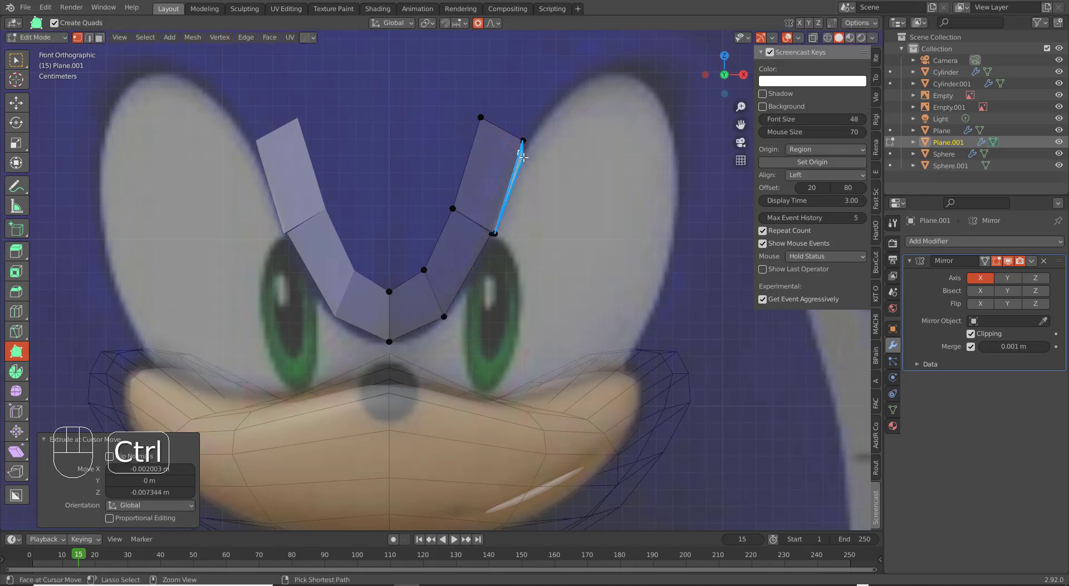
key("ctrl+z")
left_click(524, 139)
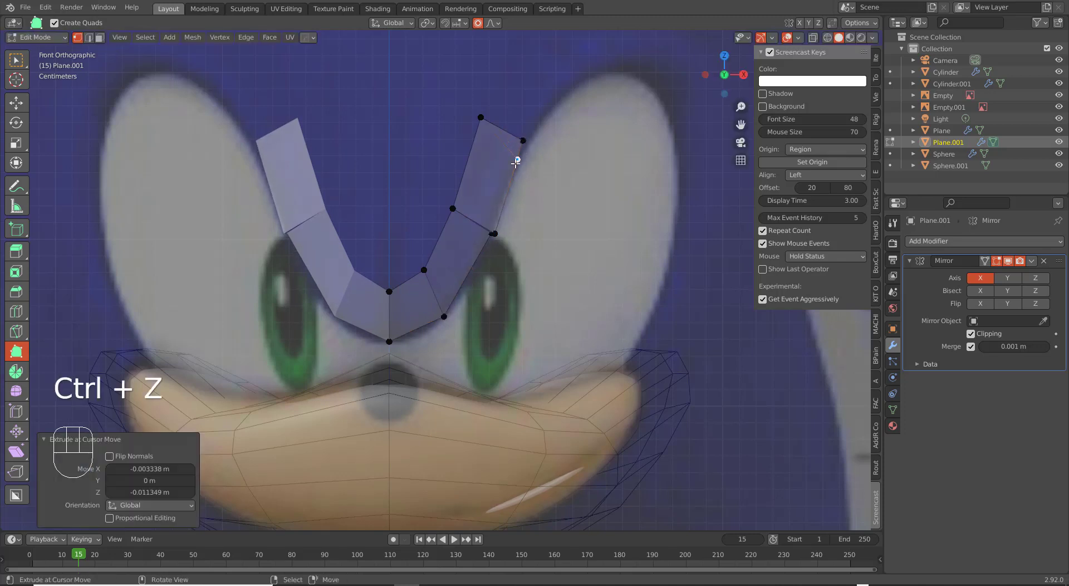
left_click_drag(481, 118, 469, 144)
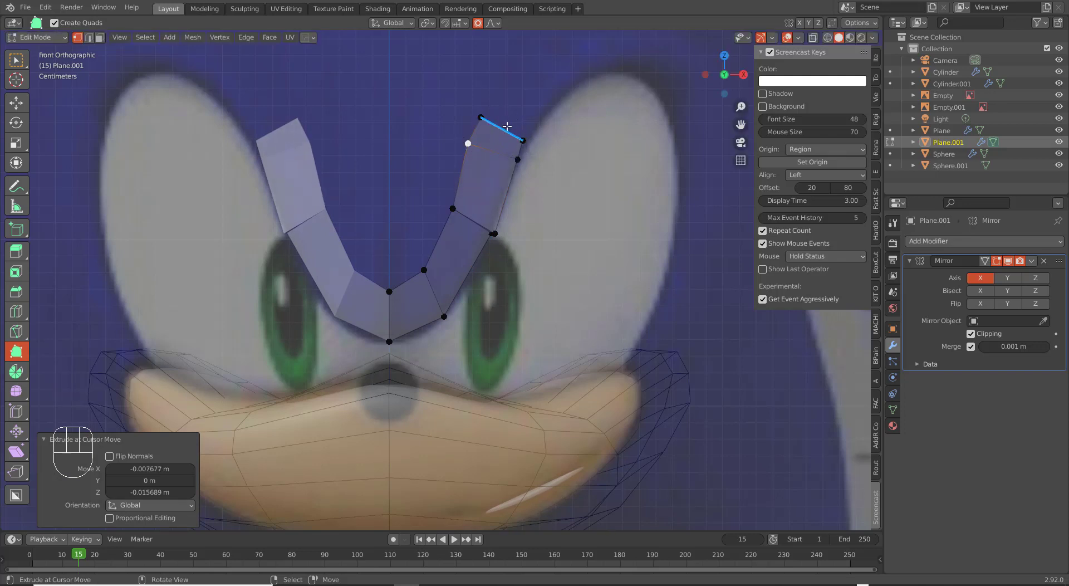
left_click_drag(493, 233, 485, 249)
left_click_drag(450, 212, 444, 232)
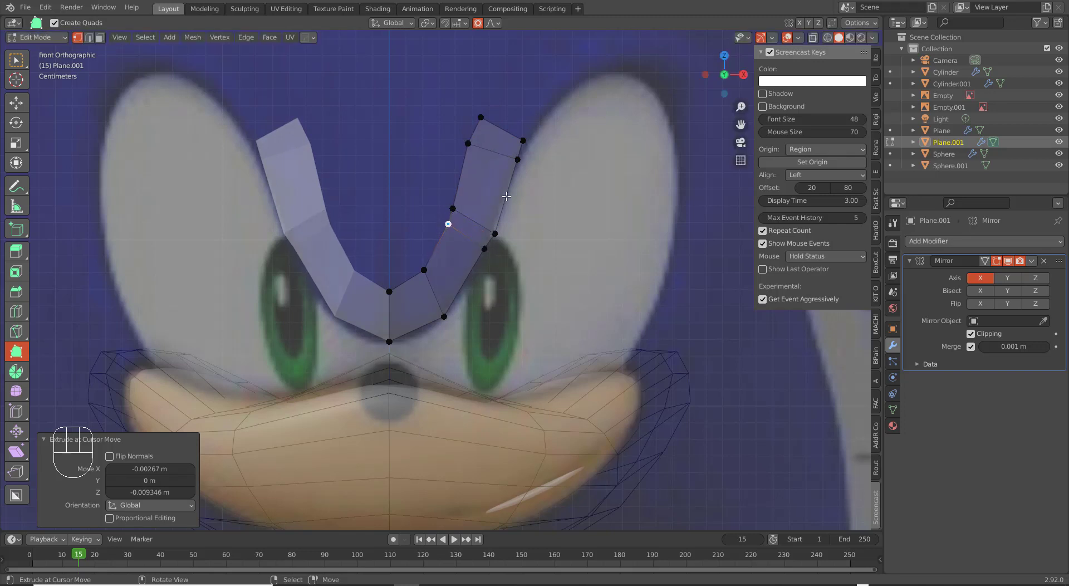
key("ctrl+z")
key("ctrl+z")
key("ctrl+z")
key("ctrl+z")
key("ctrl+z")
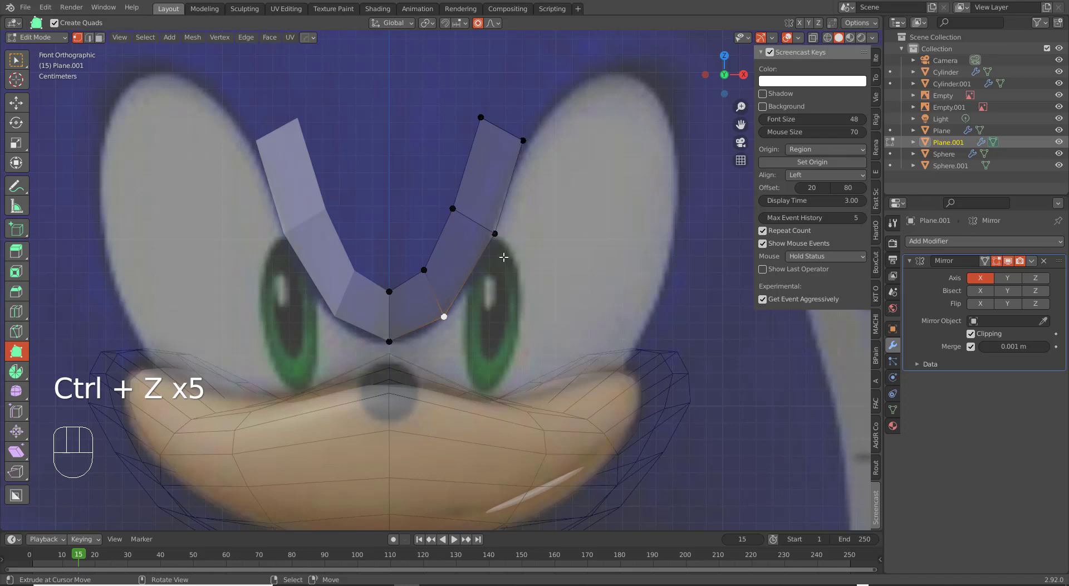
Merge all vertices of the strip by distance to remove the duplicates.
key("a")
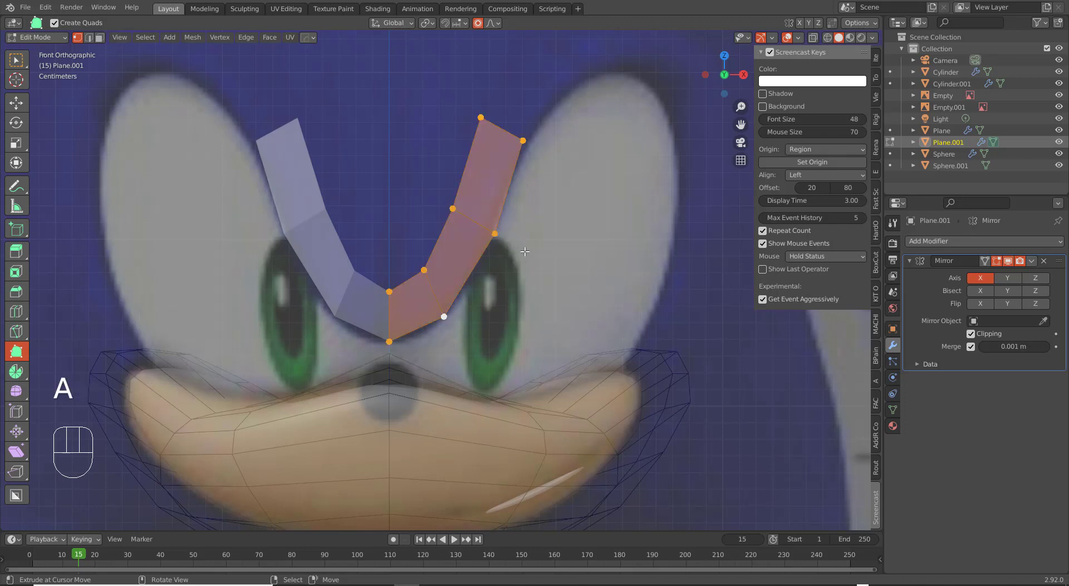
key("m")
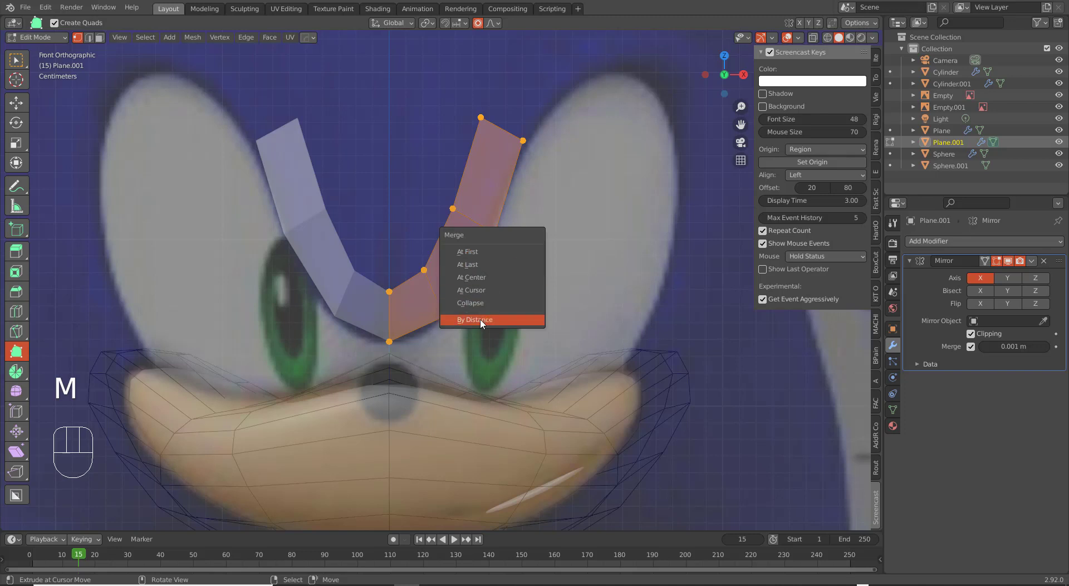
left_click(496, 319)
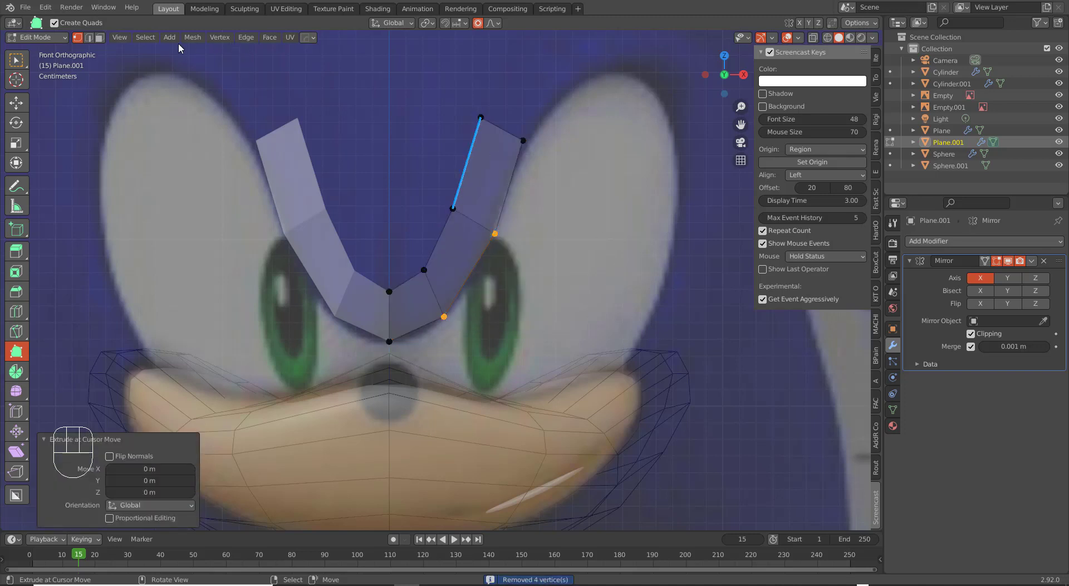
left_click(219, 38)
mouse_move(193, 37)
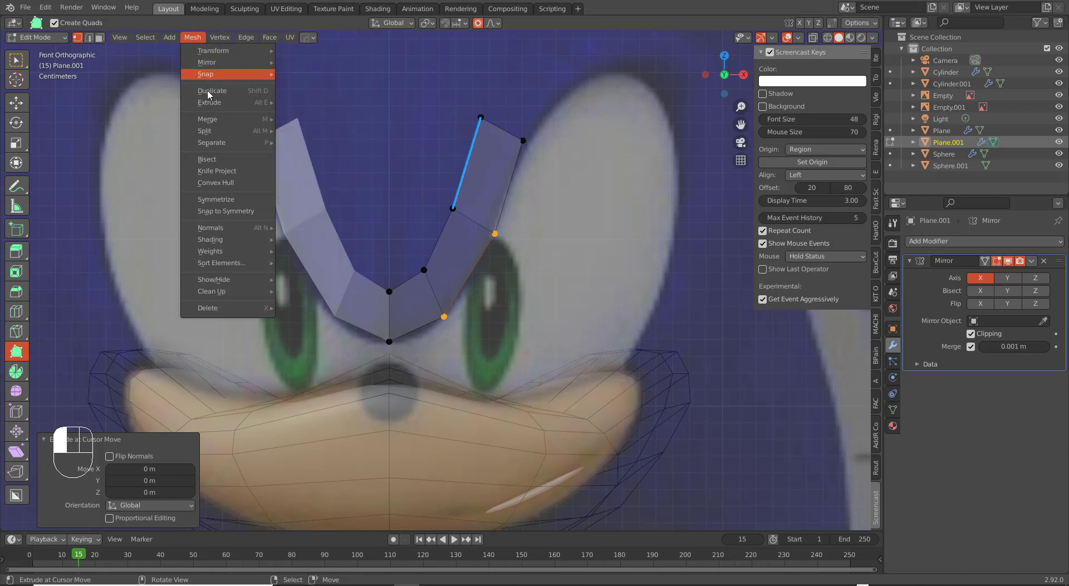
mouse_move(215, 120)
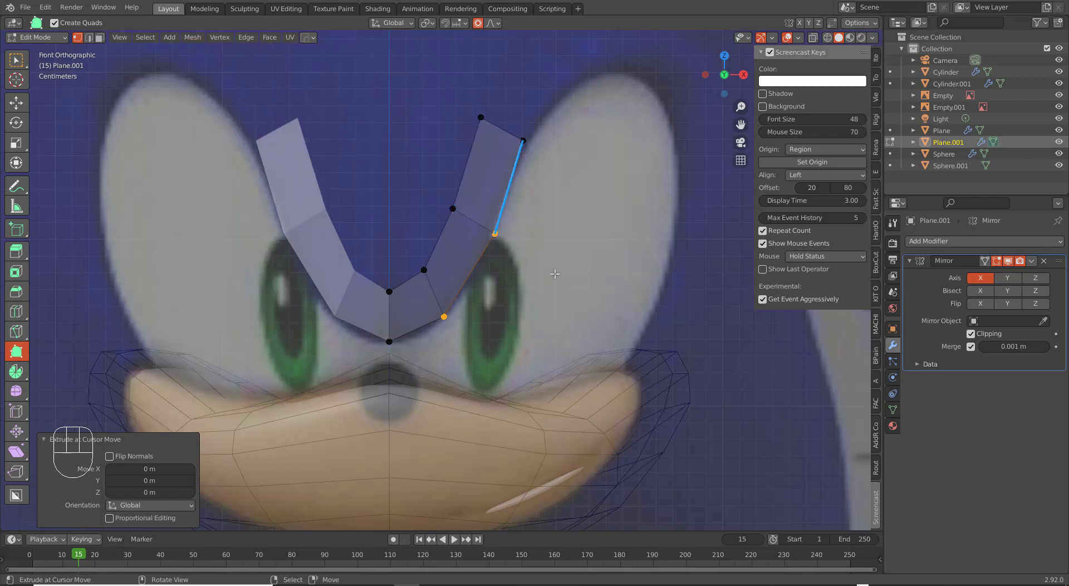
Extend the strip with Poly Build quads over the top of the eye and down its outer side in front view.
scroll(480, 190, "down", 3)
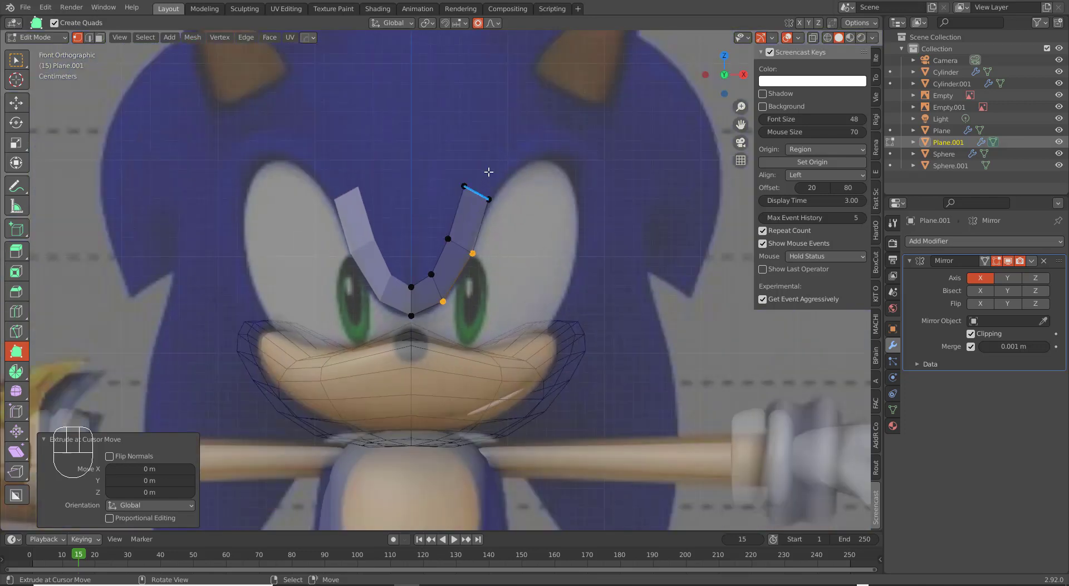
left_click_drag(489, 172, 592, 166)
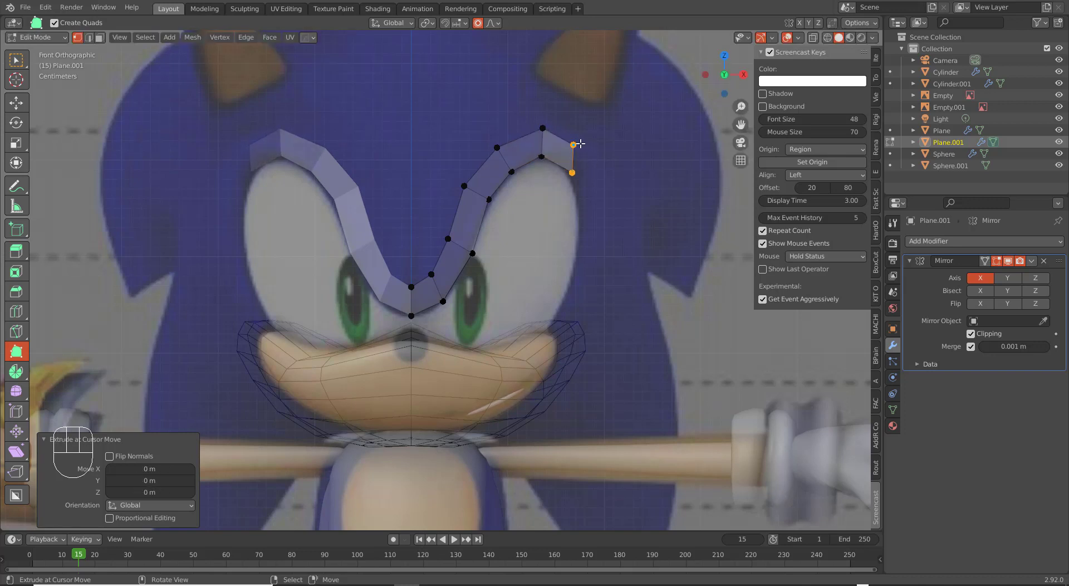
key("ctrl+z")
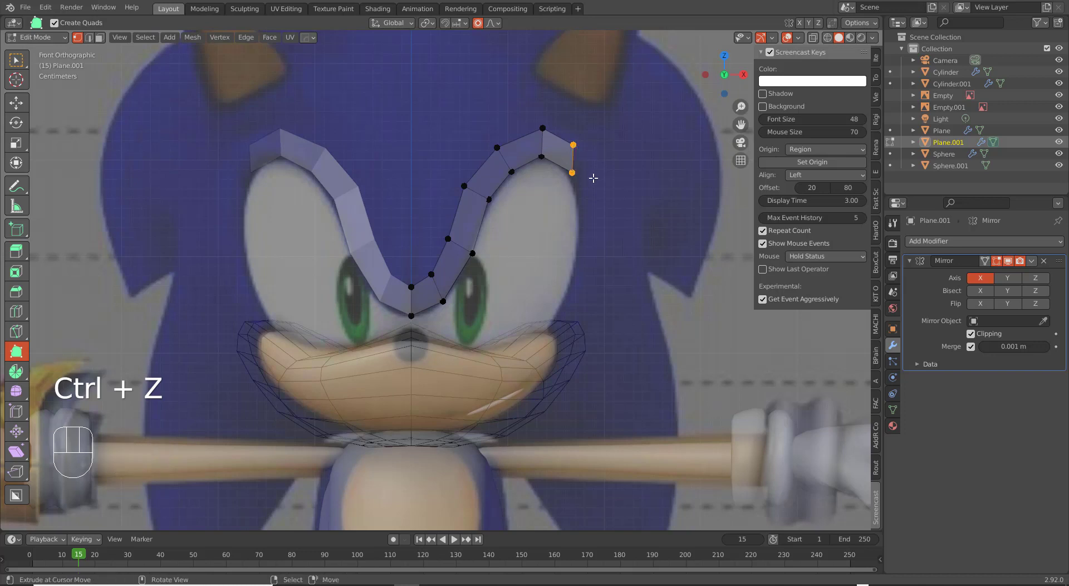
scroll(594, 177, "up", 1)
key("ctrl+z")
mouse_move(600, 119)
left_mouse_down()
mouse_move(619, 125)
mouse_move(596, 149)
mouse_move(616, 129)
left_mouse_up()
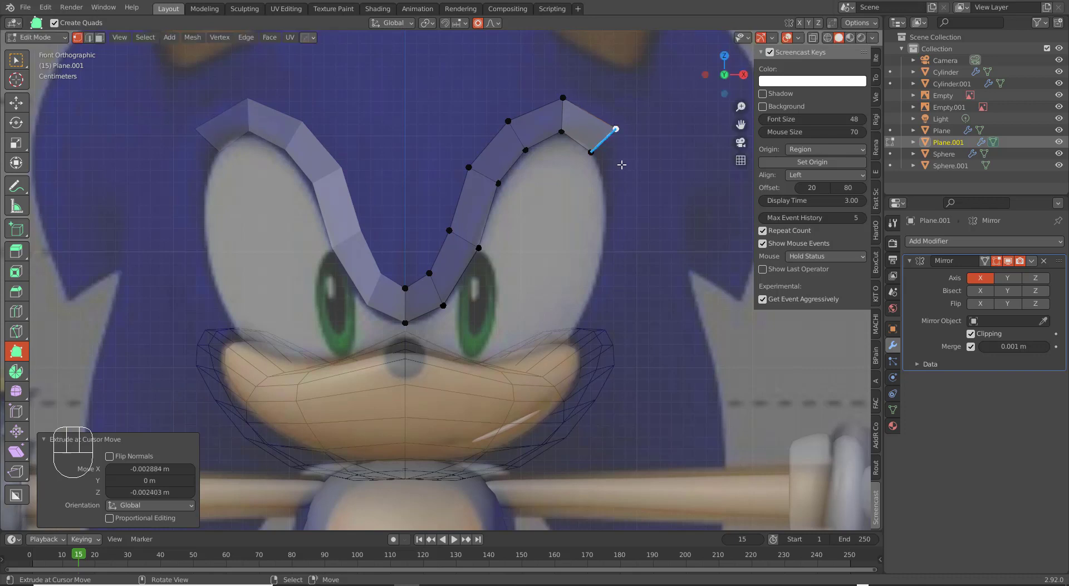
left_click_drag(621, 165, 627, 293)
In side view, move the strip's outer end back about 0.11 m along Y with proportional editing, bending the strip around the eye.
middle_click_drag(637, 262, 575, 273)
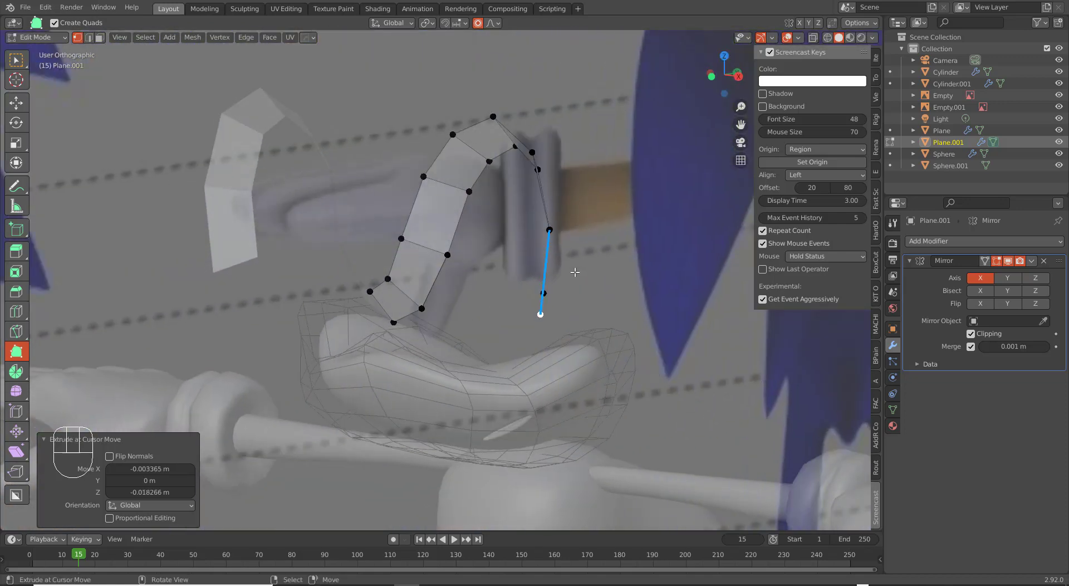
key("KP_3")
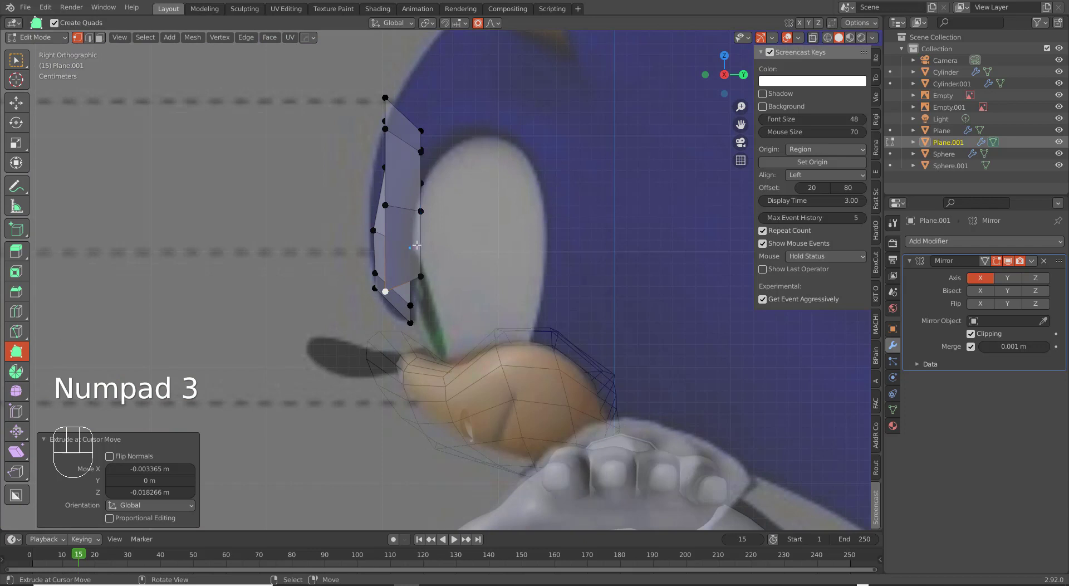
key("KP_3")
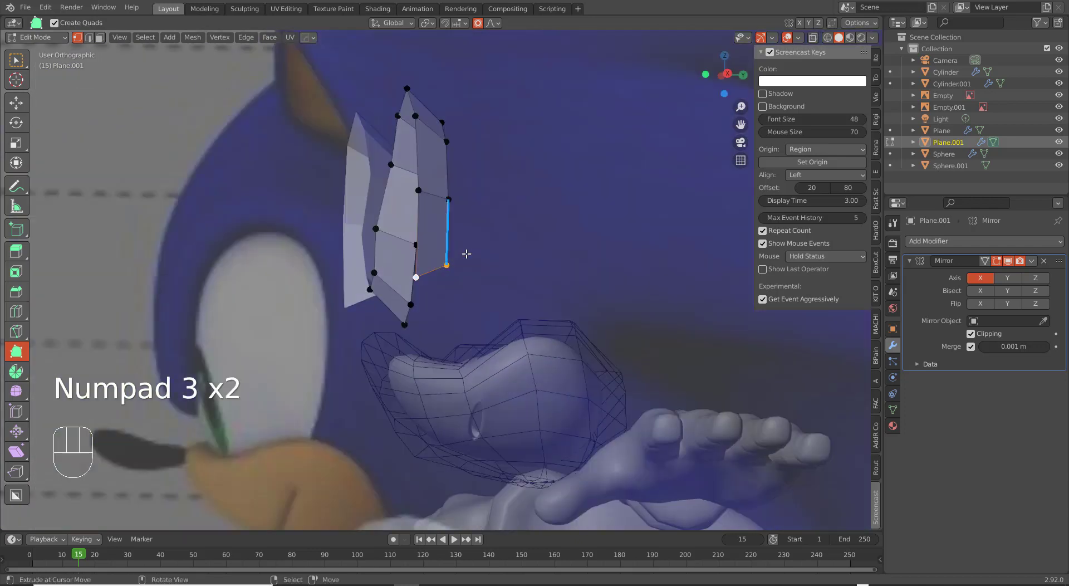
key("g")
key("y")
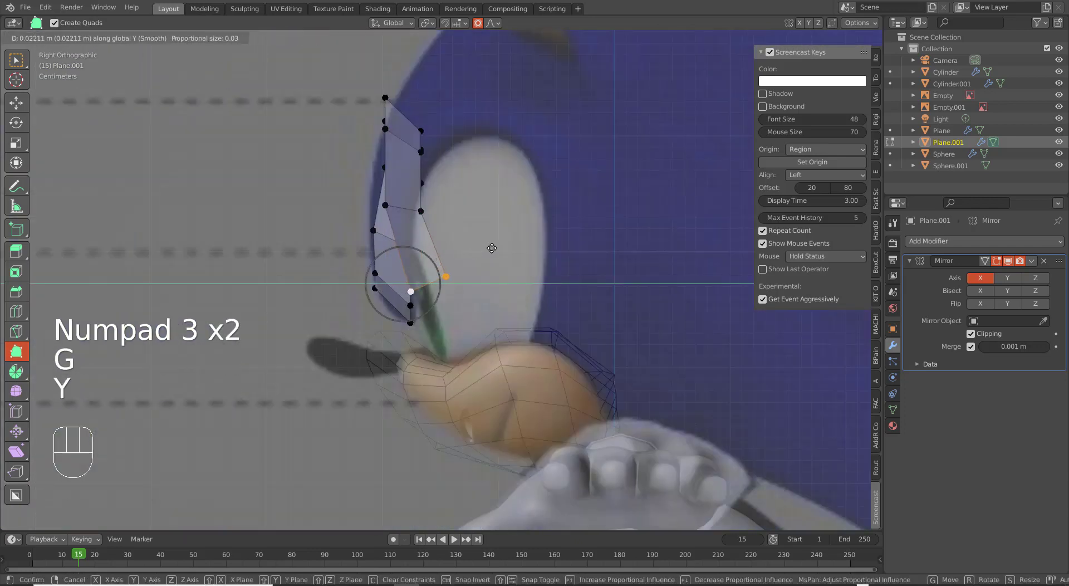
scroll(491, 245, "down", 4)
scroll(501, 247, "down", 7)
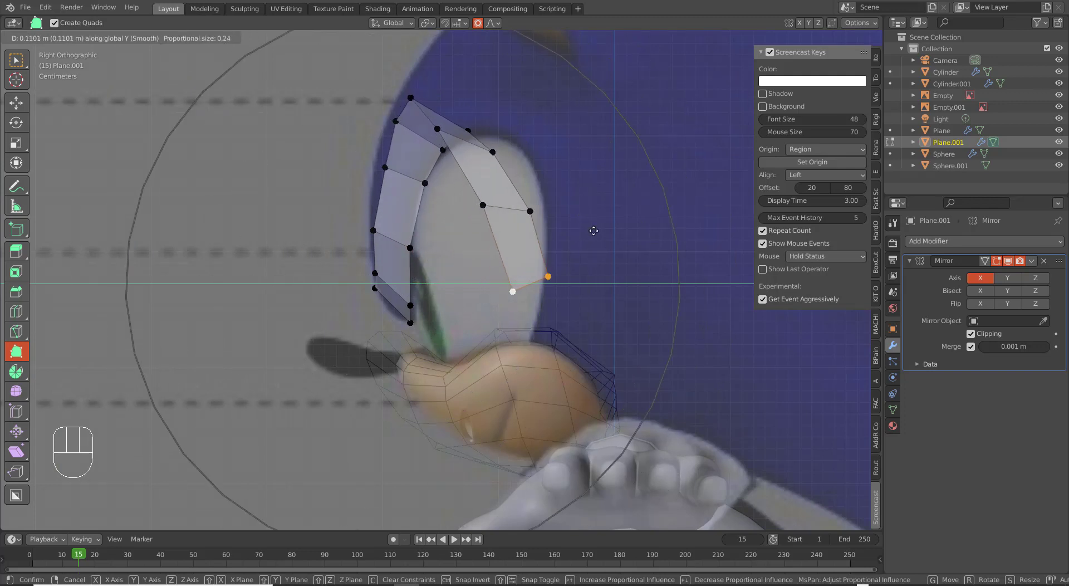
left_click(594, 232)
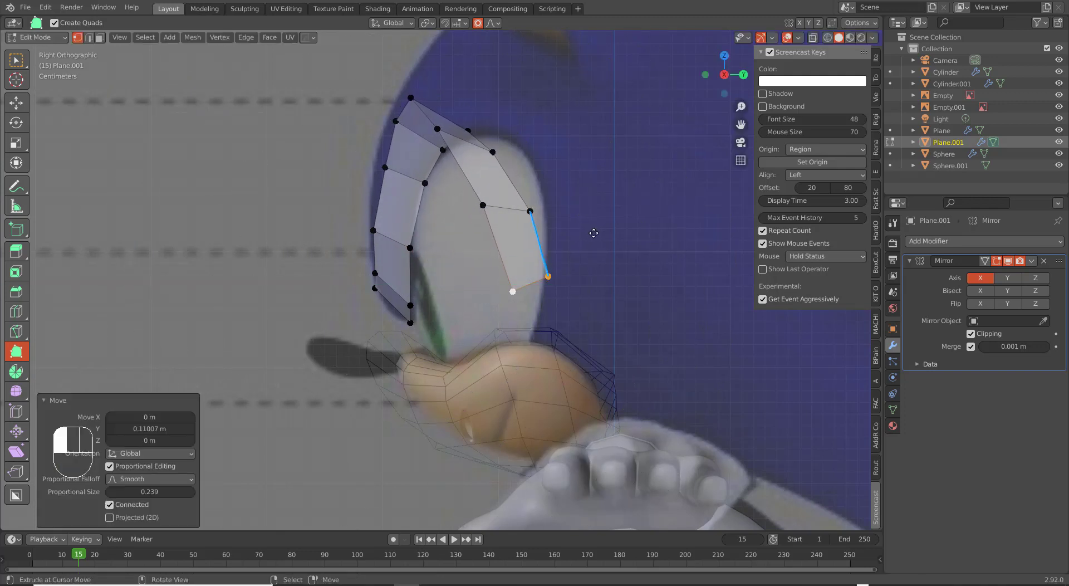
Move the four border vertices of the rear quads up and back past the eye outline, using a very small proportional size.
left_click(422, 107)
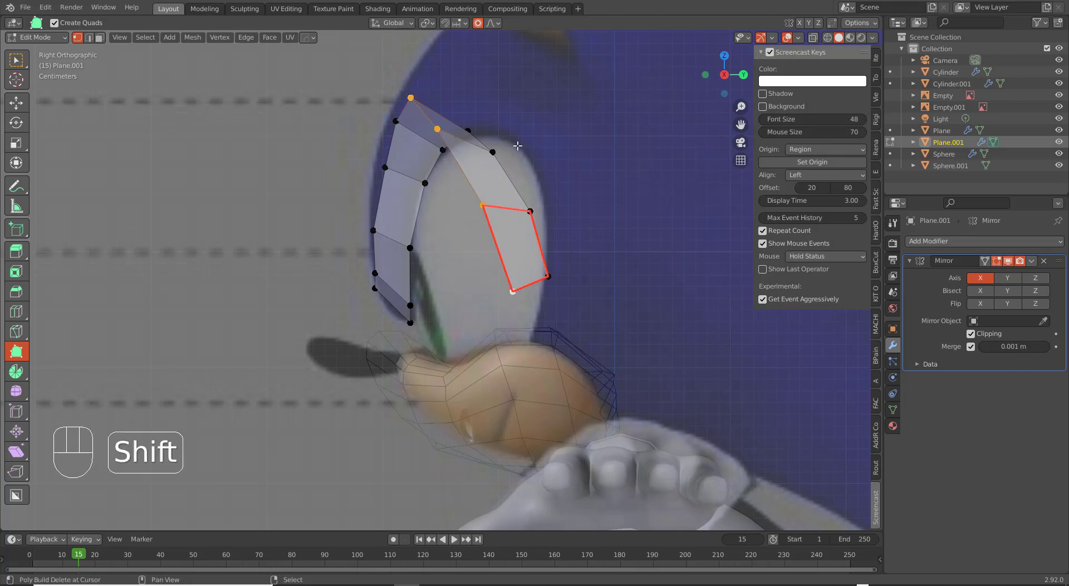
key("g")
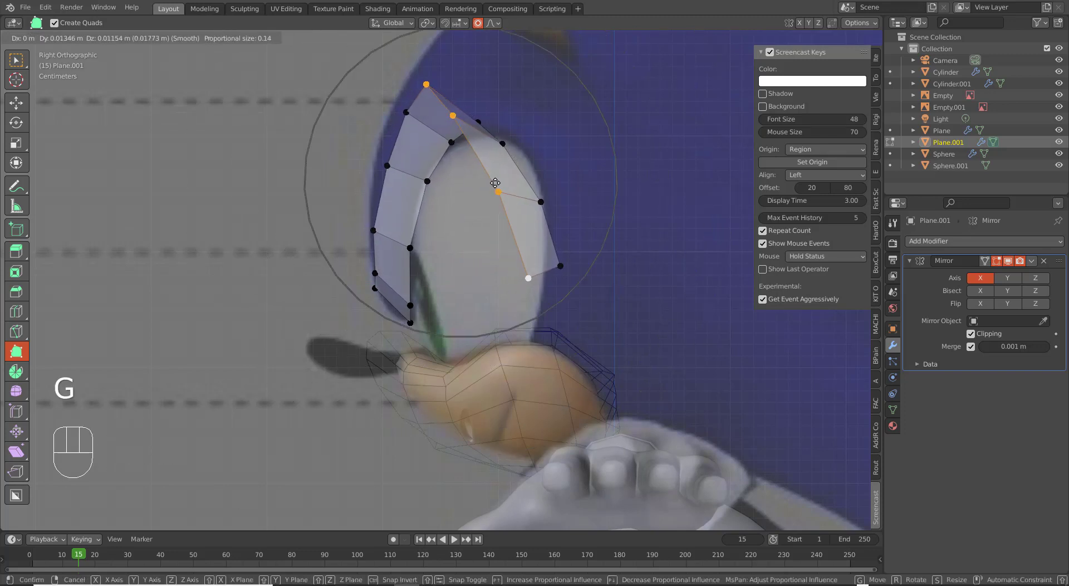
scroll(496, 183, "up", 20)
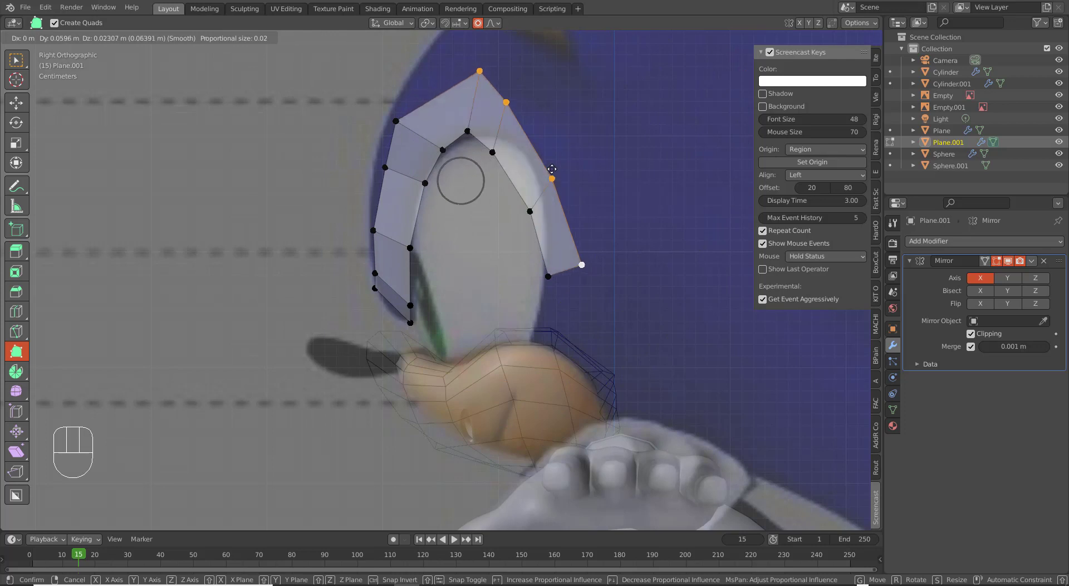
left_click(559, 161)
Move three eye-side vertices onto the white eye area's upper and rear outline in side view.
left_click(489, 150)
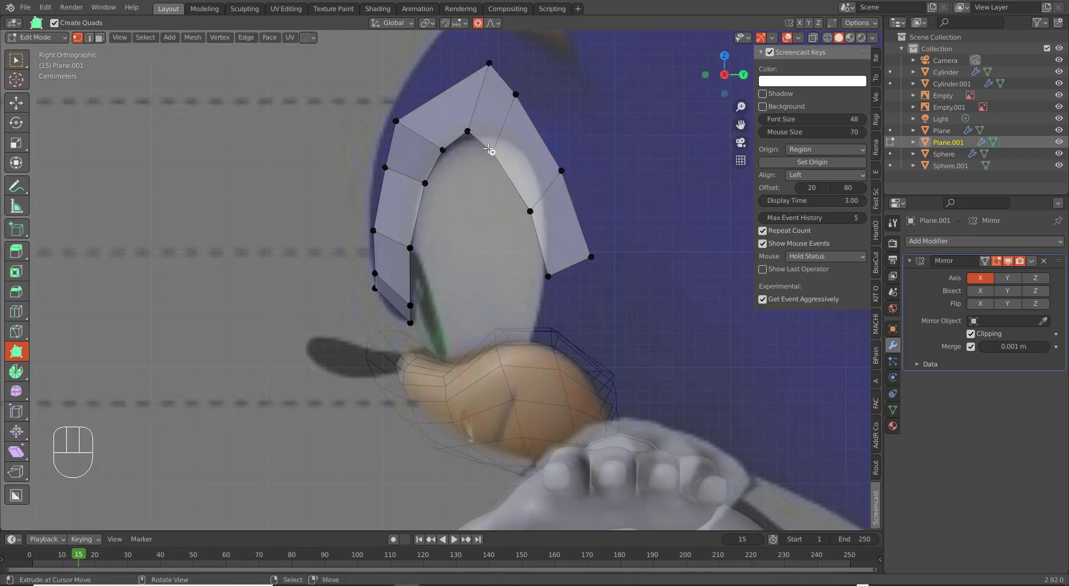
key("g")
left_click(516, 196)
right_click(469, 144)
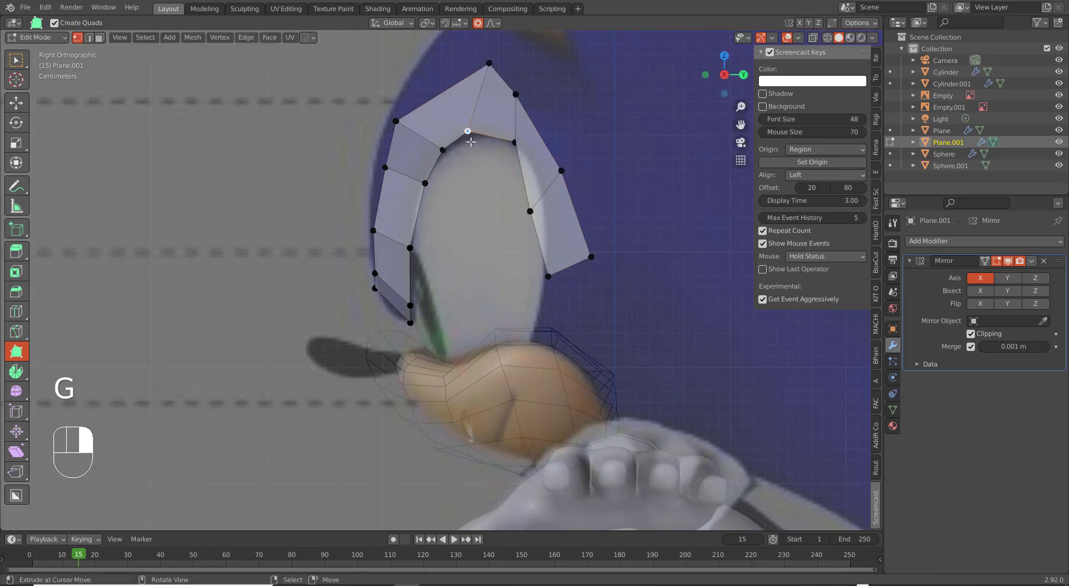
key("g")
left_click(473, 149)
key("g")
left_click(543, 181)
Pull the outer vertex behind the eye outward and fit the eye-side vertices along the eye's rear outline.
right_click(559, 168)
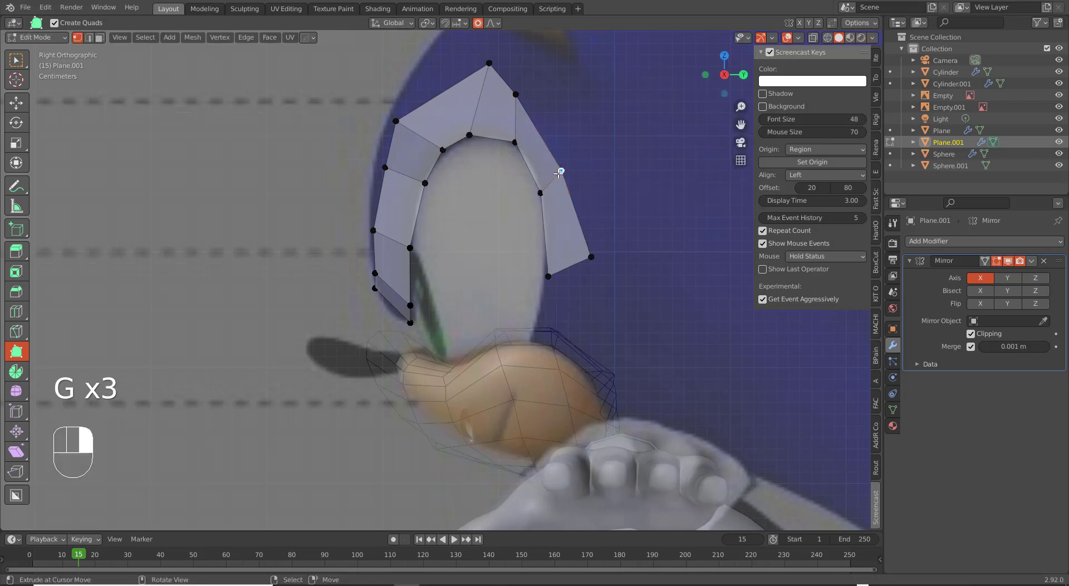
key("g")
left_click(578, 155)
left_click_drag(519, 147, 514, 148)
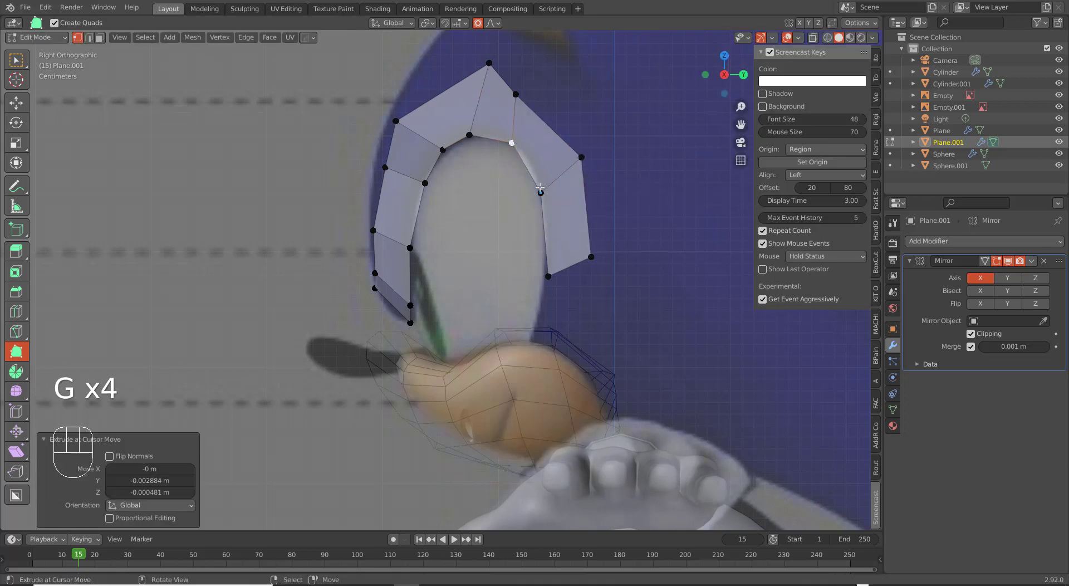
left_click(538, 186)
left_click_drag(539, 185, 538, 179)
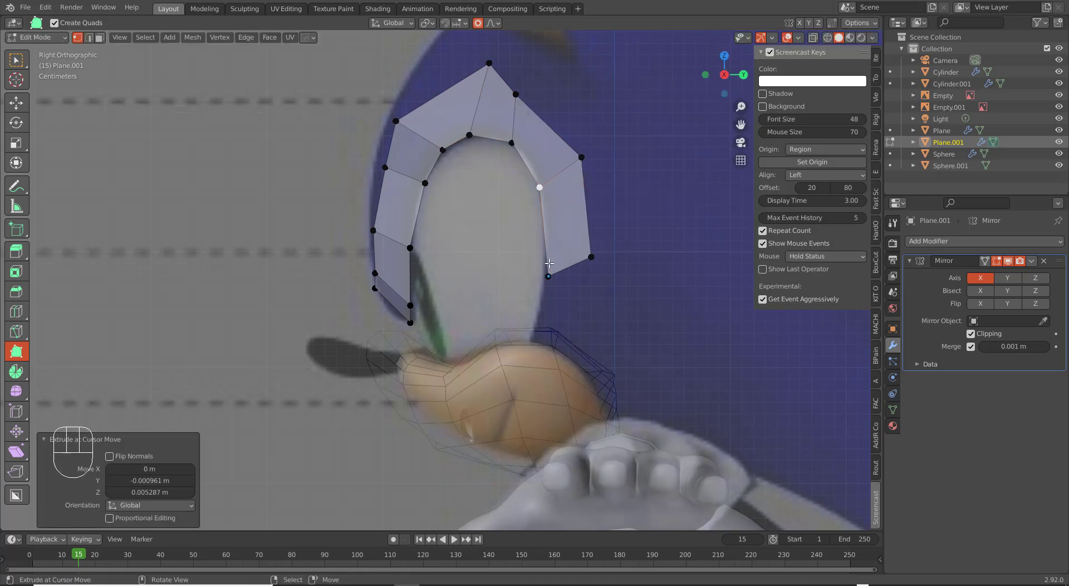
left_click_drag(549, 277, 551, 251)
Space out the outer border vertices above the eye and refine the front vertices so the strip curves evenly around it.
left_click_drag(519, 104, 556, 97)
left_click_drag(514, 142, 479, 133)
left_click_drag(490, 72, 468, 89)
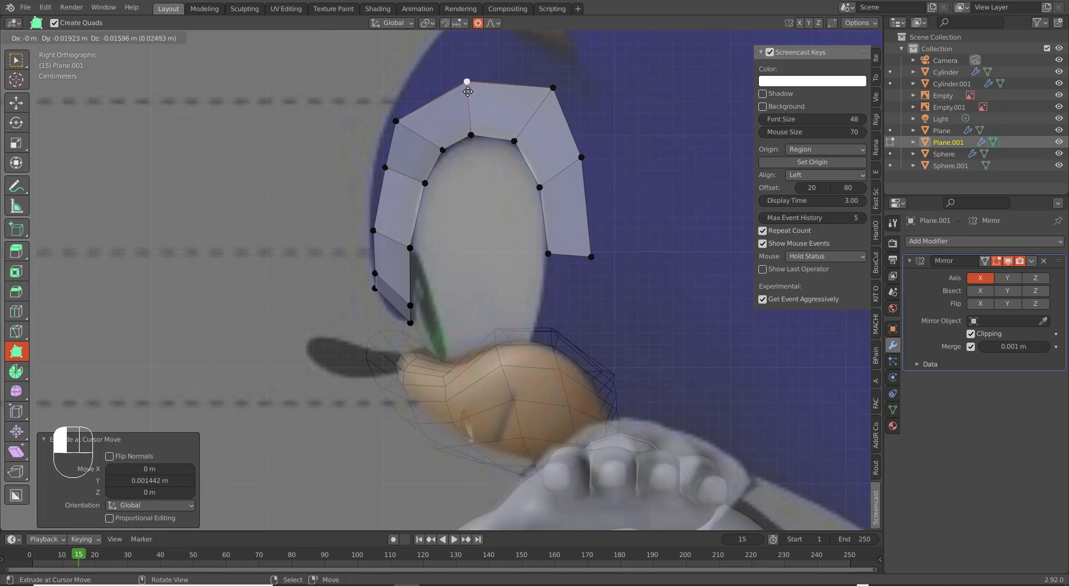
left_click_drag(397, 128, 409, 131)
left_click_drag(390, 168, 425, 188)
left_click_drag(419, 237, 418, 238)
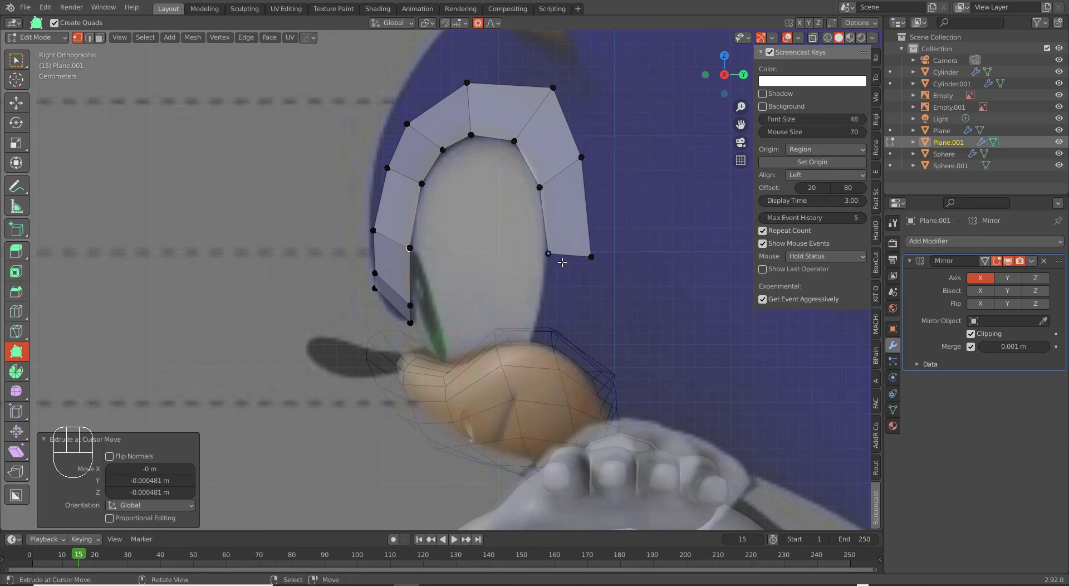
Extrude the strip's rear lower edge downward twice with Poly Build, reaching behind the muzzle.
left_click_drag(556, 260, 555, 340)
left_click_drag(555, 356, 546, 393)
key("q")
In front view, move the three lowest eye-side vertices of the outer strip onto the eye's outer lower outline.
key("KP_1")
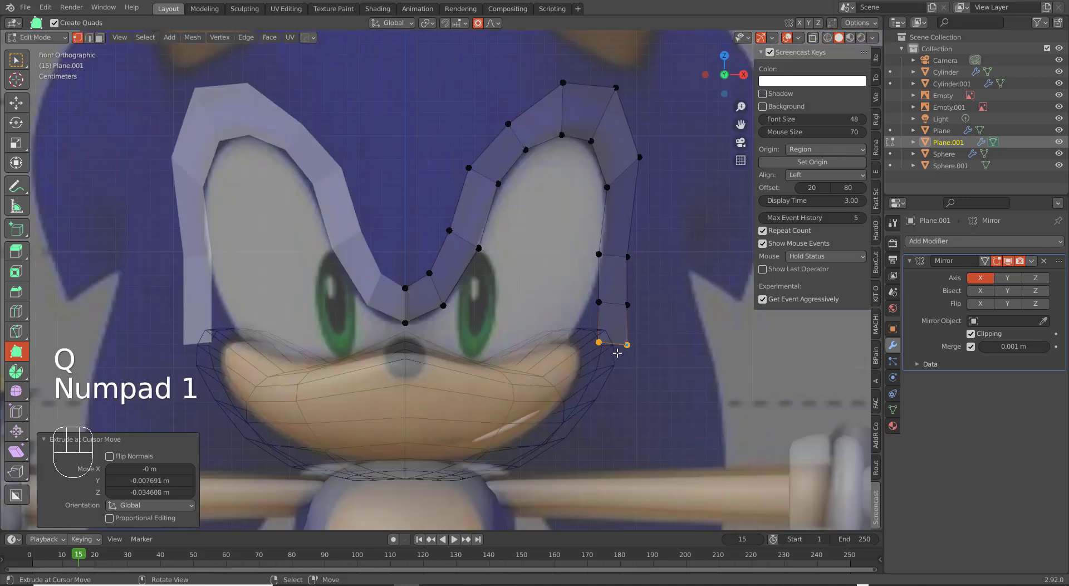
left_click_drag(599, 342, 566, 349)
left_click_drag(598, 302, 590, 305)
left_click_drag(595, 259, 599, 256)
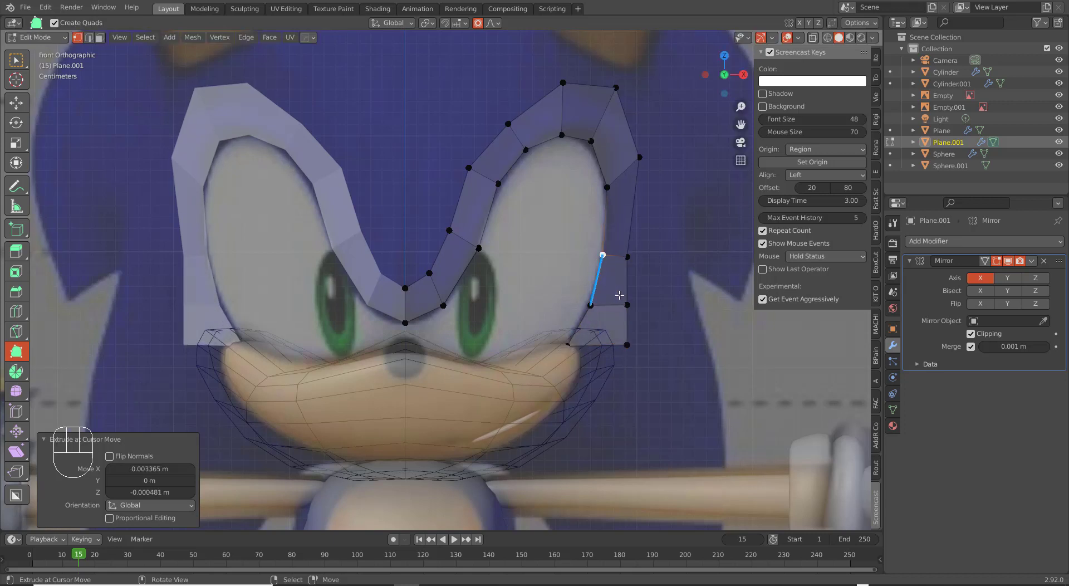
Pull the two lowest outer border vertices in toward the eye and lower the two border vertices above it to narrow the strip.
left_click_drag(626, 344, 580, 358)
left_click(580, 359)
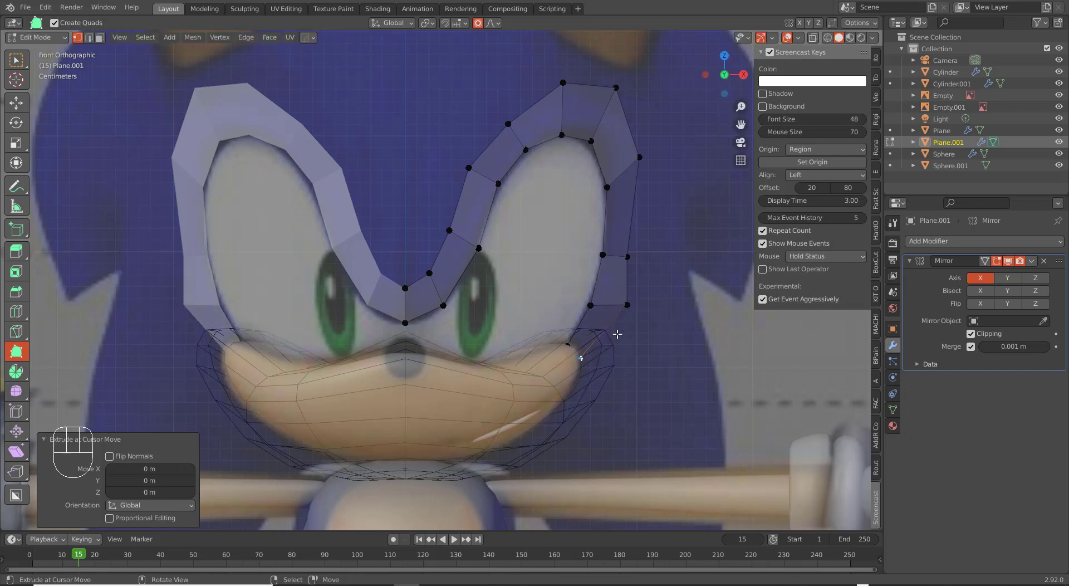
left_click_drag(629, 307, 613, 310)
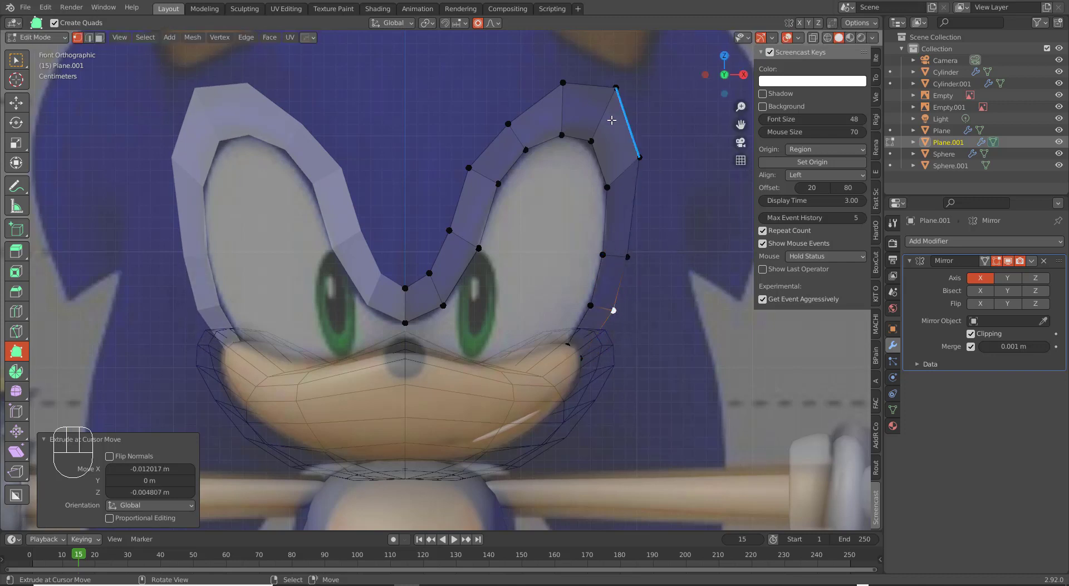
left_click_drag(613, 87, 566, 112)
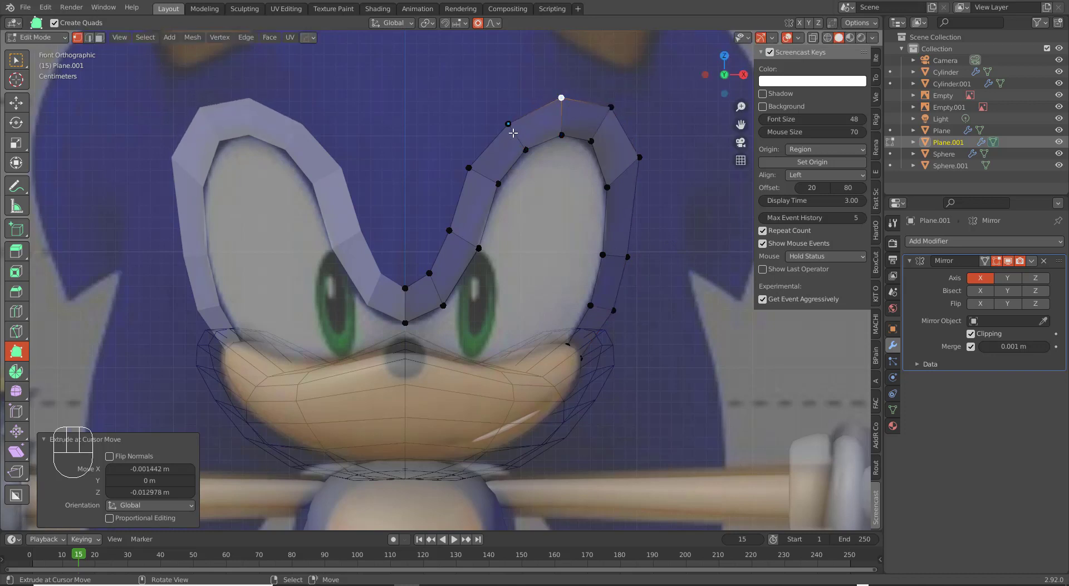
Nudge the two outer border vertices over the strip's upper inner curve to even out its outline in front view.
left_click_drag(513, 133, 512, 128)
left_click_drag(559, 104, 560, 106)
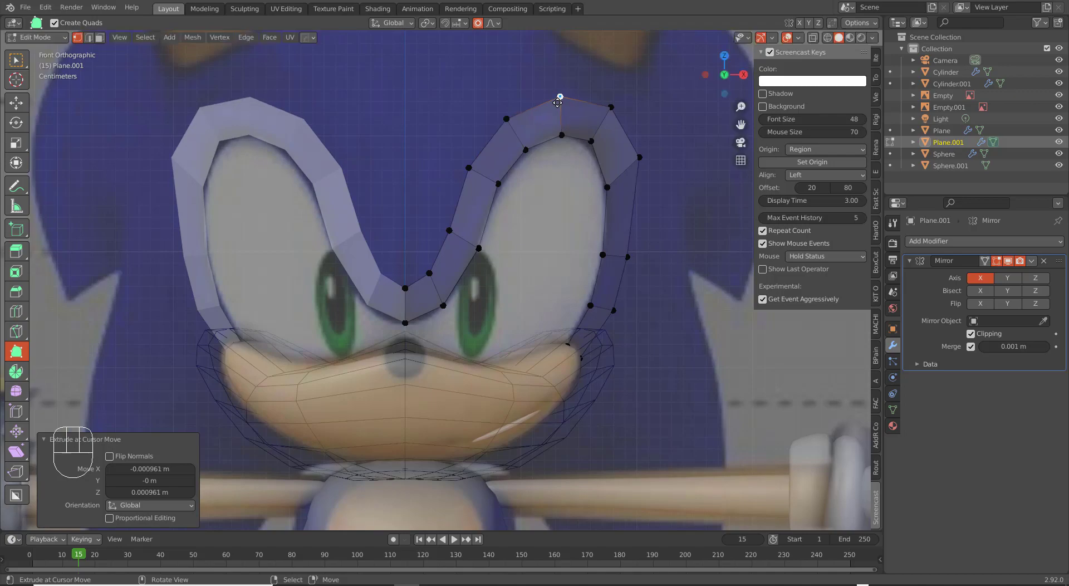
middle_click_drag(560, 106, 530, 140)
key("KP_1")
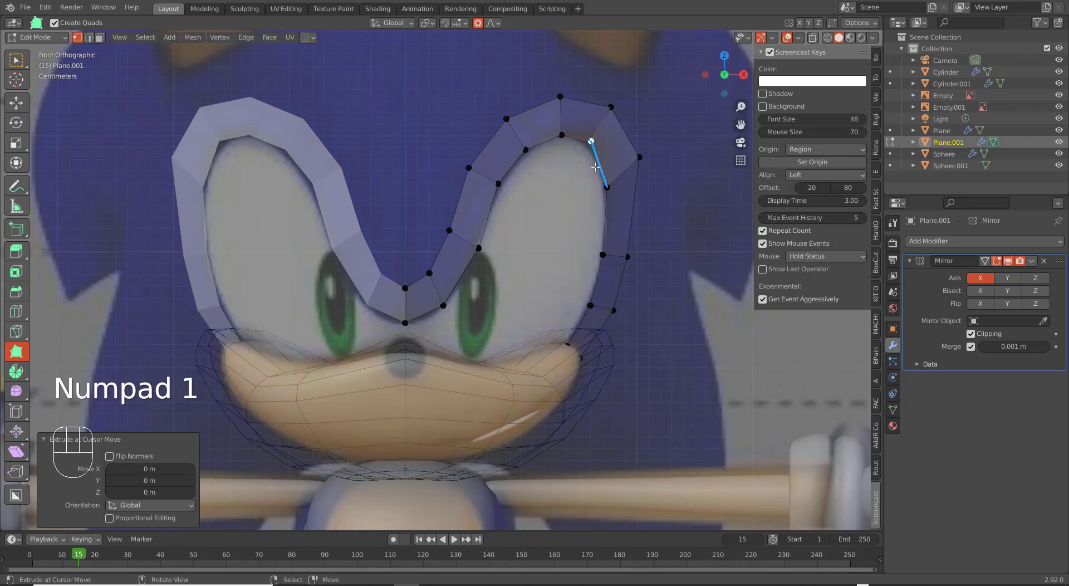
Move the two eye-side vertices at the top of the eye slightly down onto the eye outline.
key("g")
left_click(596, 171)
left_click(564, 135)
key("g")
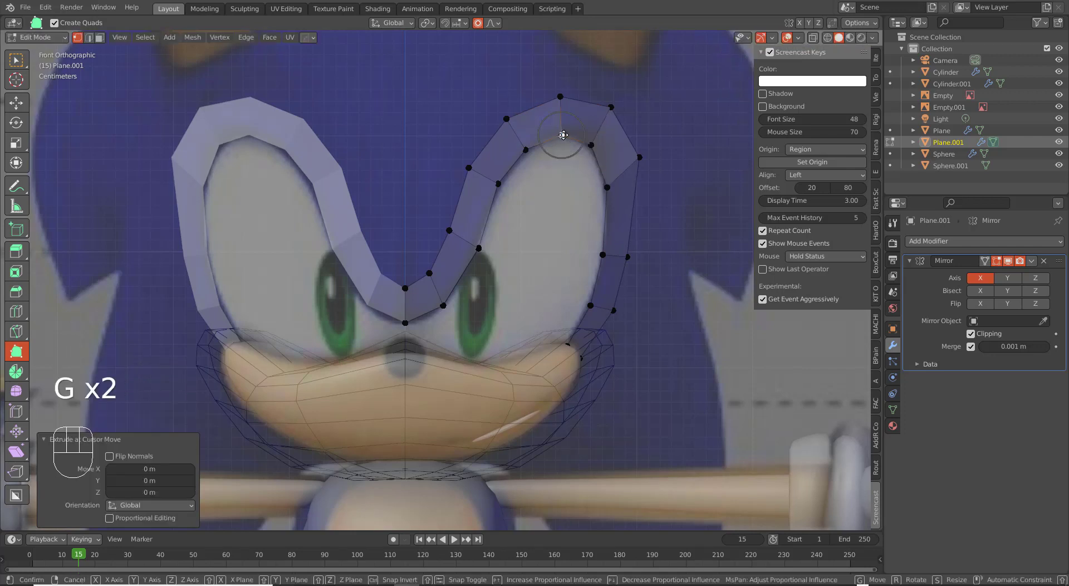
left_click(565, 136)
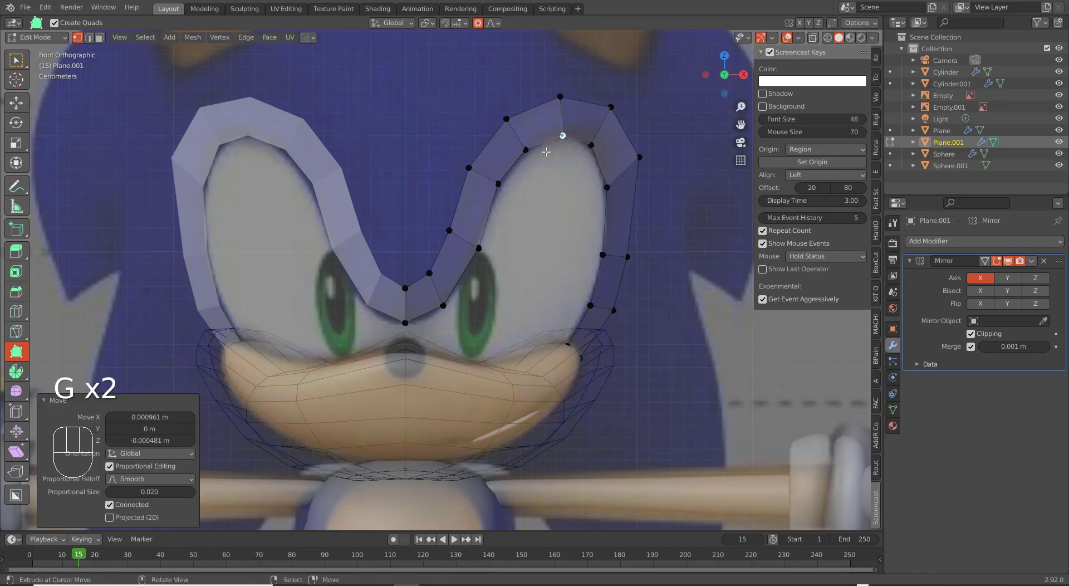
Fine-tune two eye-side vertices along the inner edge of the eye so they follow the eye outline.
left_click(497, 182)
key("g")
left_click(491, 200)
left_click(479, 246, "shift")
key("g")
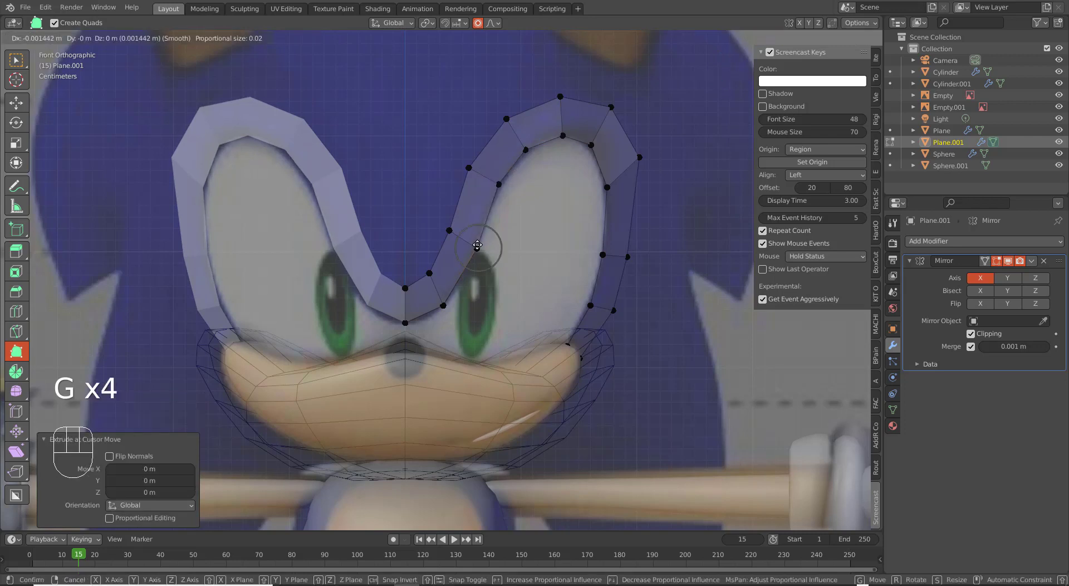
left_click(508, 235)
Shift the two vertices at the strip's lowest outer end slightly inward where it meets the muzzle.
left_click(570, 349)
key("g")
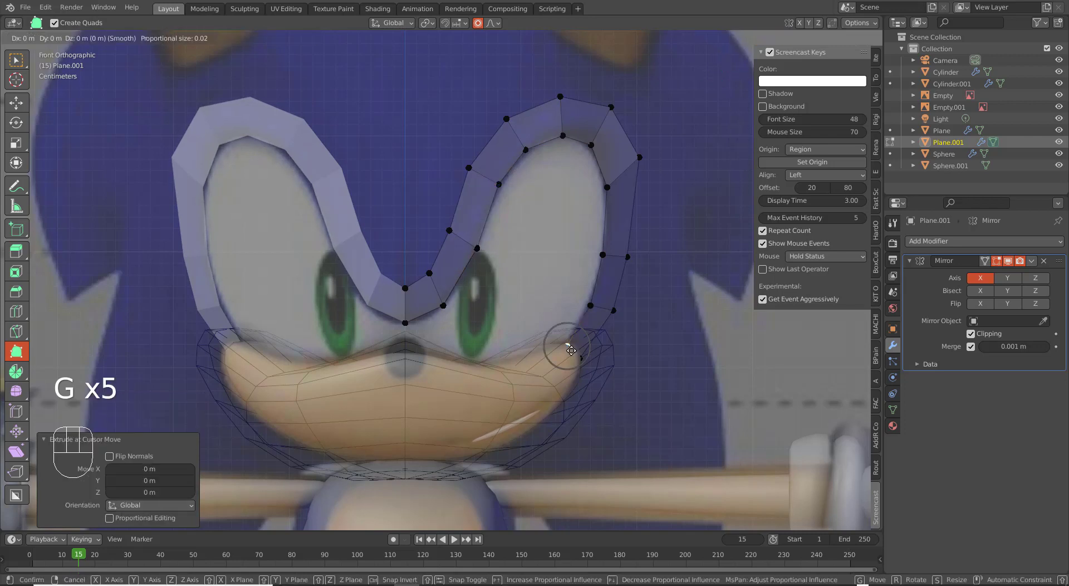
left_click(567, 350)
left_click(582, 361)
left_click_drag(582, 361, 578, 360)
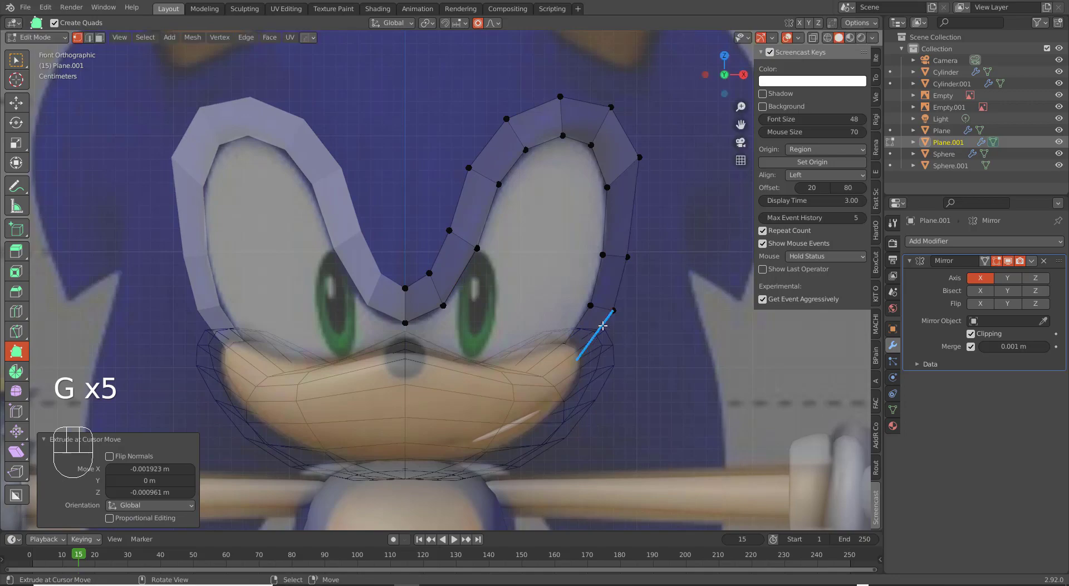
middle_click_drag(572, 200, 573, 175)
key("KP_1")
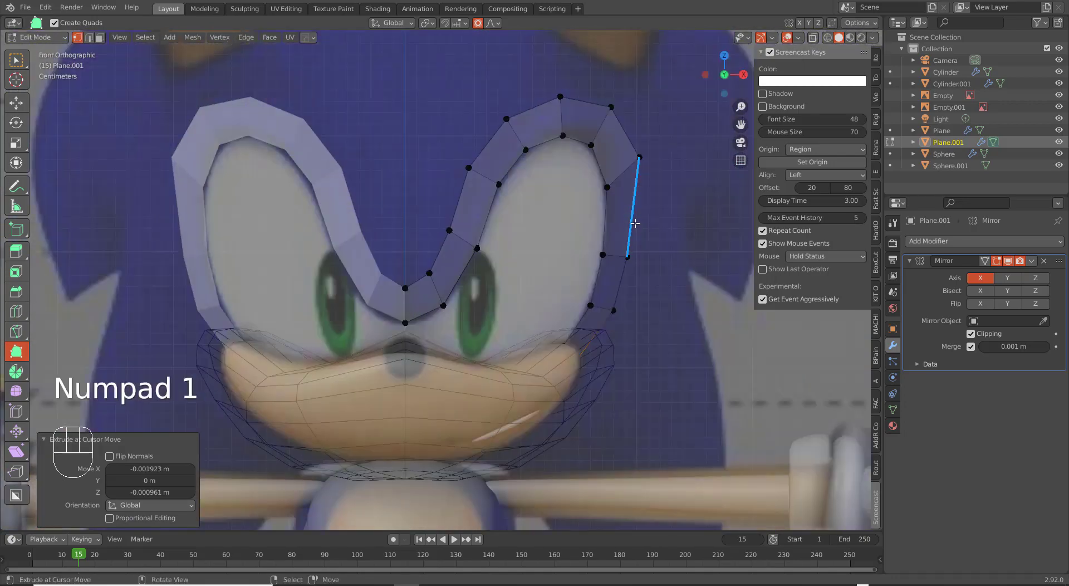
Add a centred loop cut along the whole strip and fatten it outward by about 0.008 m.
key("ctrl+r")
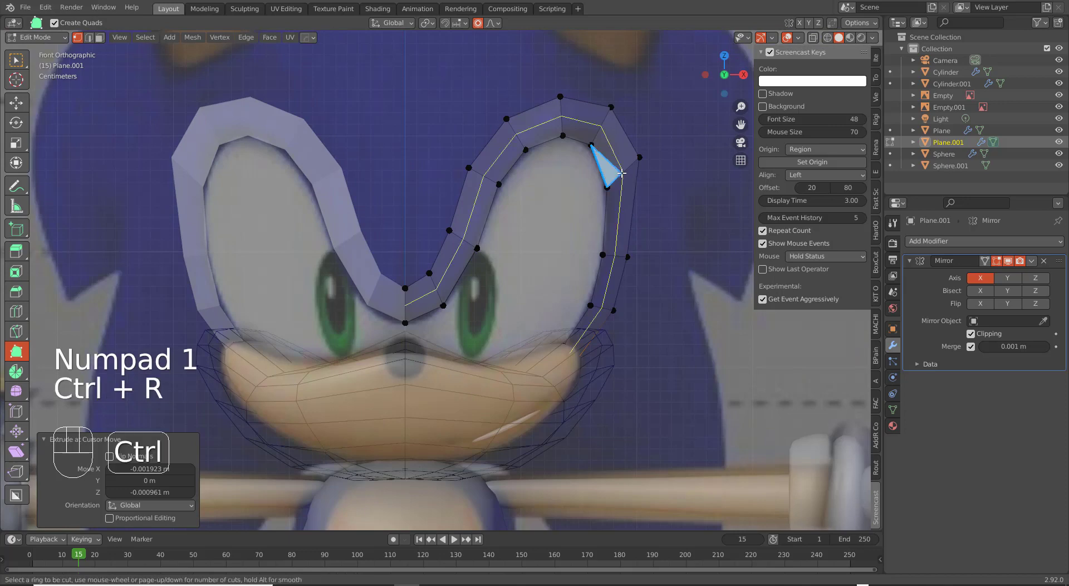
left_click(621, 173)
middle_click_drag(621, 173, 657, 389)
key("alt+s")
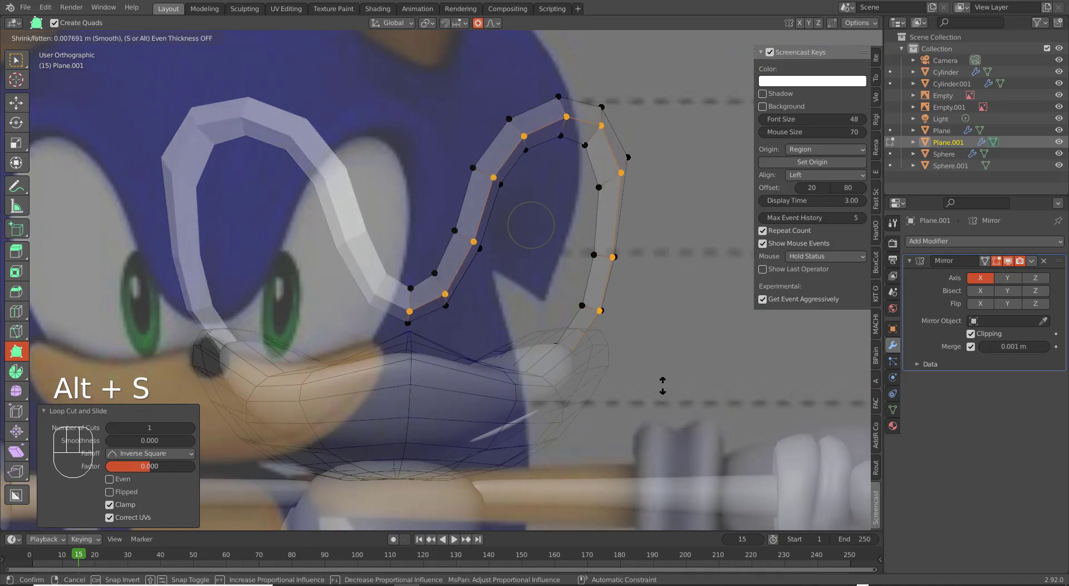
Examine the raised centre ridge of the eye strip from the front and from several angles, with and without the mesh points.
key("Tab")
middle_click_drag(663, 386, 553, 390)
key("a")
key("a")
key("KP_1")
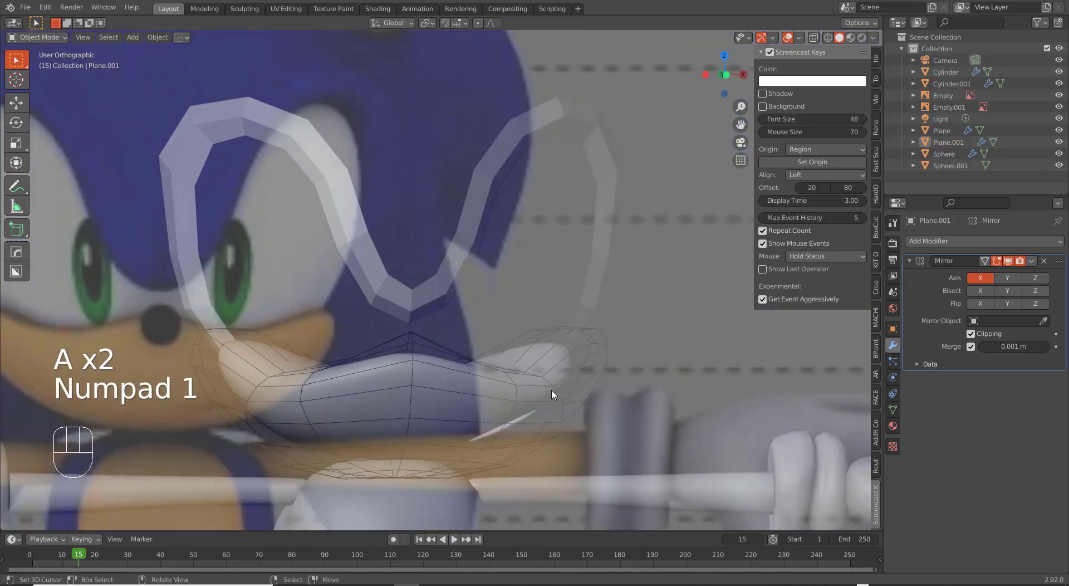
scroll(585, 346, "up", 2)
middle_click_drag(582, 260, 535, 344, "shift")
scroll(534, 328, "down", 5)
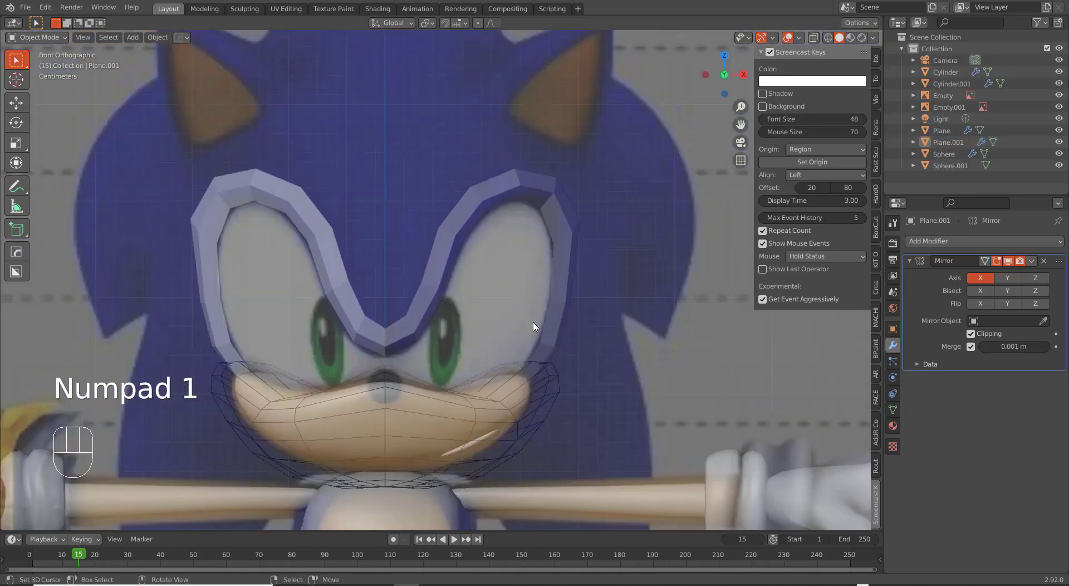
mouse_move(532, 305)
middle_mouse_down()
mouse_move(513, 270)
mouse_move(537, 283)
mouse_move(533, 263)
mouse_move(502, 259)
mouse_move(527, 318)
mouse_move(513, 303)
middle_mouse_up()
key("KP_1")
key("Tab")
scroll(496, 231, "up", 5)
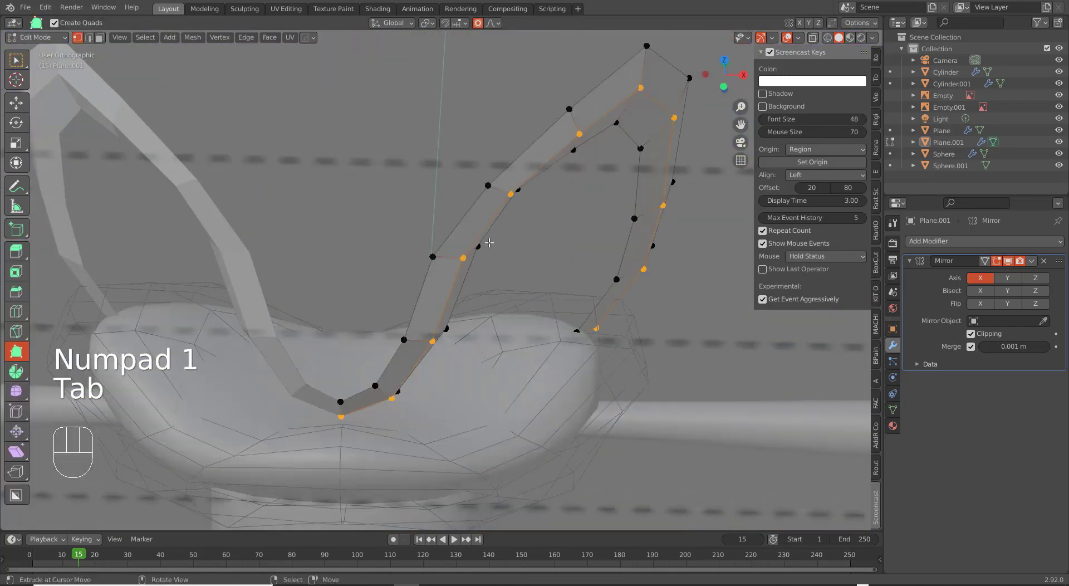
scroll(496, 231, "down", 8)
key("Tab")
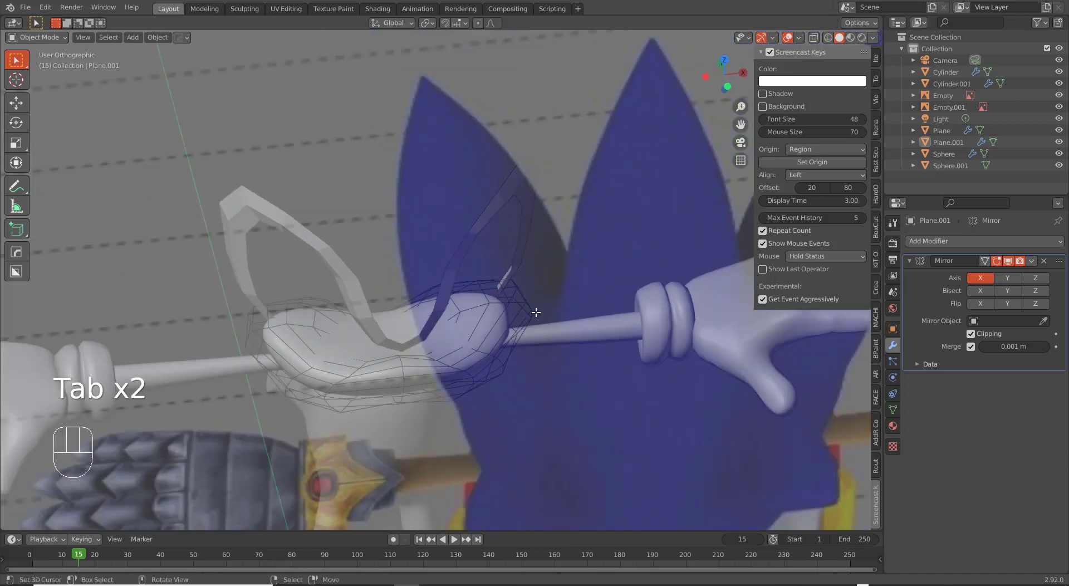
Set the front reference image to show only when the view is axis aligned.
right_click(503, 245)
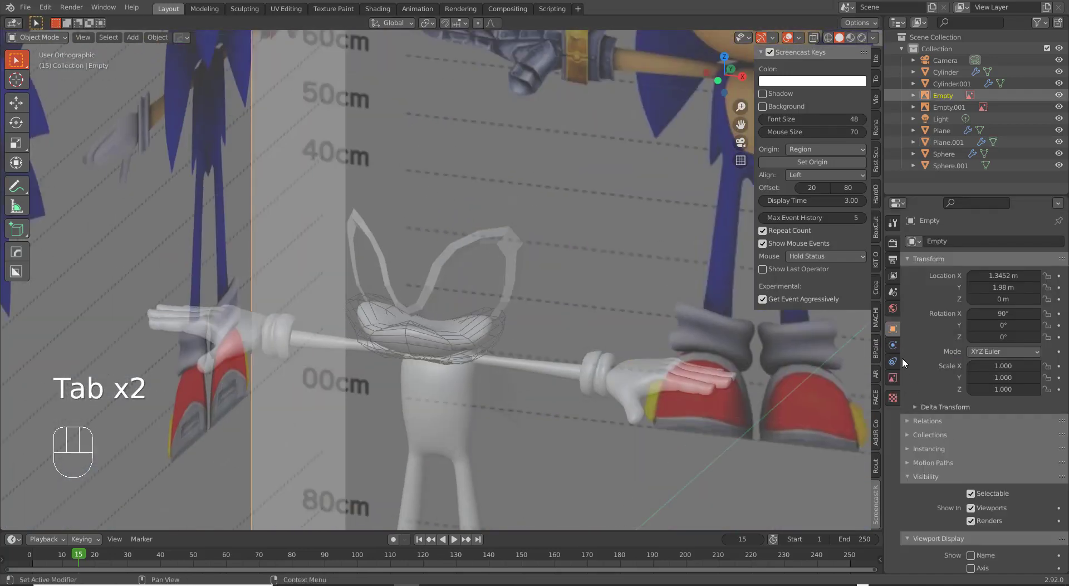
left_click(894, 377)
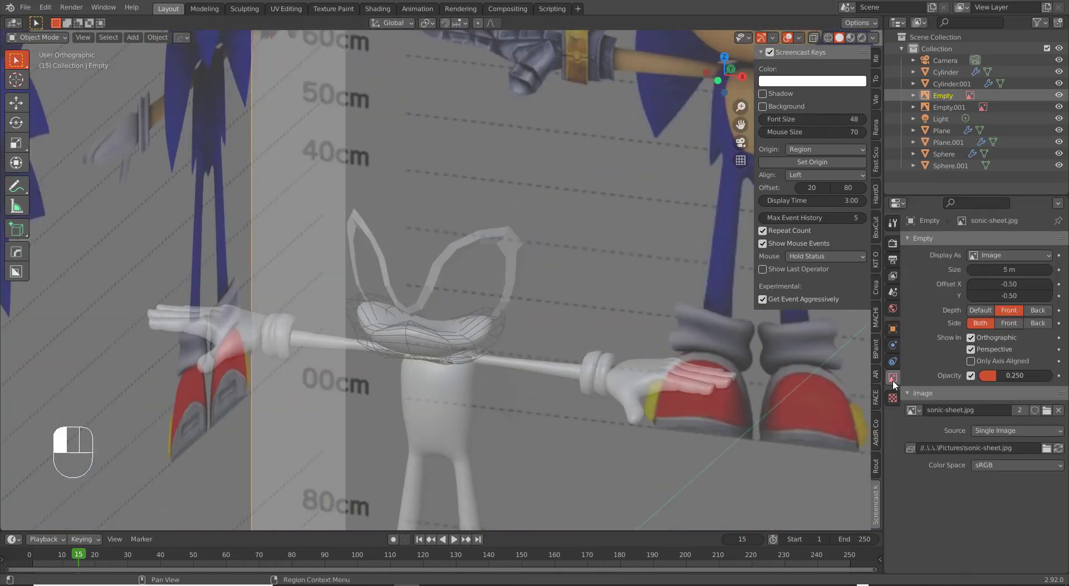
left_click(997, 353)
left_click(990, 362)
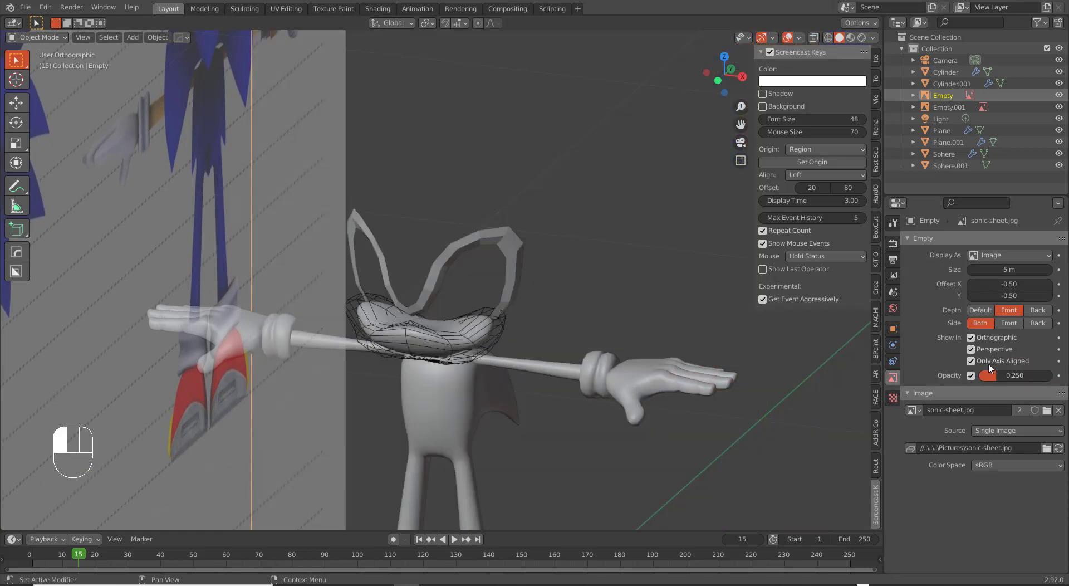
left_click(990, 362)
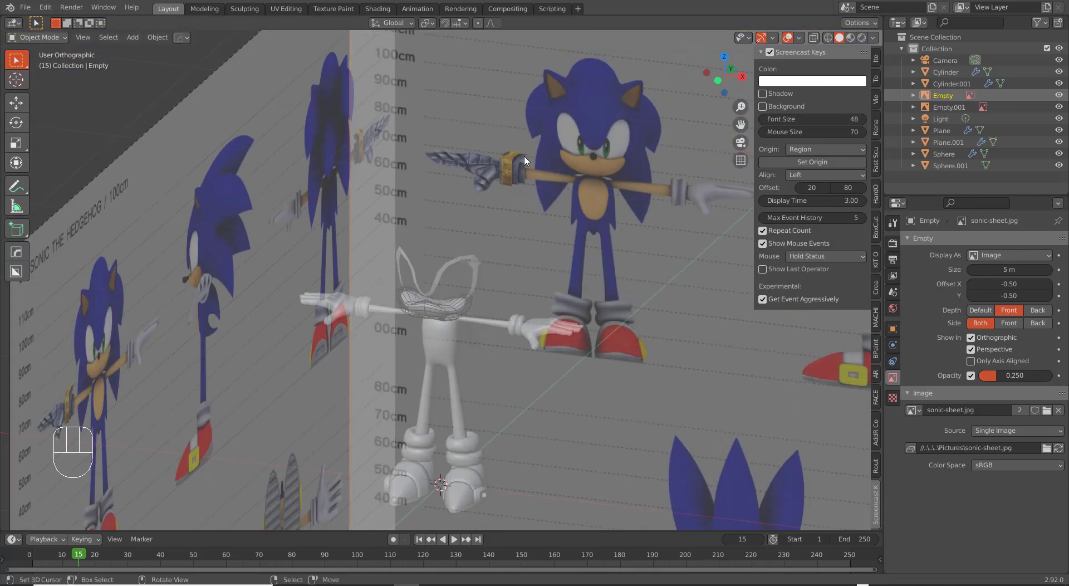
scroll(524, 155, "down", 3)
left_click(972, 361)
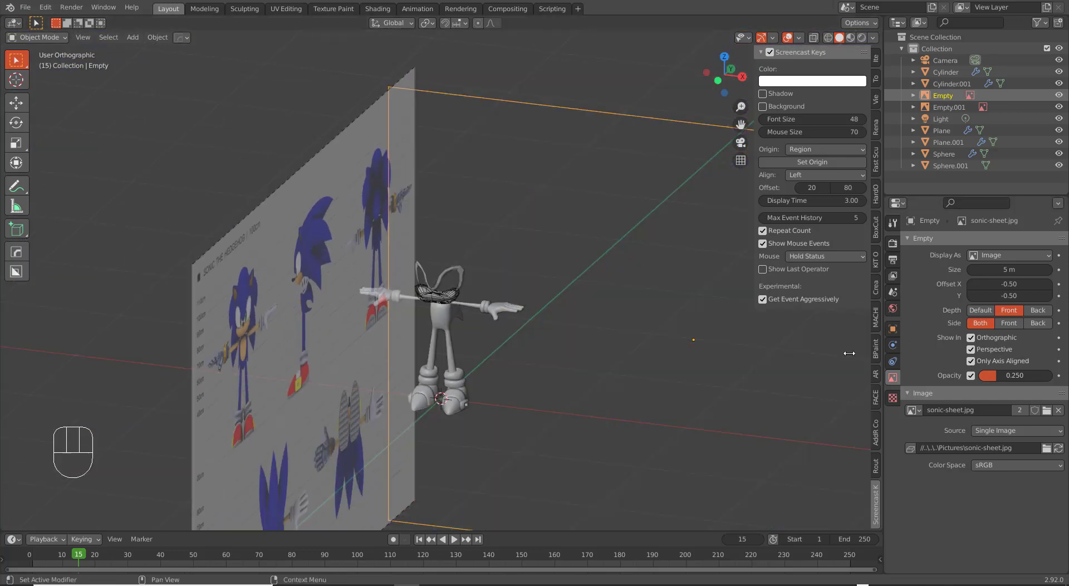
Select the side reference image and set it to show only when axis aligned as well.
middle_click_drag(674, 338, 627, 370)
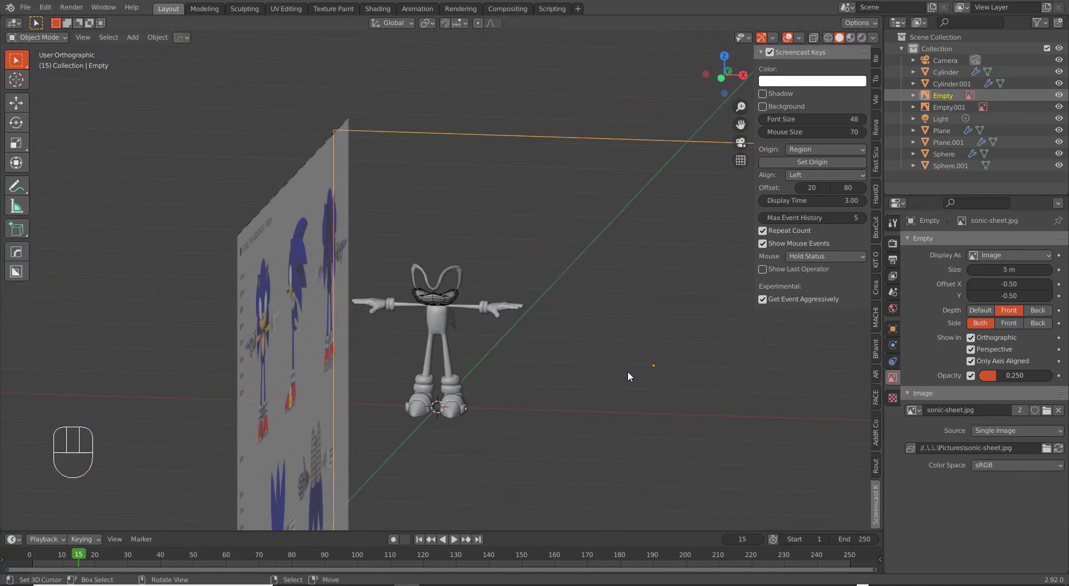
key("KP_1")
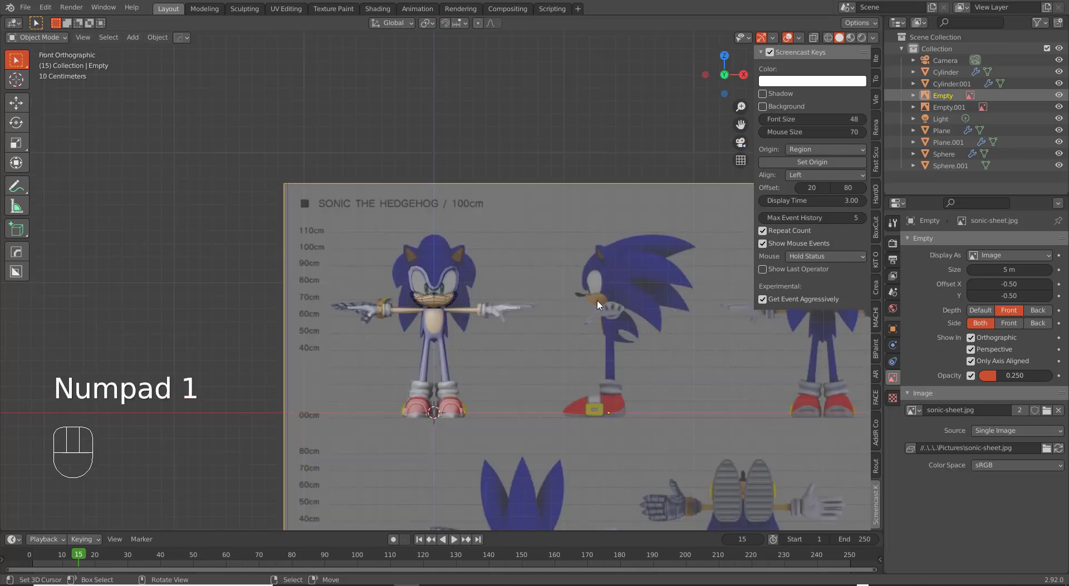
middle_click_drag(594, 241, 479, 265)
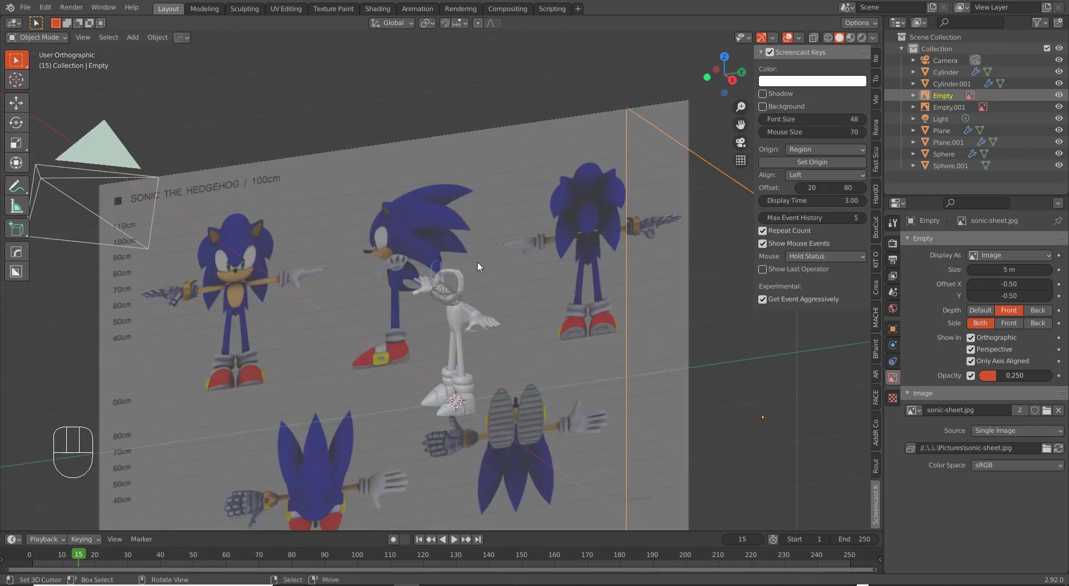
left_click(485, 207)
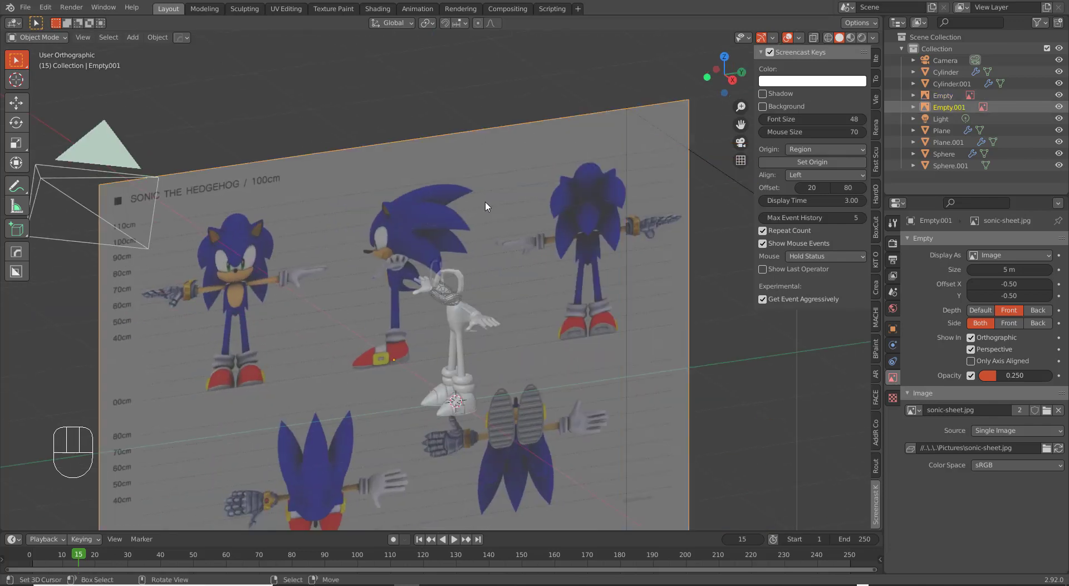
left_click(971, 361)
Check the model without references in an angled view, and against the references in front and right views.
middle_click_drag(530, 265, 458, 334)
scroll(458, 328, "up", 10)
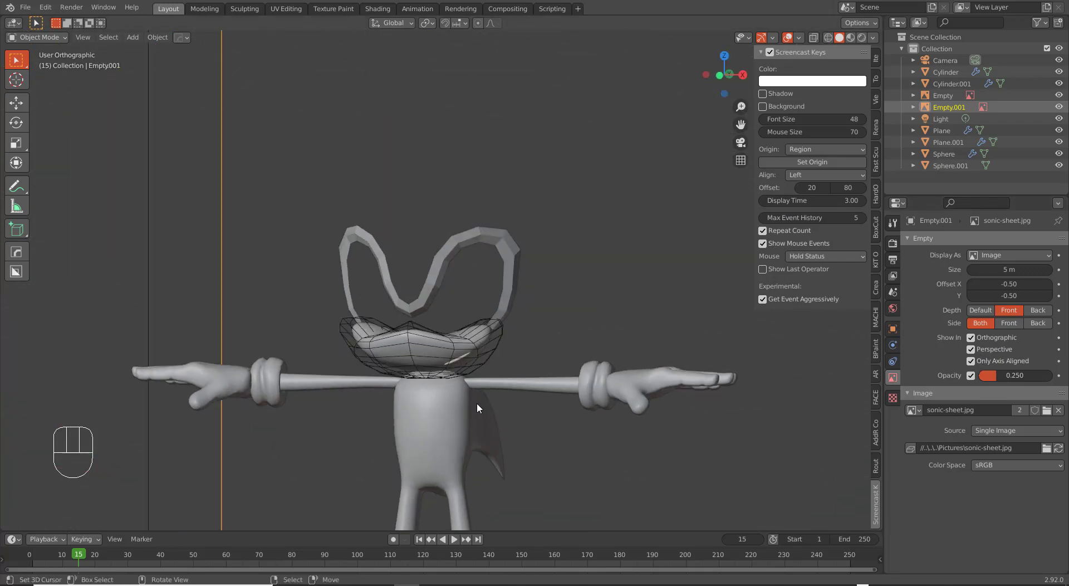
middle_click_drag(469, 407, 555, 344, "shift")
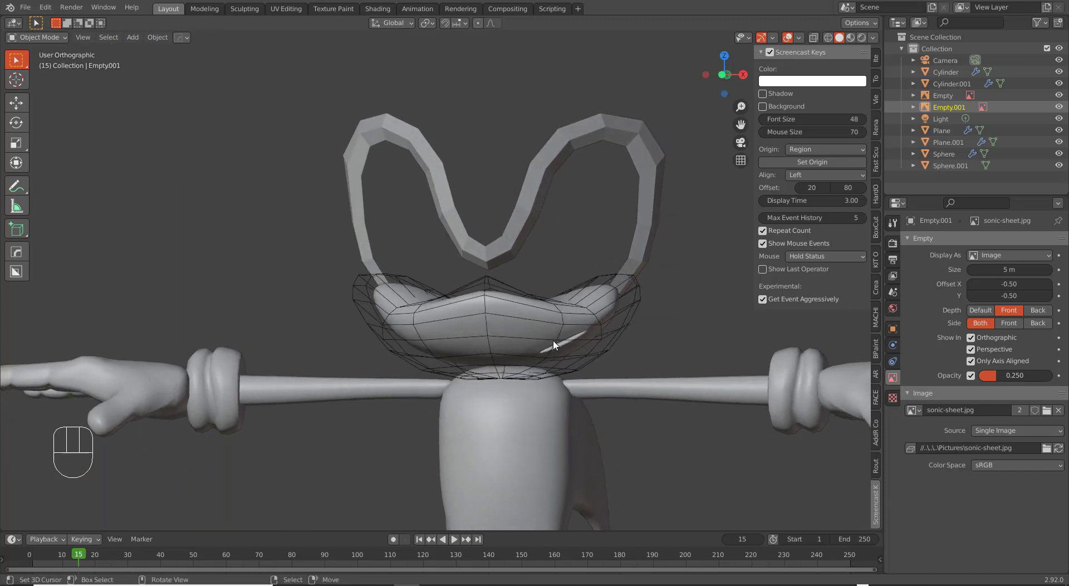
key("KP_1")
key("KP_3")
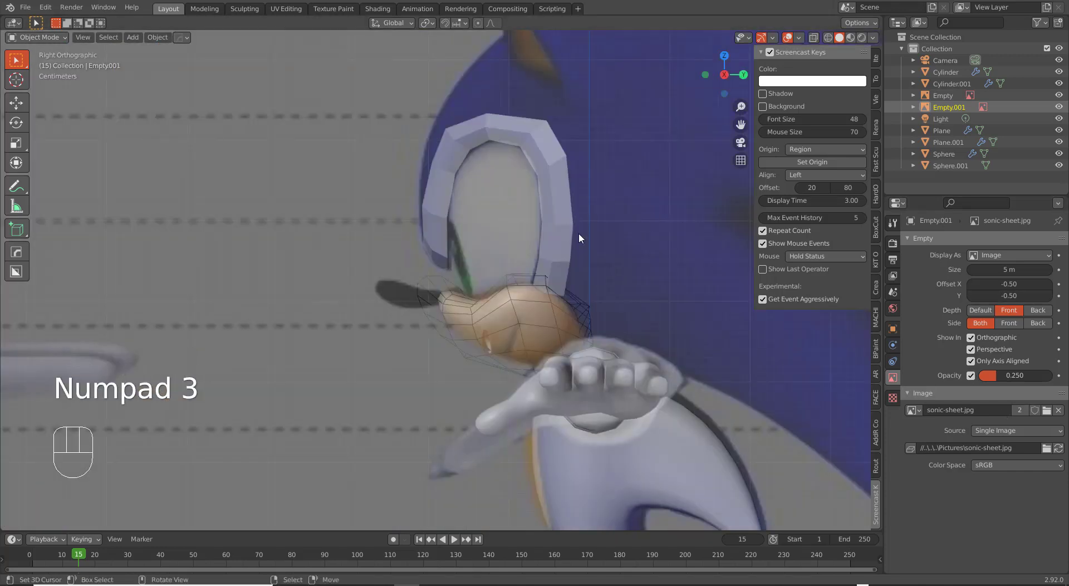
key("KP_1")
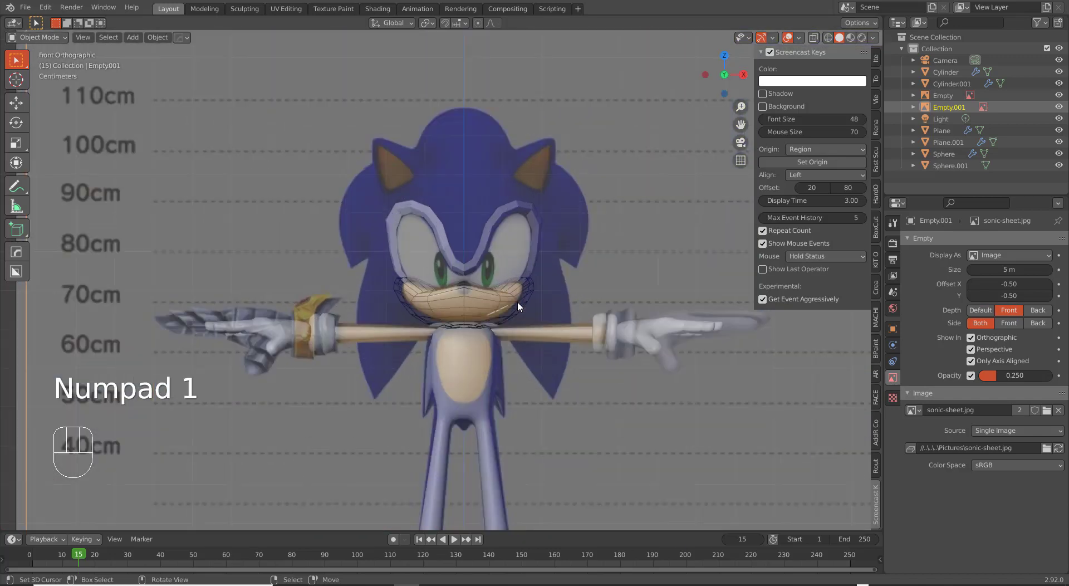
scroll(518, 301, "up", 4)
scroll(525, 346, "up", 2)
middle_click_drag(498, 328, 457, 301, "shift")
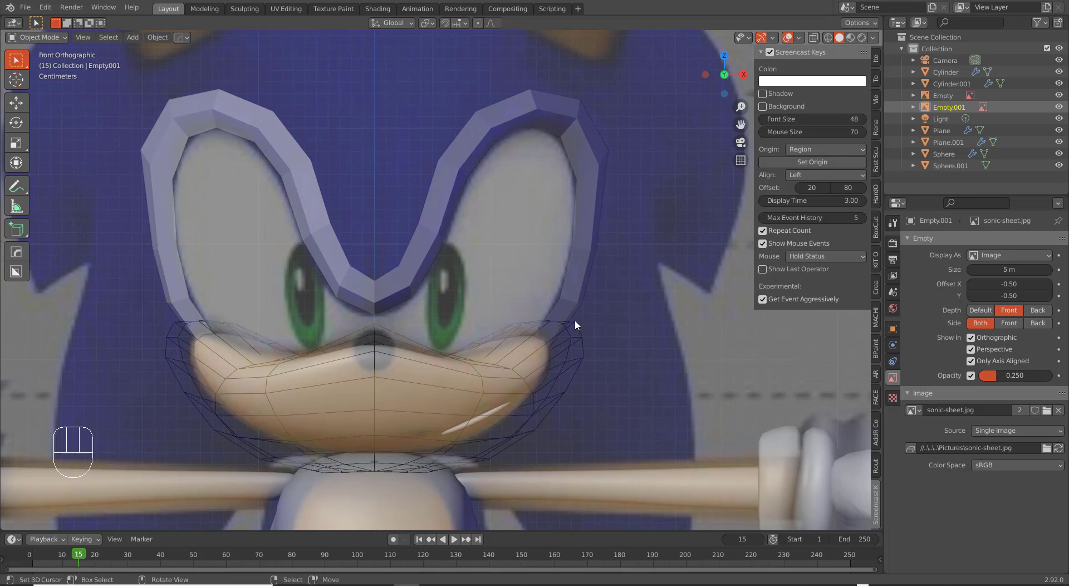
Select the eye strip object and shade it smooth.
right_click(438, 249)
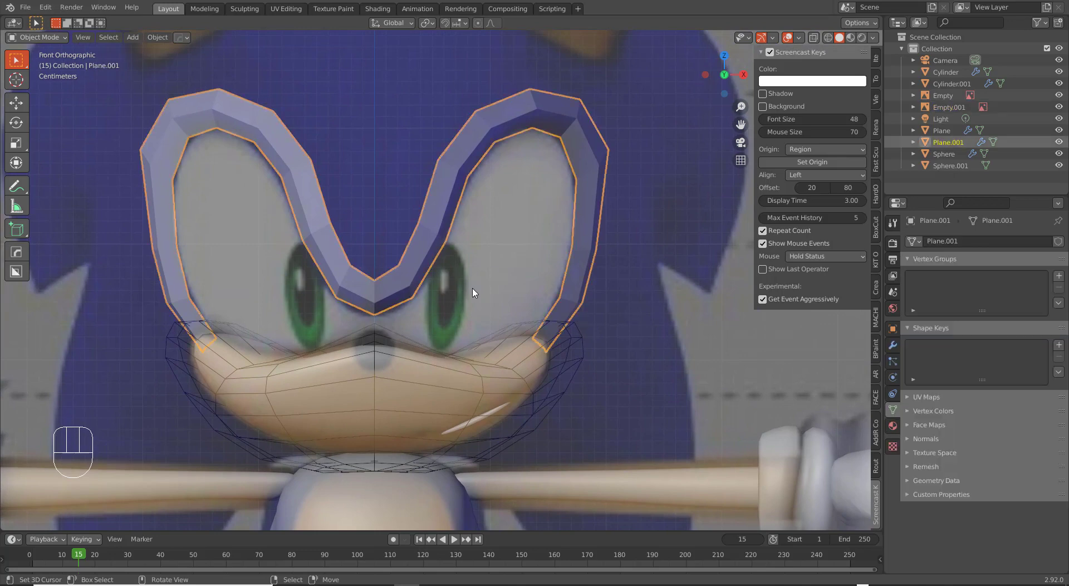
key("Tab")
key("a")
key("Tab")
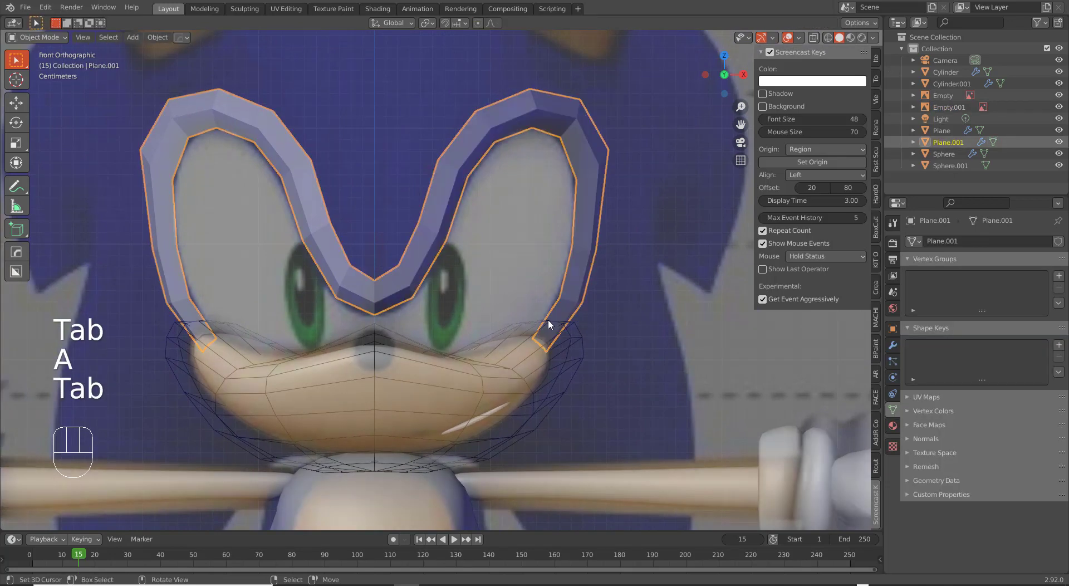
key("w")
left_click(548, 319)
middle_click_drag(548, 319, 564, 358)
In the strip's mesh, select the cross edge midway up the inner arm, move it forward along Y and readjust it freely.
key("Tab")
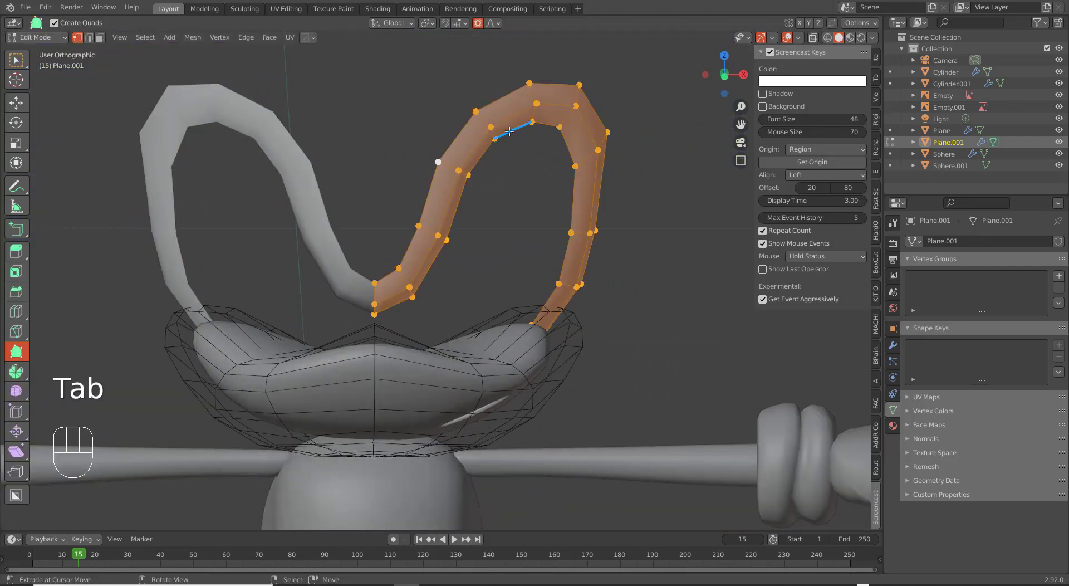
right_click(489, 125, "alt")
middle_click_drag(489, 127, 513, 236)
scroll(505, 226, "up", 2)
right_click(458, 168, "alt")
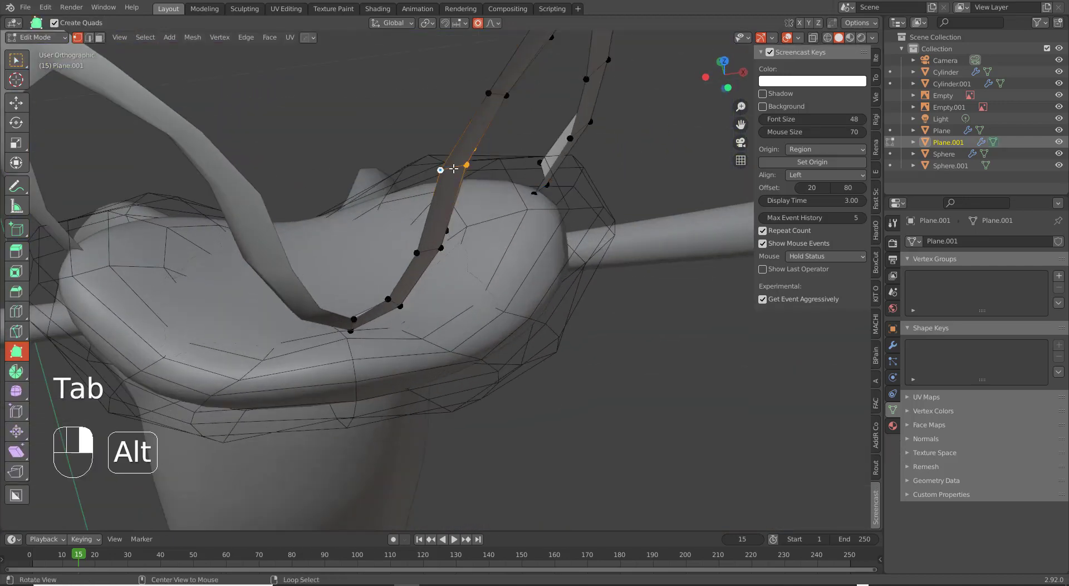
middle_click_drag(459, 170, 492, 237)
key("g")
key("y")
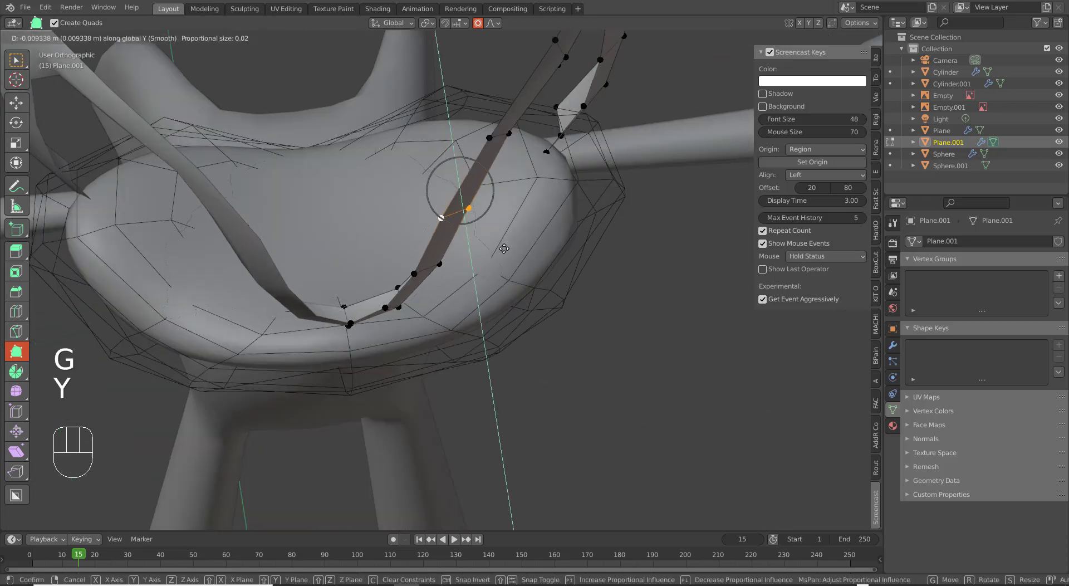
left_click(500, 245)
key("g")
left_click(506, 247)
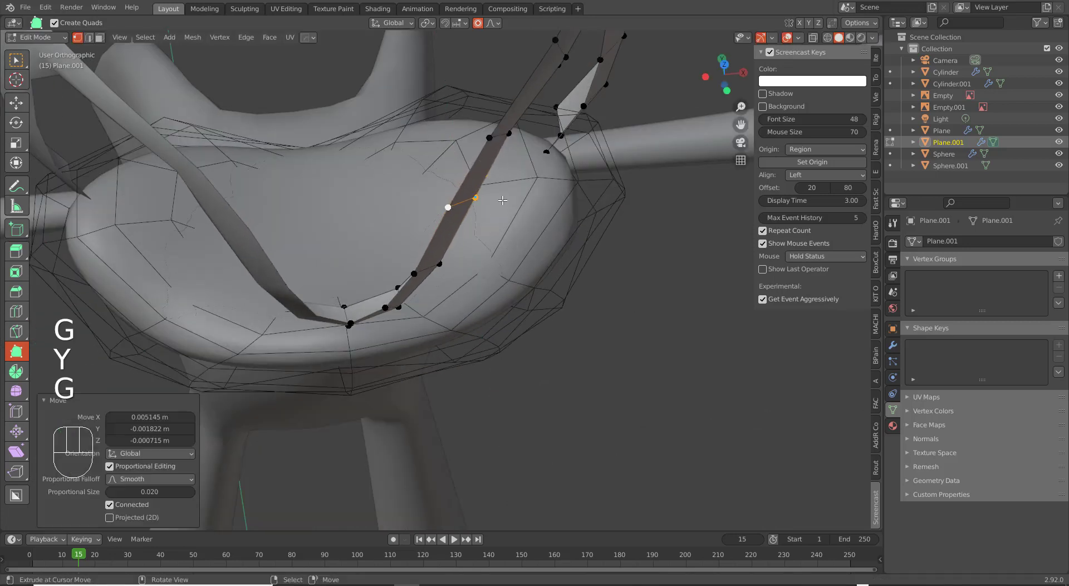
Select the next cross edge up the inner arm and shift it slightly outward to continue the curve.
right_click(499, 143, "alt")
right_click(499, 137, "alt")
key("g")
left_click(506, 173)
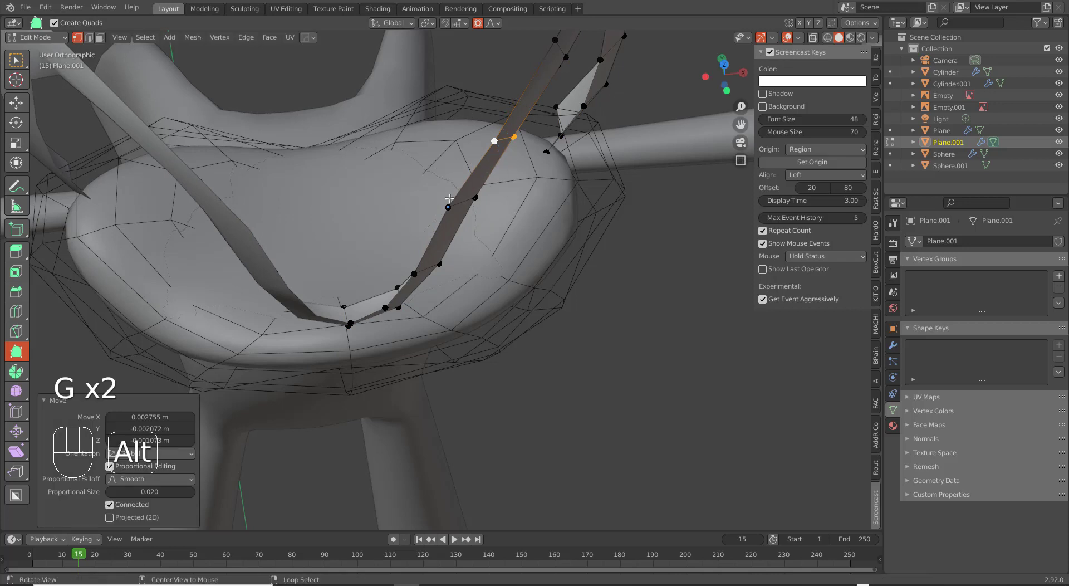
Nudge the two neighbouring cross edges in the middle of the strip's inner arm with proportional editing to smooth its curve.
right_click(463, 202, "alt")
key("g")
left_click(480, 218)
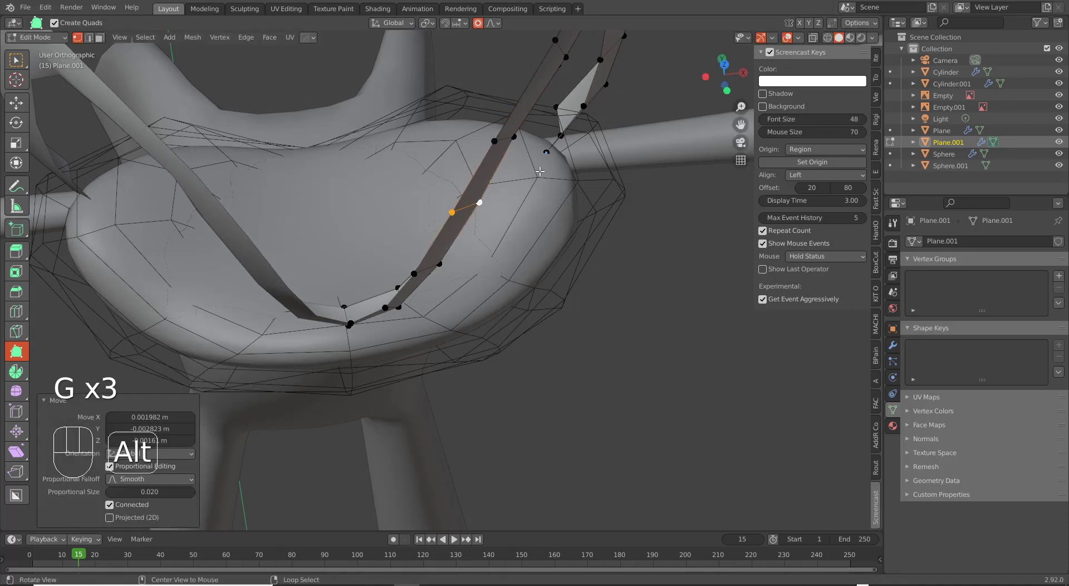
middle_click_drag(505, 137, 452, 239, "shift")
right_click(453, 239, "alt")
key("g")
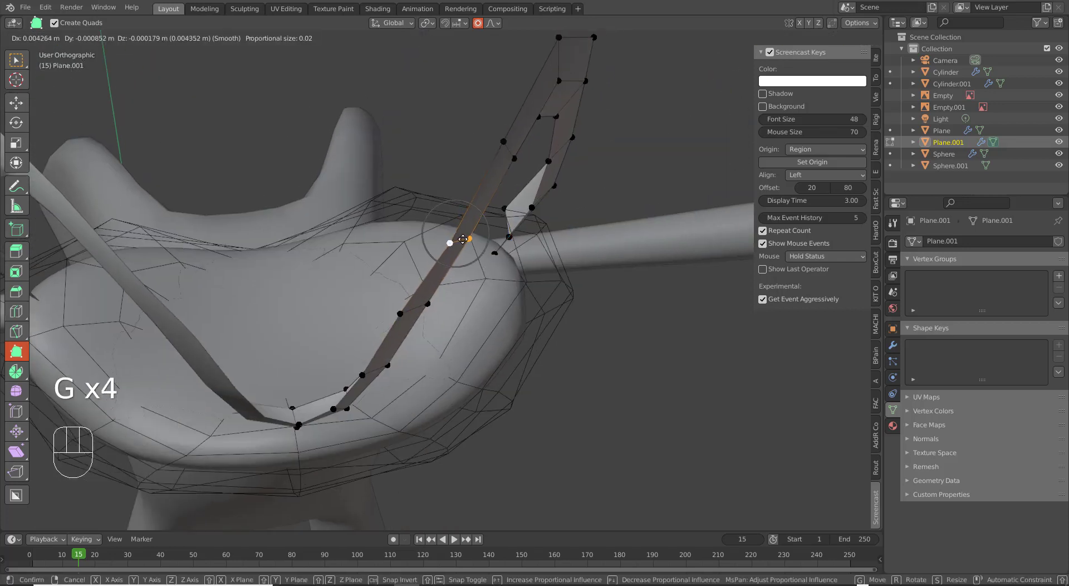
left_click(463, 239)
right_click(415, 299, "alt")
right_click(420, 301, "alt")
key("g")
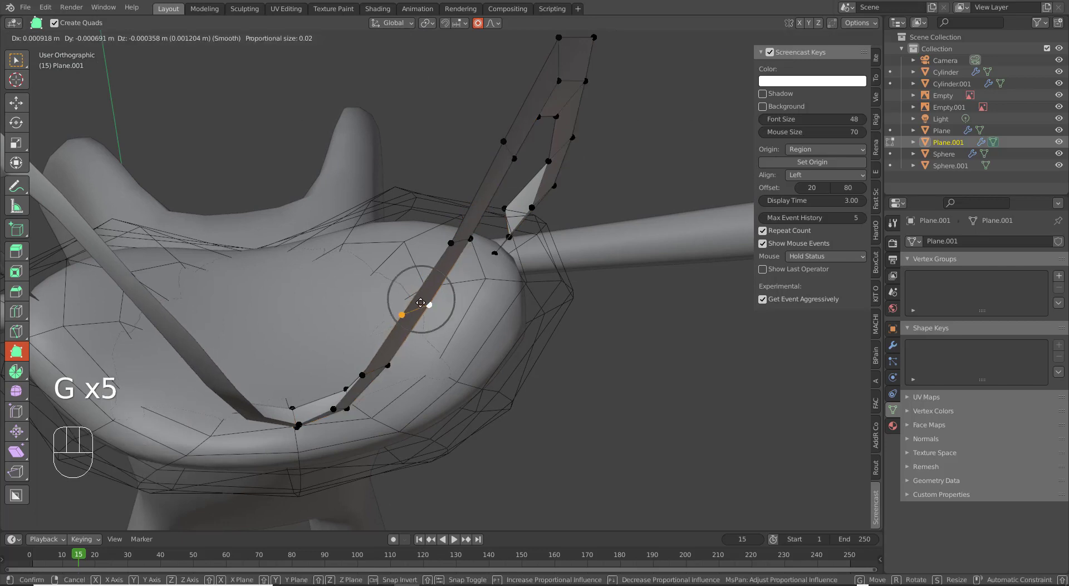
left_click(423, 305)
Shift the cross edge near the top of the inner arm and the one below it slightly to even out the bend.
middle_click_drag(522, 125, 511, 163, "shift")
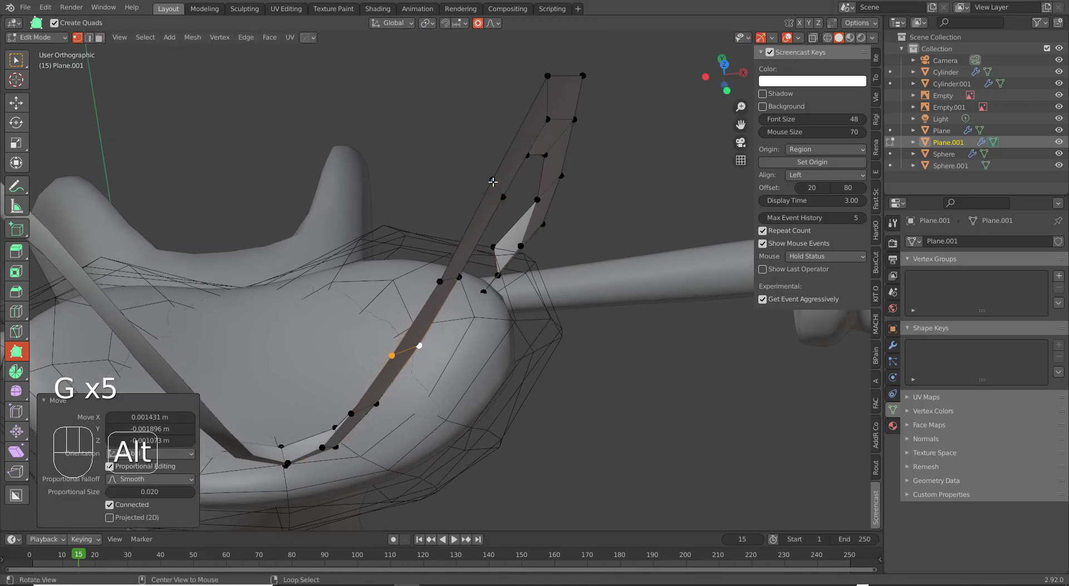
right_click(495, 186, "alt")
key("g")
left_click(495, 181)
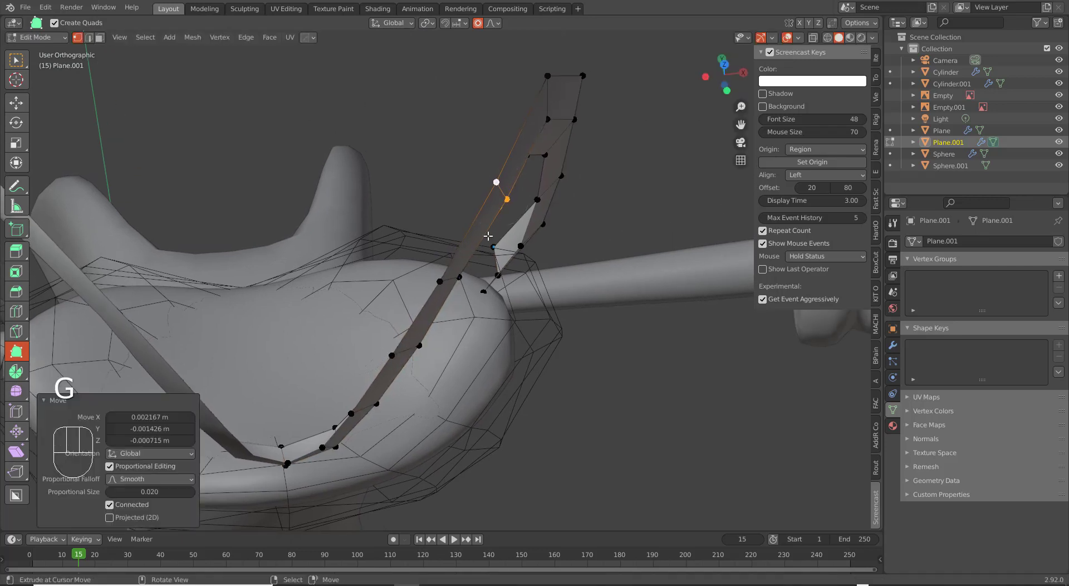
right_click(448, 277, "alt")
key("x")
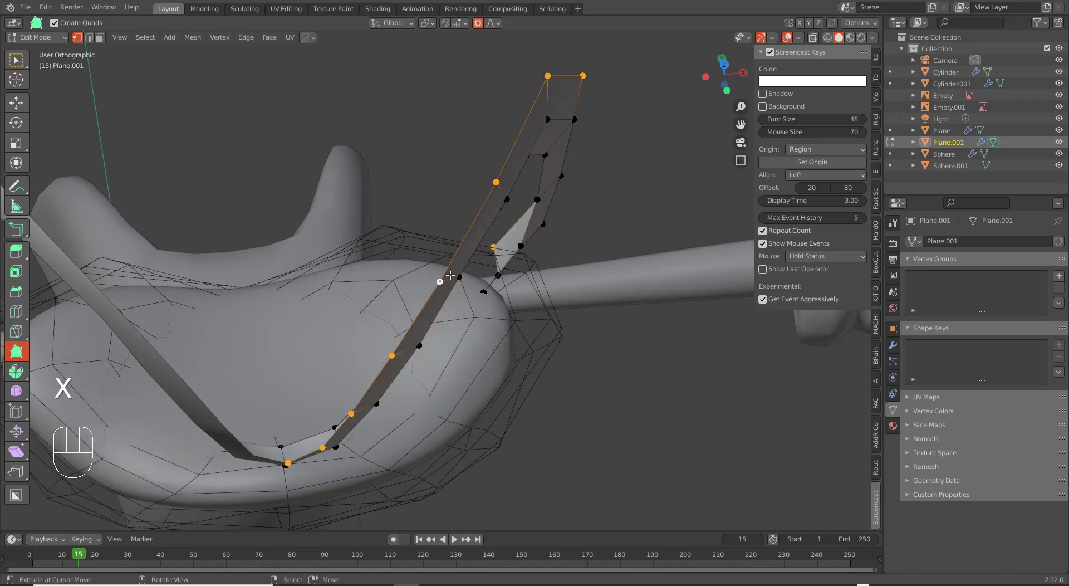
right_click(448, 283, "alt")
key("g")
left_click(446, 280)
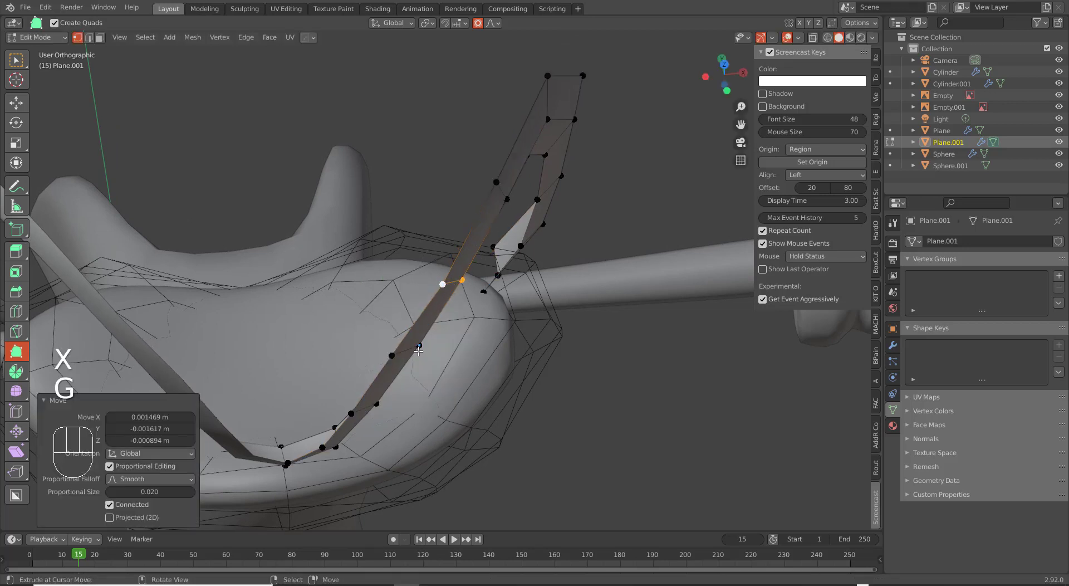
Move the next two cross edges down the inner arm slightly forward and downward to continue the smooth curve.
right_click(410, 349, "alt")
key("g")
left_click(410, 352)
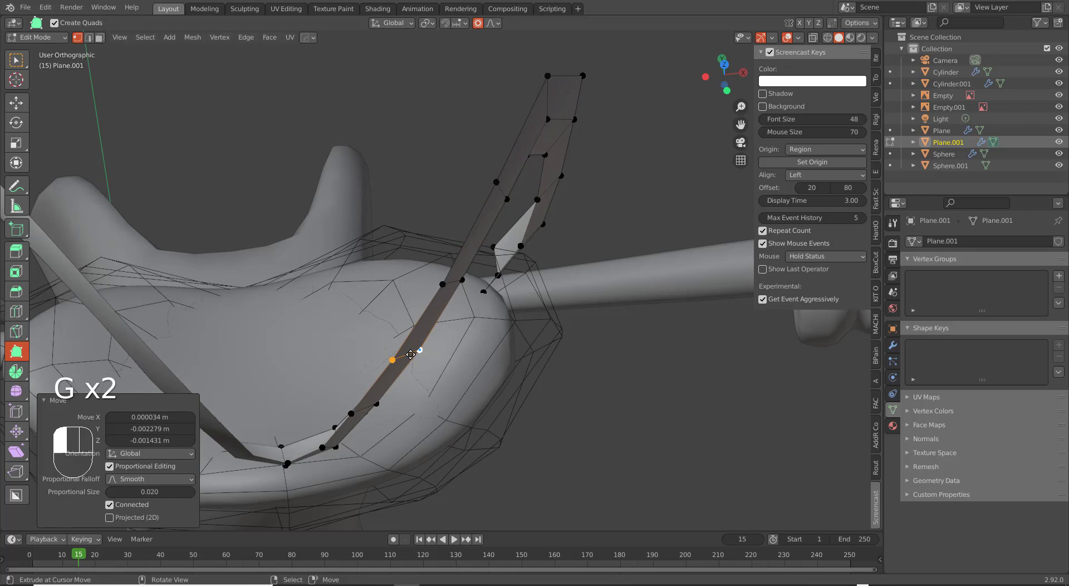
right_click(367, 406, "alt")
right_click(366, 407, "alt")
key("g")
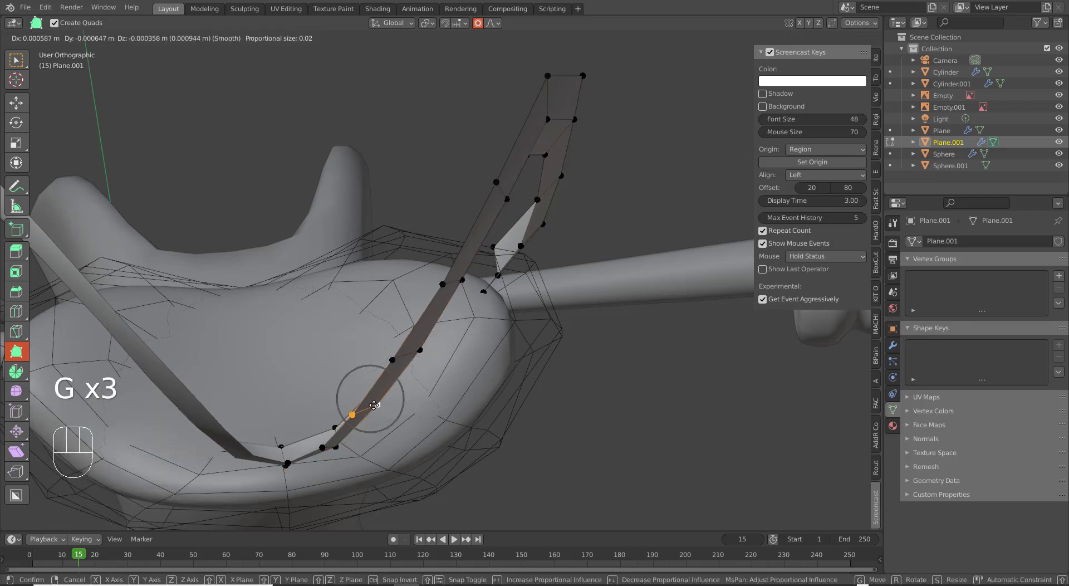
left_click(369, 409)
In right view, lower the front inner-rim vertex of the eye strip and adjust the one above it to follow the side reference.
middle_click_drag(575, 127, 474, 230)
key("KP_3")
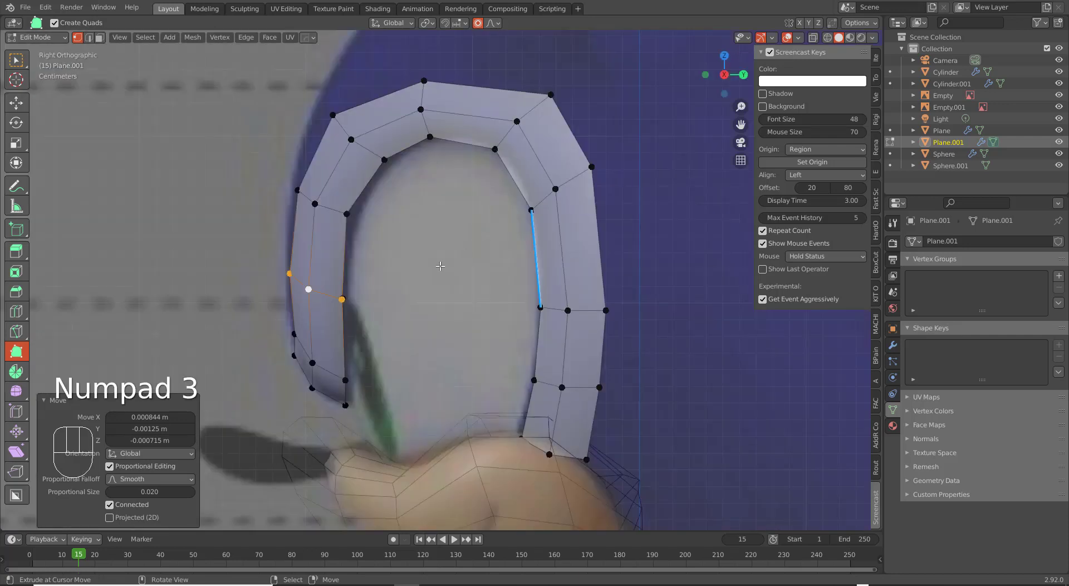
left_click_drag(345, 217, 344, 226)
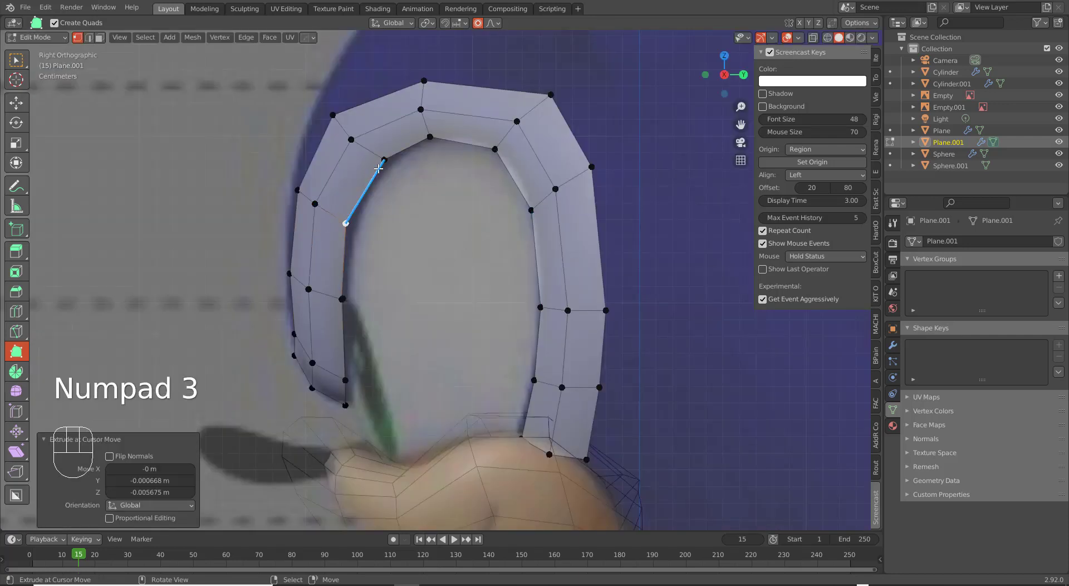
left_click_drag(384, 160, 383, 162)
left_click(383, 162)
left_click(427, 140)
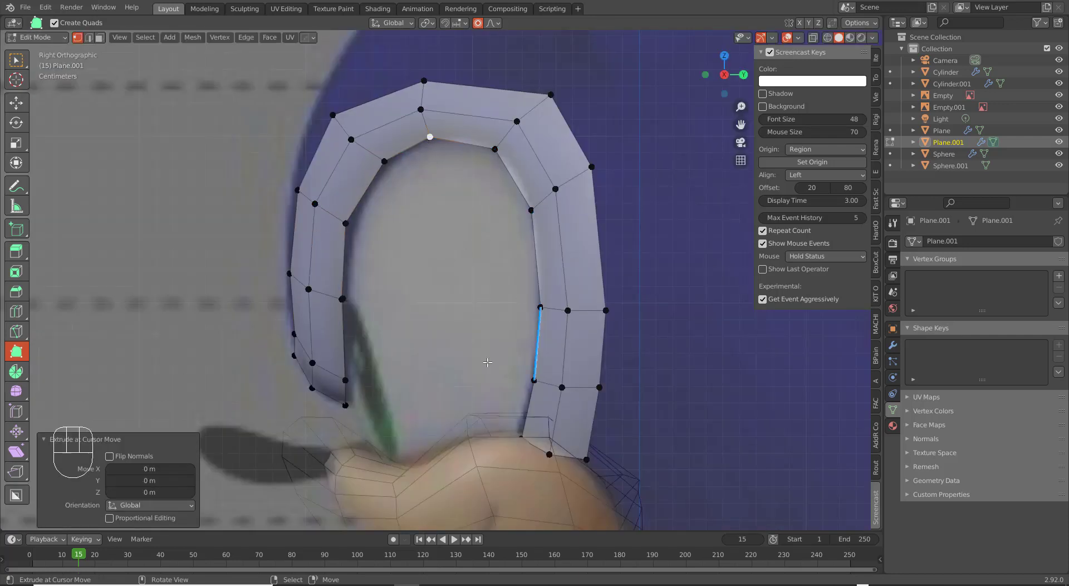
In front view, shift the upper inner-arm vertices slightly toward the centre to match the eye outline in the reference.
key("KP_1")
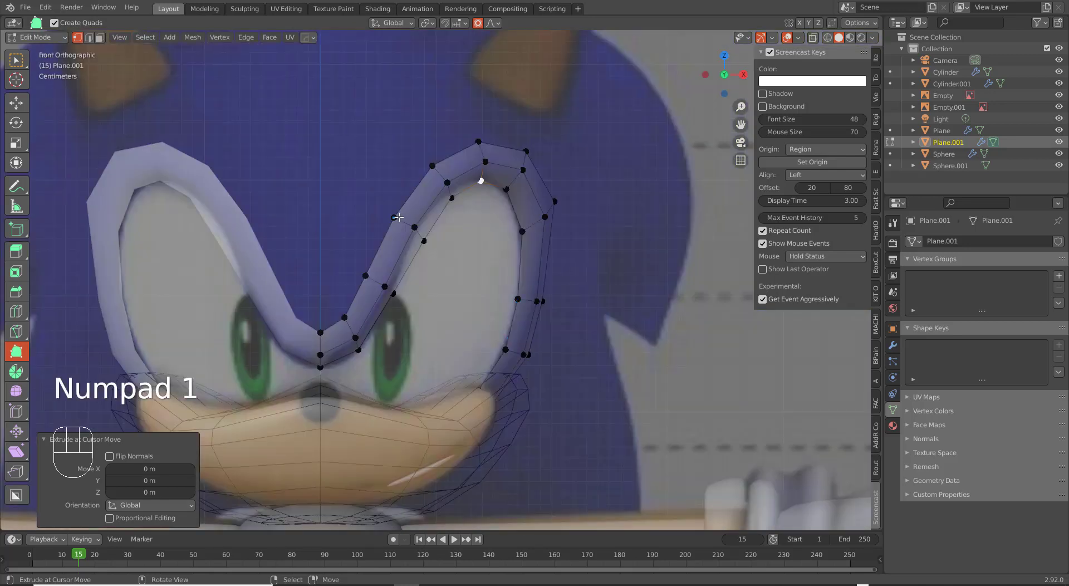
left_click_drag(398, 217, 409, 226)
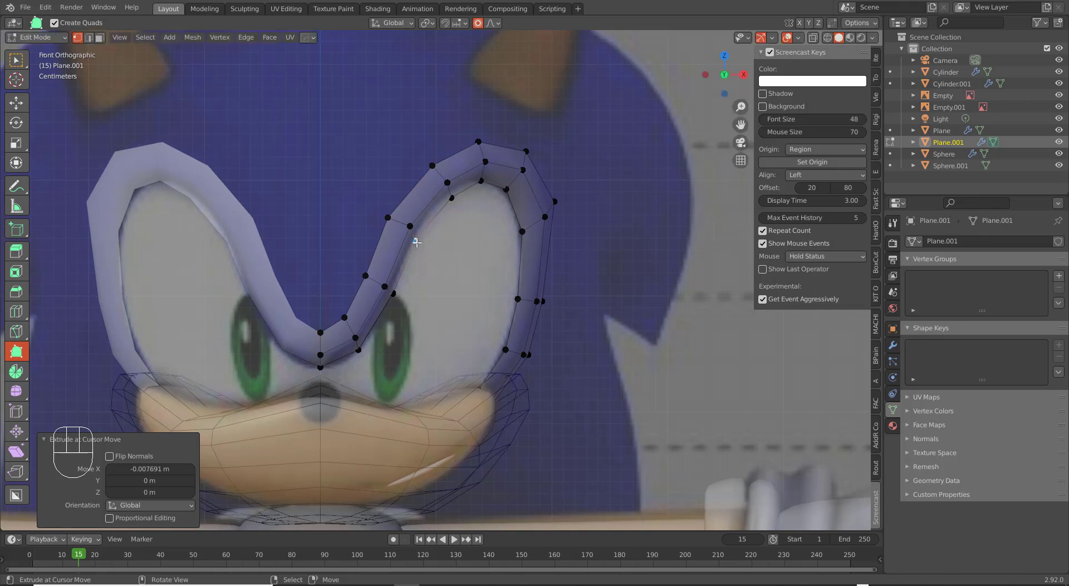
mouse_move(453, 199)
left_mouse_down()
mouse_move(427, 160)
mouse_move(446, 195)
left_mouse_up()
left_click_drag(417, 241, 416, 242)
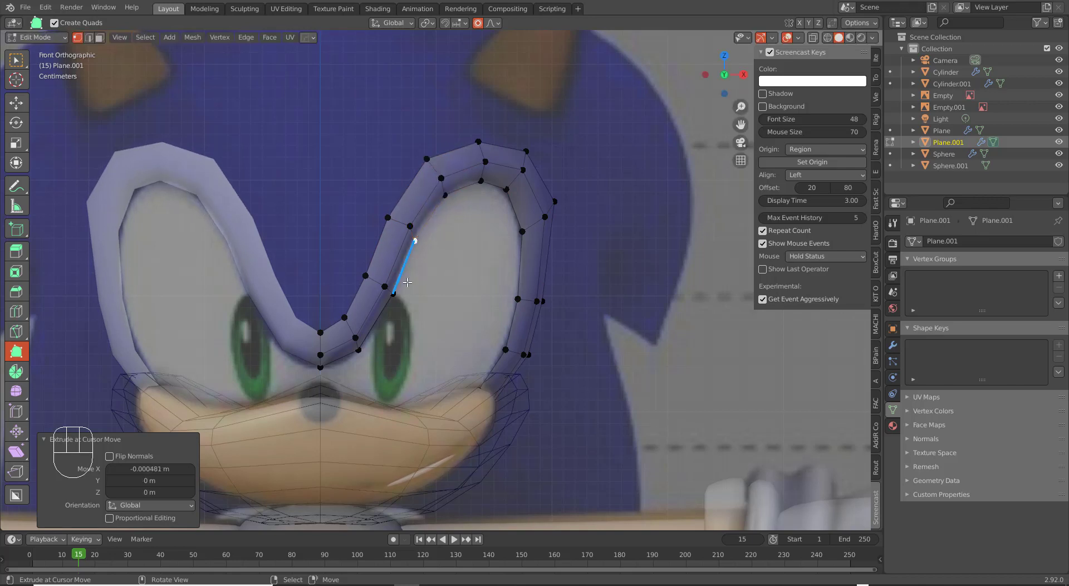
left_click_drag(401, 292, 399, 293)
key("ctrl+z")
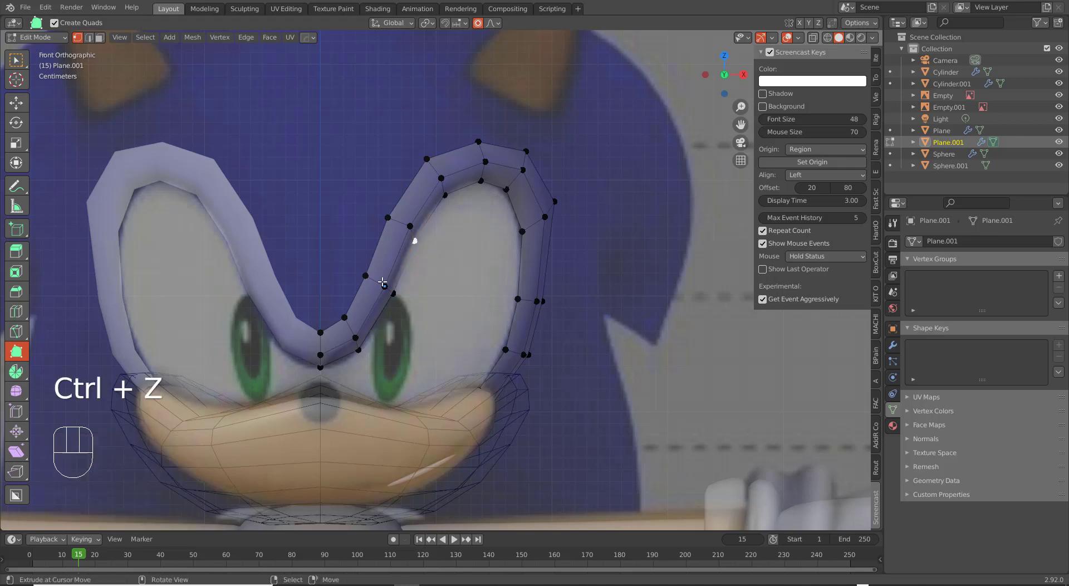
Select the whole strip mesh and merge its duplicate vertices by distance.
key("a")
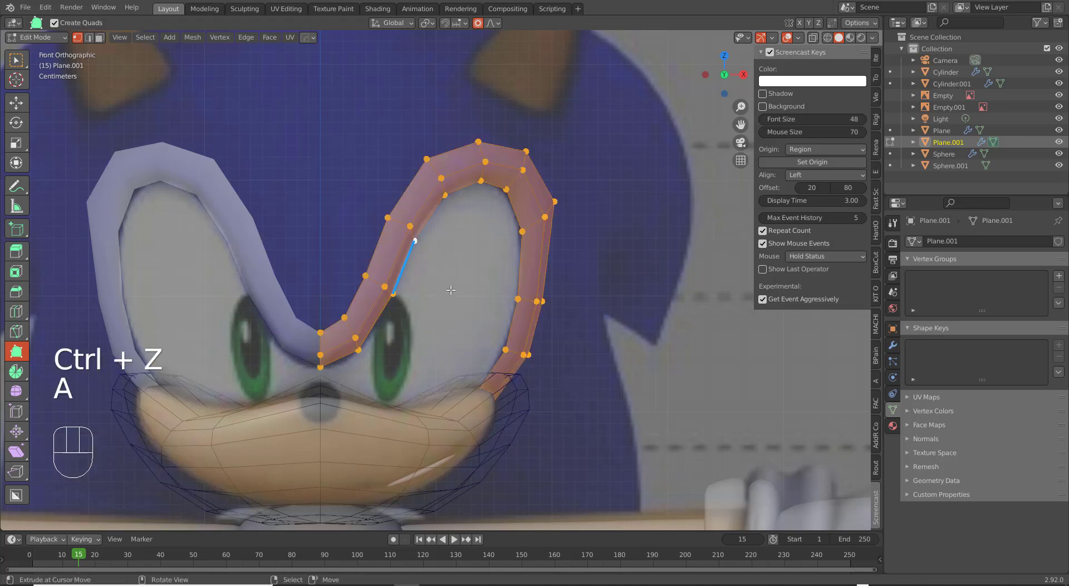
key("m")
left_click(452, 292)
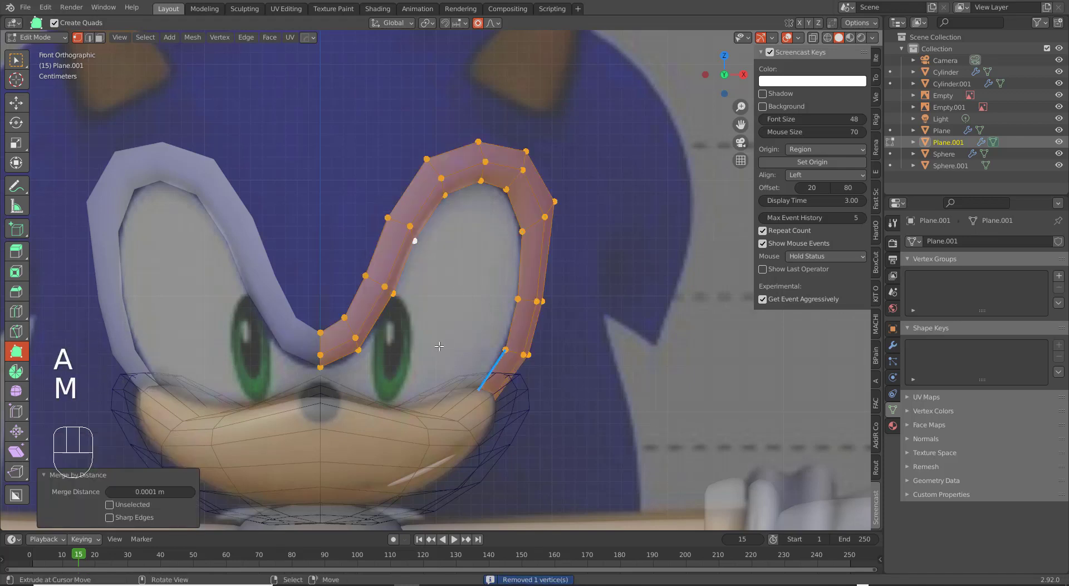
Inspect the inner rim from an angled view and remove the extra vertex just below the mid-arm cross edge.
scroll(439, 346, "up", 2)
left_click_drag(376, 296, 378, 294)
right_click(378, 293)
middle_click_drag(387, 302, 329, 303)
key("ctrl+z")
right_click(327, 300)
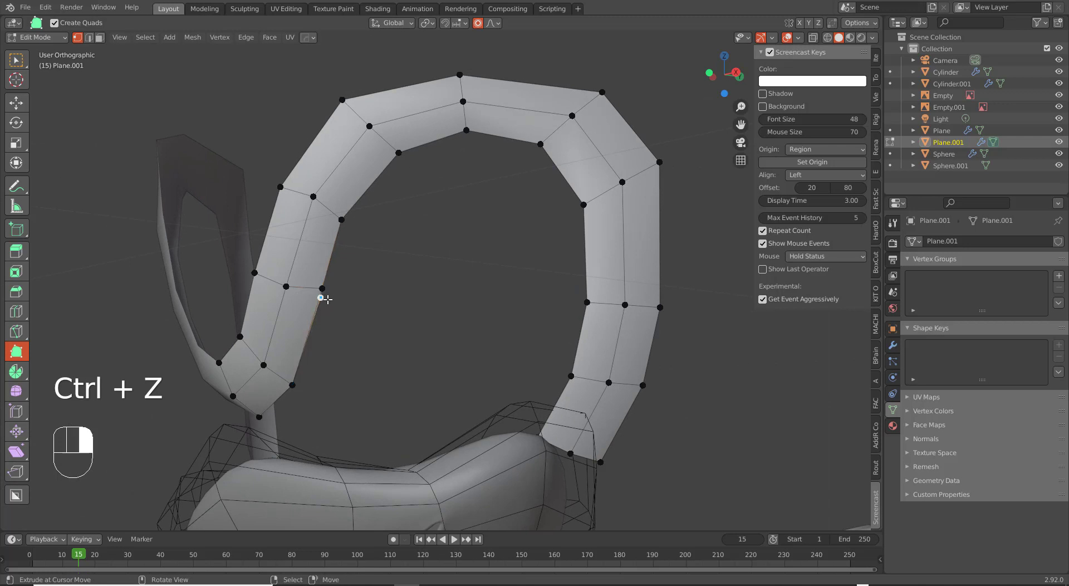
key("x")
left_click(328, 299)
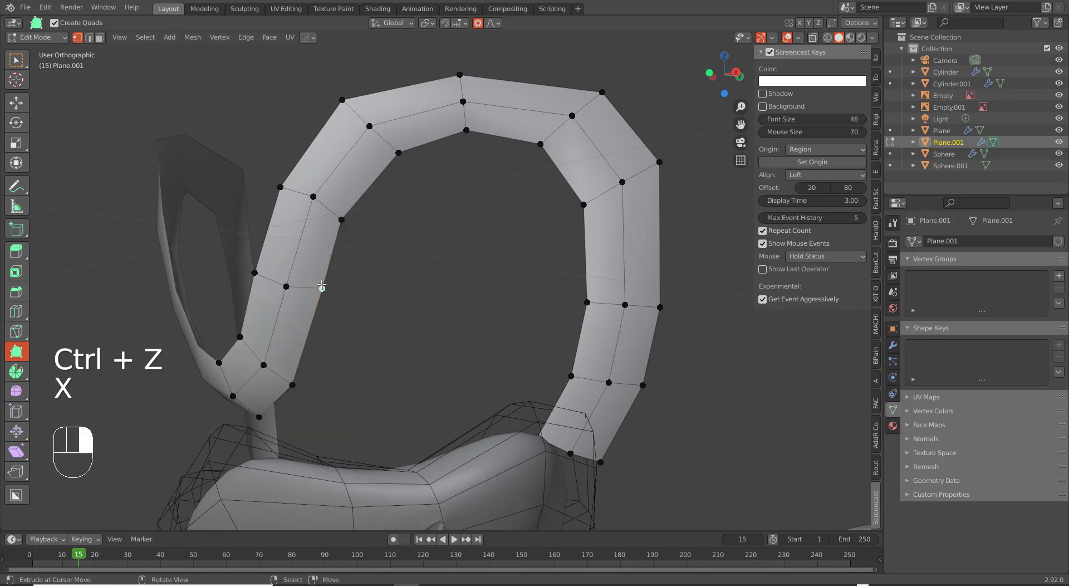
In front view, extend a quad from the inner arm's outer edge toward the centre line and adjust its free corners.
key("KP_1")
scroll(303, 354, "down", 4)
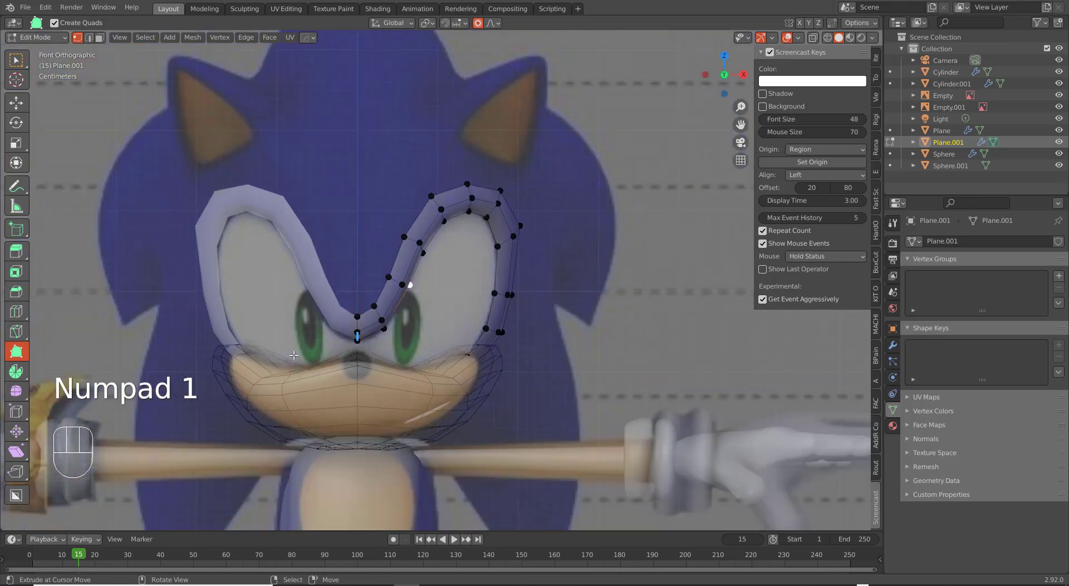
scroll(372, 293, "up", 2)
middle_click_drag(336, 314, 413, 279, "shift")
scroll(363, 295, "up", 1)
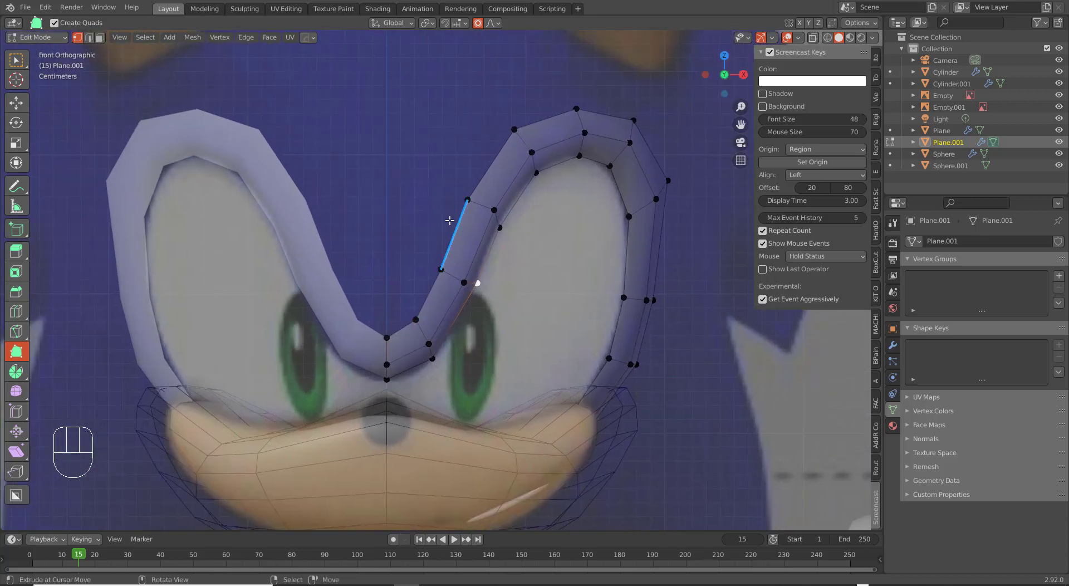
left_click_drag(452, 223, 393, 199, "ctrl")
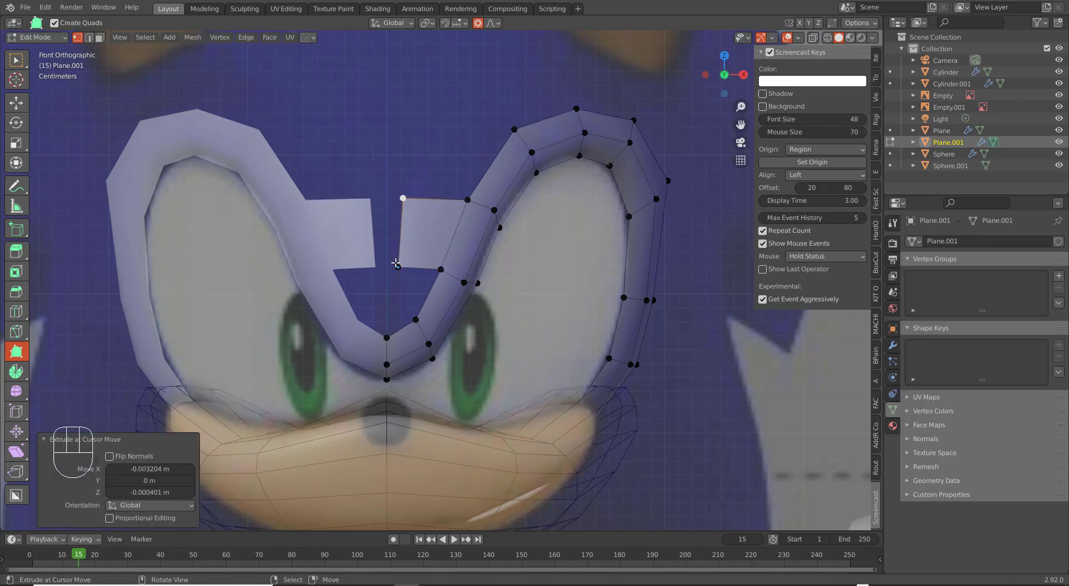
left_click_drag(396, 265, 404, 267)
left_click_drag(408, 200, 414, 200)
left_click_drag(405, 266, 367, 245)
scroll(438, 279, "up", 3)
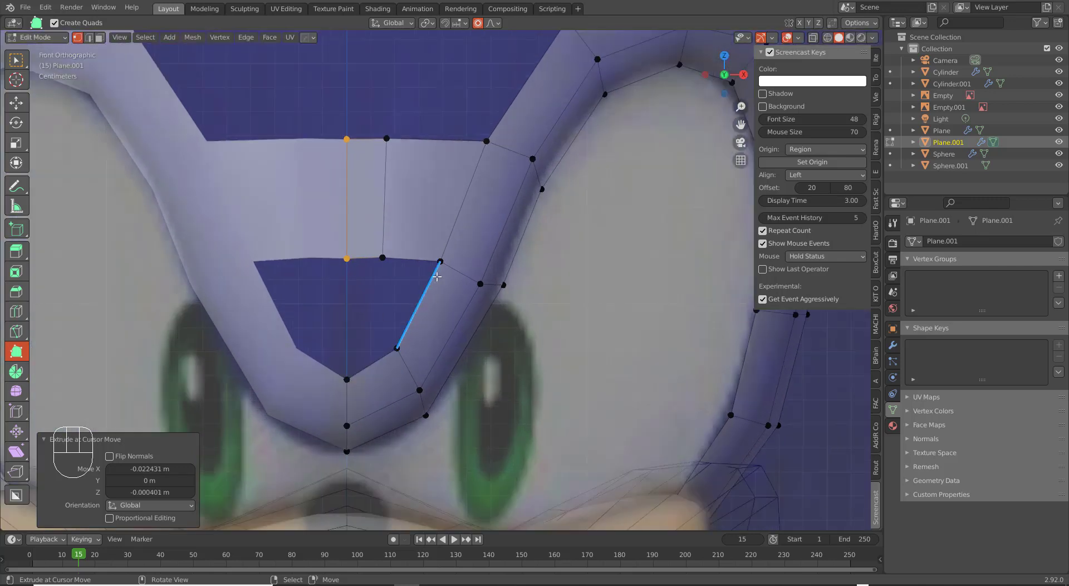
key("ctrl+z")
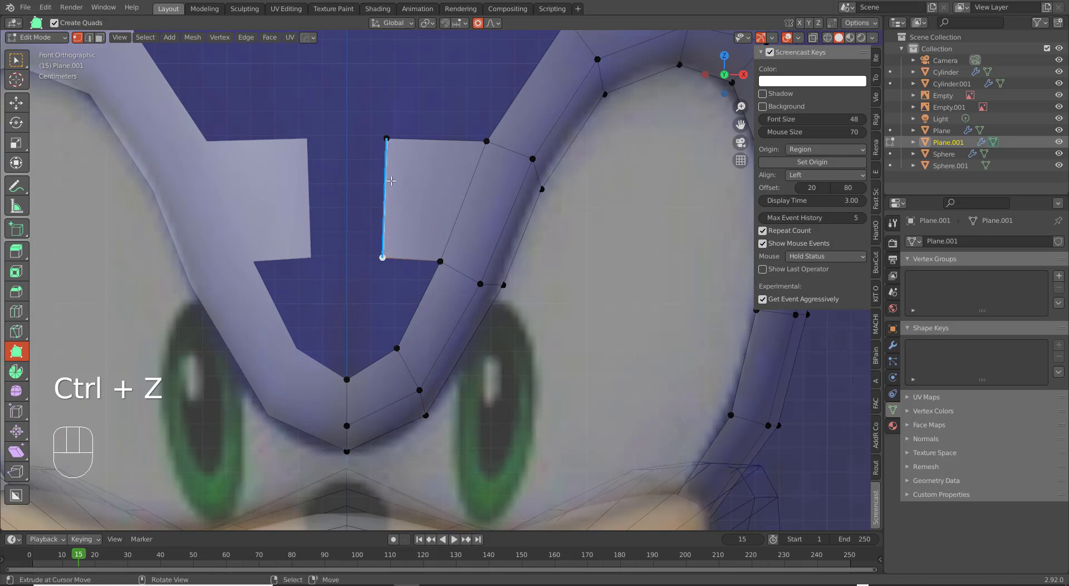
Move the new quad's free edge onto the centre line and fill the gap below it with a face.
right_click(385, 144, "shift")
key("g")
left_click(348, 146)
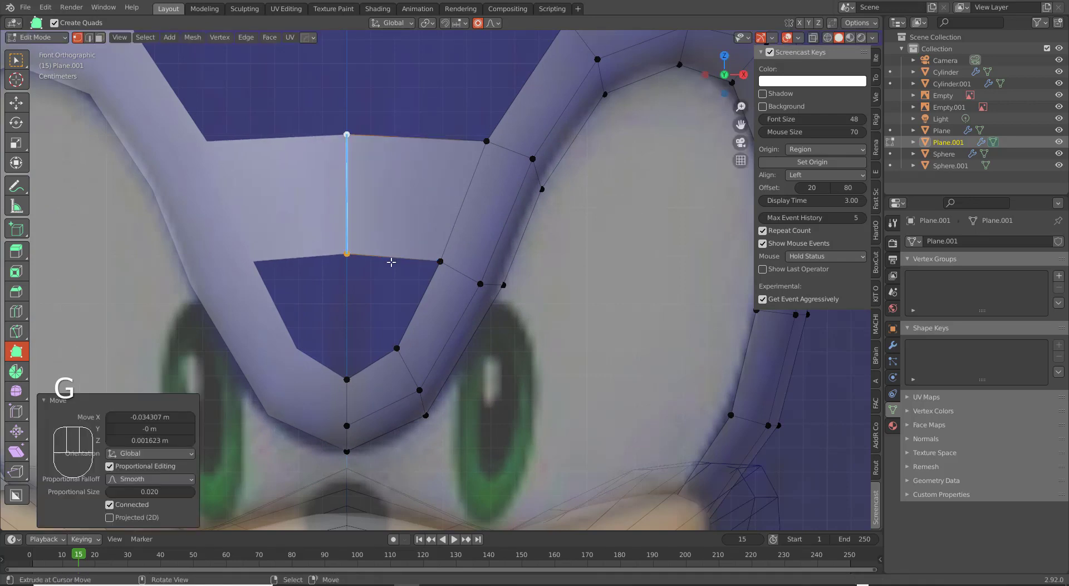
right_click(440, 261, "shift")
key("f")
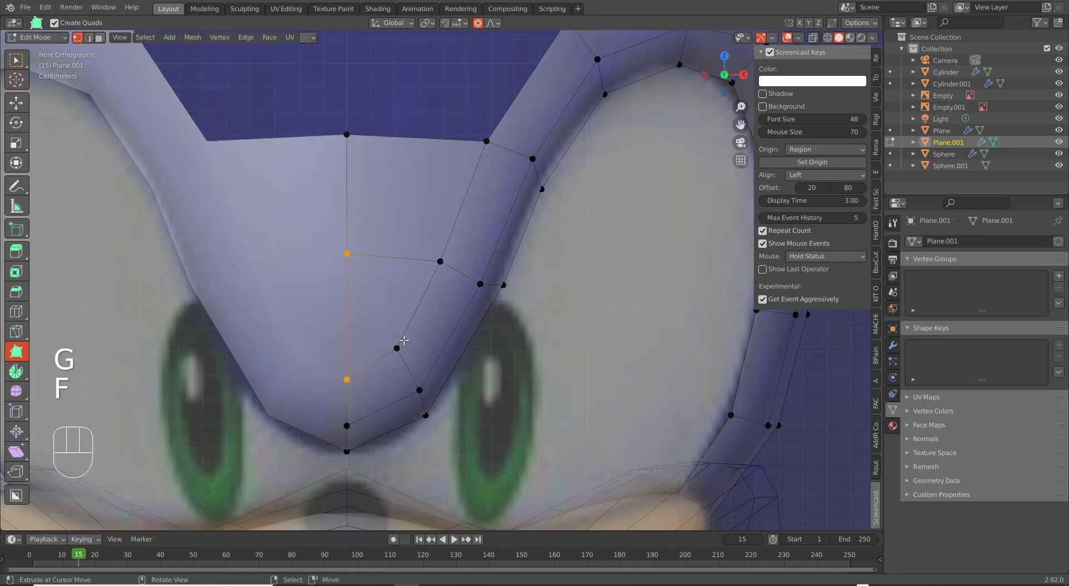
scroll(308, 173, "down", 6)
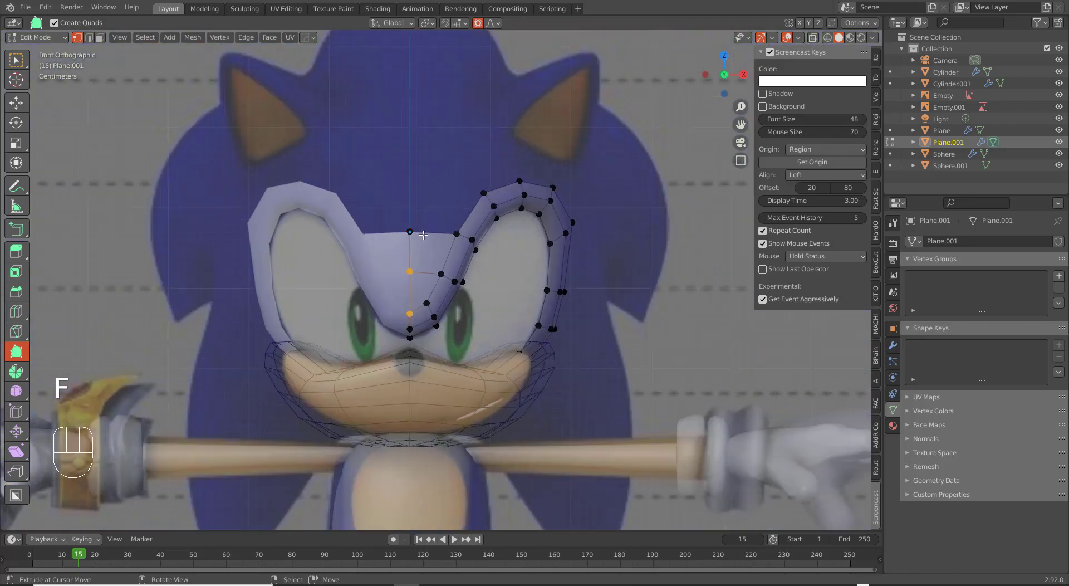
scroll(418, 269, "up", 3)
key("e")
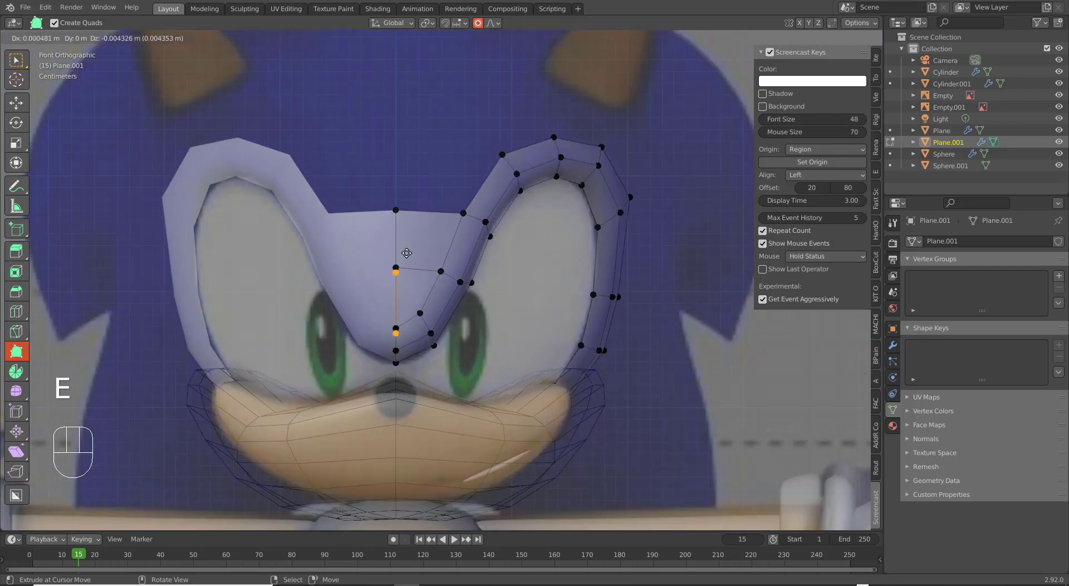
key("ctrl+z")
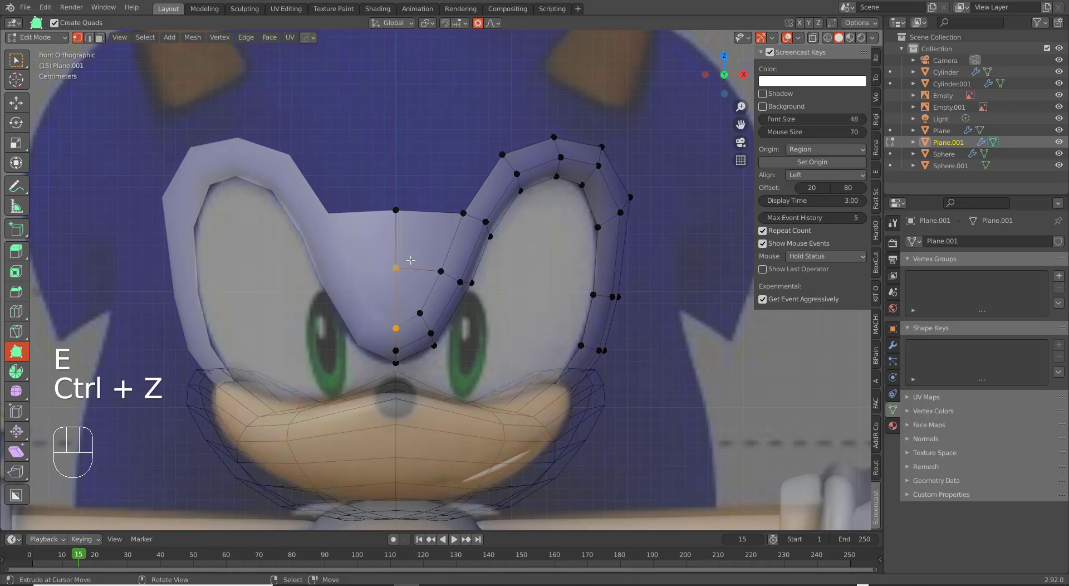
Inset the two brow faces beside the centre line by about 0.0166 m with Boundary turned off.
key("3")
right_click(414, 240)
right_click(394, 281, "shift")
right_click(401, 285, "shift")
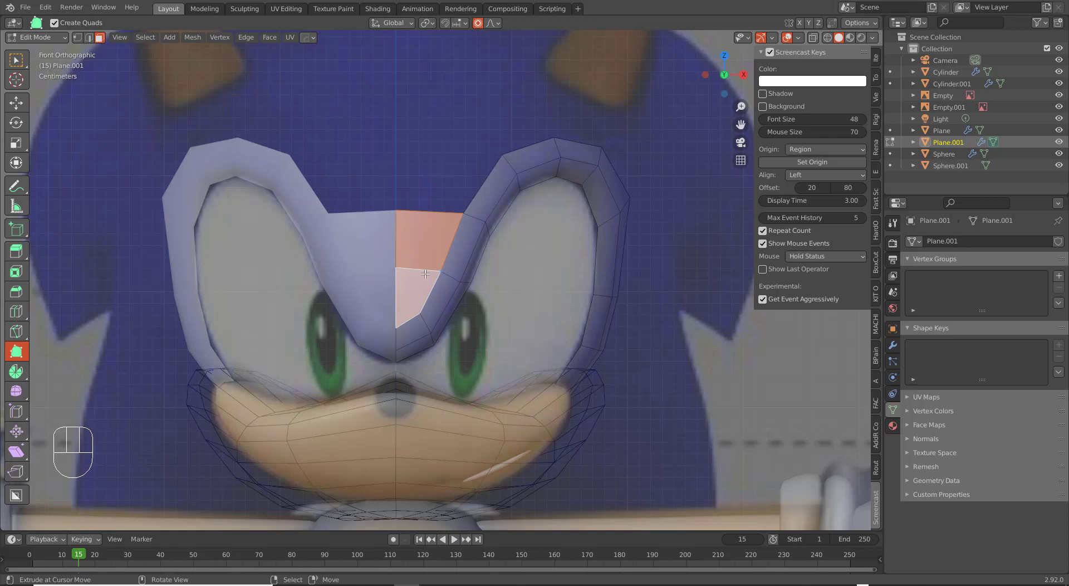
scroll(454, 328, "up", 1)
key("i")
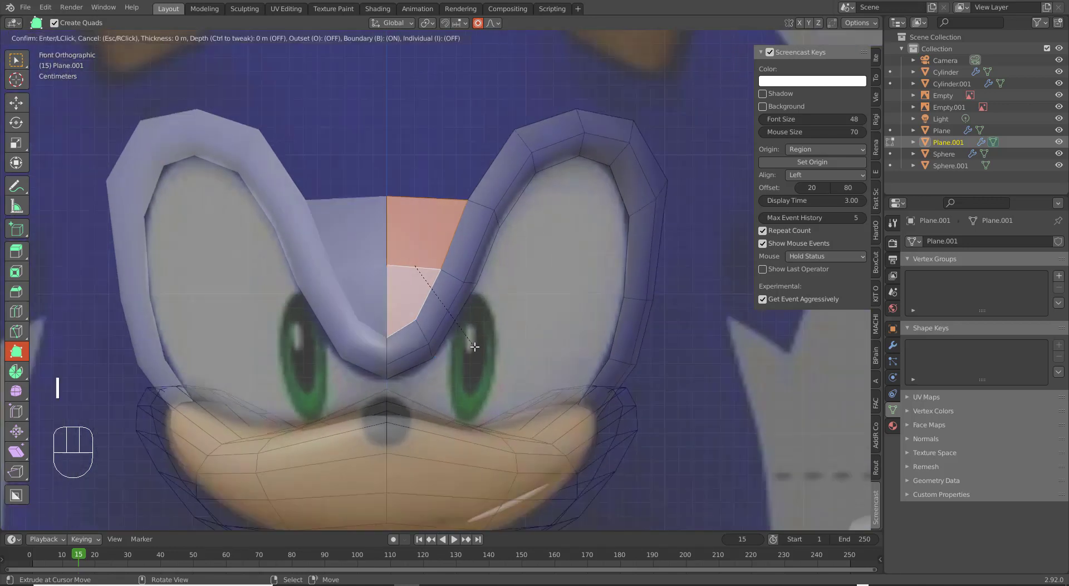
left_click(466, 345)
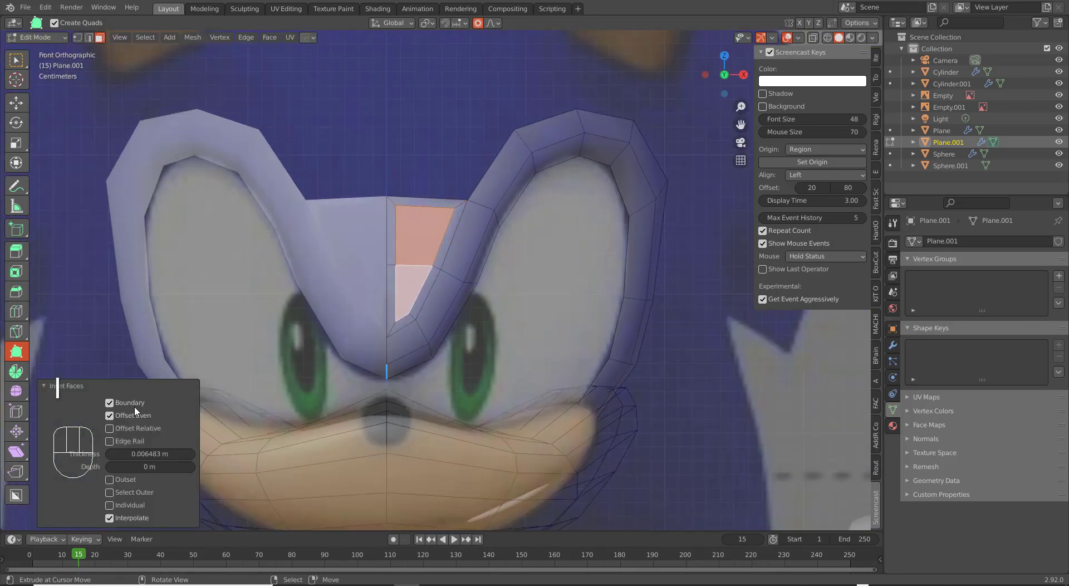
left_click(109, 402)
key("ctrl+z")
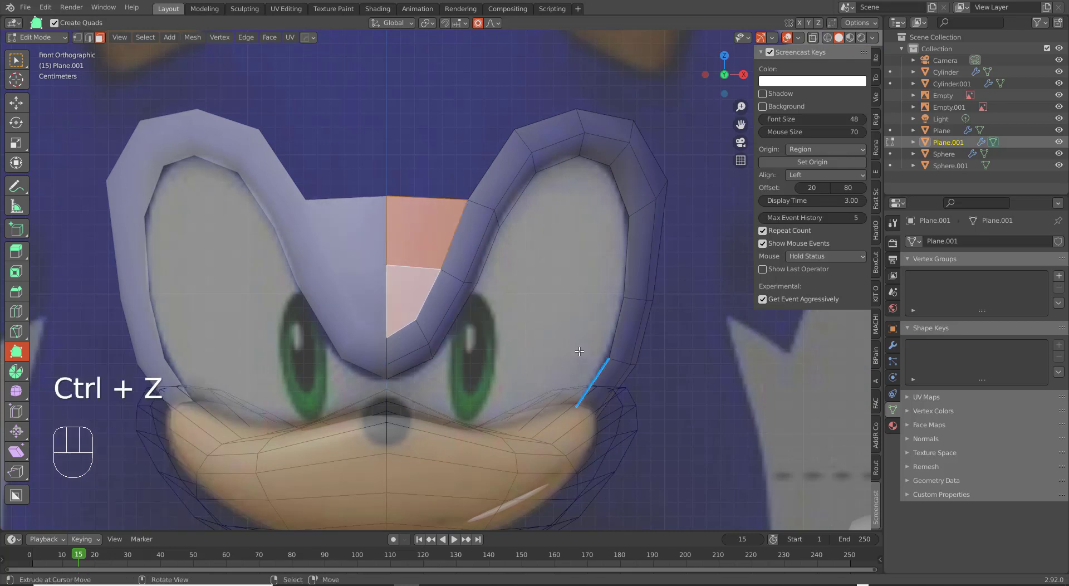
key("i")
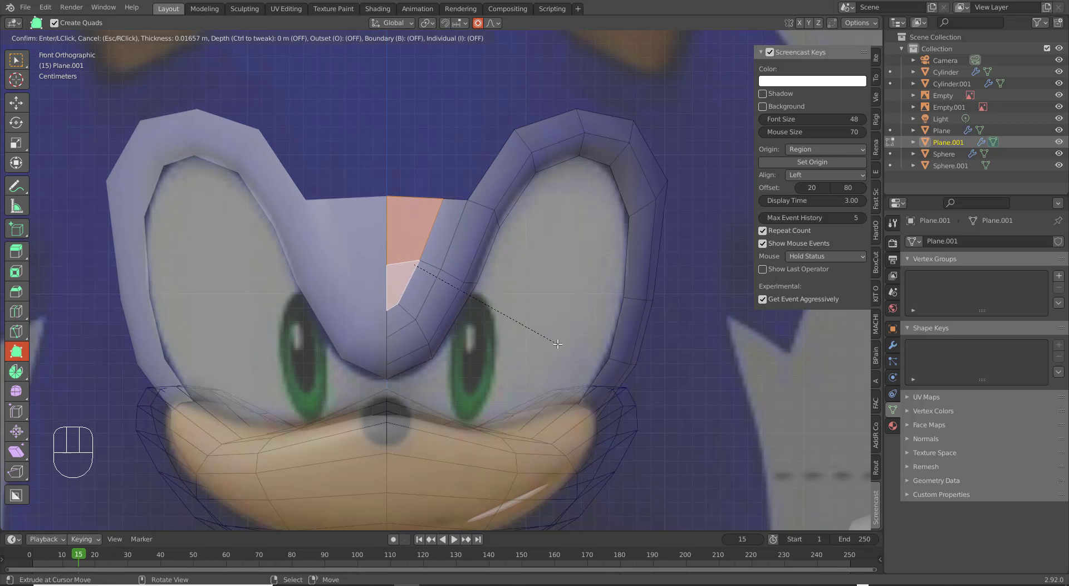
left_click(558, 343)
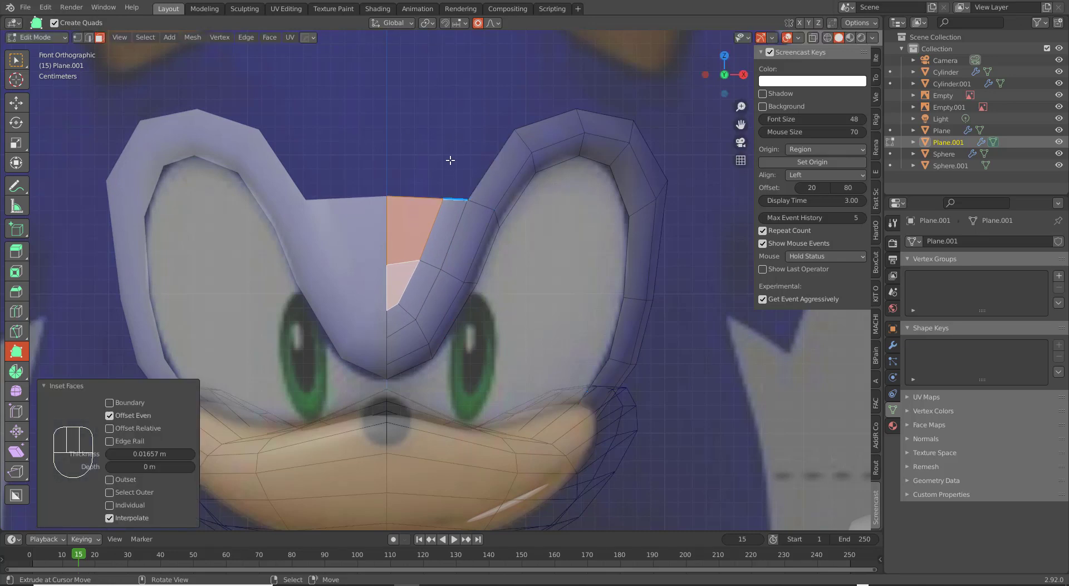
Shift the inset's top vertex toward the centre line and align the brow's top-edge vertices with the side-view head profile.
left_click_drag(445, 201, 436, 200)
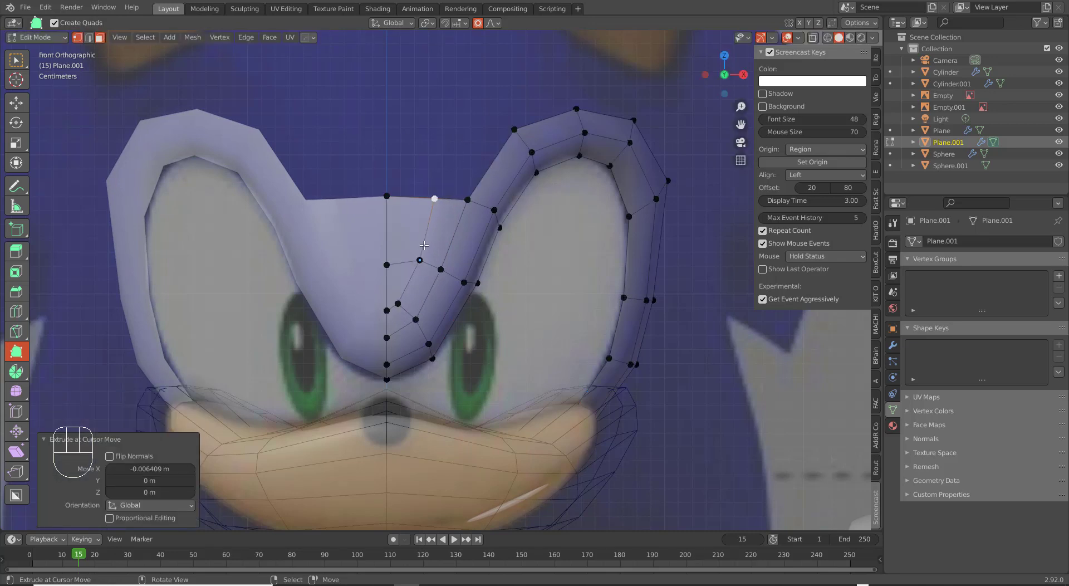
middle_click_drag(423, 245, 326, 223)
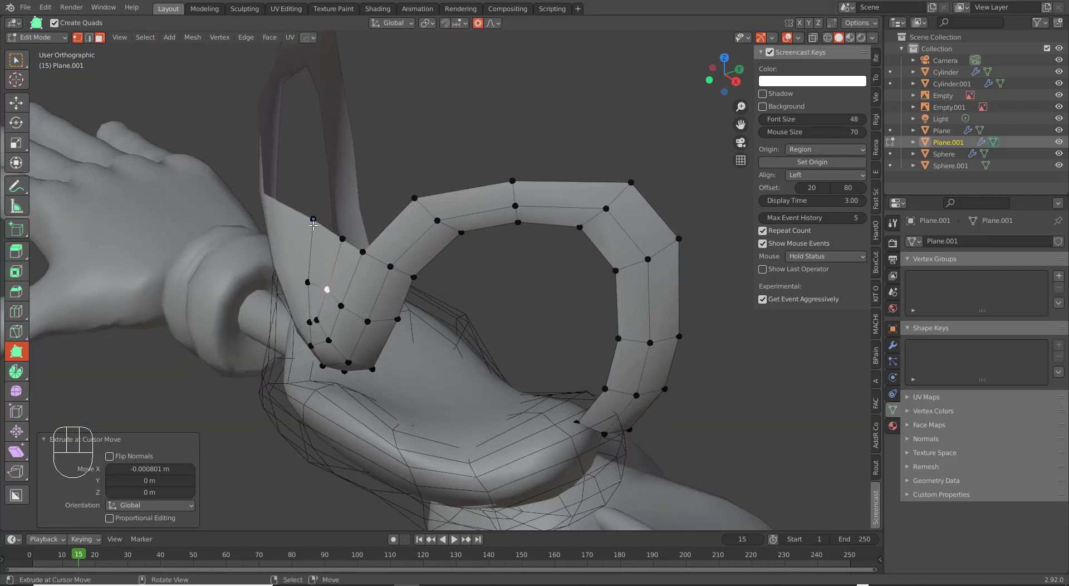
mouse_move(314, 225)
left_mouse_down()
mouse_move(298, 235)
mouse_move(332, 231)
mouse_move(325, 240)
left_mouse_up()
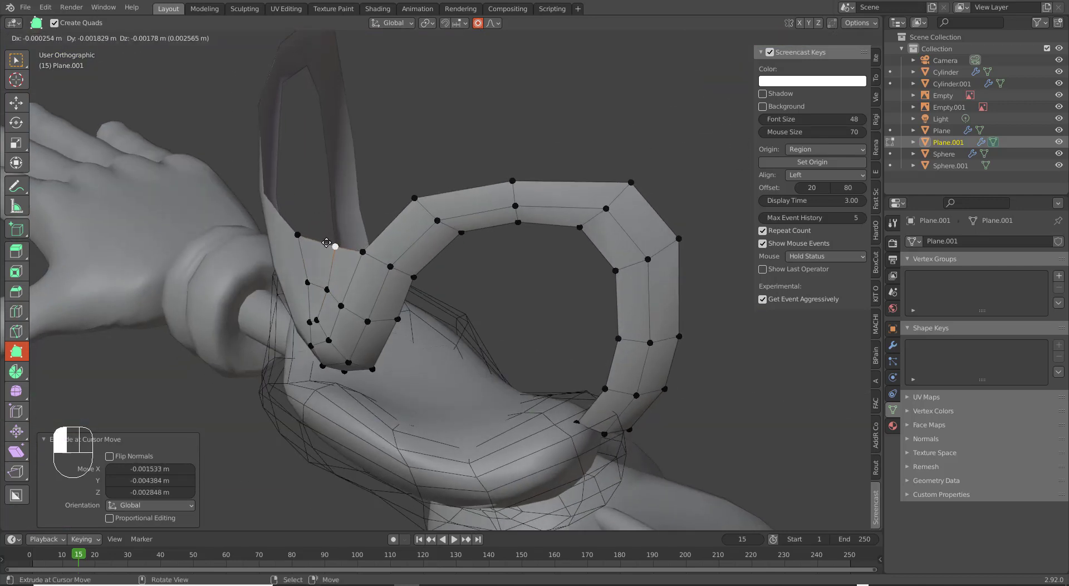
key("KP_3")
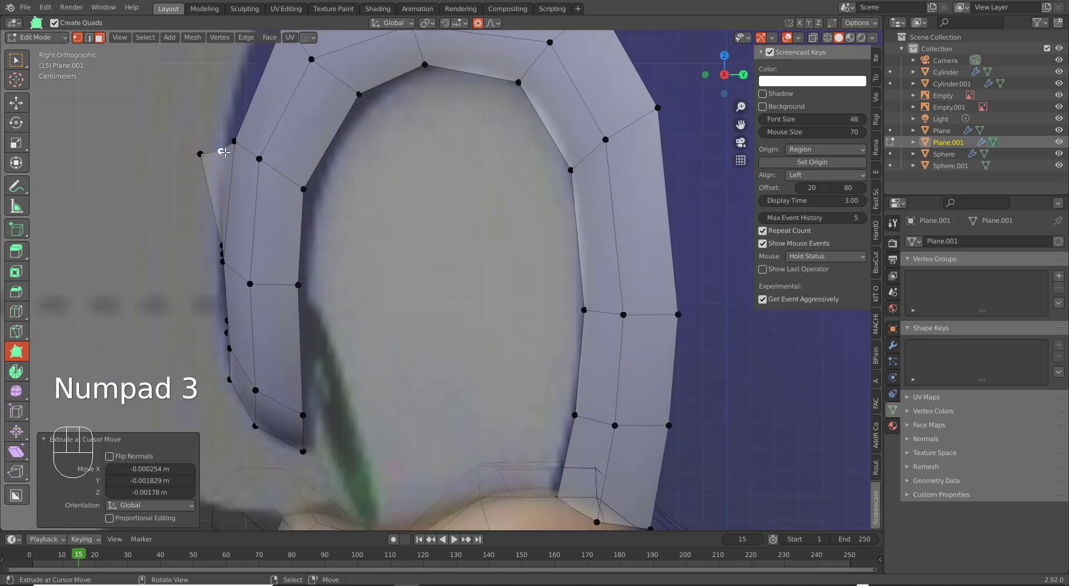
left_click_drag(224, 151, 223, 150)
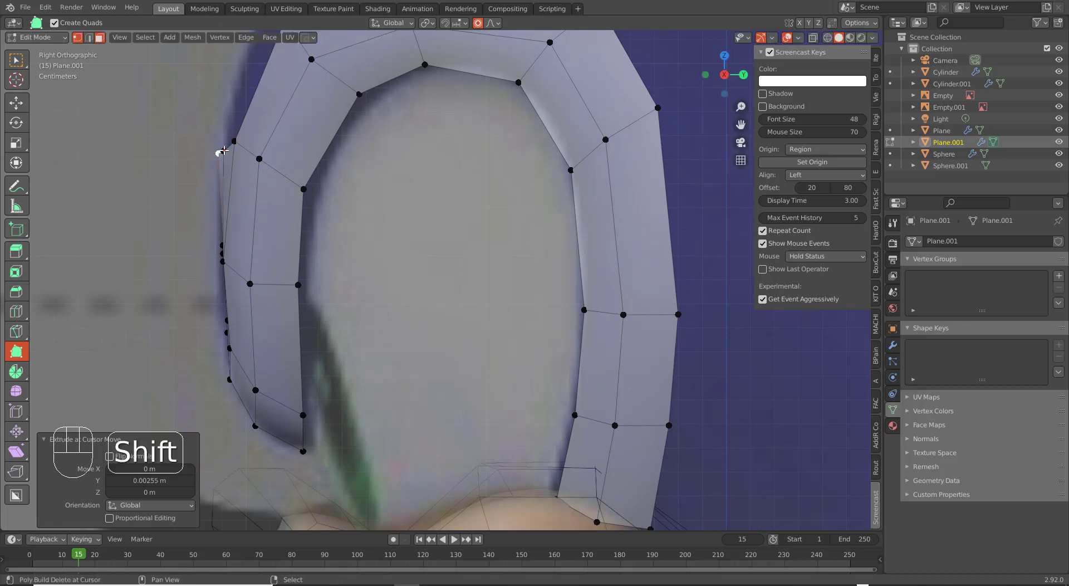
In side view, extrude the brow's central top edge up the forehead outline in two segments.
middle_click_drag(215, 150, 293, 259)
key("KP_3")
scroll(336, 160, "down", 2)
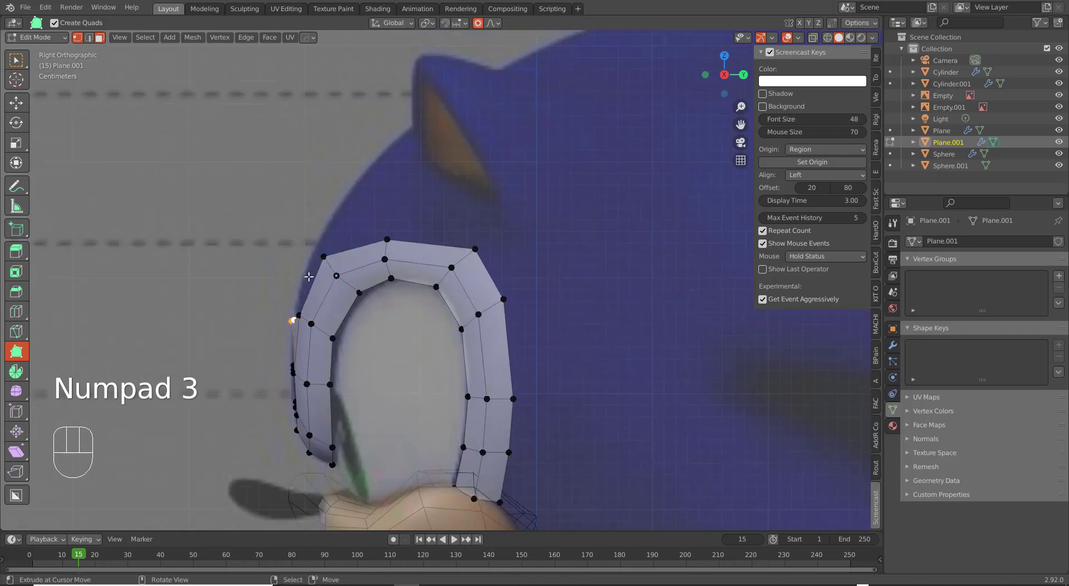
key("ctrl")
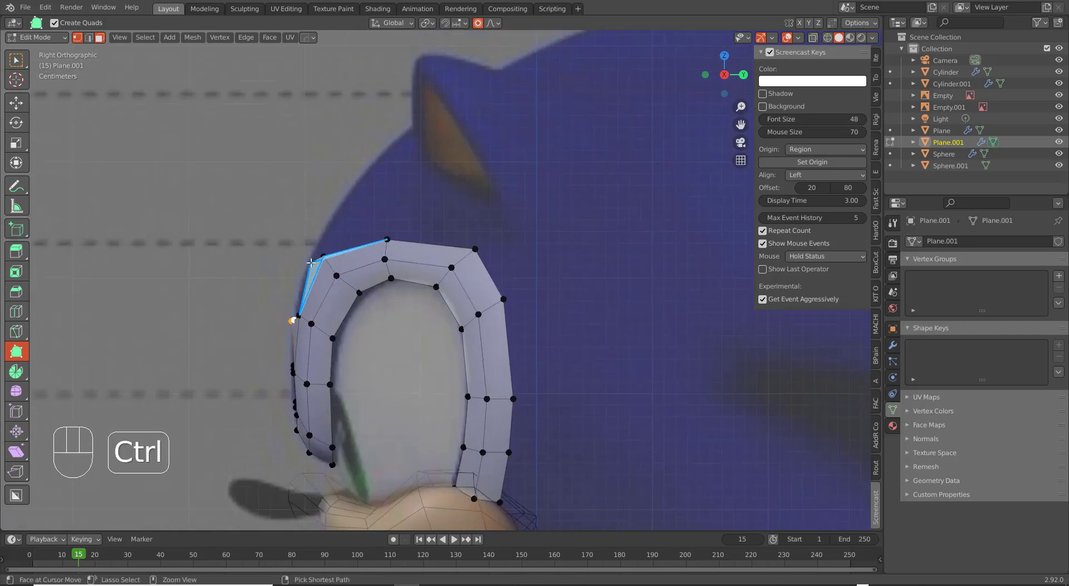
left_click(25, 64)
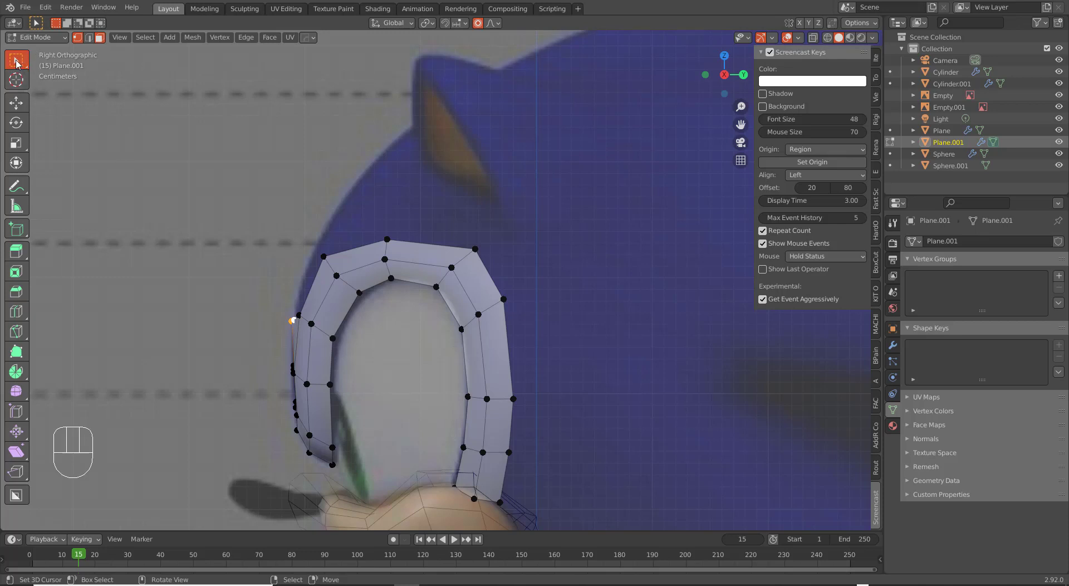
key("ctrl")
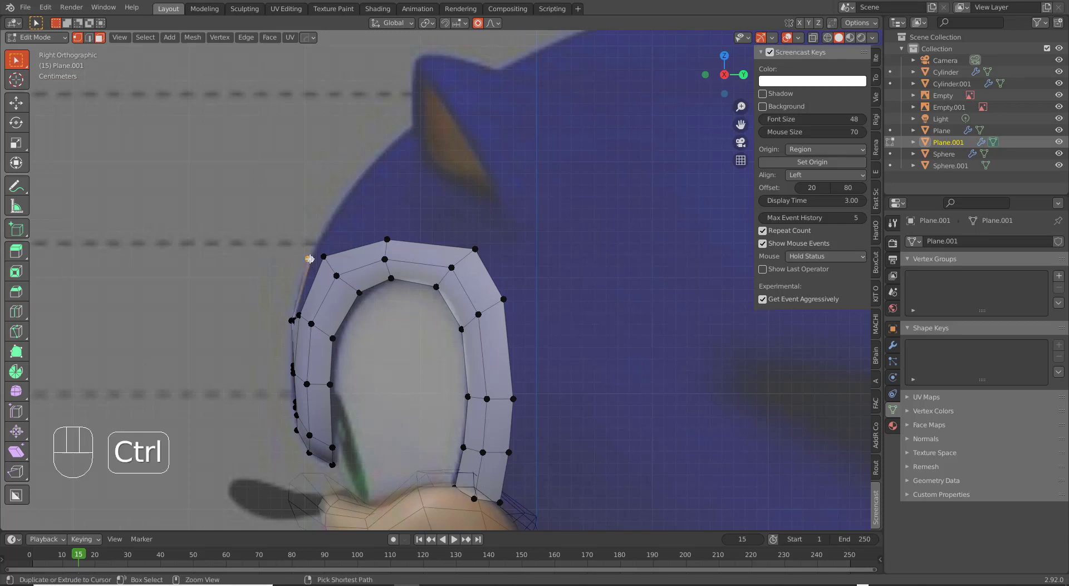
left_click(345, 200, "ctrl")
Continue extruding the strip past the ear along the top-of-head outline in four more segments.
middle_click_drag(387, 150, 302, 184, "shift")
key("ctrl")
key("ctrl")
left_click(316, 170, "ctrl")
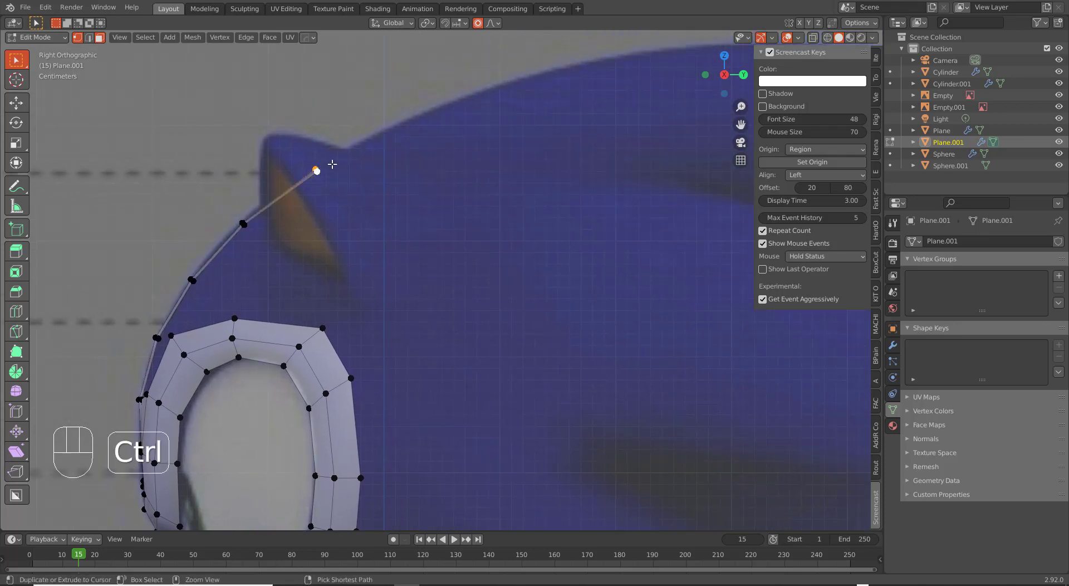
left_click(381, 137, "ctrl")
middle_click_drag(453, 172, 294, 222, "shift")
key("ctrl")
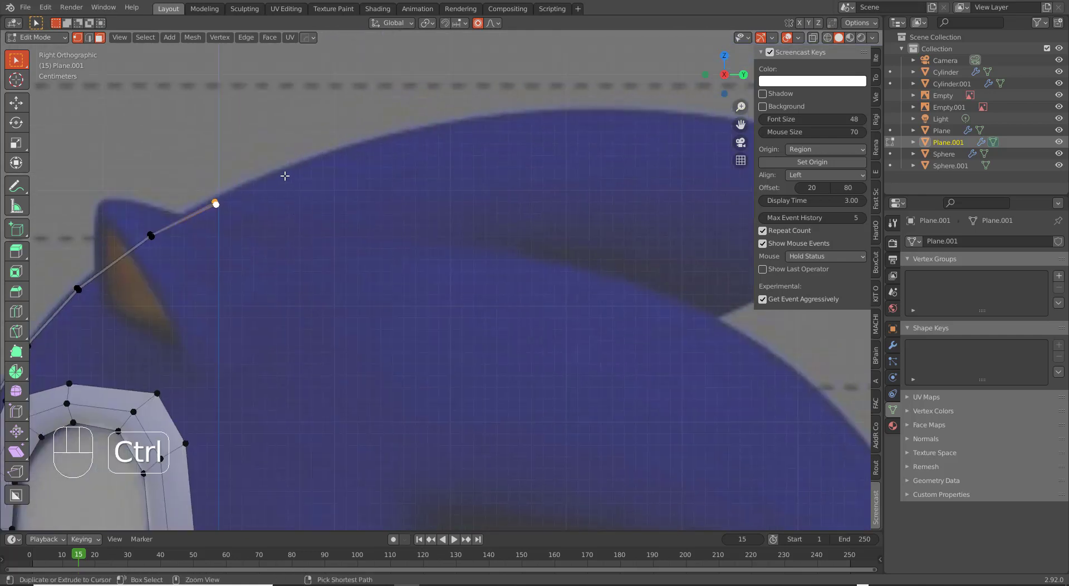
left_click(289, 174, "ctrl")
scroll(289, 226, "down", 4)
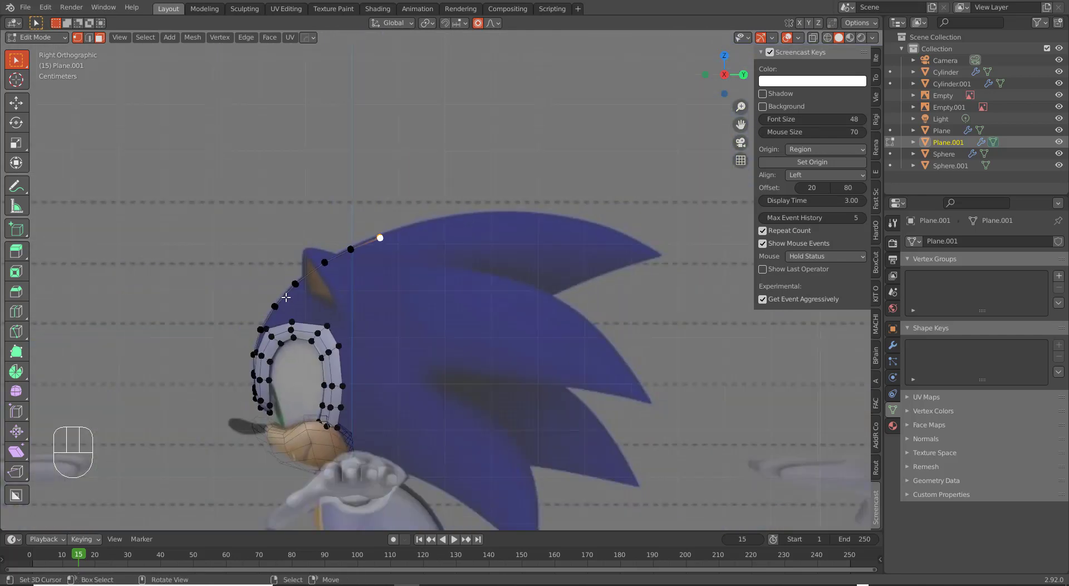
Inspect the forehead strip from an angle, return to front view and activate the Poly Build tool.
scroll(409, 353, "up", 2)
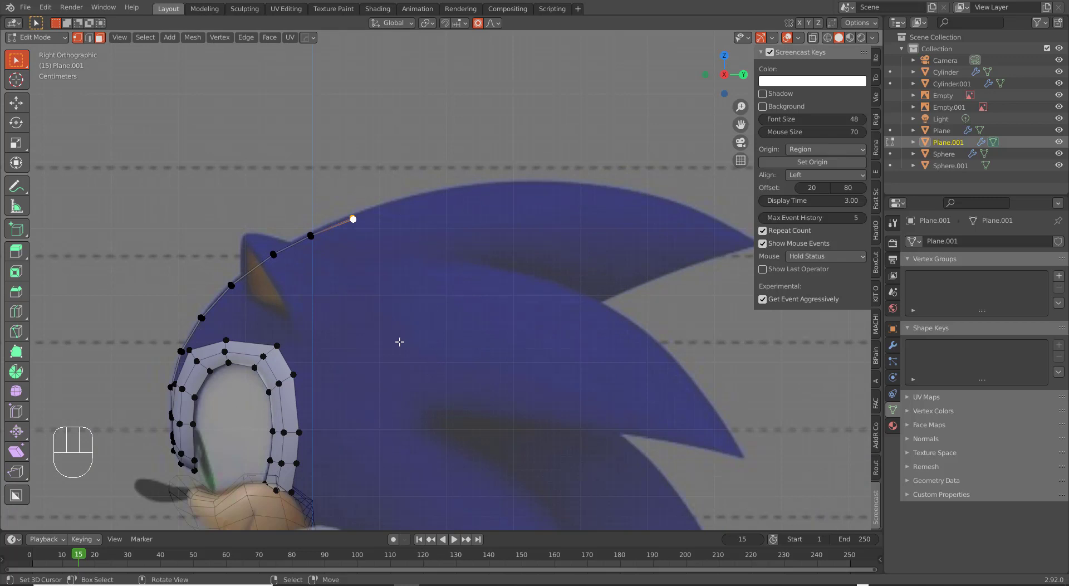
scroll(399, 342, "down", 2)
key("shift+KP_1")
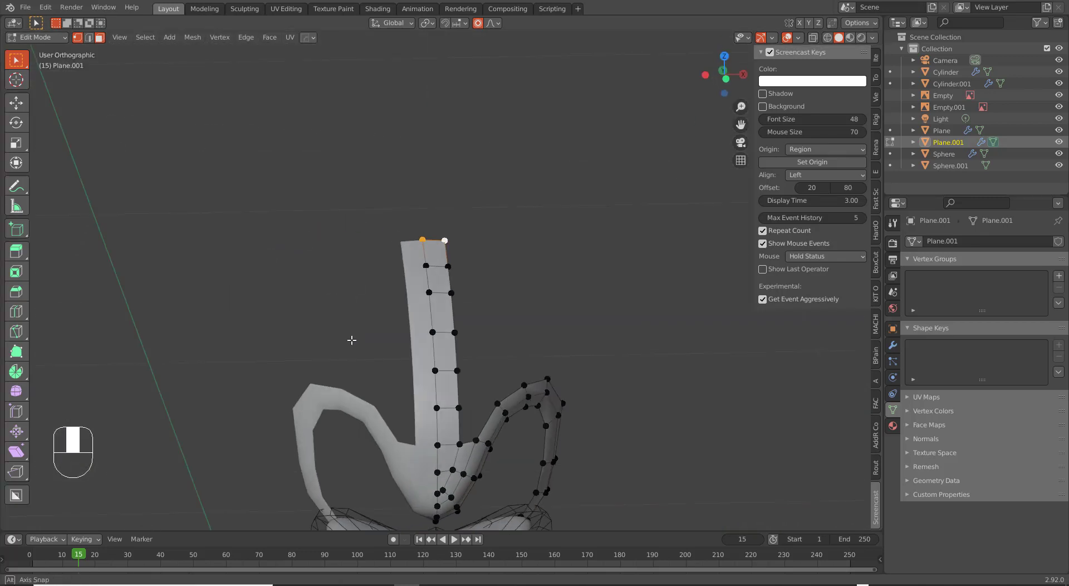
key("KP_1")
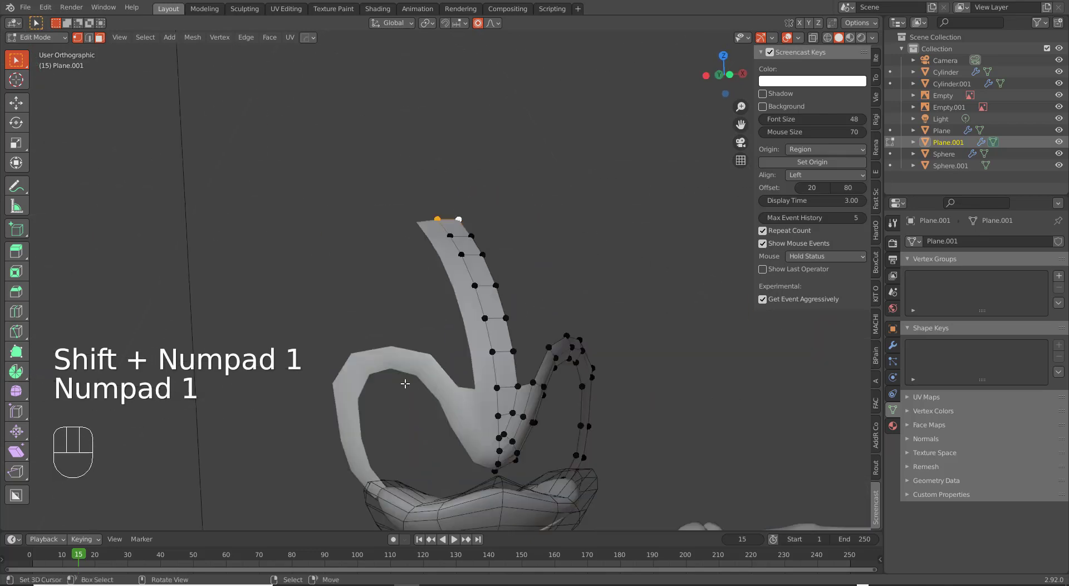
scroll(435, 329, "up", 2)
middle_click_drag(451, 356, 450, 303, "shift")
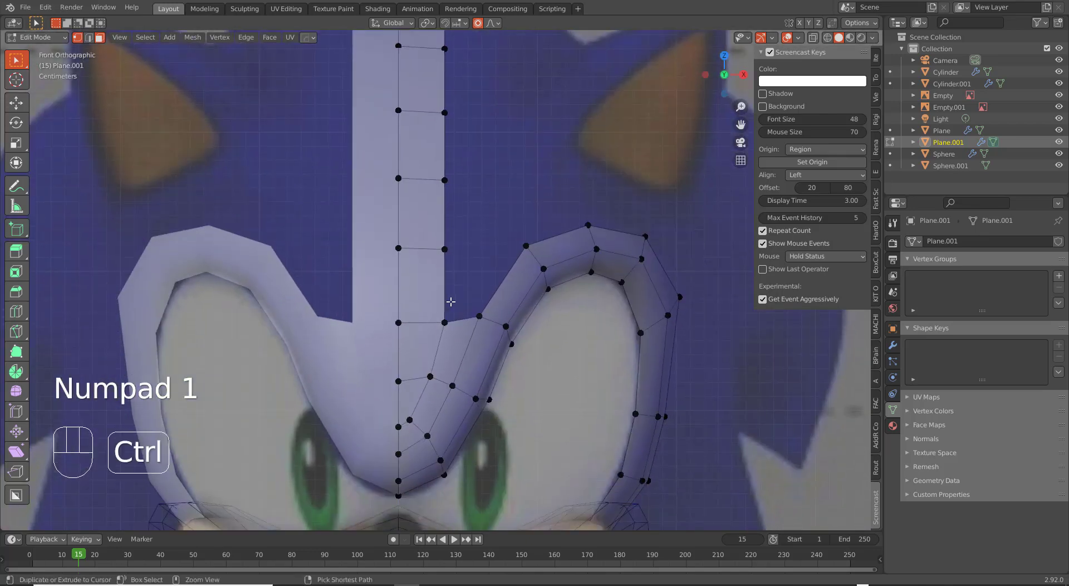
scroll(352, 241, "down", 3)
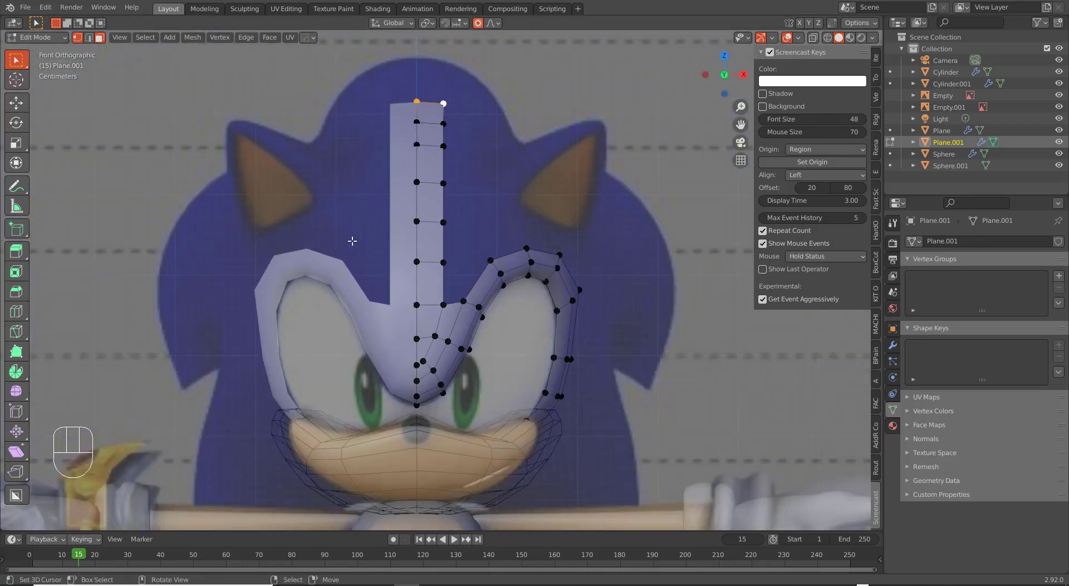
left_click(16, 352)
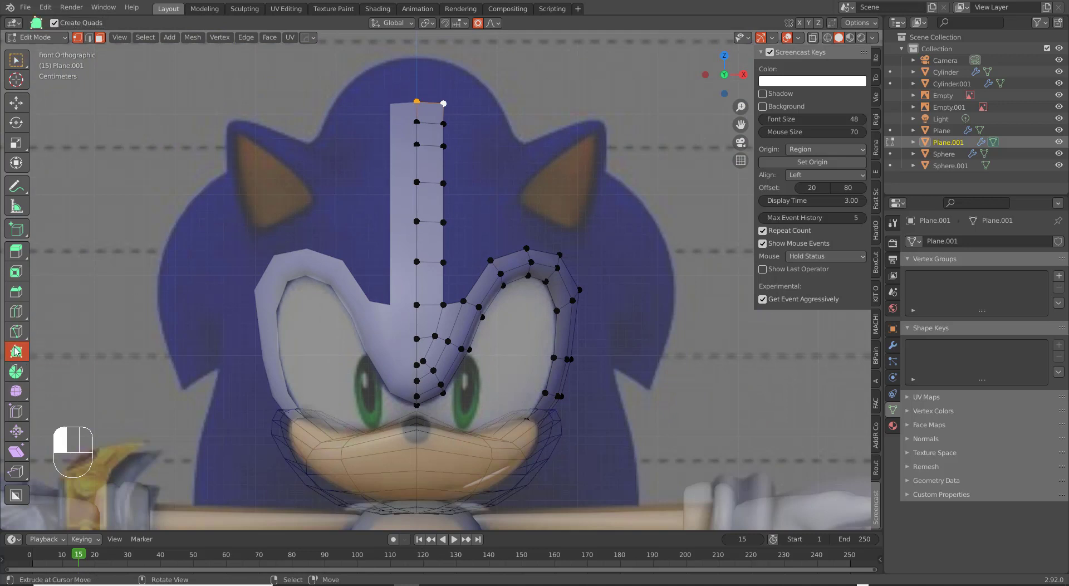
scroll(484, 302, "up", 3)
scroll(484, 302, "up", 2)
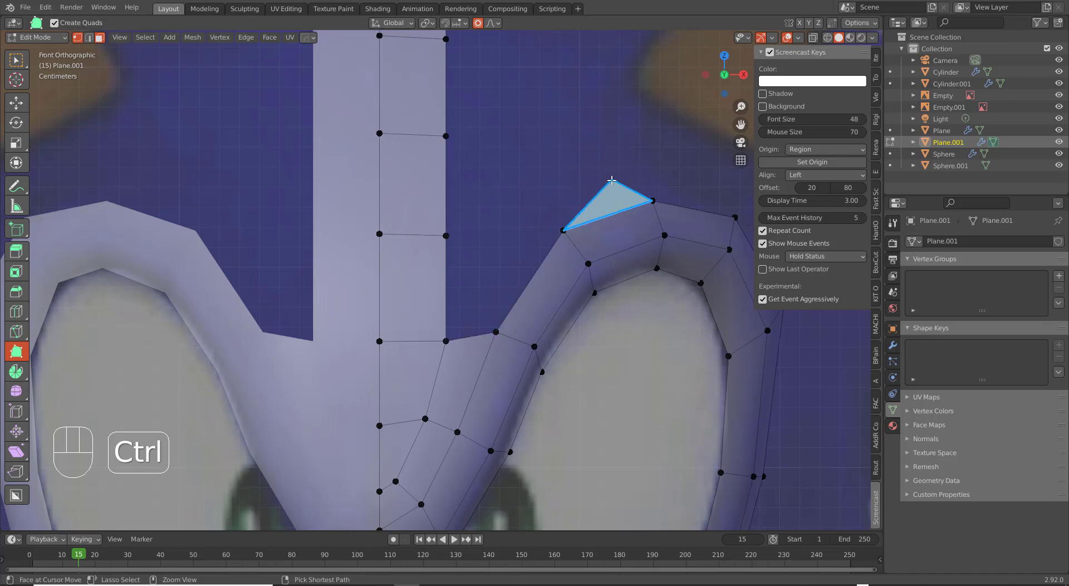
left_click_drag(612, 181, 578, 146, "ctrl")
left_click(646, 132, "ctrl")
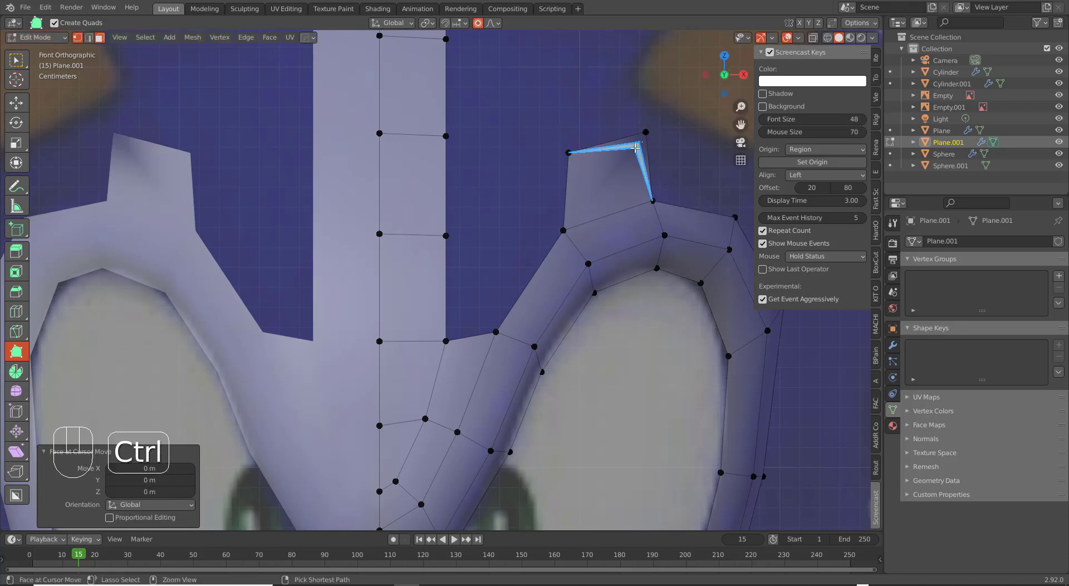
key("ctrl+z")
key("ctrl+z")
key("ctrl+z")
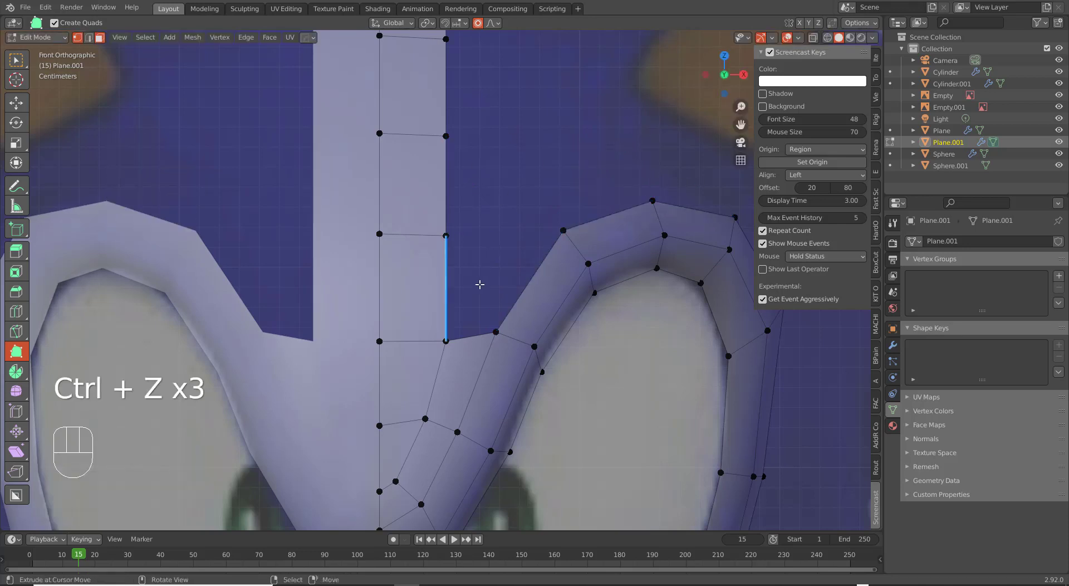
Fill the notch between the forehead strip and eye outline with a quad, merging its free corner onto the outline's outer vertex in side view.
key("ctrl")
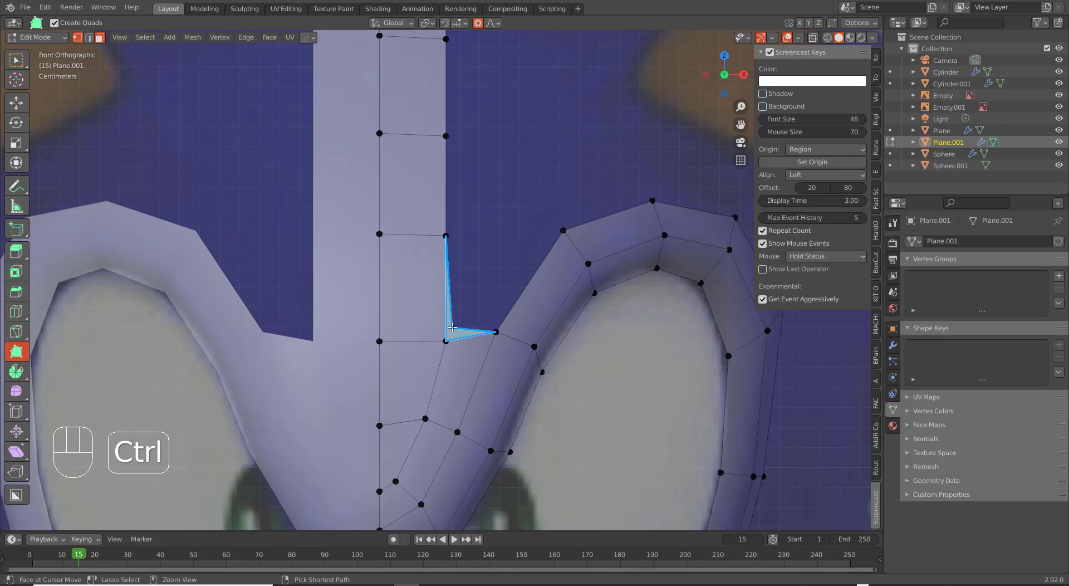
left_click_drag(452, 327, 563, 229, "ctrl")
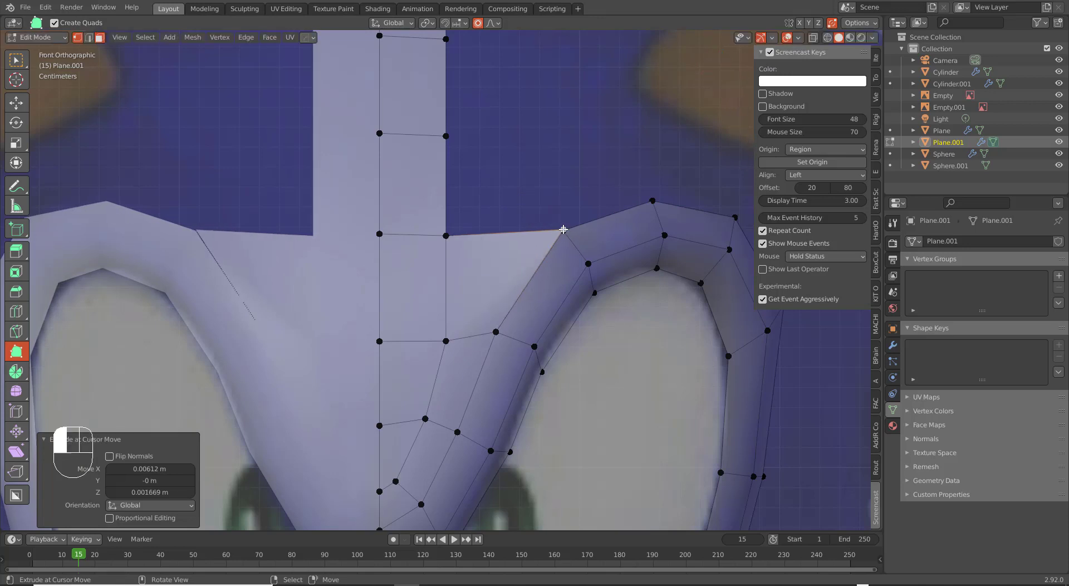
middle_click_drag(565, 228, 493, 246)
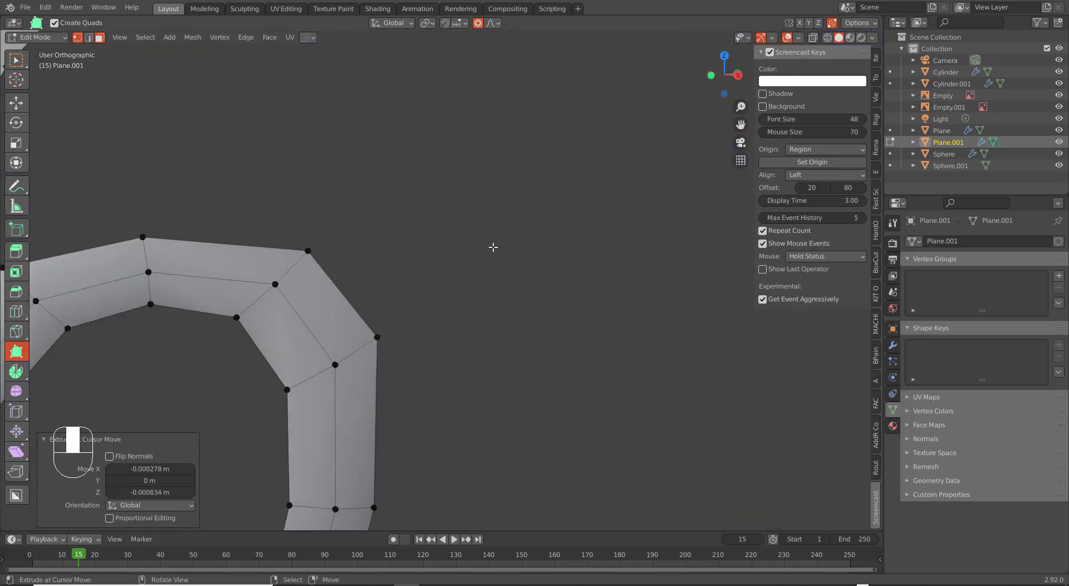
key("KP_3")
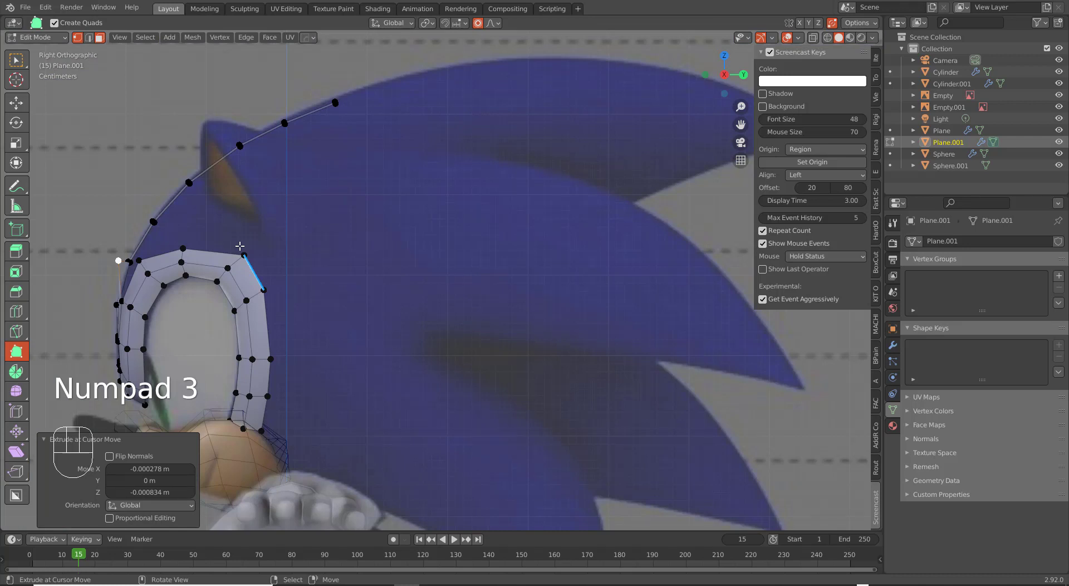
key("KP_Decimal")
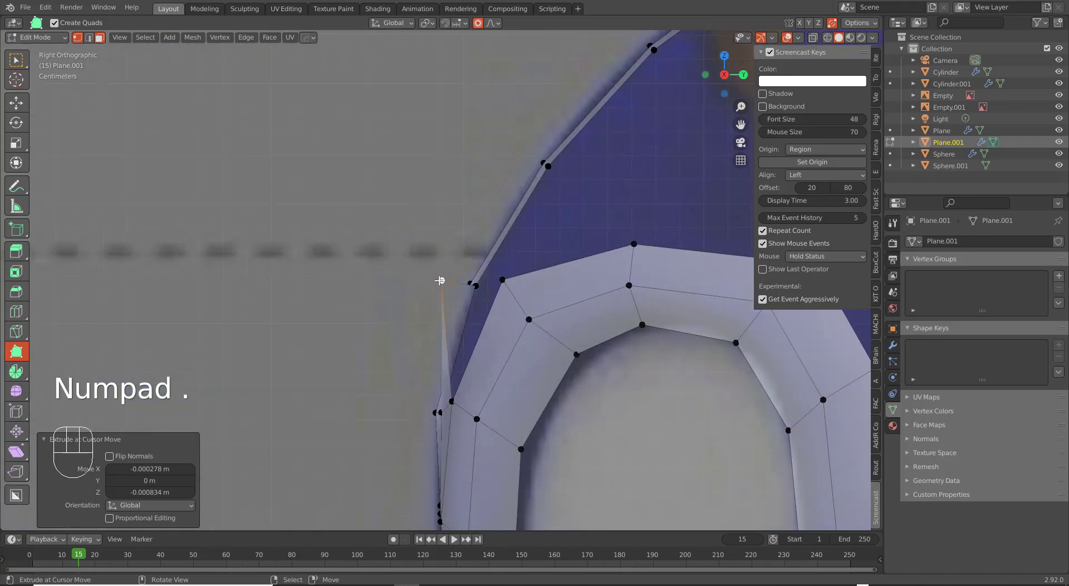
left_click_drag(440, 280, 500, 280)
middle_click_drag(436, 336, 544, 351)
scroll(449, 335, "down", 3)
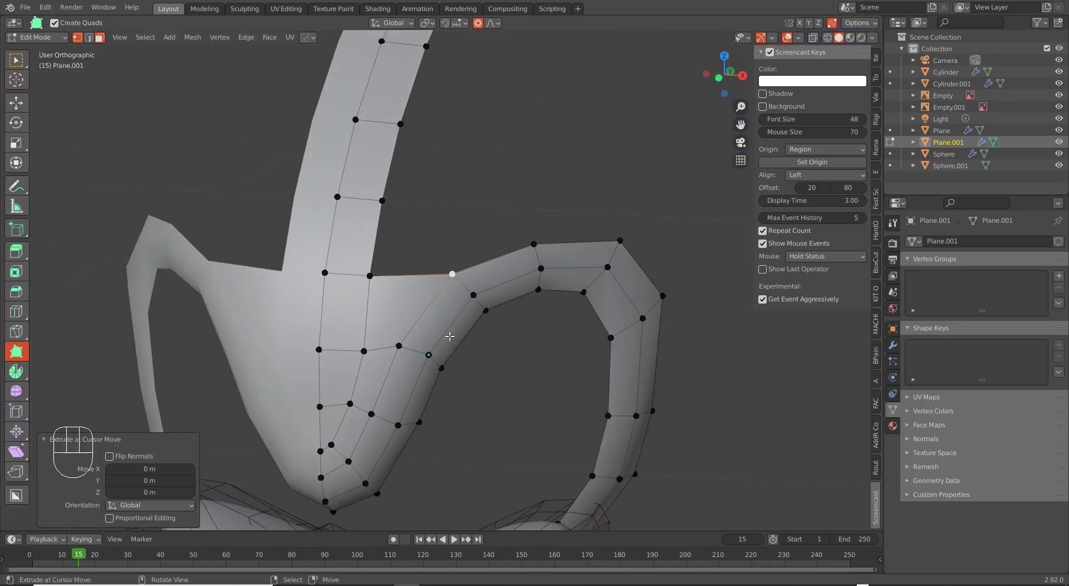
In front view, move the forehead strip's side vertices slightly outward so its edge curves gently, narrowing toward the top.
key("KP_1")
scroll(433, 292, "up", 2)
left_click_drag(326, 291, 342, 283)
scroll(341, 283, "down", 4)
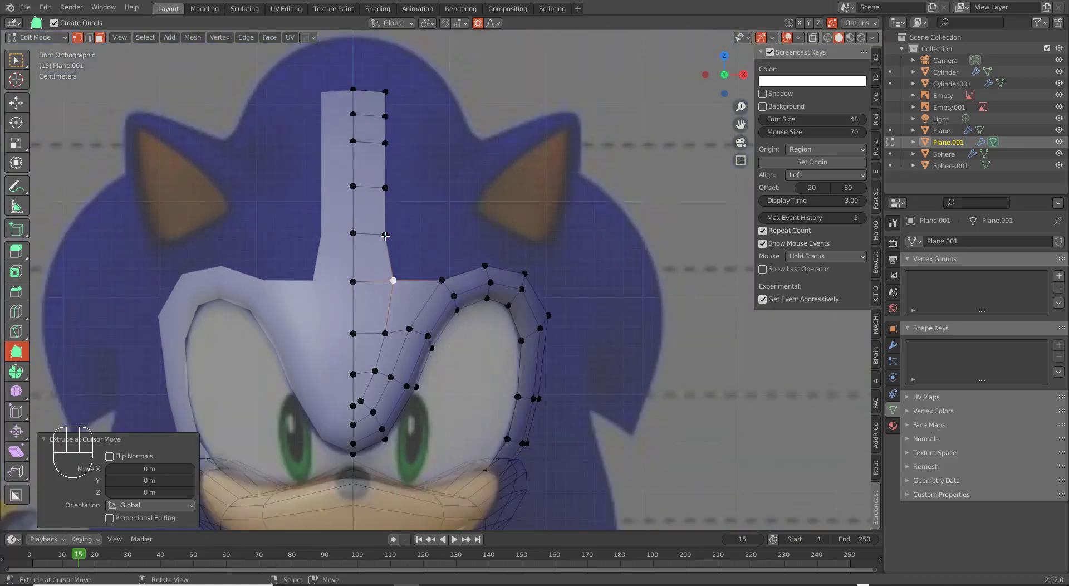
left_click_drag(385, 236, 394, 229)
left_click_drag(385, 187, 394, 183)
left_click_drag(385, 143, 388, 116)
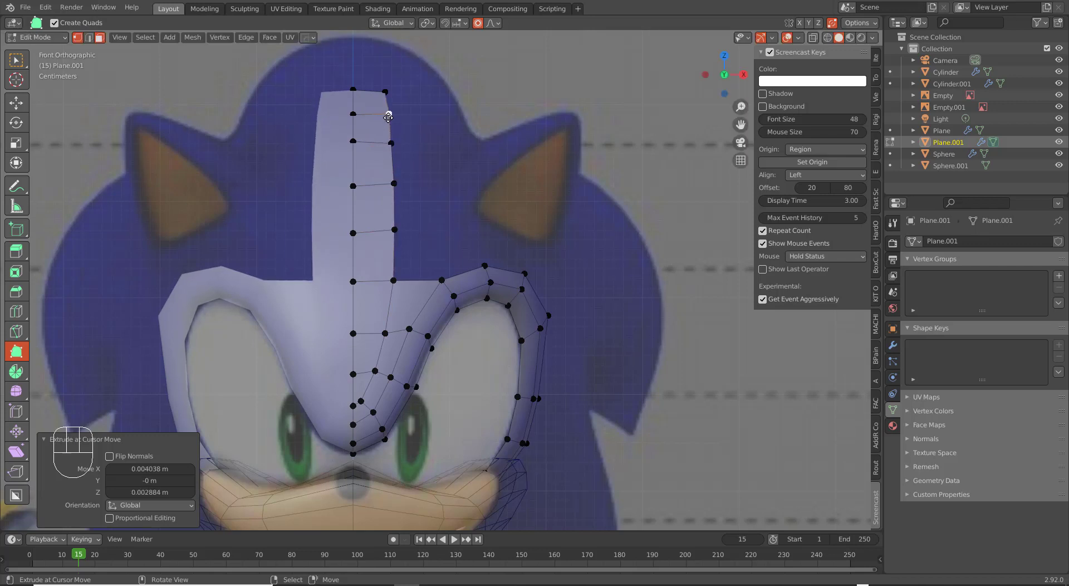
Extrude the eye outline's upper outer edges into a new row of quads, and pull the forehead strip's lower corner out to meet it.
scroll(436, 264, "down", 2)
scroll(440, 280, "up", 3)
middle_click_drag(430, 275, 441, 244, "shift")
scroll(444, 273, "up", 1)
scroll(443, 262, "down", 2)
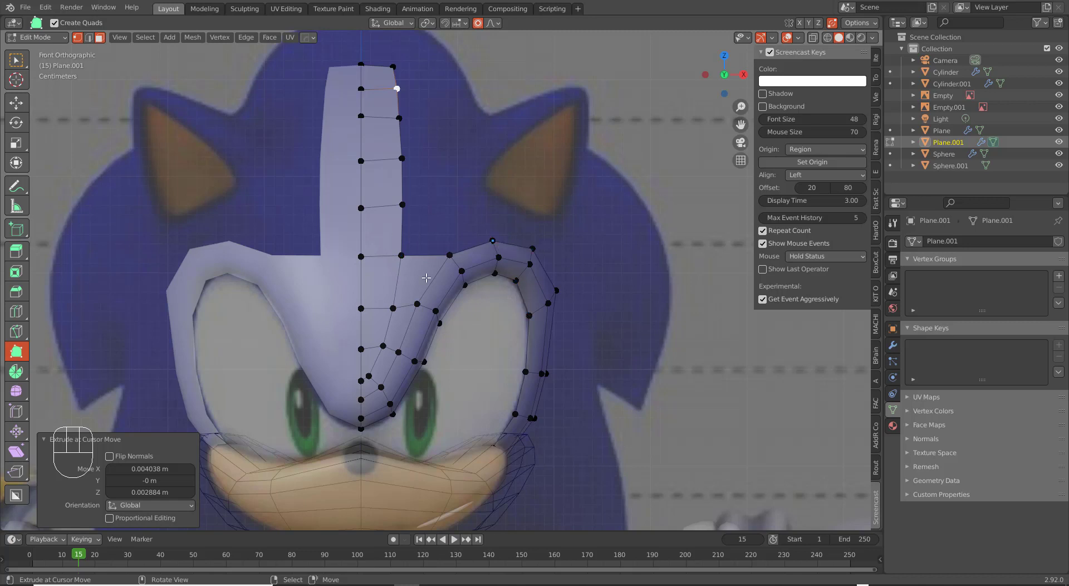
scroll(443, 243, "up", 2)
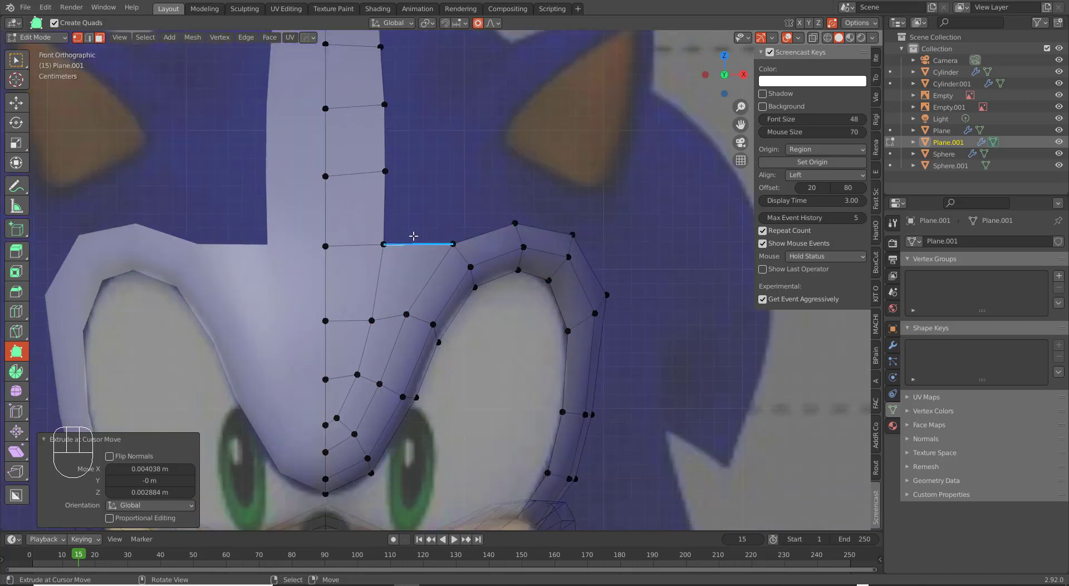
left_click_drag(546, 227, 486, 205)
left_click_drag(487, 205, 455, 195)
left_click_drag(399, 230, 428, 213)
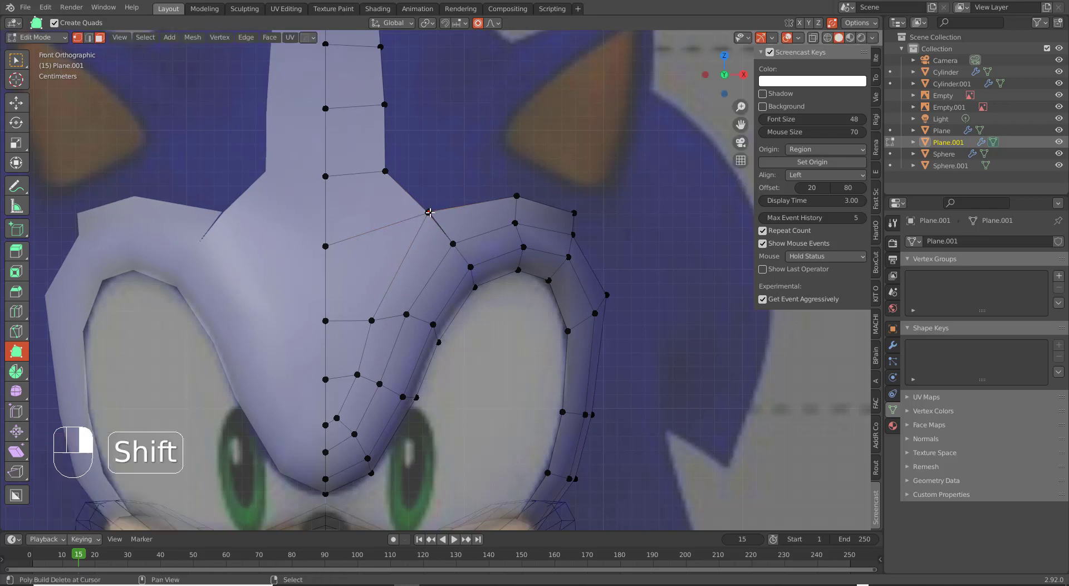
Merge the overlapping vertices at center where the forehead strip's lower corner meets the new brow row.
key("shift")
key("m")
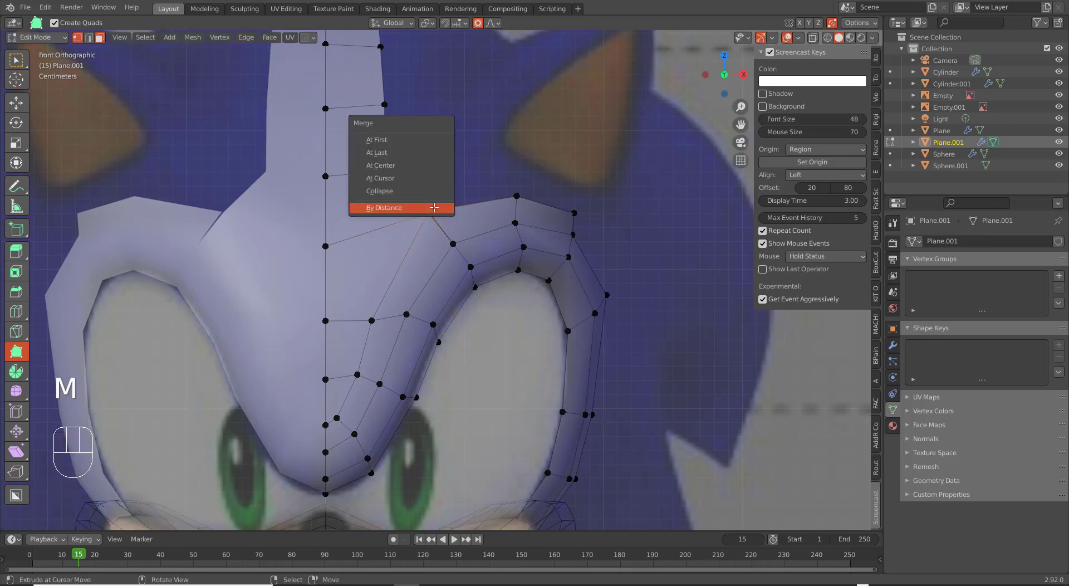
left_click(422, 190)
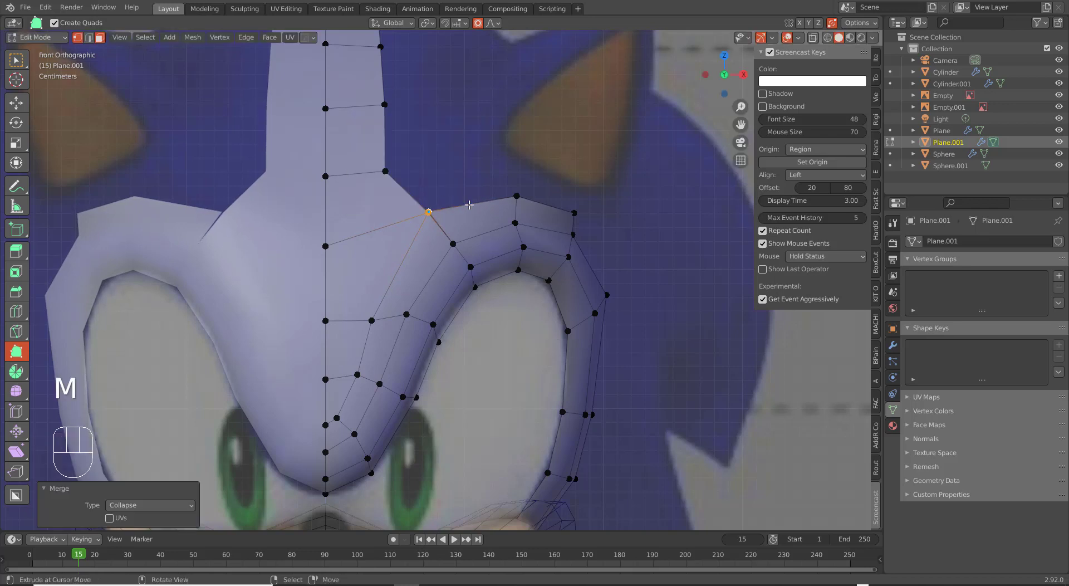
key("m")
left_click(452, 180)
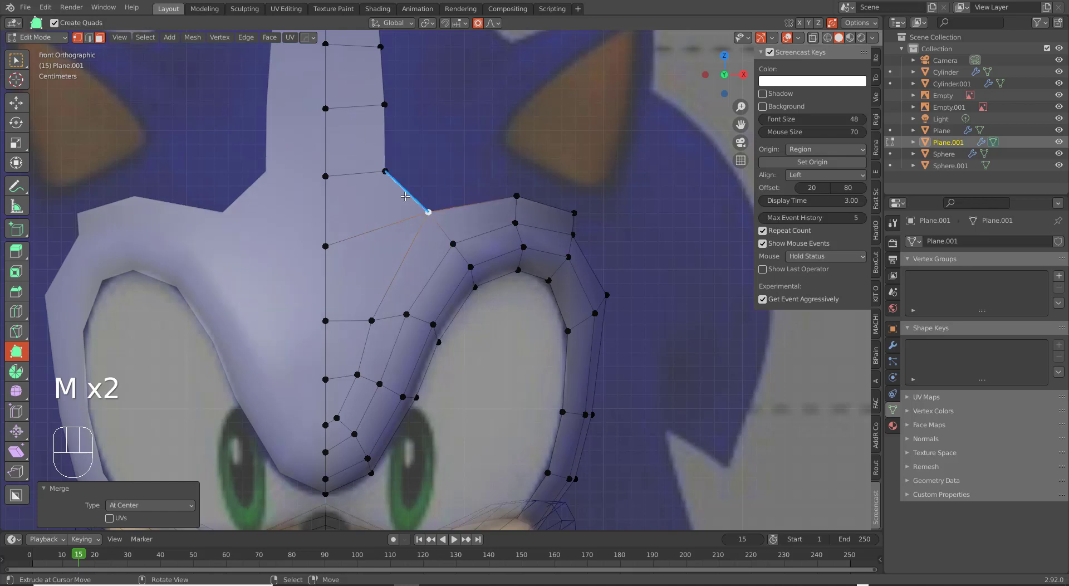
Shift the merged corner and neighbouring centre-line vertex, and move the forehead strip's side vertices outward so it tapers toward the top.
left_click_drag(429, 210, 416, 225)
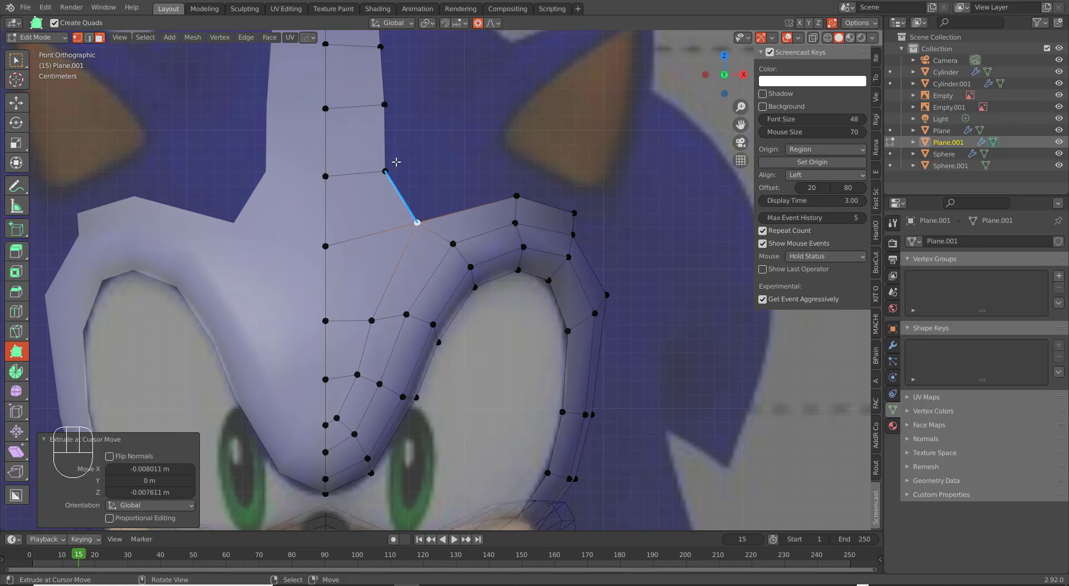
left_click_drag(328, 246, 327, 221)
left_click_drag(386, 171, 411, 173)
left_click_drag(385, 106, 396, 105)
left_click_drag(411, 171, 412, 171)
left_click_drag(408, 222, 408, 222)
left_click_drag(396, 104, 403, 104)
left_click_drag(380, 48, 393, 46)
scroll(399, 178, "down", 2)
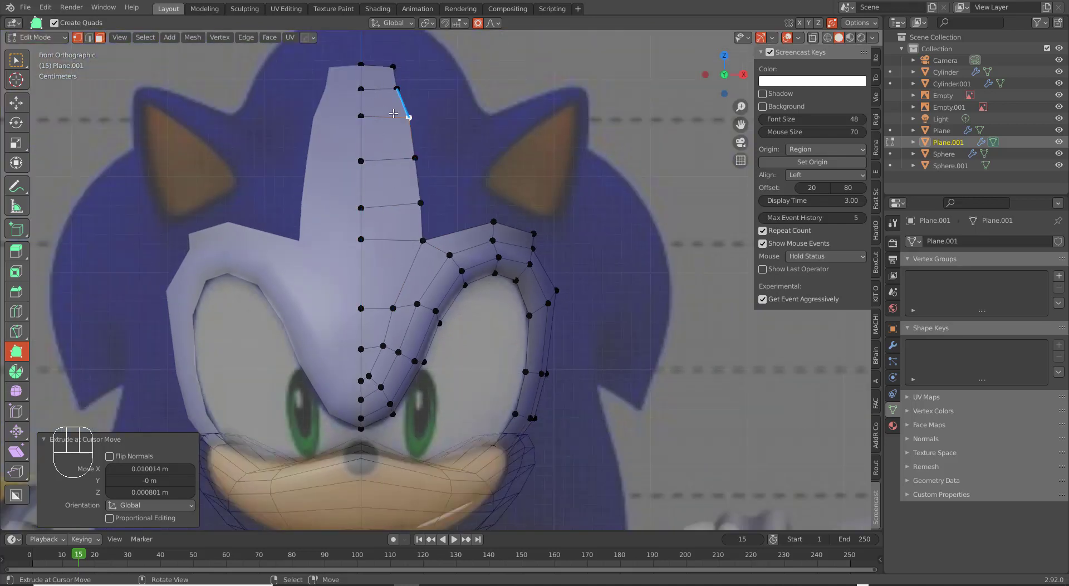
left_click_drag(396, 90, 399, 62)
Add a quad between the forehead strip and brow row, and another at the eye outline's upper outer corner.
scroll(504, 264, "up", 3)
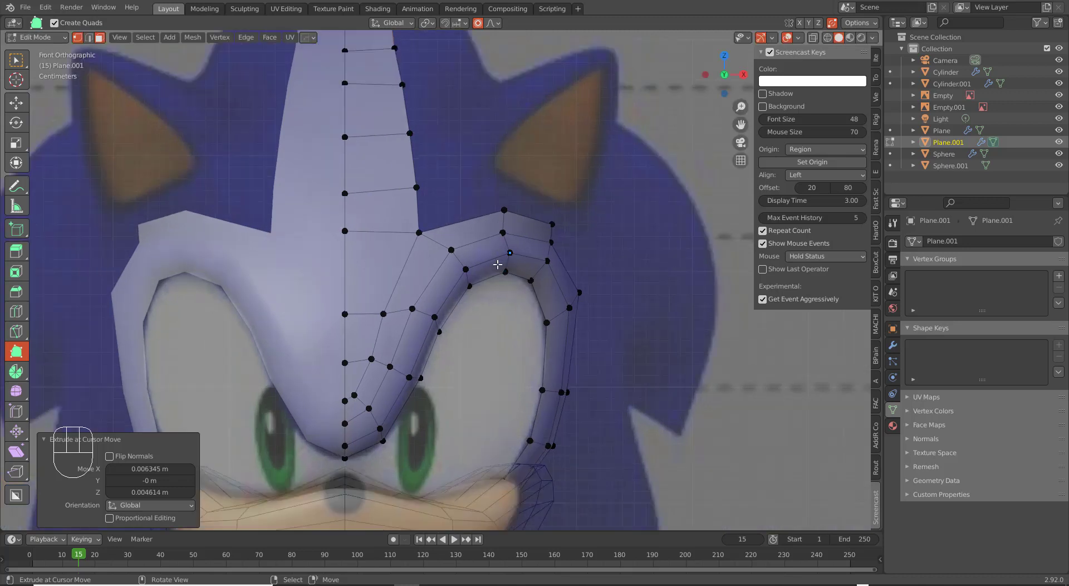
left_click_drag(418, 195, 476, 140, "ctrl")
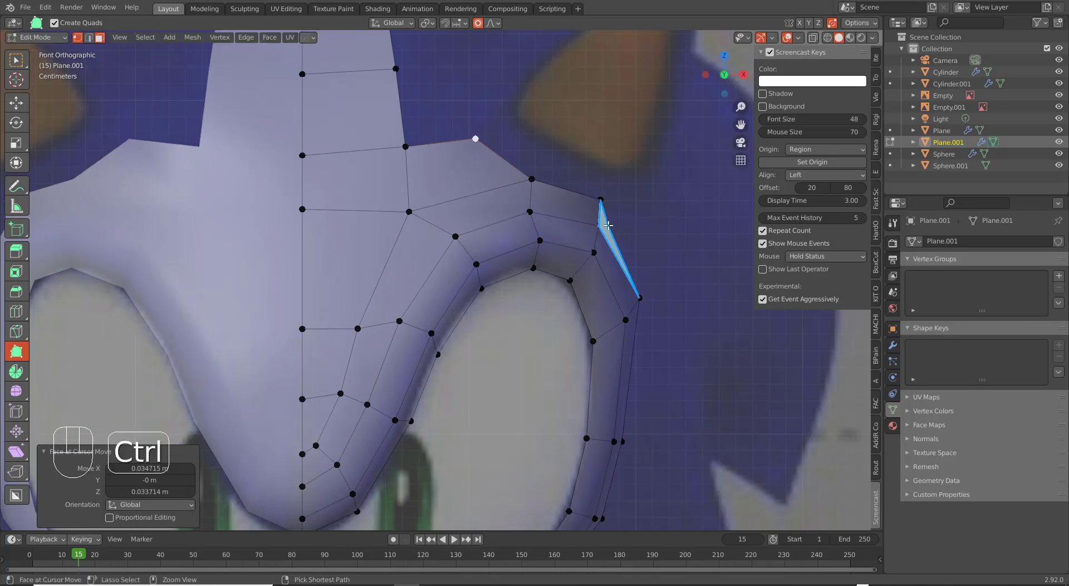
left_click_drag(612, 229, 656, 257, "ctrl")
scroll(660, 274, "down", 4)
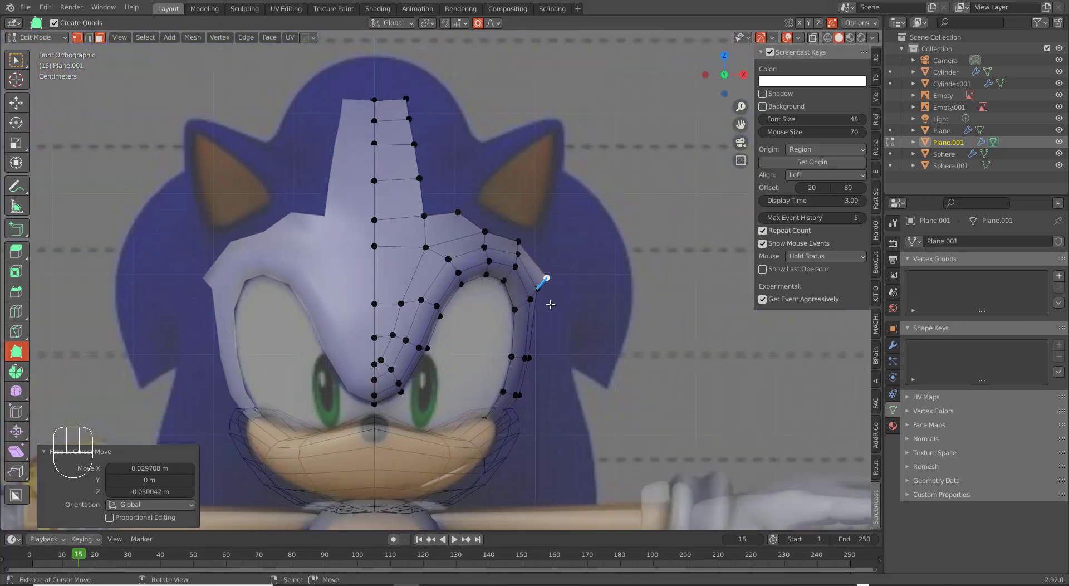
Pull the eye outline's new outer corner vertices backward so they wrap around the side of the head.
middle_click_drag(549, 303, 462, 329)
left_click_drag(571, 283, 597, 275)
middle_click_drag(597, 277, 541, 274)
left_click_drag(530, 279, 534, 279)
left_click_drag(513, 255, 521, 256)
middle_click_drag(521, 256, 697, 293)
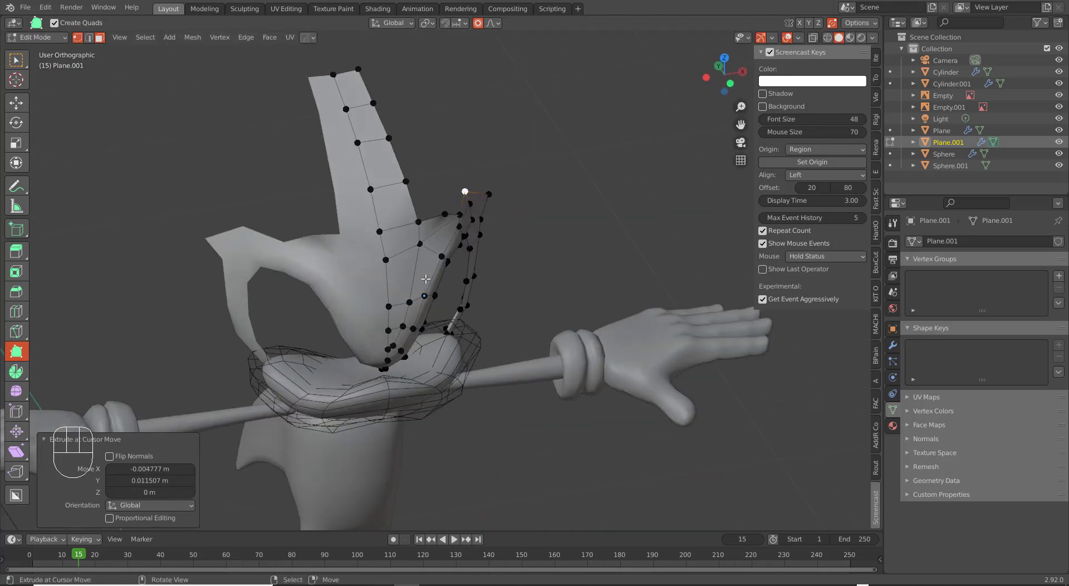
Reposition the free corner of the quad beside the forehead strip and its neighbouring vertices in depth to follow the forehead's curve.
scroll(428, 277, "up", 4)
left_click_drag(449, 146, 446, 141)
middle_click_drag(447, 142, 518, 158)
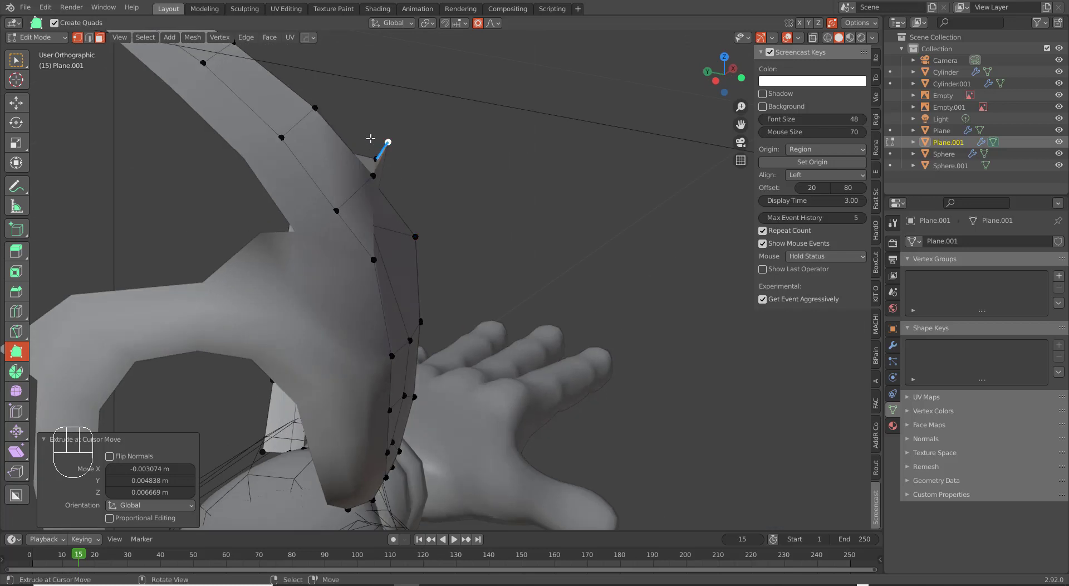
left_click_drag(388, 142, 363, 134)
middle_click_drag(363, 134, 416, 172)
left_click_drag(375, 217, 389, 220)
left_click_drag(376, 169, 384, 158)
middle_click_drag(384, 158, 274, 170)
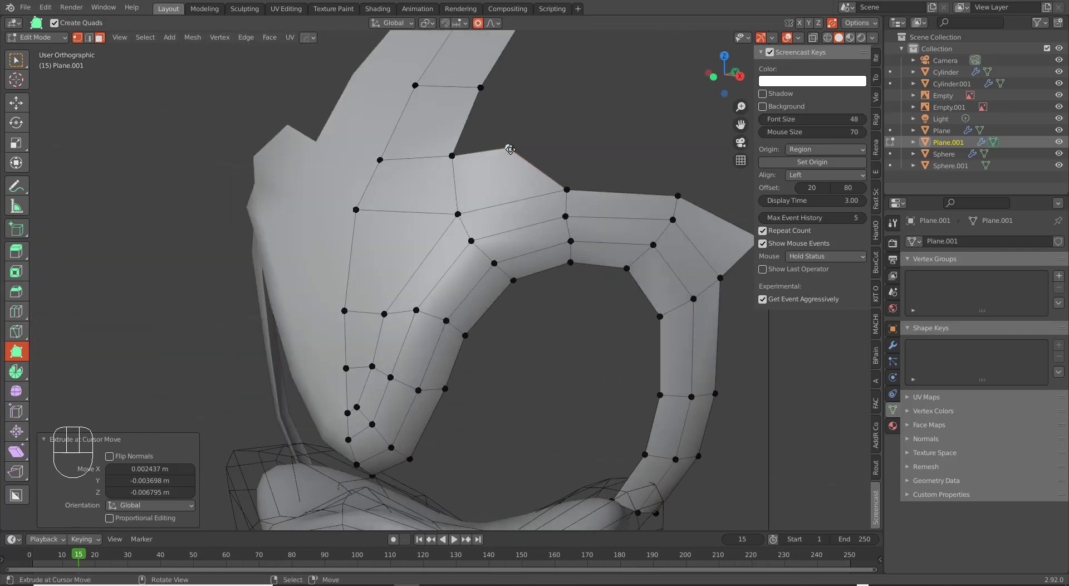
Fine-tune the brow row's top and outer vertices from several angles to even out the curve above the eye.
left_click_drag(511, 149, 514, 151)
middle_click_drag(543, 171, 484, 172)
left_click_drag(532, 160, 541, 159)
middle_click_drag(569, 233, 530, 228)
left_click_drag(609, 285, 616, 288)
middle_click_drag(618, 286, 539, 259)
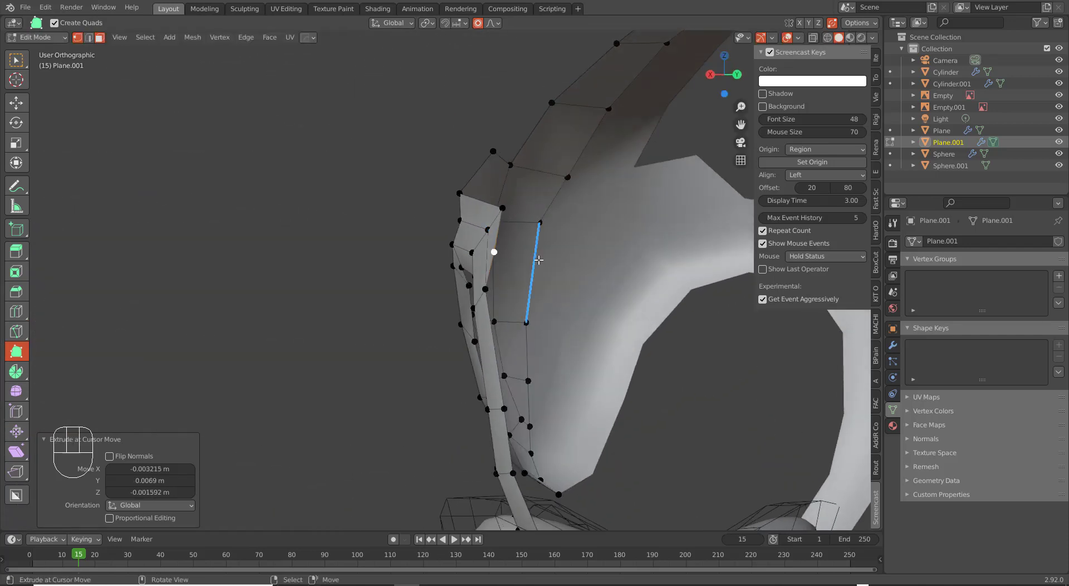
left_click_drag(467, 193, 480, 188)
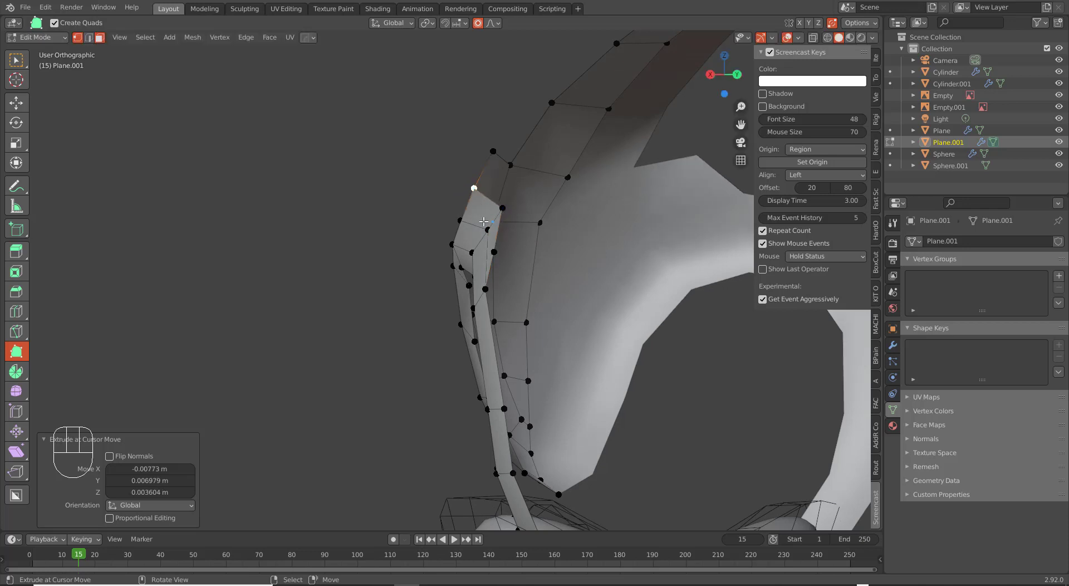
left_click_drag(485, 228, 477, 229)
Move the edge crossing the eye outline's upper outer corner about -0.004 m along Y and 0.003 m along X with proportional editing.
right_click(475, 239, "alt")
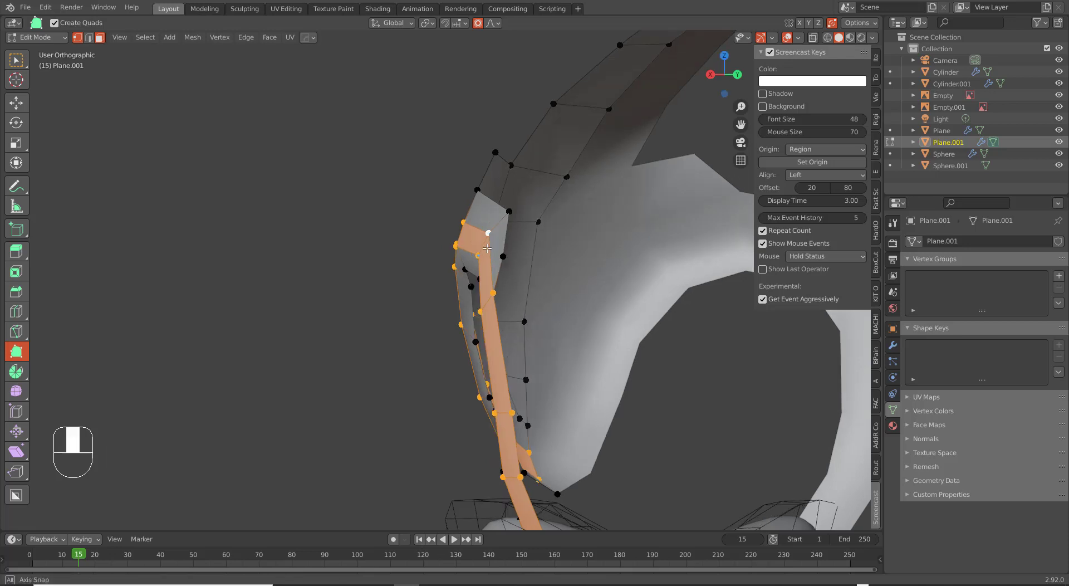
middle_click_drag(478, 240, 623, 326)
key("2")
right_click(666, 243, "alt")
key("g")
key("y")
left_click(580, 343)
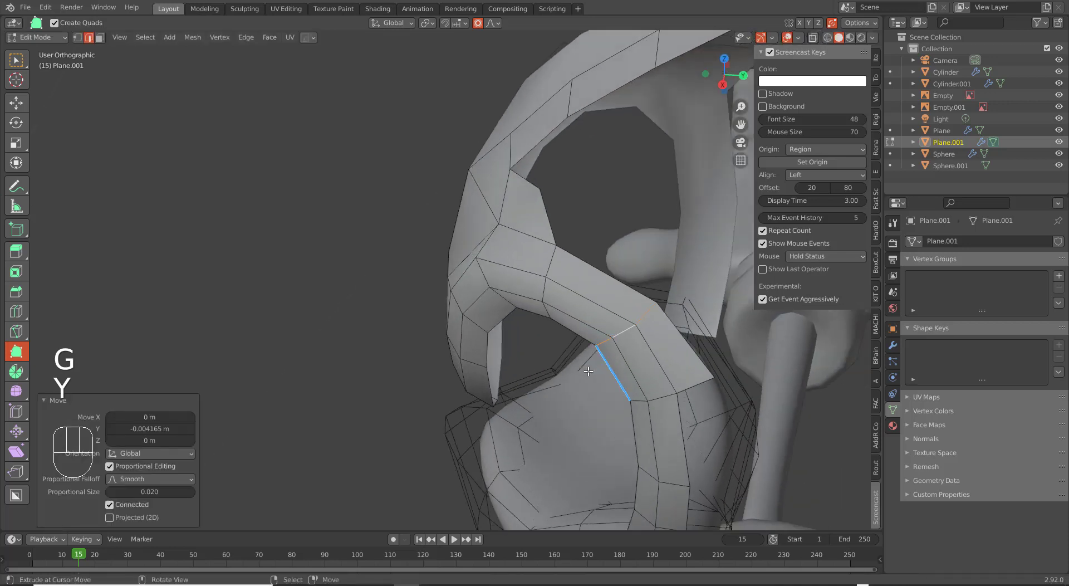
key("g")
key("x")
left_click(591, 370)
middle_click_drag(591, 370, 687, 330)
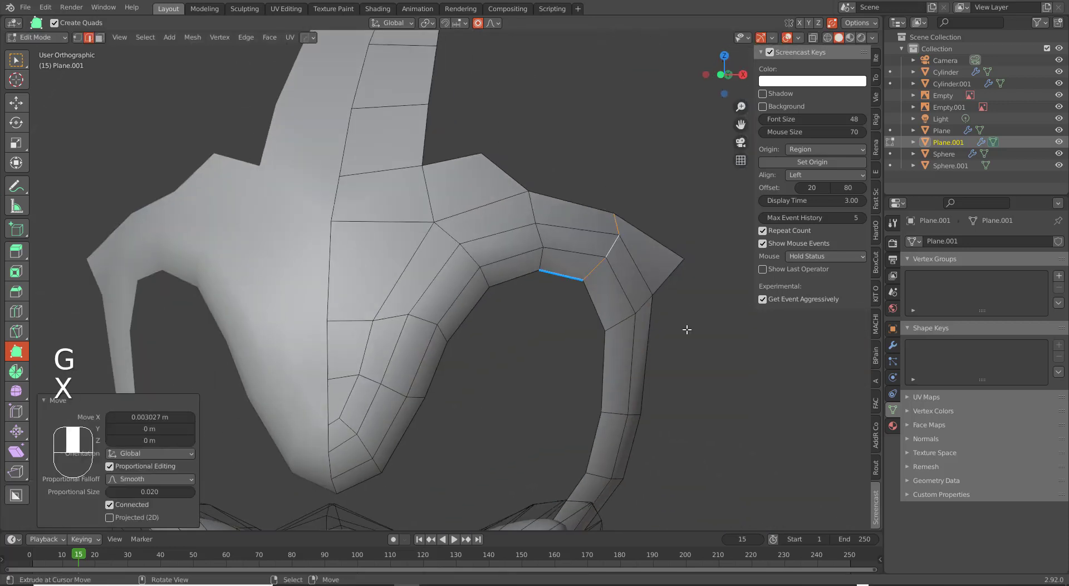
Move the next crossing edge down the eye outline's outer side about 0.002 m along X.
left_click(618, 325, "alt")
key("g")
key("x")
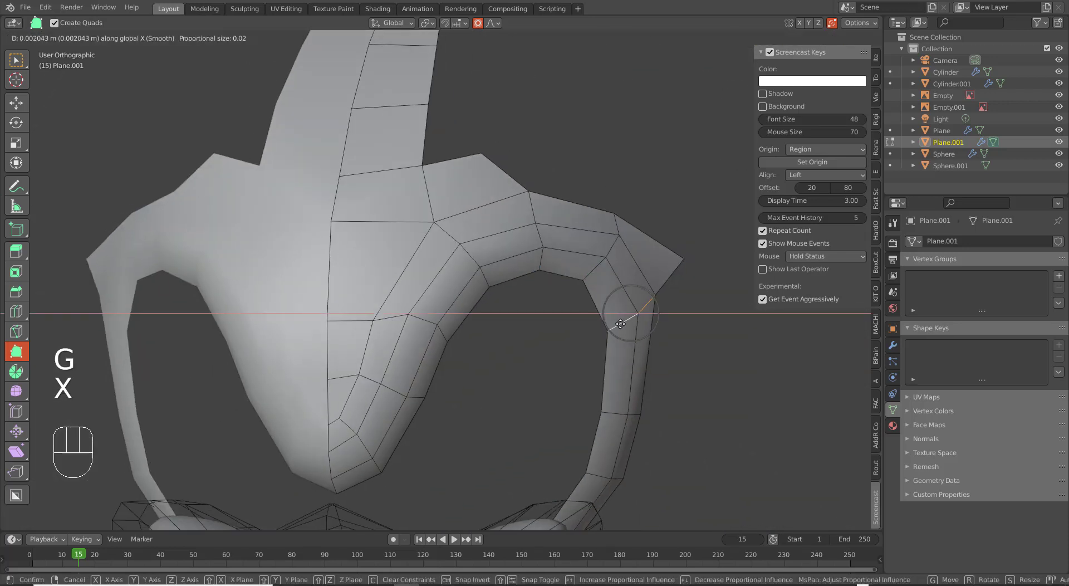
left_click(607, 327)
Select the vertical edge loop beside the brow's centre line, shift it slightly along Y, and clear the selection.
mouse_move(607, 326)
middle_mouse_down()
mouse_move(585, 345)
mouse_move(623, 356)
mouse_move(596, 329)
middle_mouse_up()
scroll(596, 328, "down", 4)
middle_click_drag(357, 284, 515, 267)
middle_click_drag(455, 312, 410, 359)
scroll(406, 365, "up", 3)
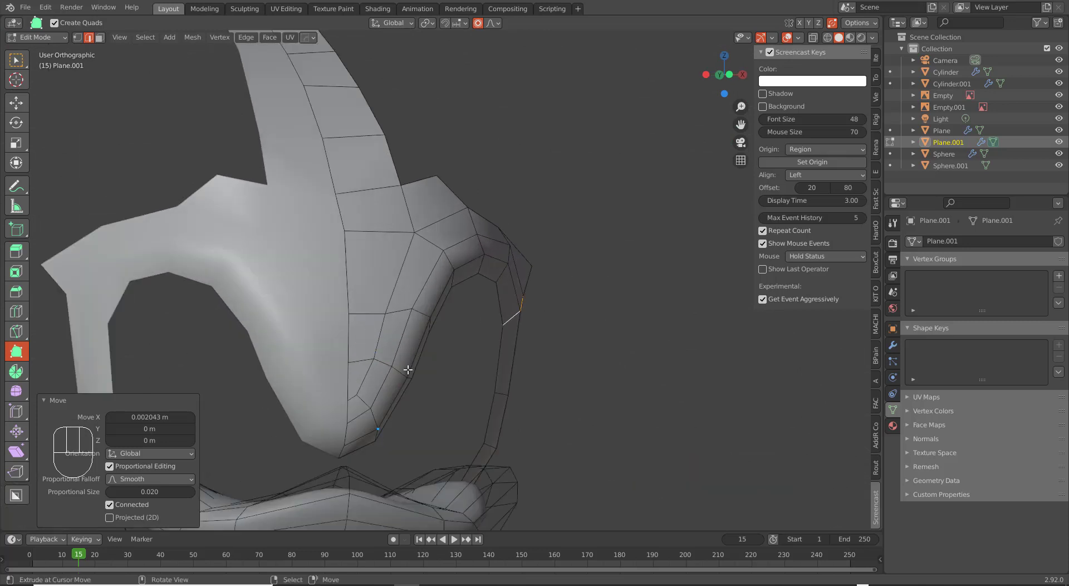
middle_click_drag(356, 334, 390, 359)
left_click(386, 379, "alt")
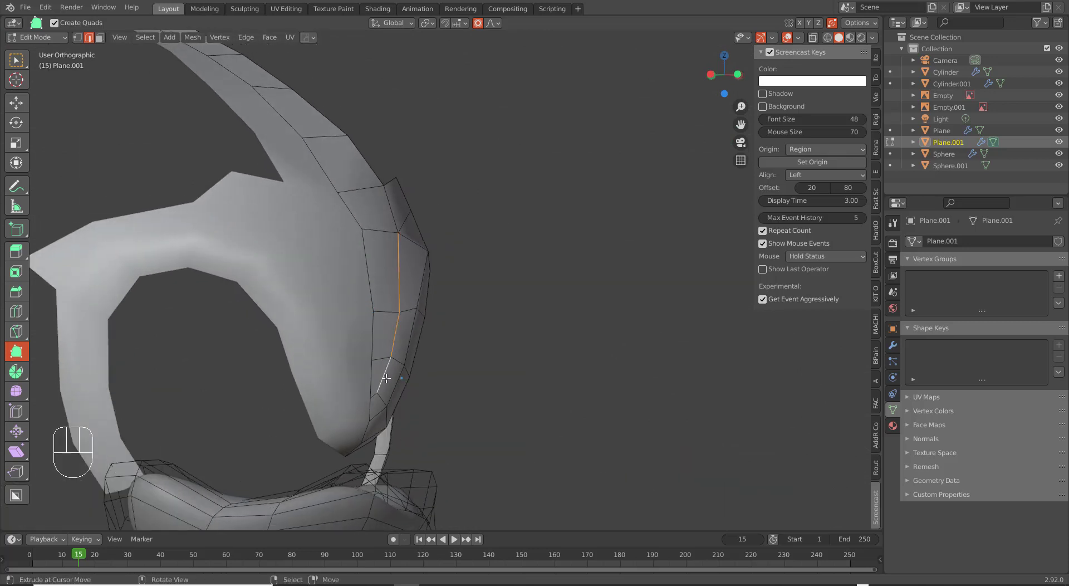
key("g")
key("y")
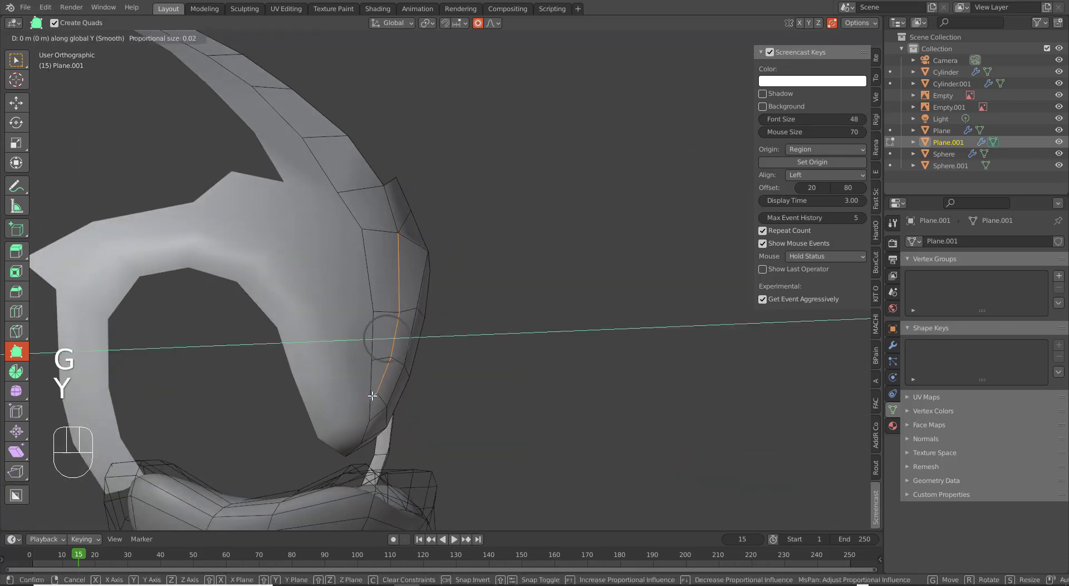
left_click(370, 395)
key("a")
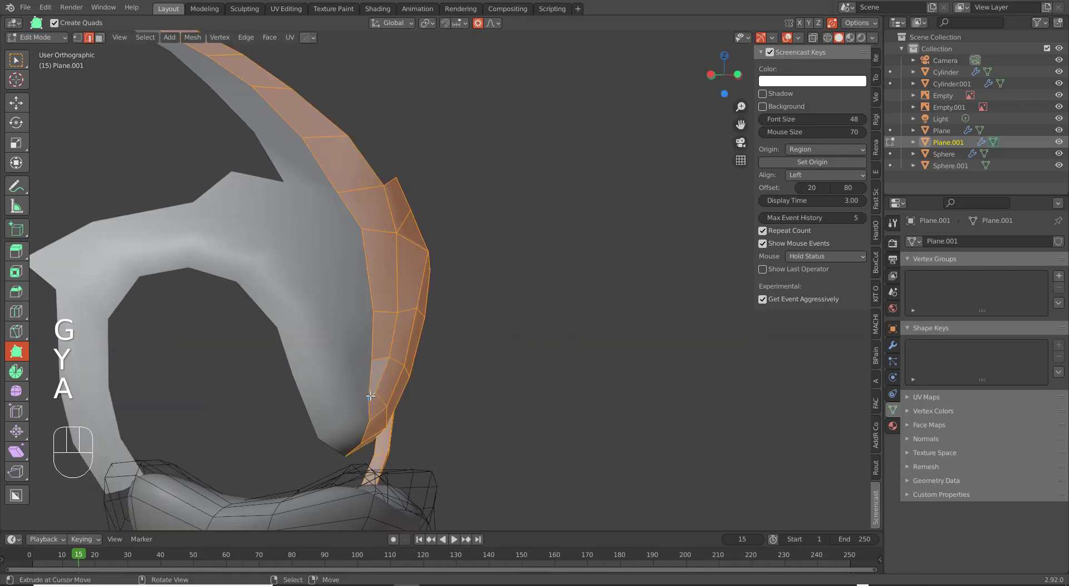
key("a")
Add a quad along the eye outline's outer side, extending downward from its upper outer corner vertex.
mouse_move(479, 340)
middle_mouse_down()
mouse_move(373, 323)
mouse_move(451, 353)
mouse_move(552, 332)
mouse_move(463, 363)
mouse_move(393, 361)
mouse_move(513, 339)
mouse_move(582, 342)
mouse_move(470, 363)
mouse_move(379, 358)
mouse_move(489, 353)
middle_mouse_up()
scroll(483, 351, "down", 3)
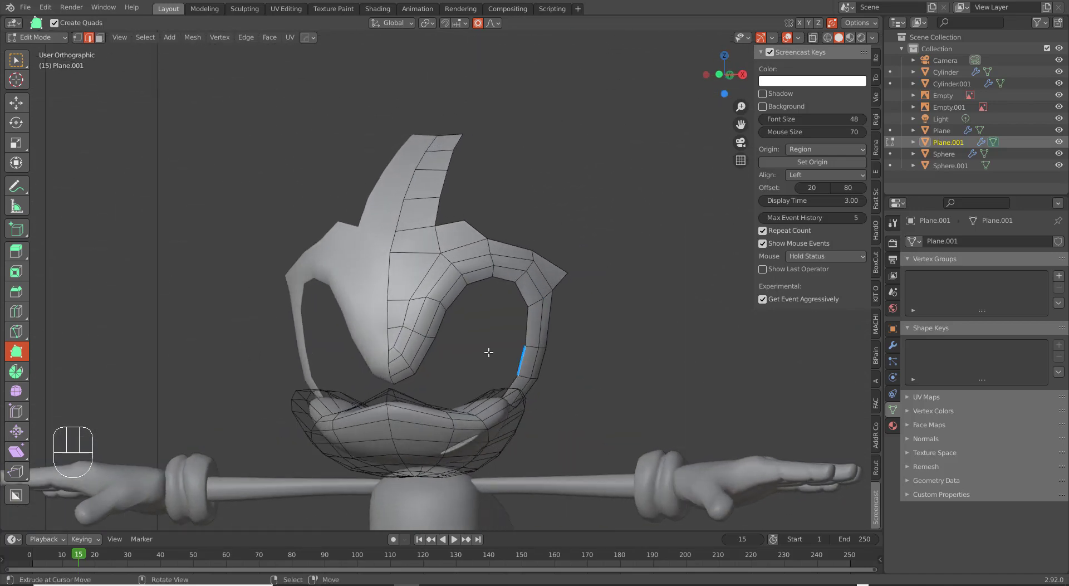
key("KP_1")
scroll(486, 356, "up", 3)
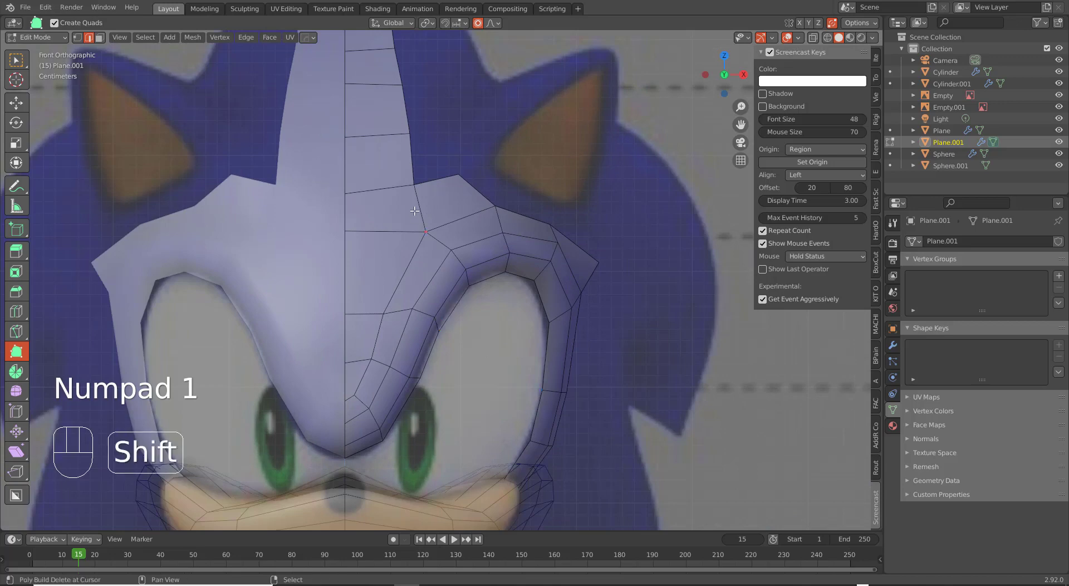
scroll(408, 287, "up", 4, "shift")
middle_click_drag(556, 327, 570, 385)
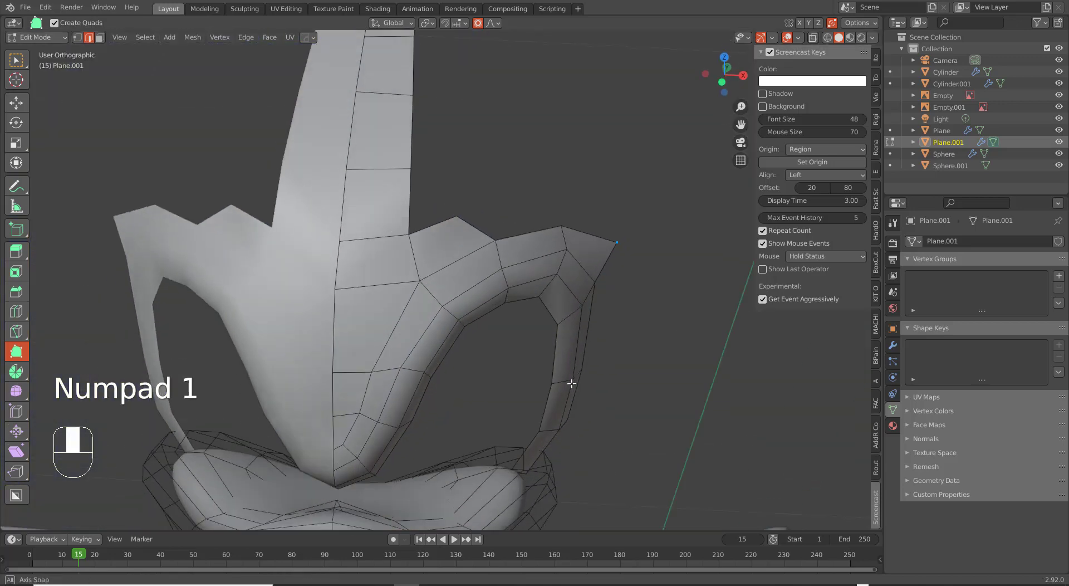
left_click(615, 242)
middle_click_drag(614, 242, 531, 251)
middle_click_drag(707, 368, 488, 246, "shift")
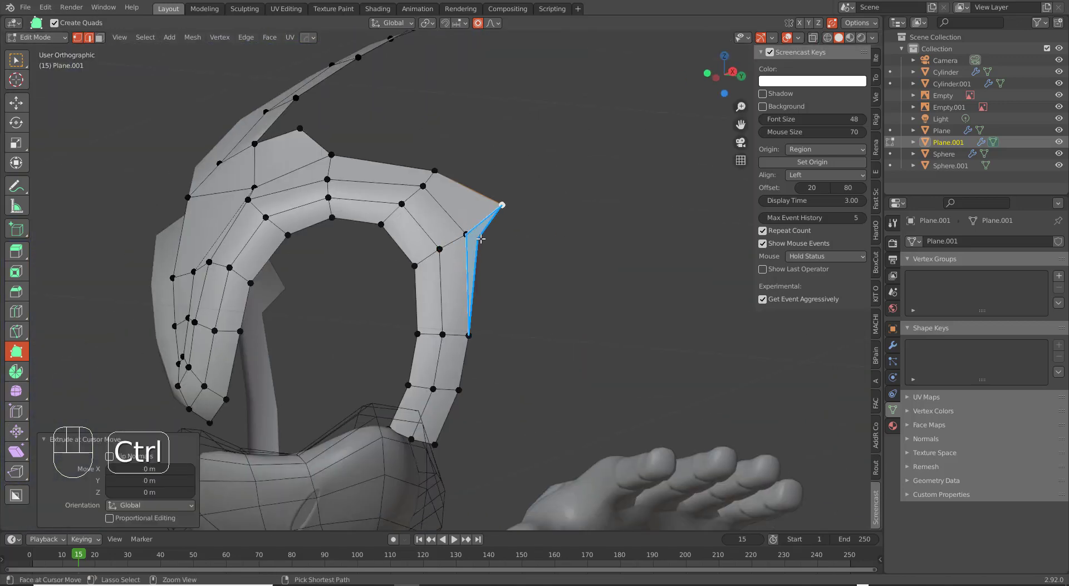
left_click_drag(496, 260, 518, 325, "ctrl")
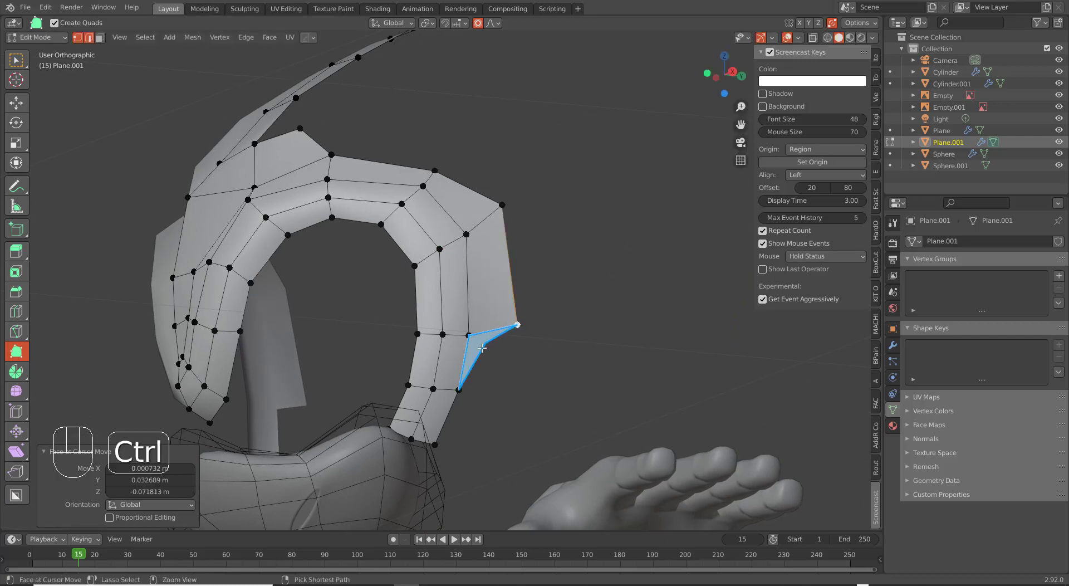
left_click(481, 349, "ctrl")
left_click_drag(493, 373, 494, 375)
key("ctrl+z")
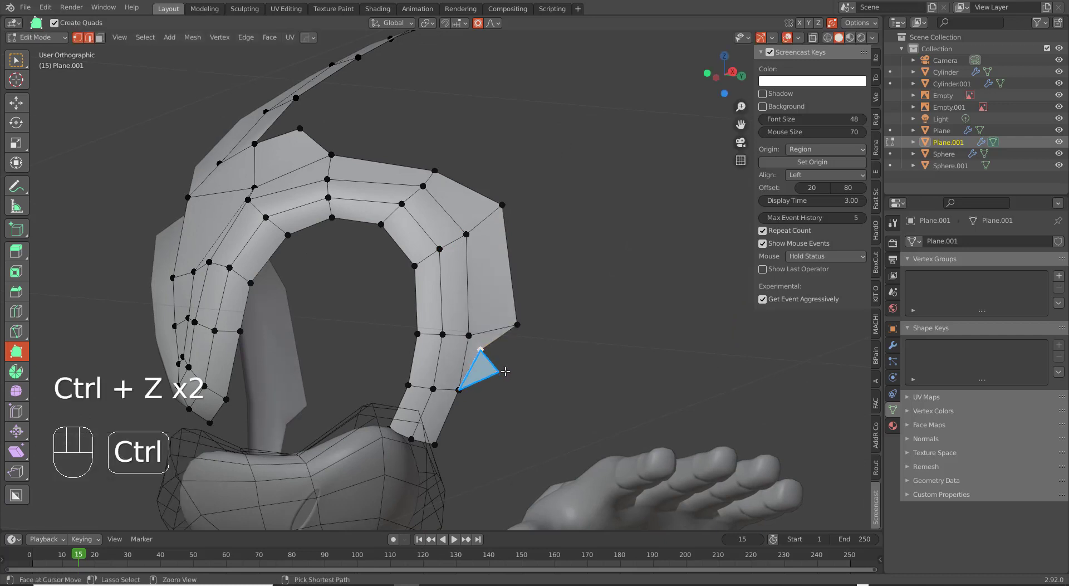
key("ctrl+z")
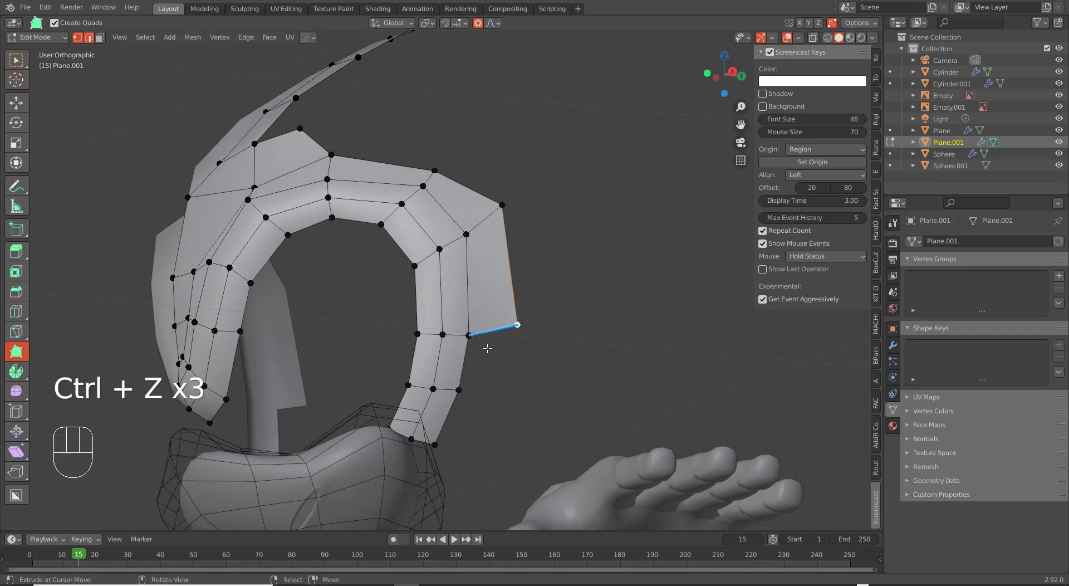
Add two more quads down the eye outline's outer side to its lower end, and nudge the upper outer corner vertex inward.
left_click(479, 342, "ctrl")
left_click_drag(481, 343, 506, 393)
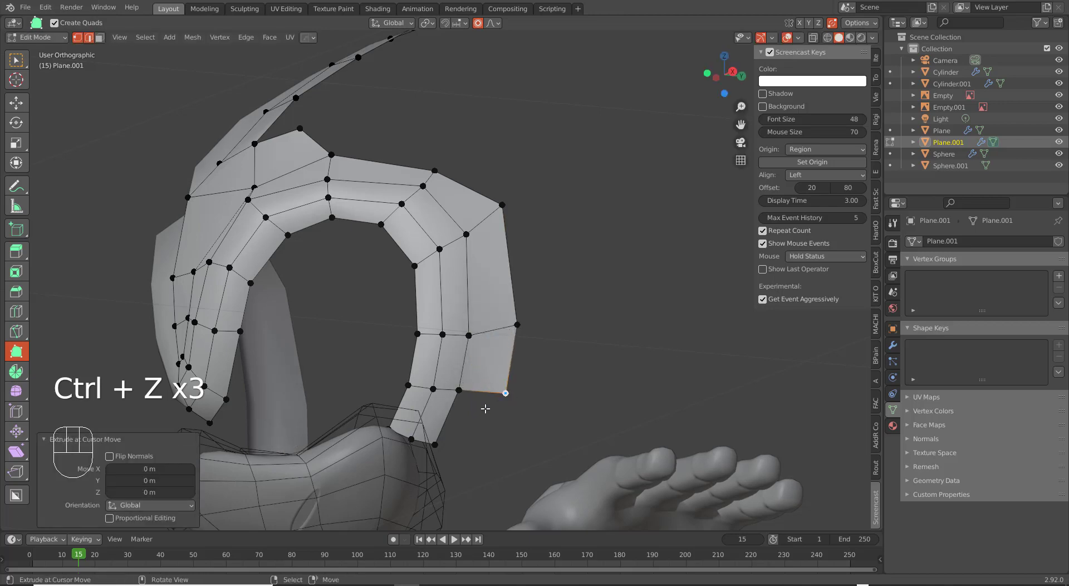
middle_click_drag(472, 399, 458, 366)
left_click_drag(468, 381, 478, 429, "ctrl")
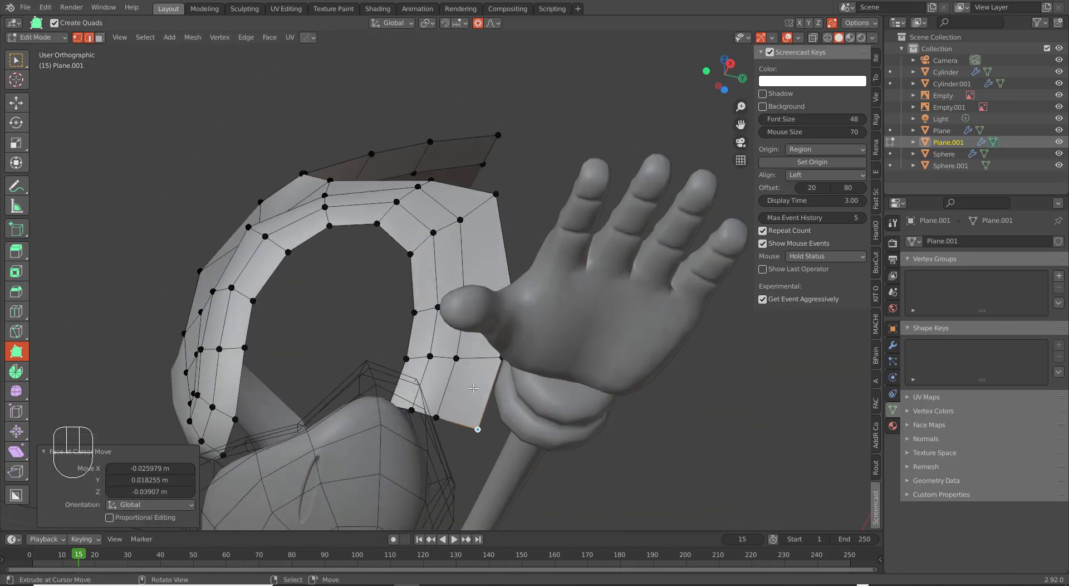
middle_click_drag(473, 388, 520, 373)
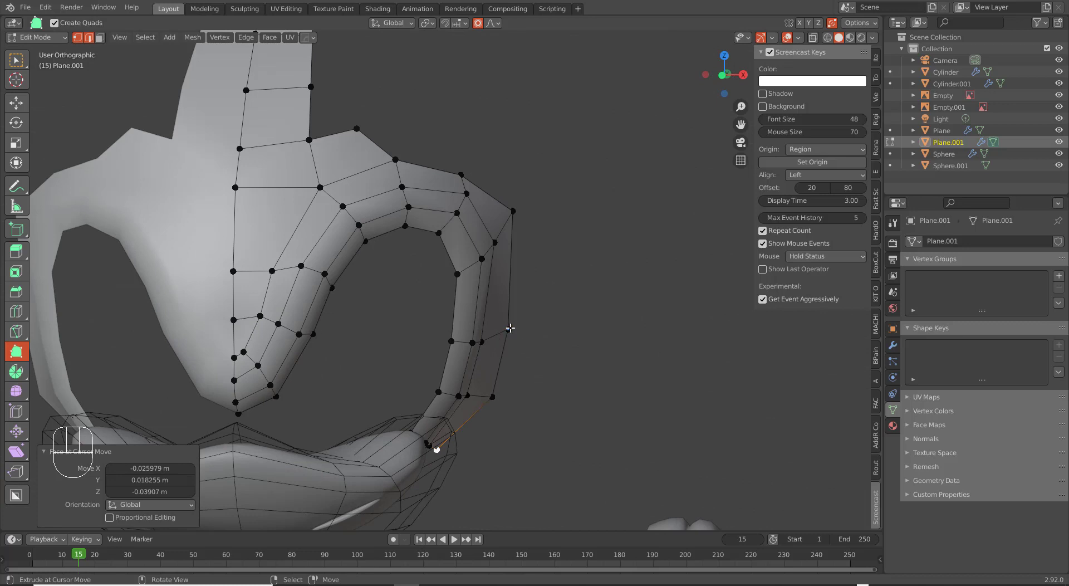
left_click(509, 212, "ctrl")
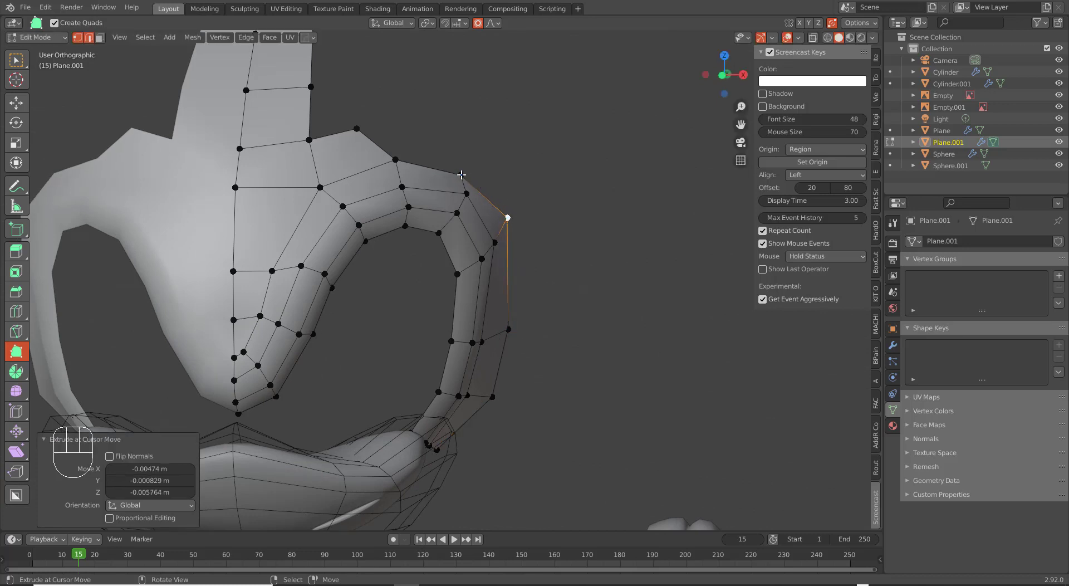
Reposition the eye outline's two upper outer corner vertices and nudge the neighbouring middle-loop vertices down its outer side.
left_click_drag(461, 175, 479, 167)
left_click_drag(510, 222, 516, 229)
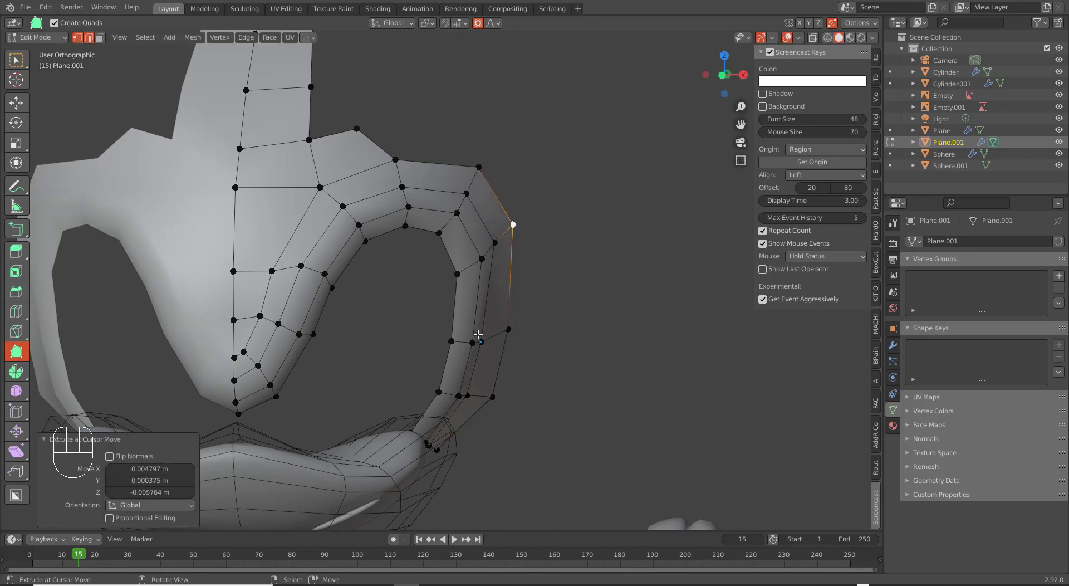
left_click_drag(484, 341, 477, 339)
middle_click_drag(477, 339, 480, 323)
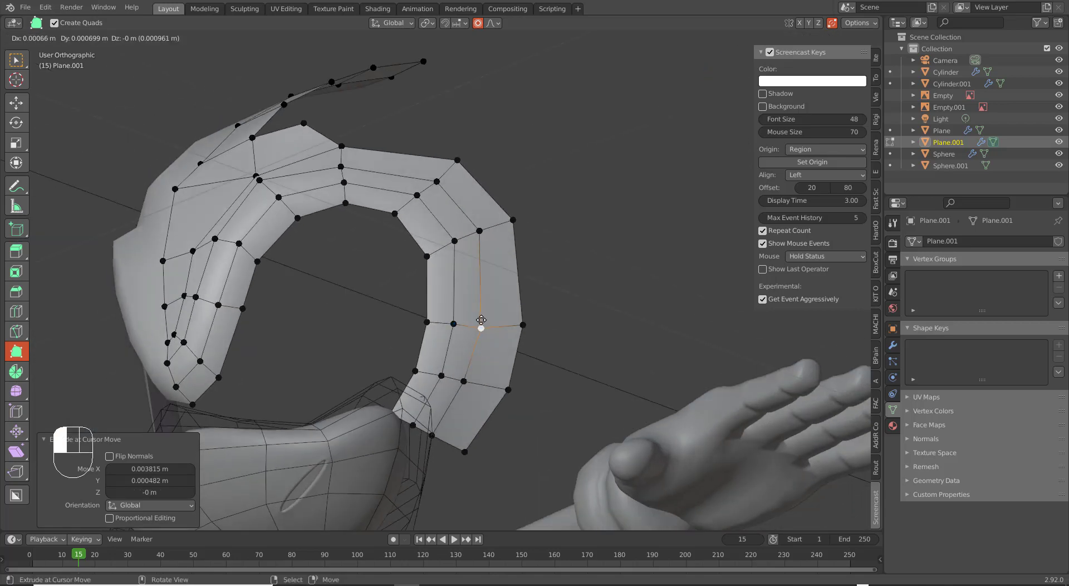
middle_click_drag(468, 377, 489, 377)
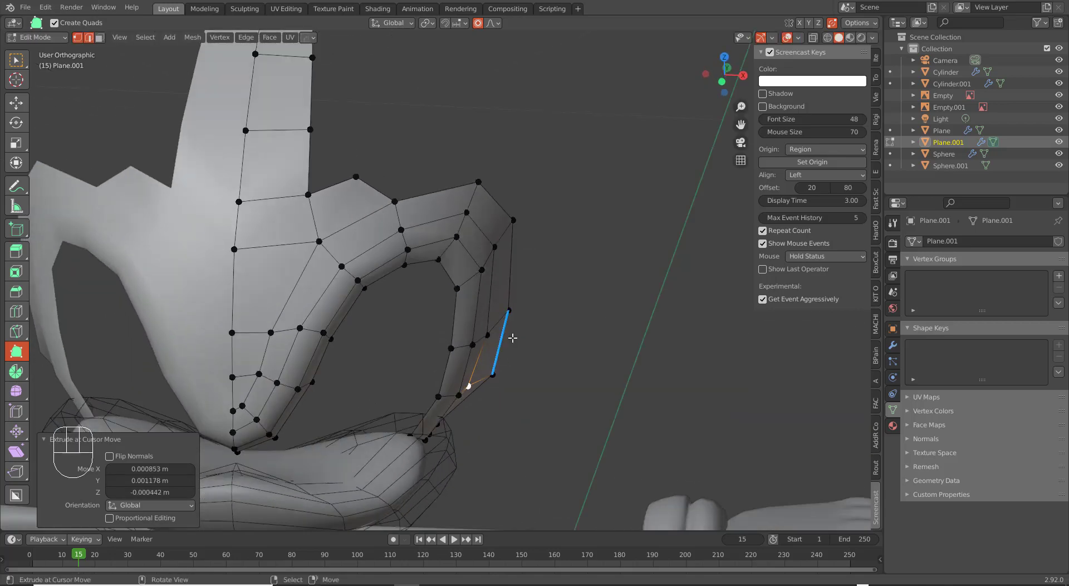
Select the middle vertical loop on the eye outline's outer side and push it out along its normals with Shrink/Fatten.
left_click(505, 269, "shift")
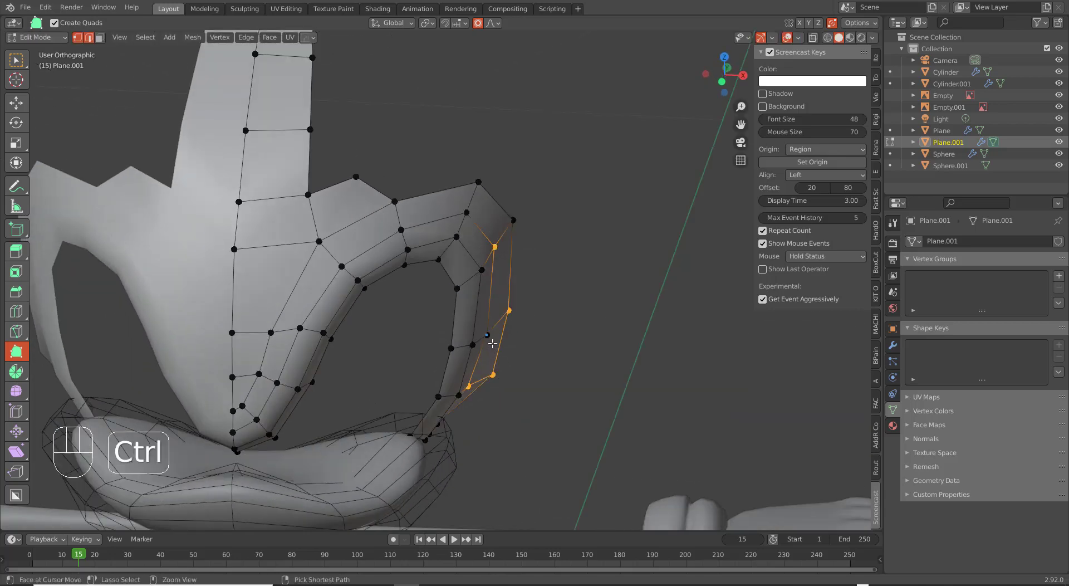
key("ctrl+z")
key("alt+s")
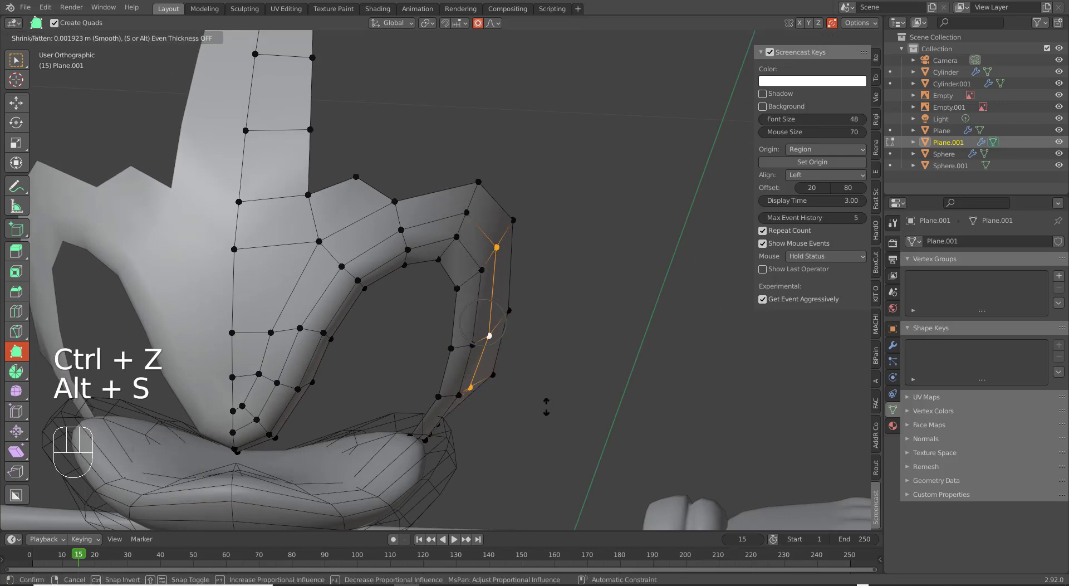
left_click(549, 411)
Move the outer corner vertex at the eye outline's lower end inward toward the muzzle with proportional editing.
middle_click_drag(549, 411, 412, 298)
middle_click_drag(445, 368, 435, 399)
right_click(451, 448)
mouse_move(450, 448)
middle_mouse_down()
mouse_move(478, 453)
mouse_move(385, 443)
mouse_move(422, 448)
mouse_move(513, 425)
mouse_move(446, 446)
middle_mouse_up()
key("g")
left_click(490, 458)
key("g")
left_click(445, 450)
key("g")
left_click(421, 441)
key("g")
left_click(408, 447)
key("g")
left_click(418, 466)
key("g")
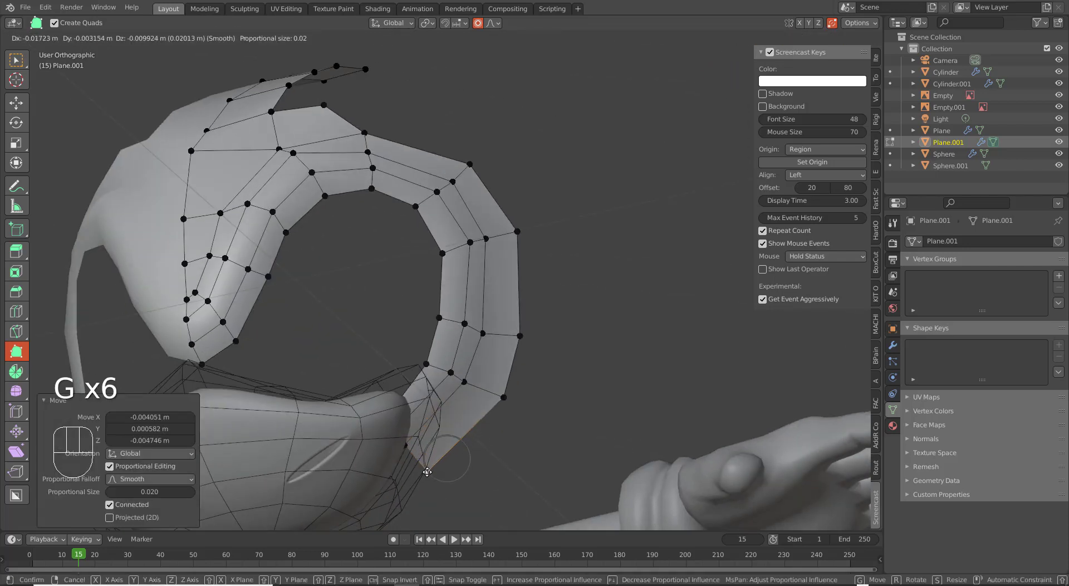
left_click(405, 434)
Shift the adjacent inner vertex at the eye outline's lower end toward the muzzle.
right_click(405, 444)
key("g")
left_click(399, 451)
scroll(332, 301, "down", 2)
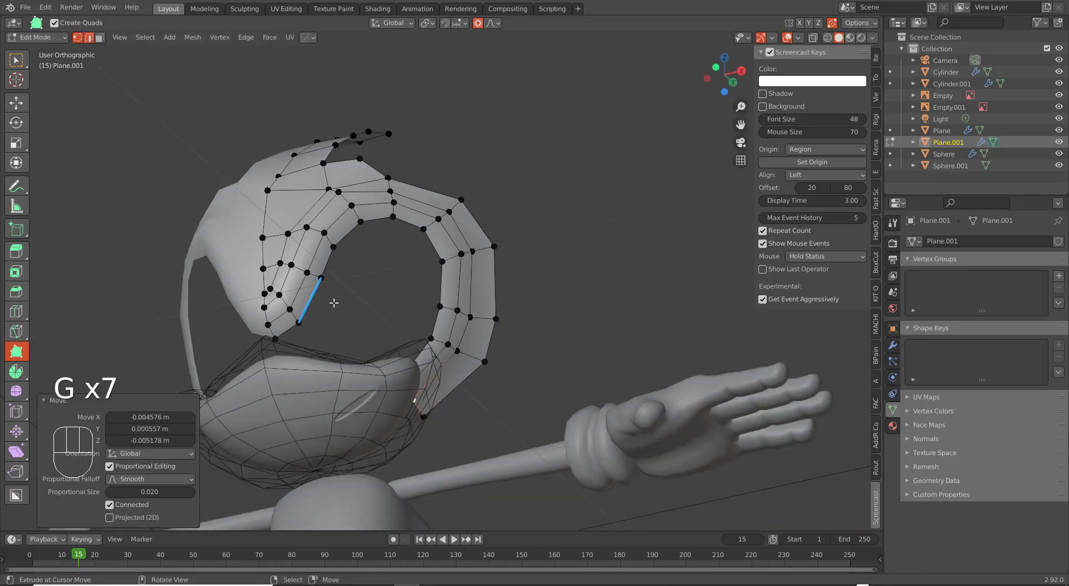
Move the outer-side vertex just above the eye outline's lower end about 0.005 m downward.
middle_click_drag(332, 301, 330, 338)
middle_click_drag(506, 370, 493, 395)
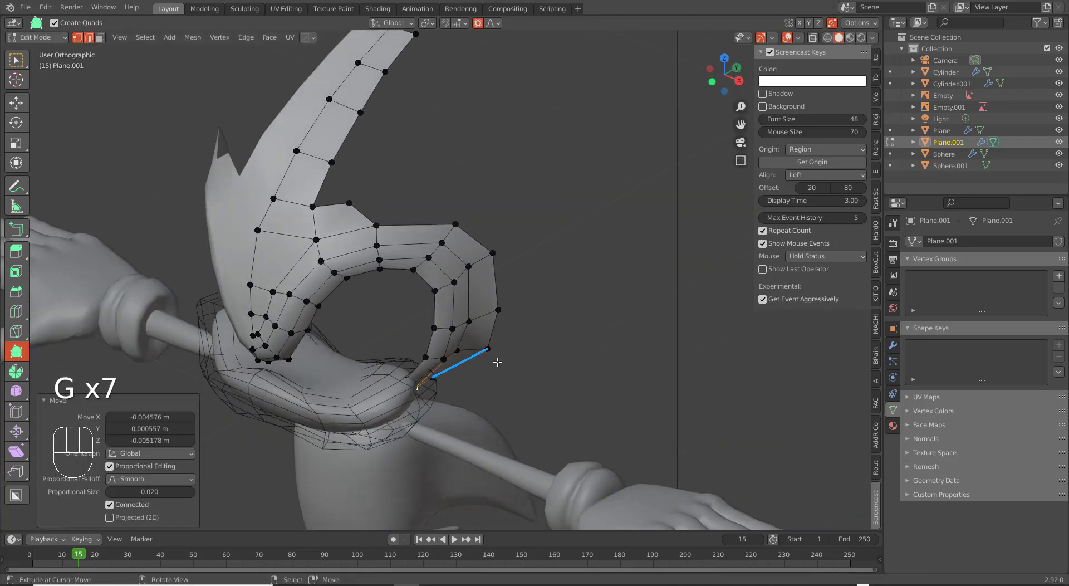
right_click(497, 351)
key("g")
left_click_drag(488, 345, 489, 352)
middle_click_drag(488, 352, 487, 295)
In front view, move the eye outline's upper outer corner vertex about 0.004 m along X and -0.01 m along Z.
middle_click_drag(259, 258, 476, 365)
key("KP_1")
middle_click_drag(391, 154, 404, 213, "shift")
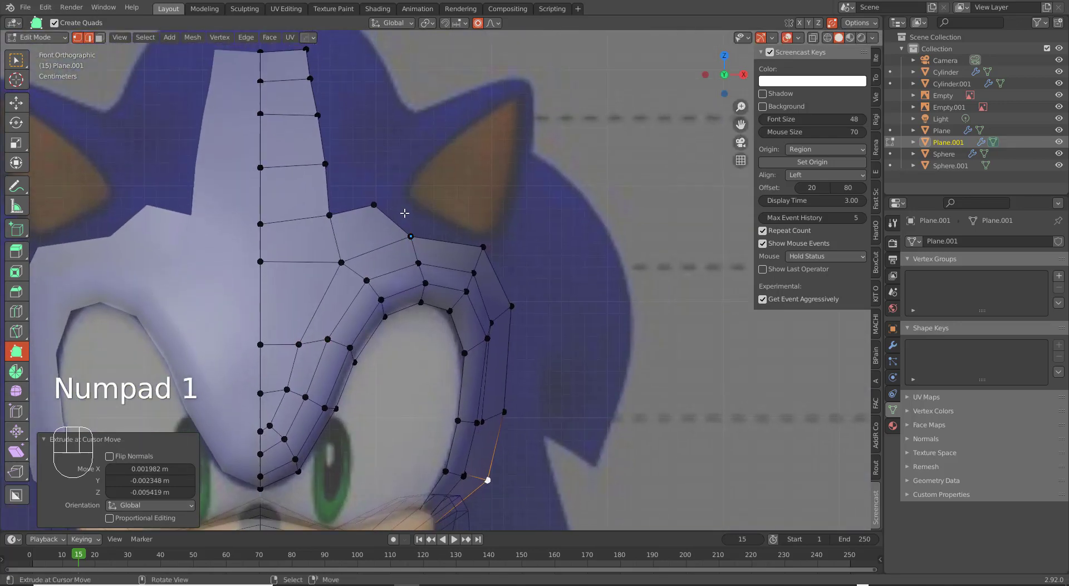
left_click_drag(478, 250, 488, 259)
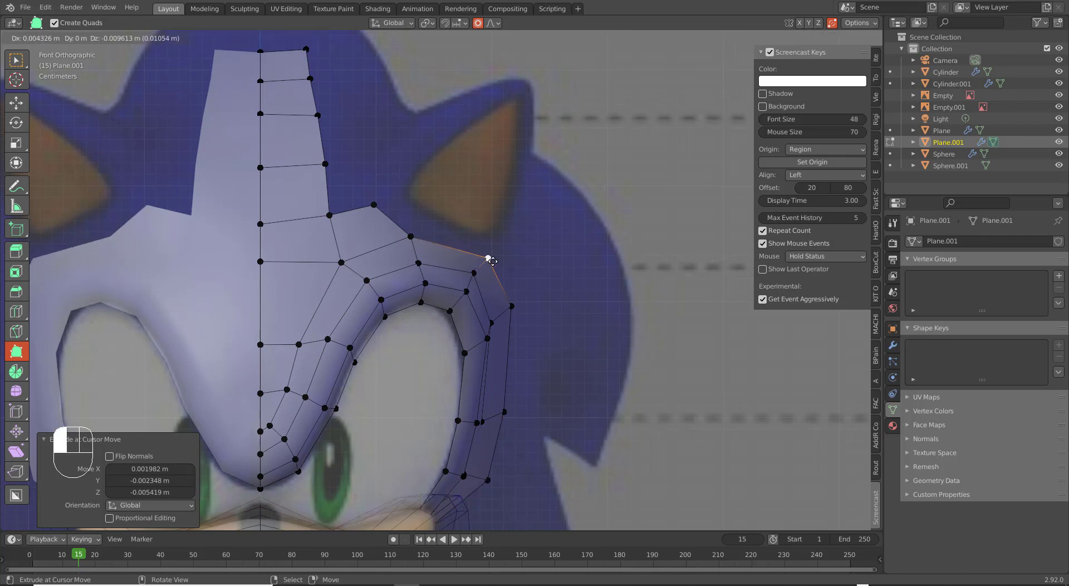
Add two quads beside the forehead strip, building upward from the eye outline along the ear's inner edge.
left_click(411, 238)
left_click_drag(410, 238, 366, 120)
middle_click_drag(365, 120, 297, 207)
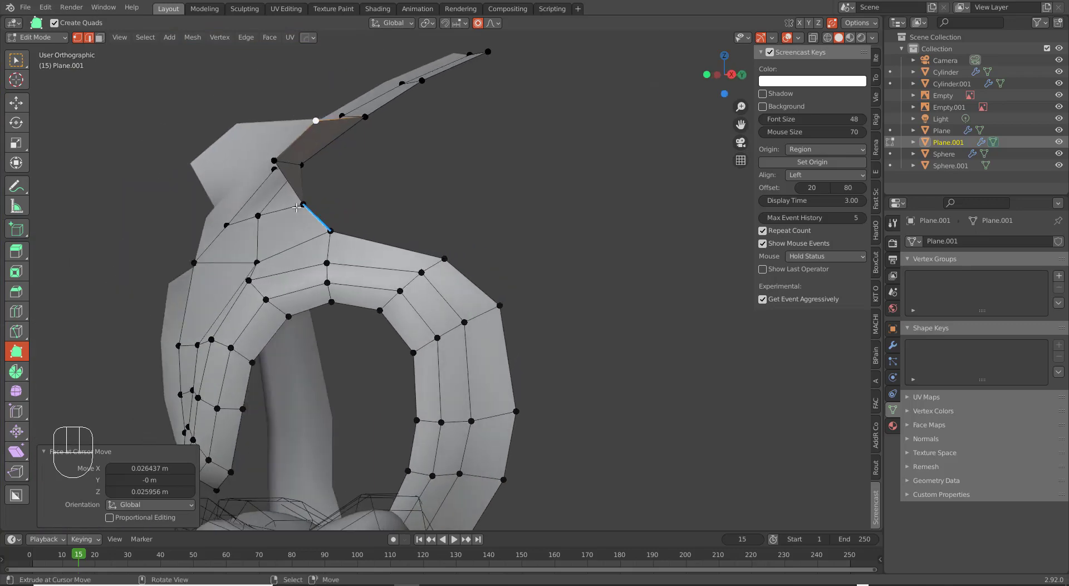
left_click_drag(276, 159, 386, 127, "ctrl")
Nudge the outer vertices of the new quads beside the forehead strip inward to follow the head's curve.
middle_click_drag(385, 127, 439, 207)
left_click_drag(431, 196, 417, 197)
left_click_drag(406, 154, 386, 159)
left_click_drag(416, 198, 404, 205)
scroll(482, 349, "down", 2)
middle_click_drag(482, 349, 410, 246)
left_click_drag(402, 194, 398, 195)
Move the lowest outer vertex beside the forehead strip about 0.01 m along Y and adjust the neighbouring forehead vertex.
middle_click_drag(492, 298, 465, 228)
middle_click_drag(369, 241, 302, 237)
left_click_drag(358, 231, 366, 227)
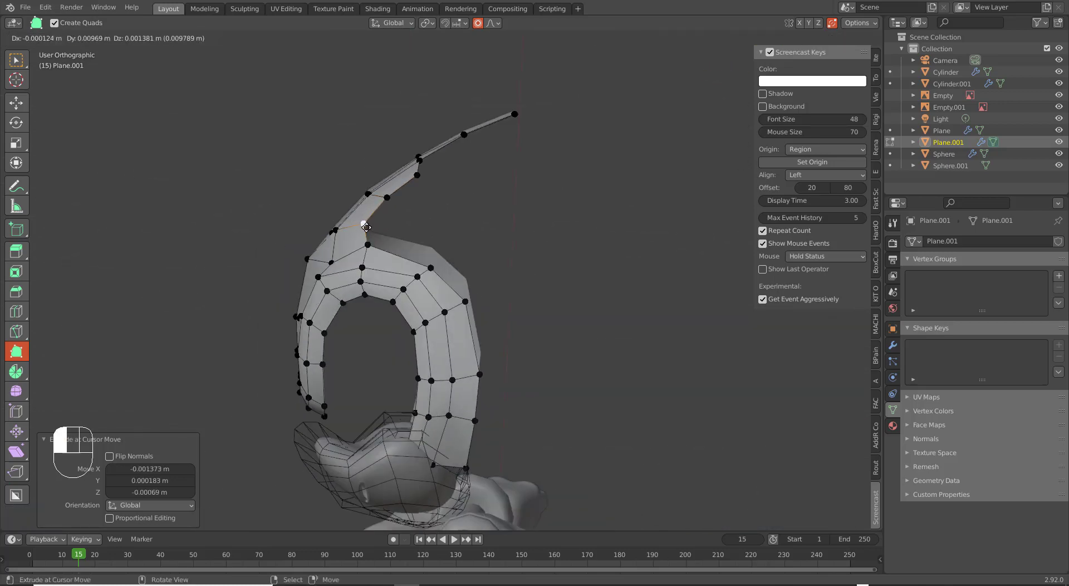
middle_click_drag(366, 228, 305, 233)
left_click_drag(295, 229, 291, 225)
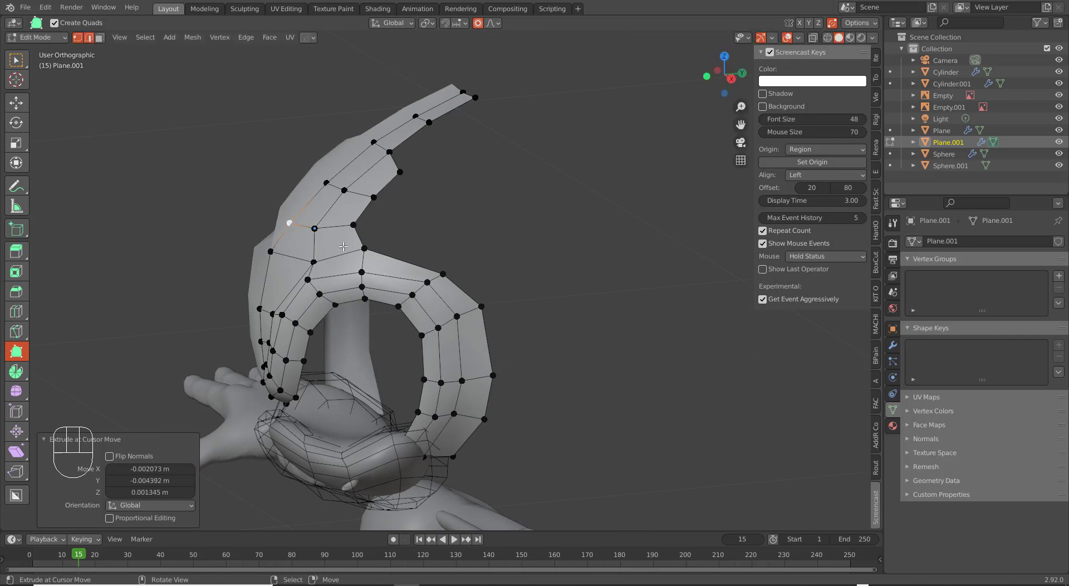
Lift the forehead's centre-line vertices up to the strip's tip, raising the tip vertex about 0.005 m along Z.
middle_click_drag(344, 246, 334, 225)
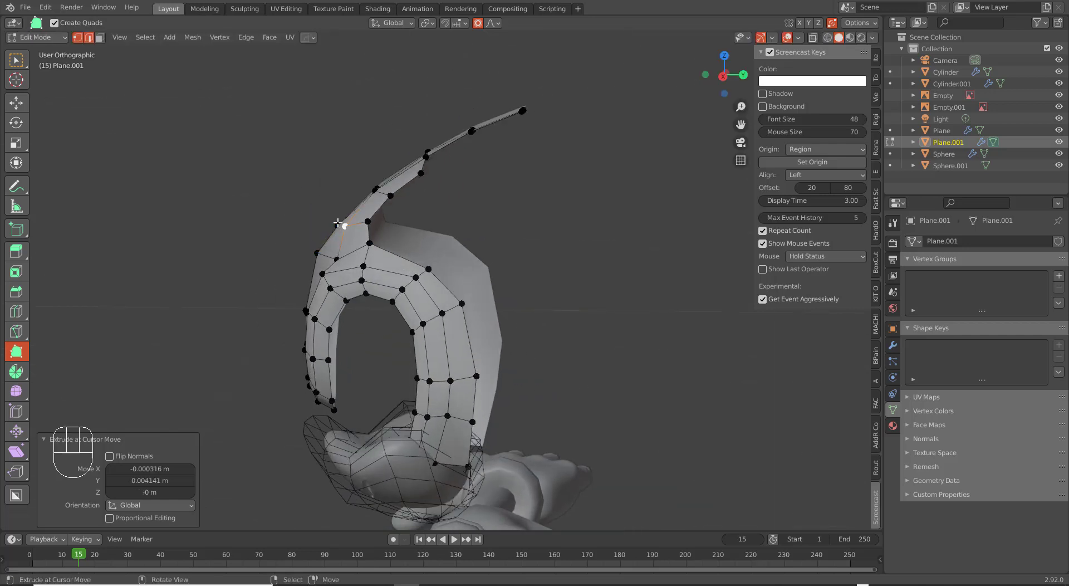
left_click_drag(338, 223, 335, 221)
middle_click_drag(336, 221, 349, 218)
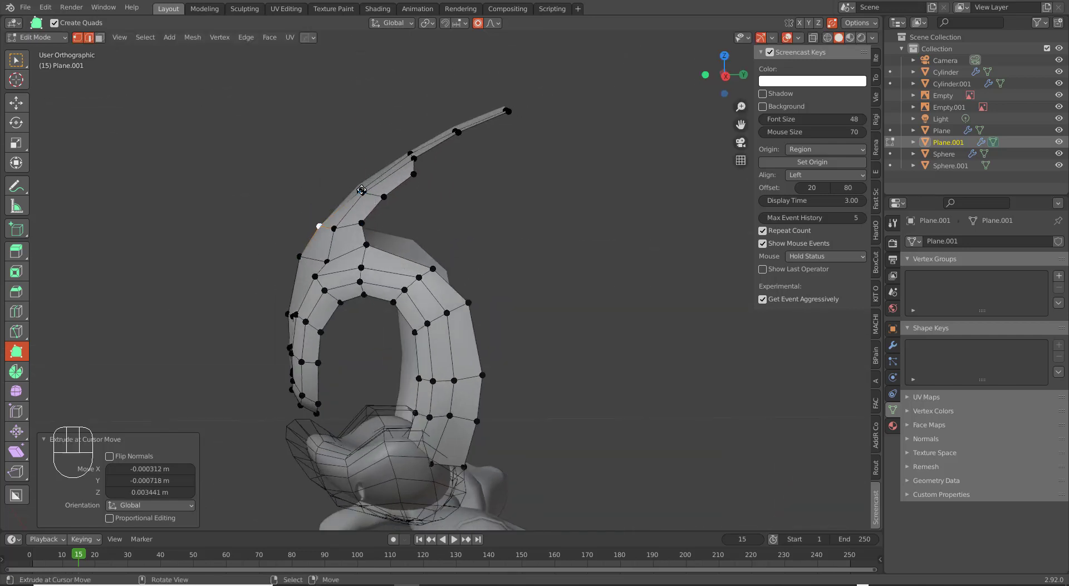
left_click_drag(362, 191, 356, 186)
middle_click_drag(357, 186, 377, 185)
left_click_drag(395, 152, 443, 125)
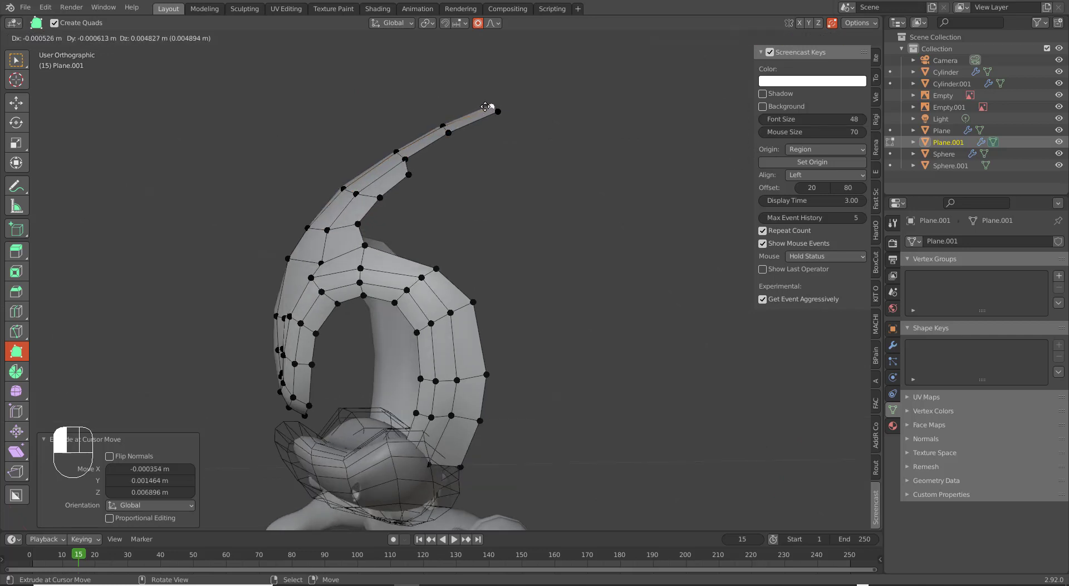
middle_click_drag(494, 106, 454, 232)
In side view, move the two outer vertices above the eye outline backward to follow the ear's front base.
key("KP_1")
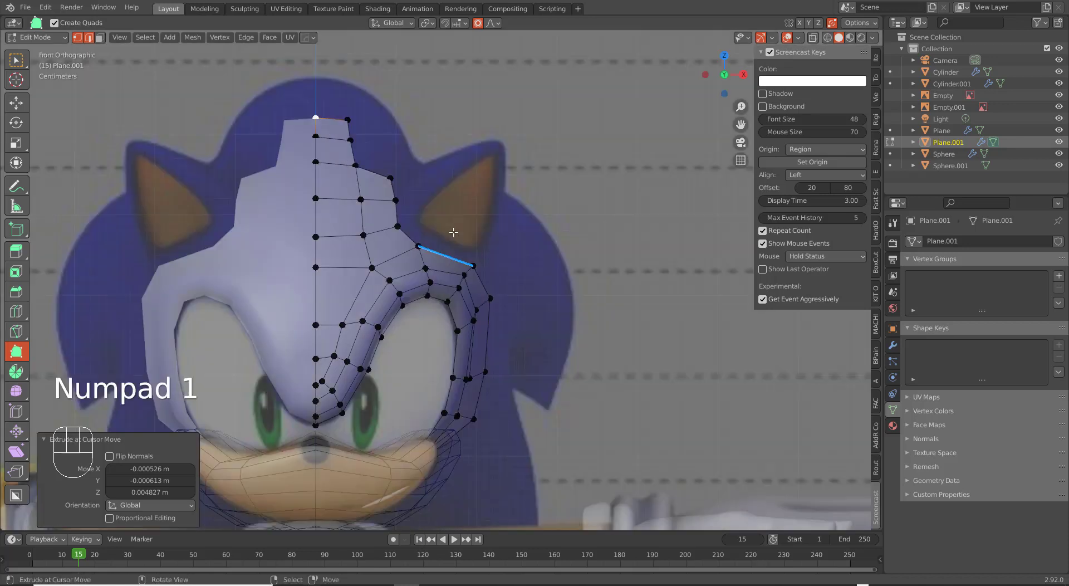
scroll(434, 304, "up", 1)
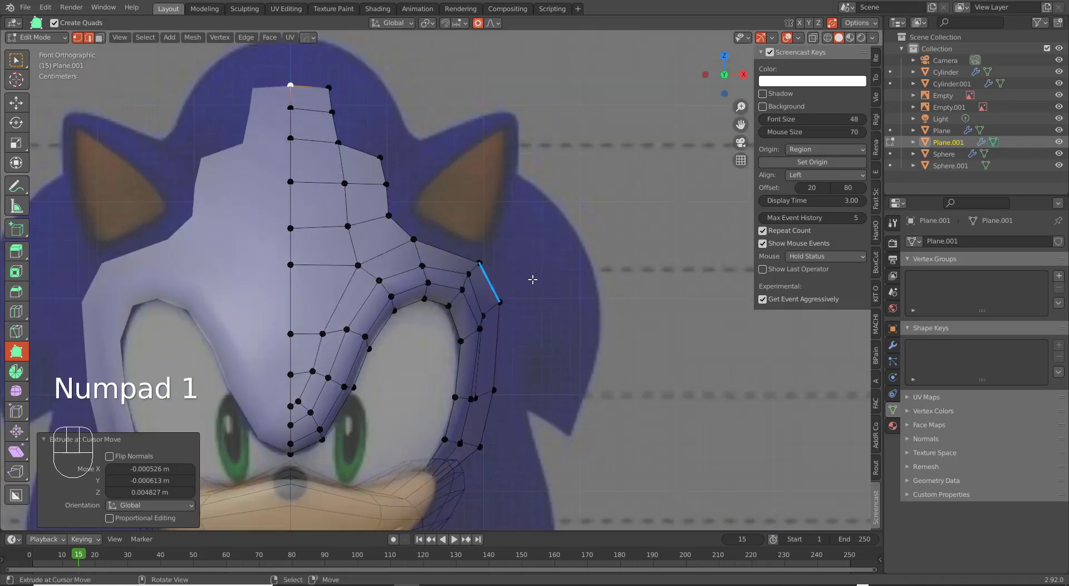
scroll(501, 324, "down", 3)
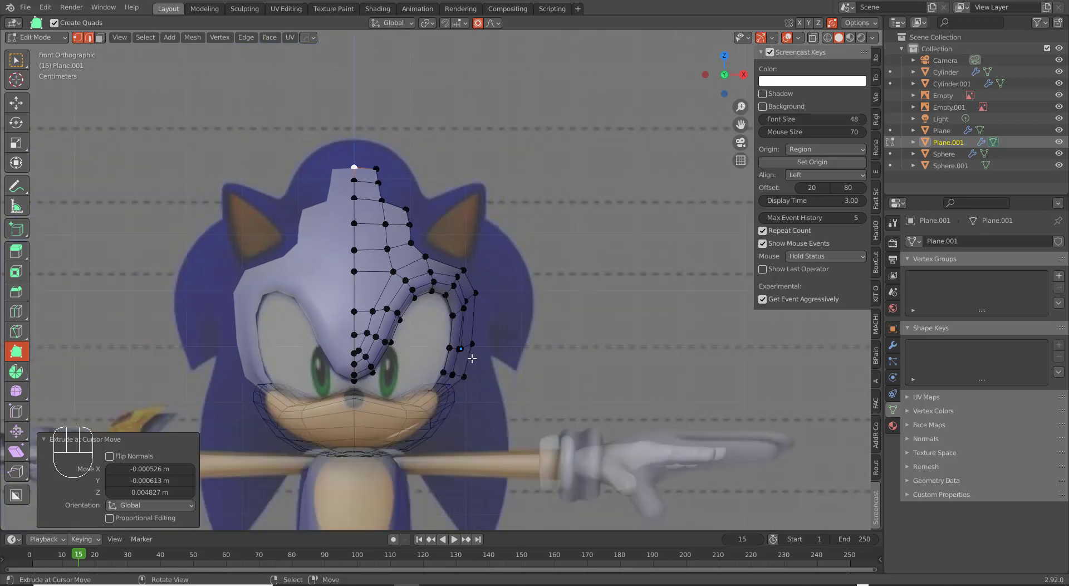
scroll(512, 336, "up", 2)
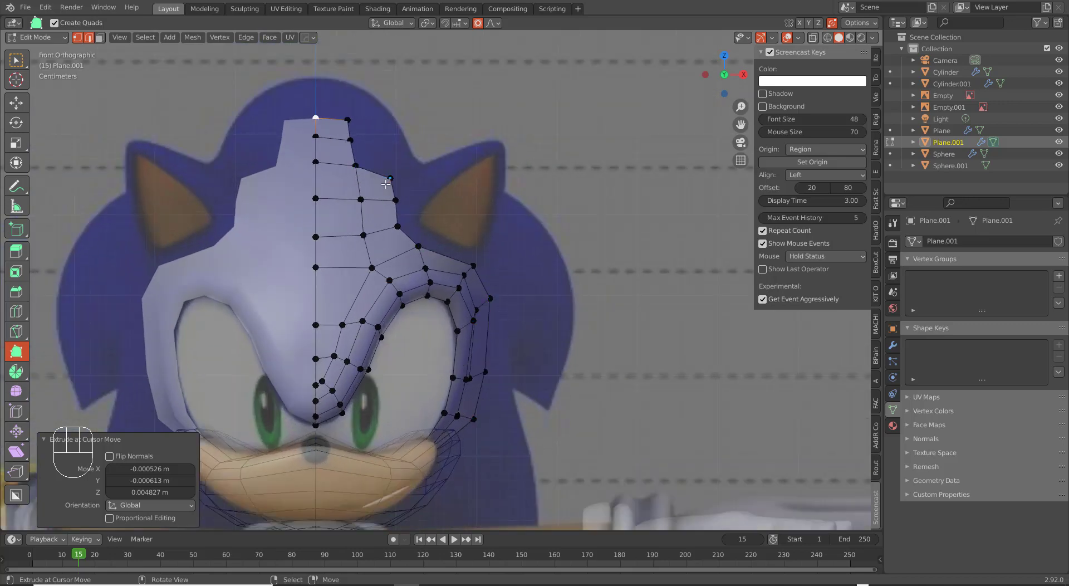
middle_click_drag(483, 390, 370, 368)
key("KP_3")
scroll(262, 181, "up", 3)
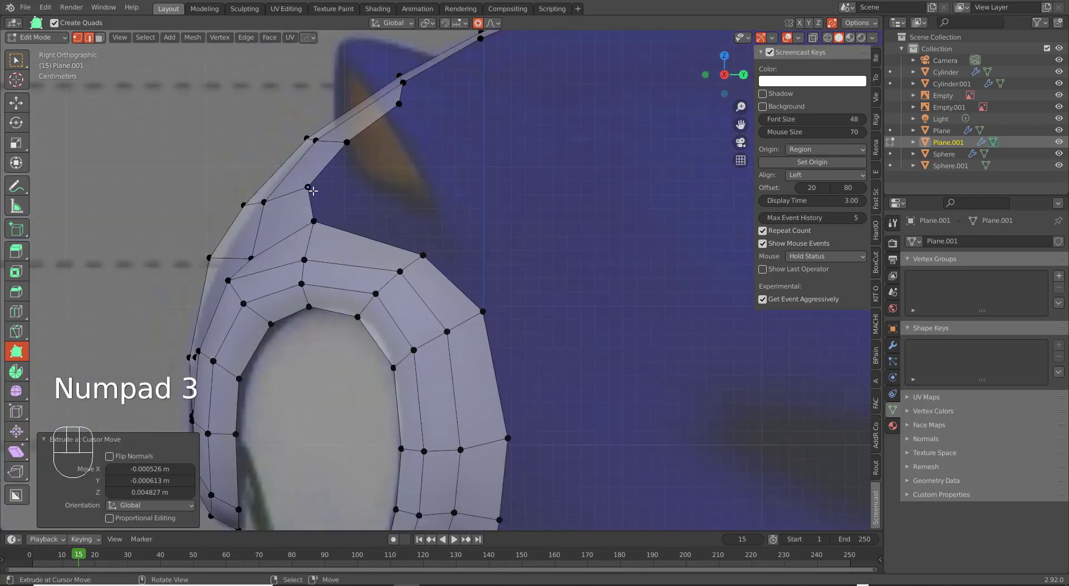
left_click_drag(311, 189, 331, 181)
left_click_drag(312, 223, 340, 207)
Extrude a strip of quads backward from the eye outline's upper outer edge and turn it upward behind the ear.
scroll(456, 248, "down", 2)
left_click_drag(465, 266, 503, 241)
left_click_drag(468, 240, 615, 224)
key("KP_1")
key("KP_3")
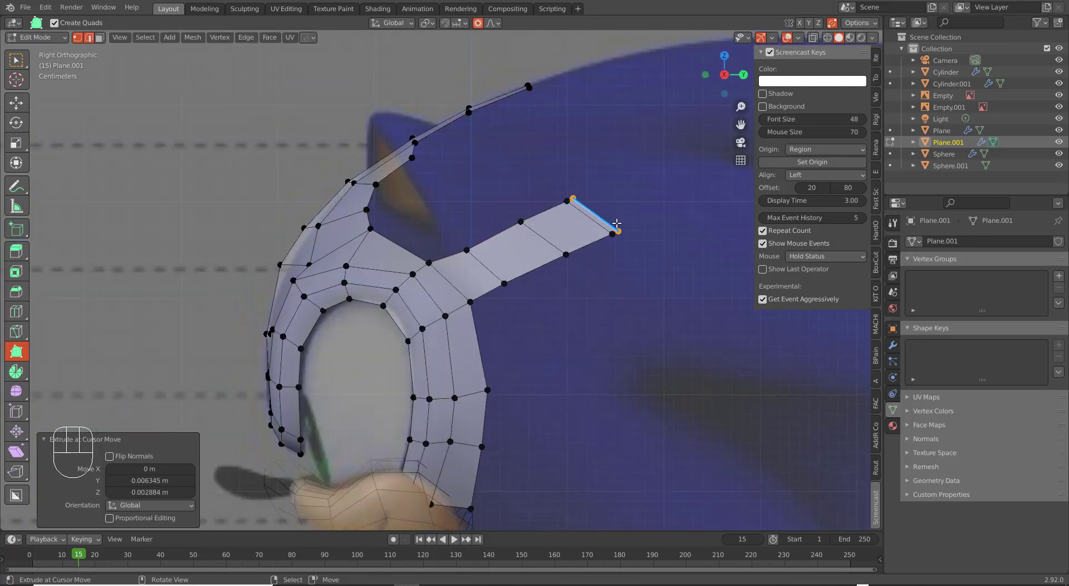
key("ctrl+z")
key("ctrl+z")
left_click_drag(551, 226, 609, 194)
left_click_drag(623, 224, 607, 236)
left_click_drag(580, 189, 539, 155)
Reposition the strip's end vertices behind the ear in front view and extend the strip toward the forehead.
middle_click_drag(529, 237, 617, 239)
key("g")
left_click(518, 166)
key("KP_1")
left_click_drag(462, 172, 452, 183)
left_click_drag(461, 147, 358, 134)
Adjust the extended strip's vertices above the ear in angled and side views to follow the head's curvature.
middle_click_drag(574, 215, 493, 208)
key("g")
left_click(487, 197)
key("KP_3")
key("g")
left_click(487, 177)
Fill two faces between the strip above the ear and the forehead strip, closing the ring around the ear.
right_click(472, 137, "shift")
key("f")
middle_click_drag(473, 137, 515, 181)
right_click(370, 180)
key("f")
Nudge the upper and inner vertices of the ear opening to even out its outline.
middle_click_drag(434, 189, 384, 212)
key("KP_1")
scroll(399, 213, "up", 3)
middle_click_drag(390, 157, 341, 239, "shift")
left_click_drag(424, 129, 422, 126)
left_click_drag(365, 177, 369, 178)
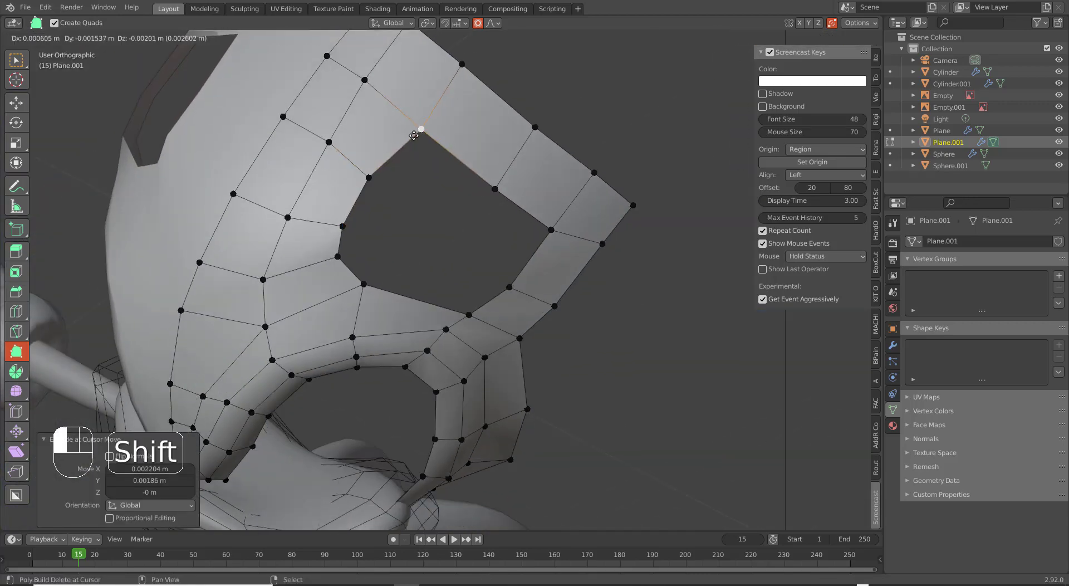
Select the ear opening's boundary loop and turn on the Statistics viewport overlay.
left_click(439, 154, "alt")
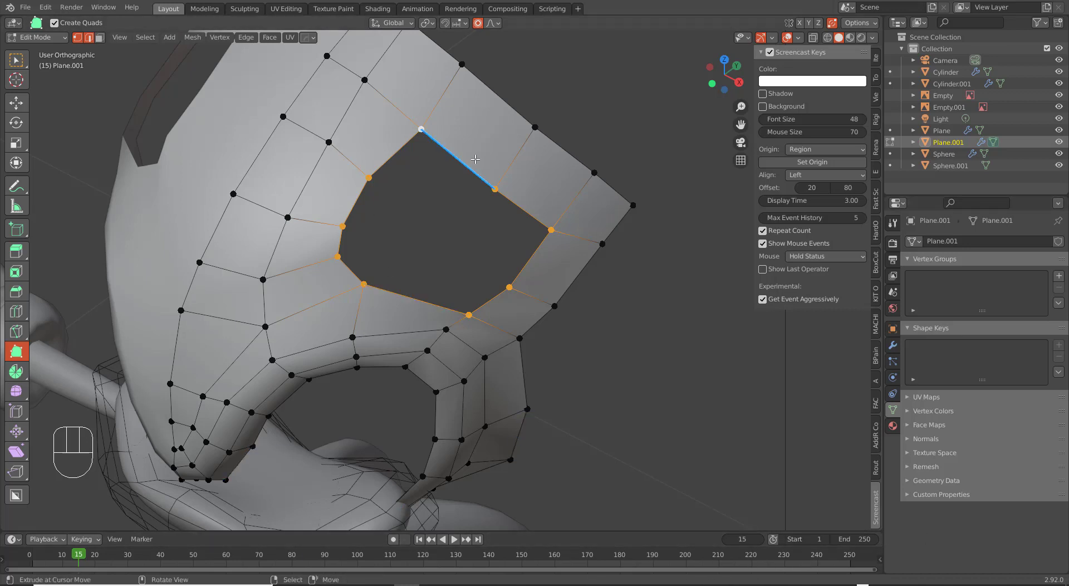
left_click(874, 38)
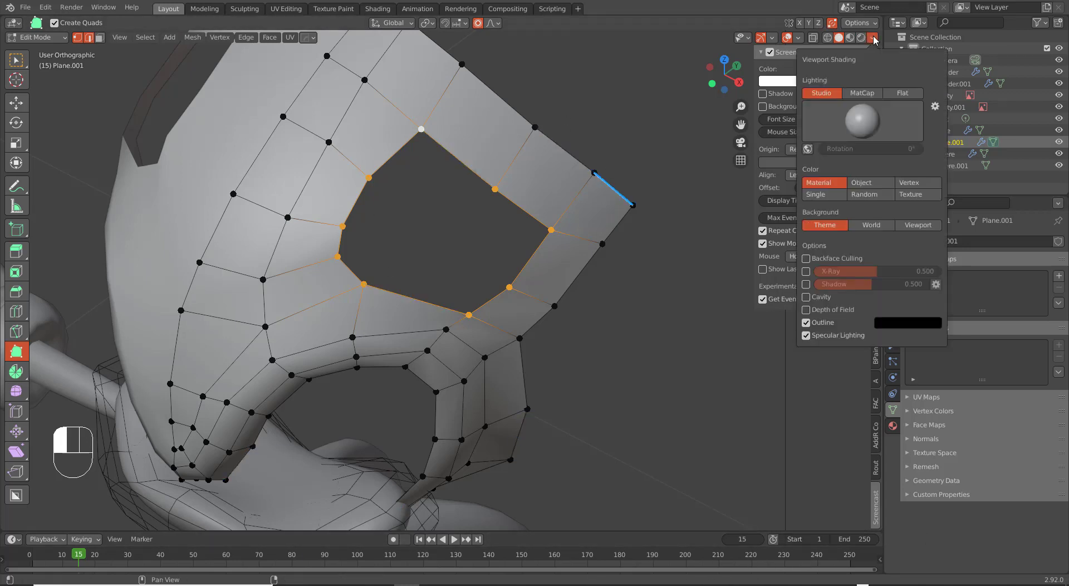
left_click(798, 38)
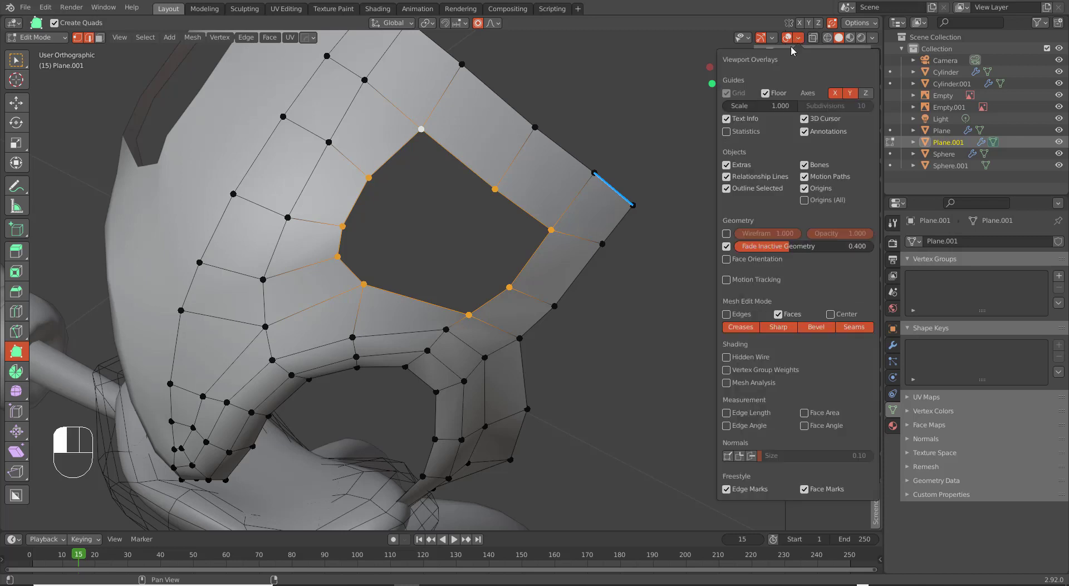
left_click(748, 132)
key("n")
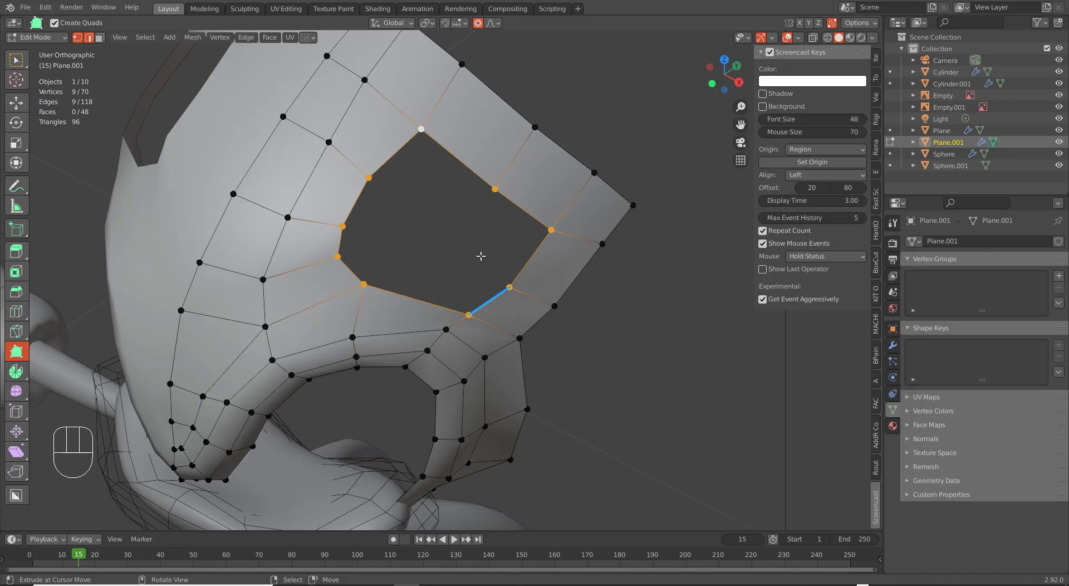
Select the forehead's crossing edge row that ends at the ear opening and examine the opening from several angles.
middle_click_drag(483, 253, 334, 206)
middle_click_drag(359, 251, 384, 246)
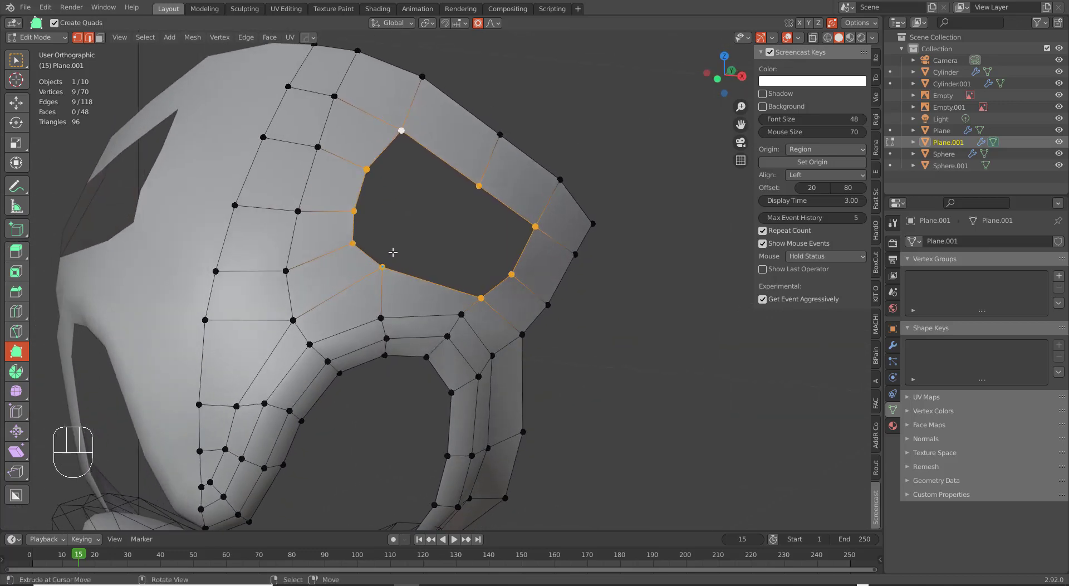
left_click(330, 214, "alt")
middle_click_drag(331, 221, 314, 195)
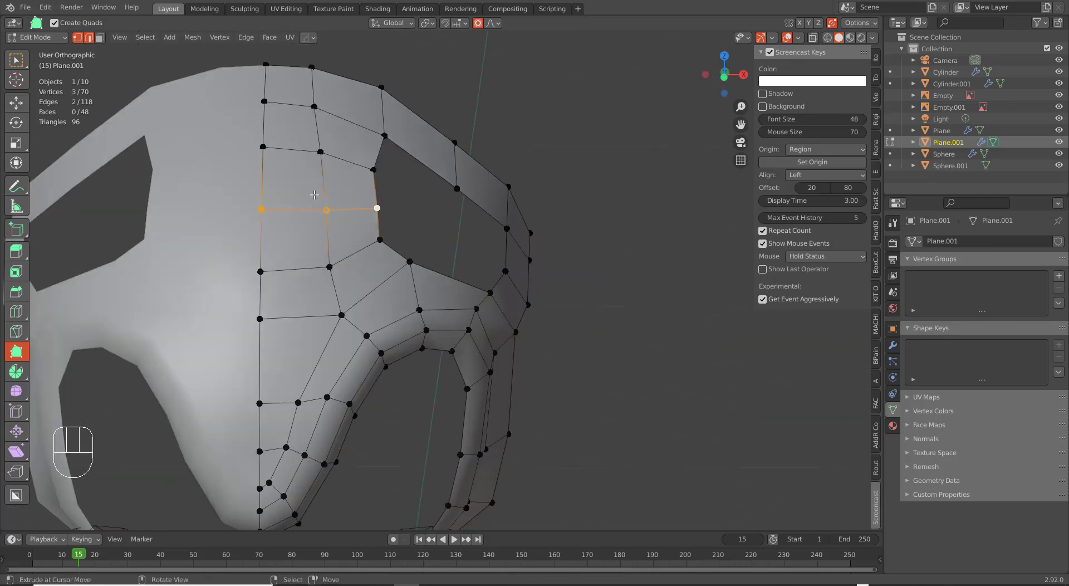
middle_click_drag(379, 227, 256, 252)
middle_click_drag(294, 202, 461, 196)
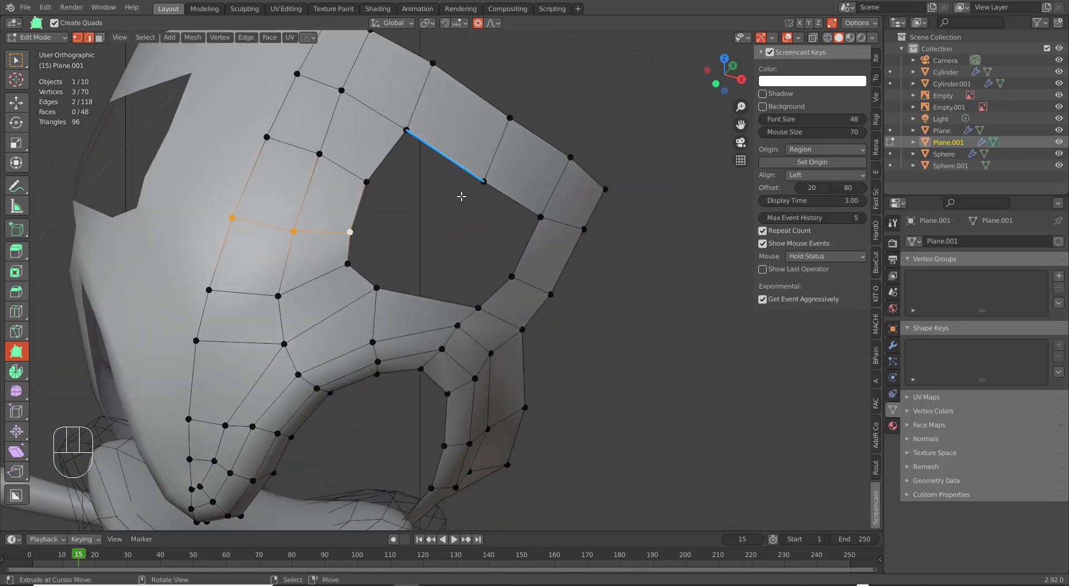
middle_click_drag(490, 237, 500, 201)
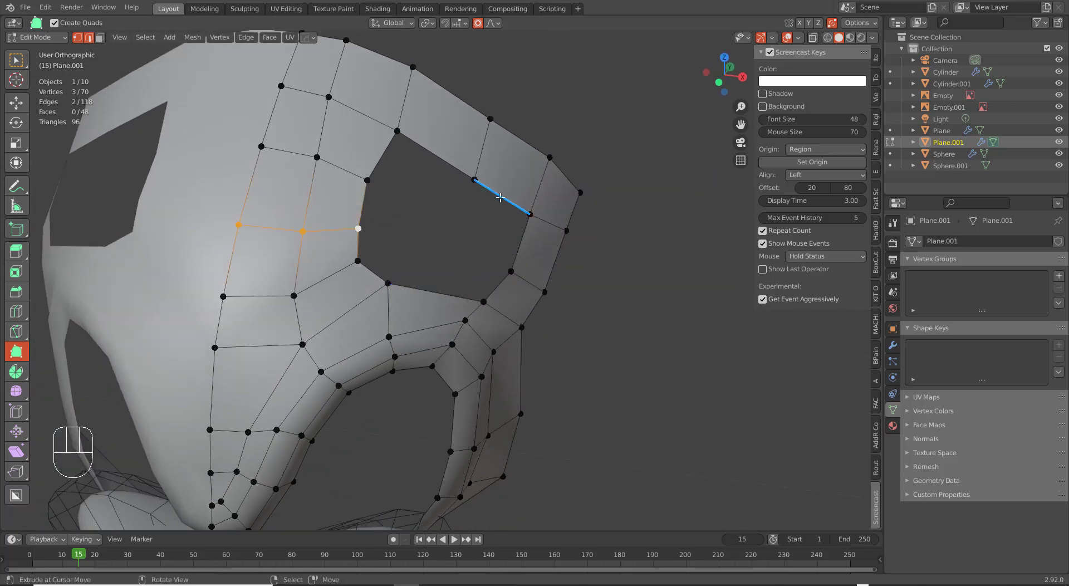
Add a loop cut across the eye outline's upper side, running from the ear opening down to the eye.
key("ctrl+r")
left_click(433, 298)
middle_click_drag(432, 298, 366, 339)
Select the three crossing-edge vertices on the forehead side of the new loop and edge-slide them toward the forehead.
right_click(371, 343)
right_click(370, 320, "shift")
right_click(368, 305, "shift")
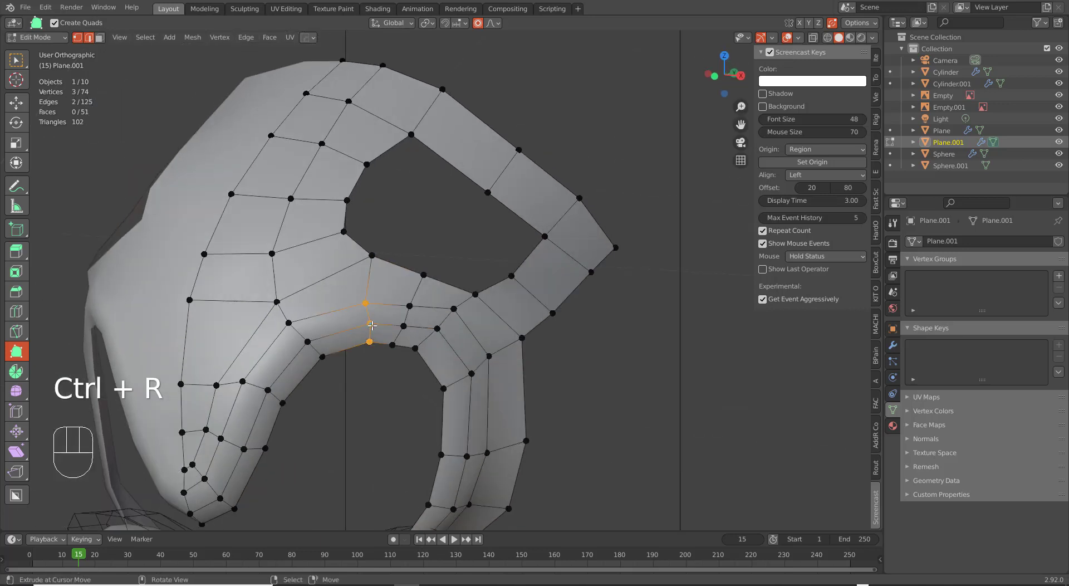
key("g")
key("g")
left_click(426, 346)
Edge-slide the crossing edge on the outer side of the new loop toward the eye outline's outer side.
right_click(427, 346)
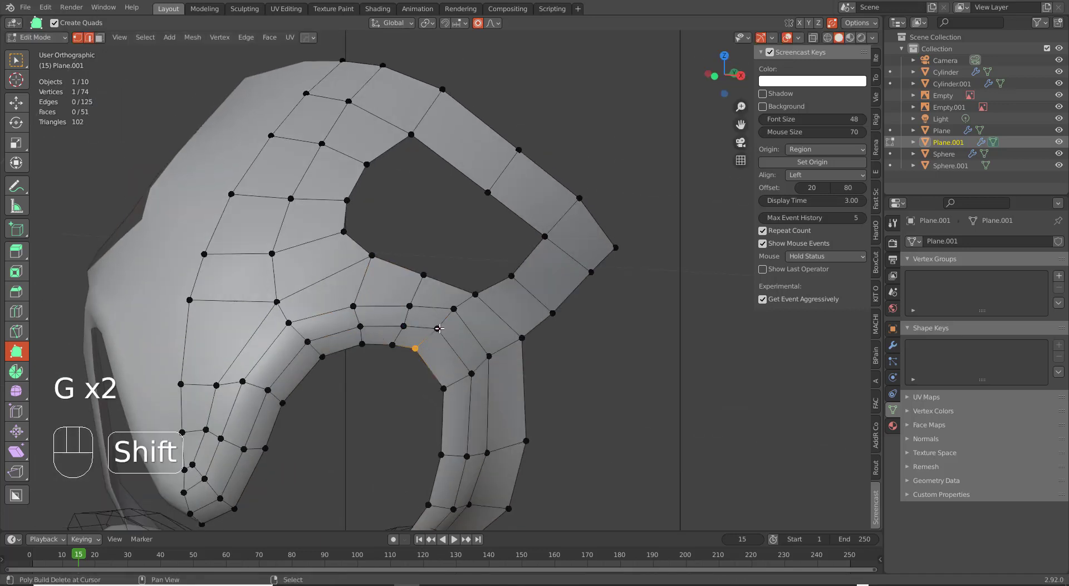
key("g")
key("g")
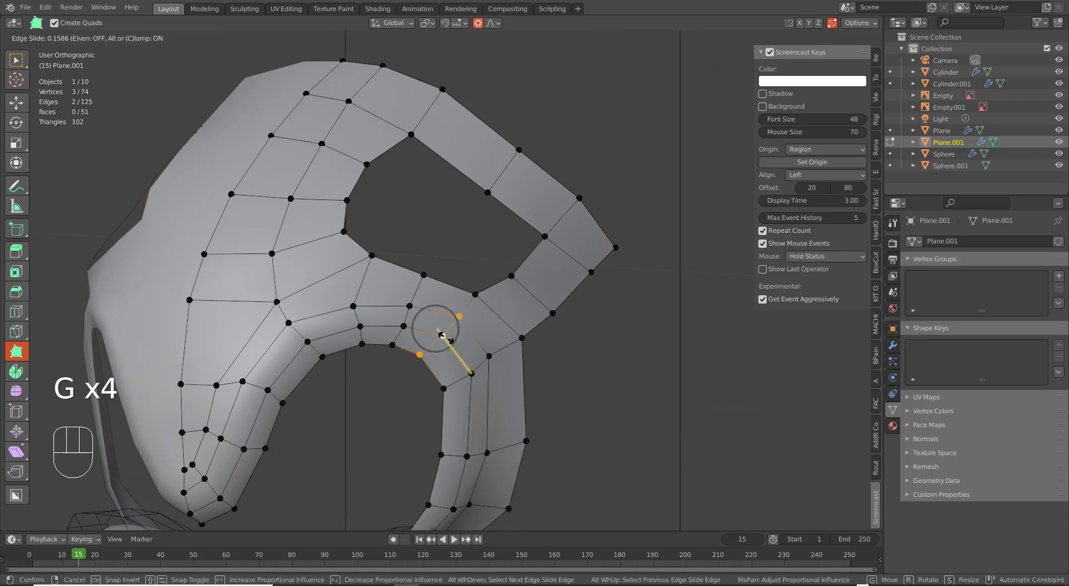
left_click(447, 341)
Edge-slide the middle crossing edge row above the eye toward the eye outline's outer side, and clear the selection.
right_click(405, 327)
right_click(394, 345, "shift")
right_click(410, 308, "shift")
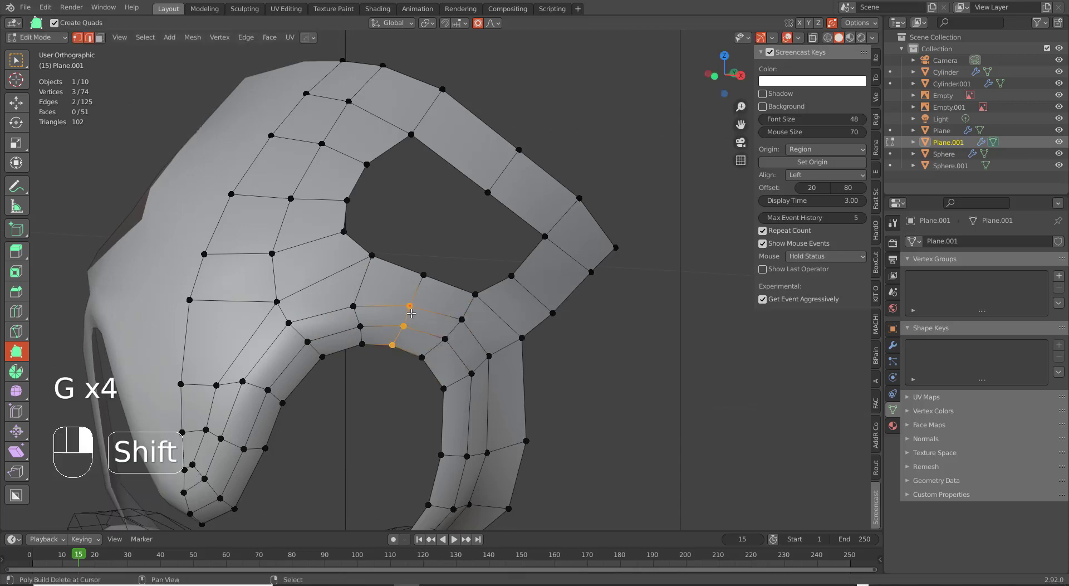
key("g")
key("g")
left_click(393, 370)
middle_click_drag(393, 370, 204, 323)
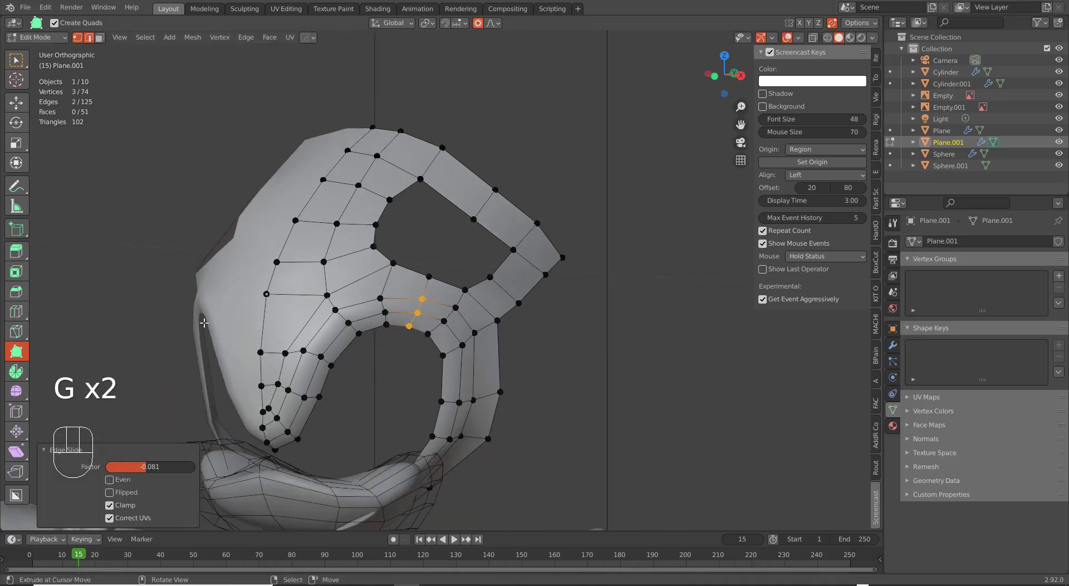
key("a")
key("a")
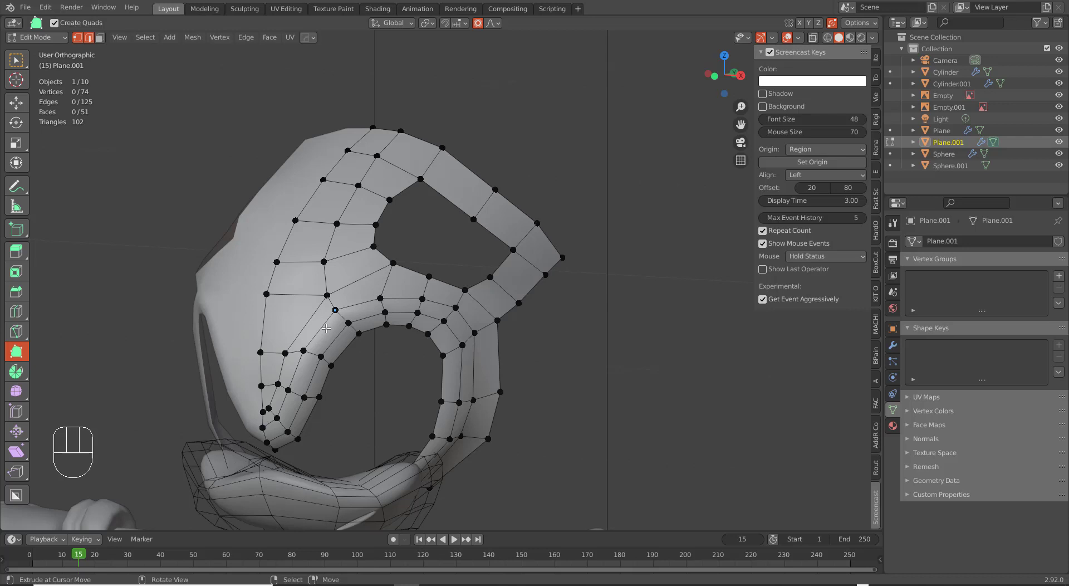
In front view, reposition the ear opening's upper inner corner and outer-side vertices to fit the reference ear's base.
middle_click_drag(459, 239, 469, 262)
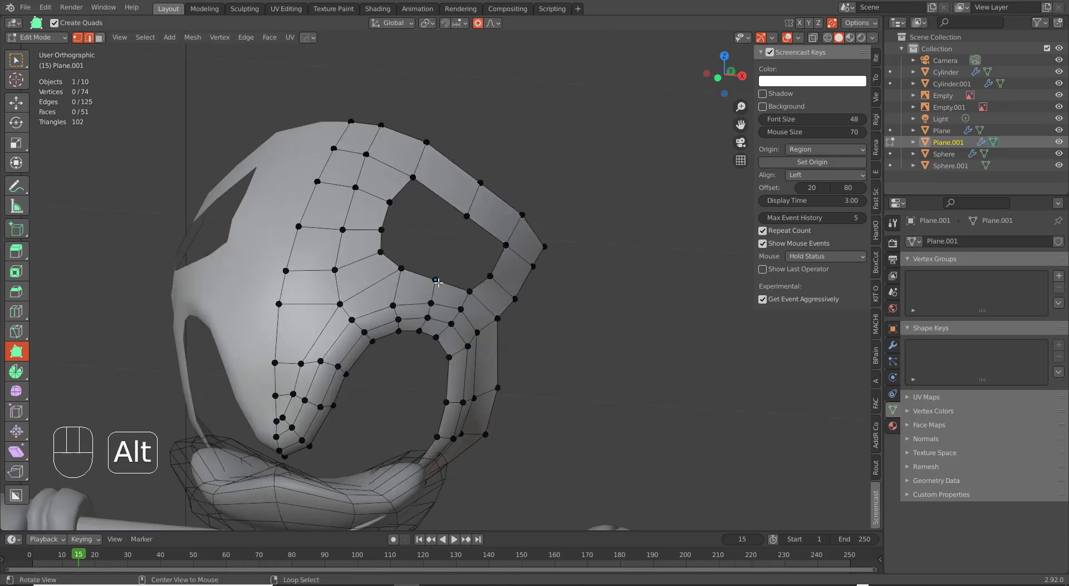
left_click(421, 277, "alt")
scroll(434, 296, "up", 3)
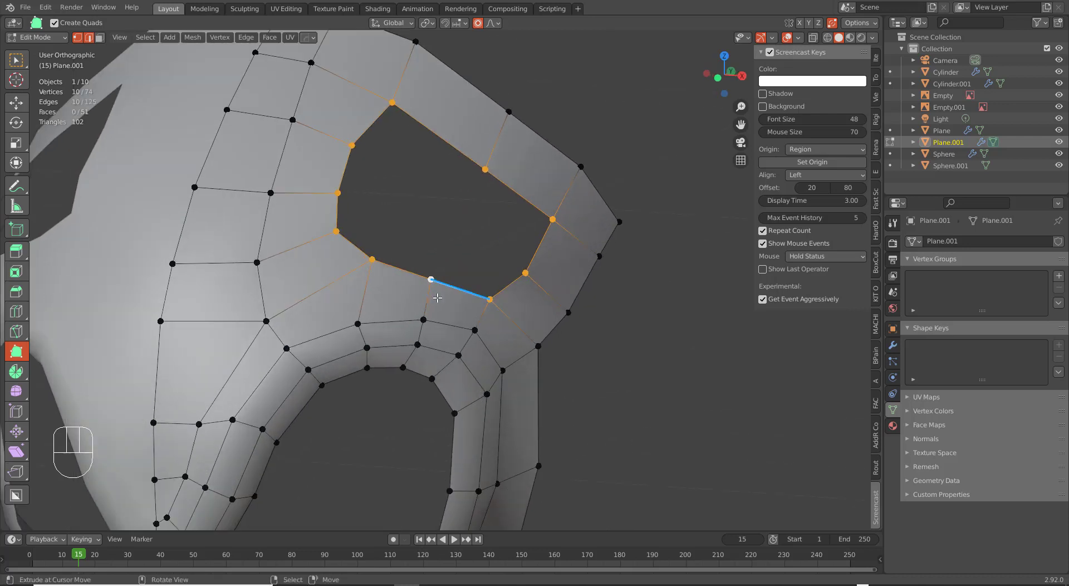
key("KP_1")
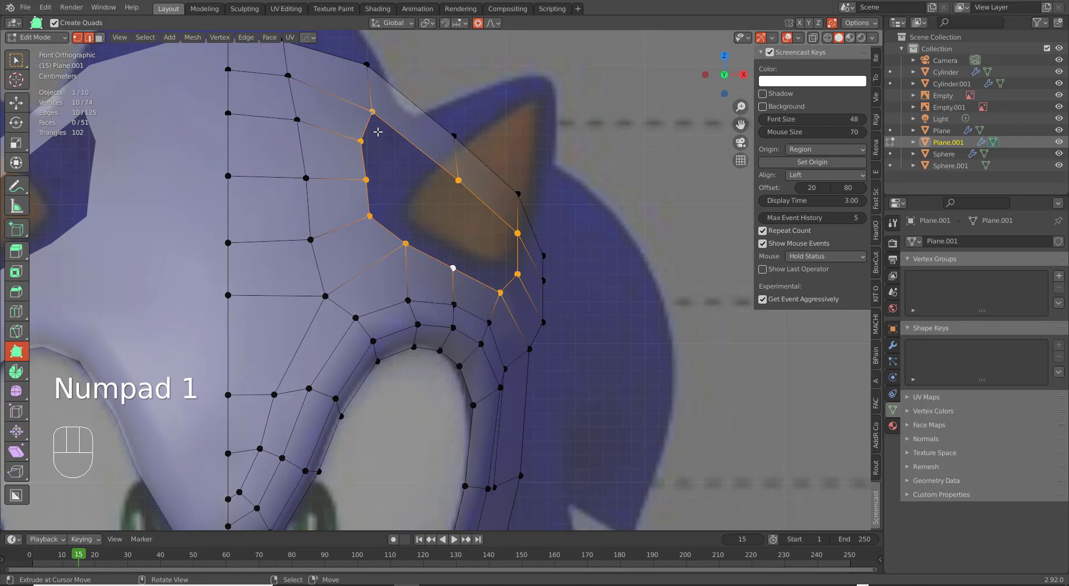
left_click_drag(365, 144, 371, 159)
left_click_drag(375, 113, 397, 144)
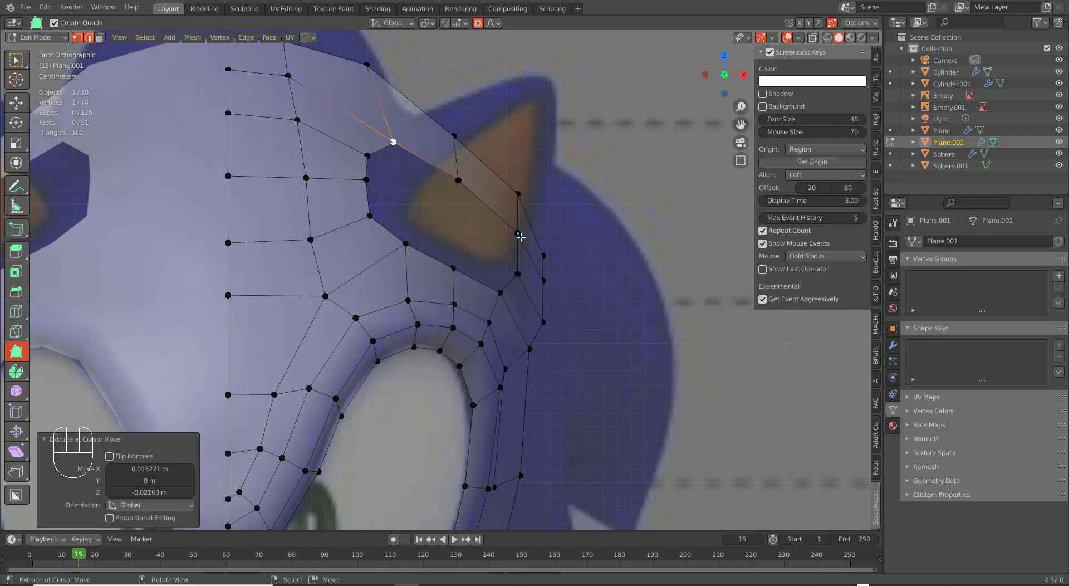
left_click_drag(520, 236, 512, 232)
left_click_drag(520, 276, 515, 274)
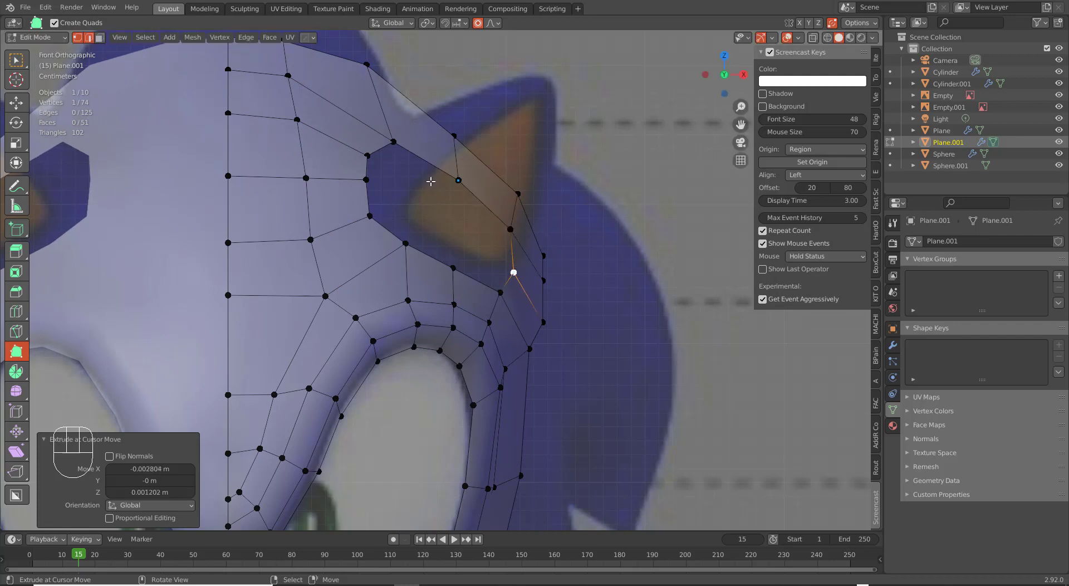
left_click_drag(413, 151, 414, 153)
key("ctrl+z")
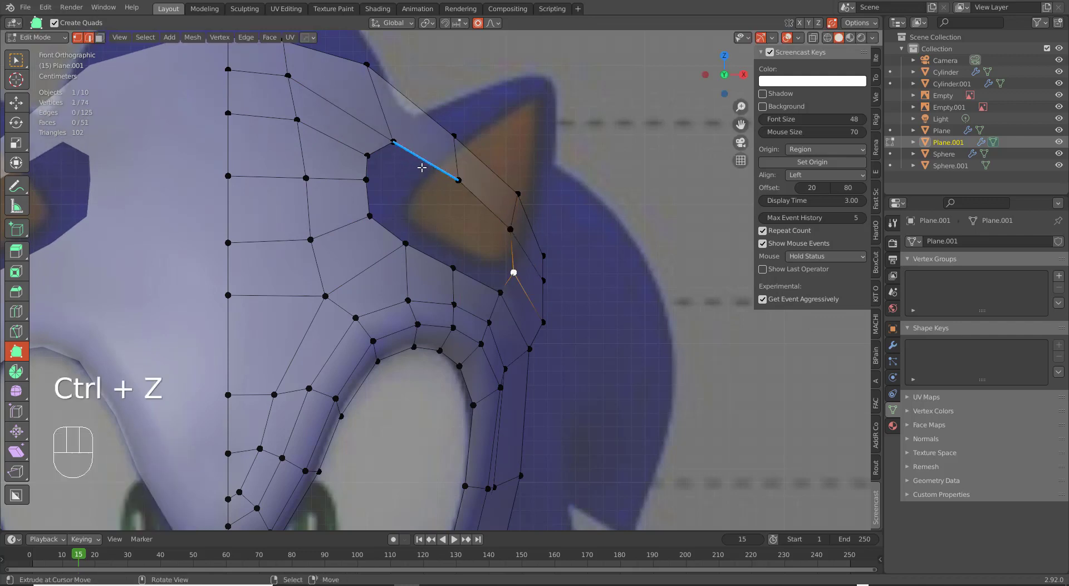
Extrude the ear opening's edge loop about 0.057 m in X and 0.068 m in Z, and scale it to about 0.482.
left_click(424, 249, "alt")
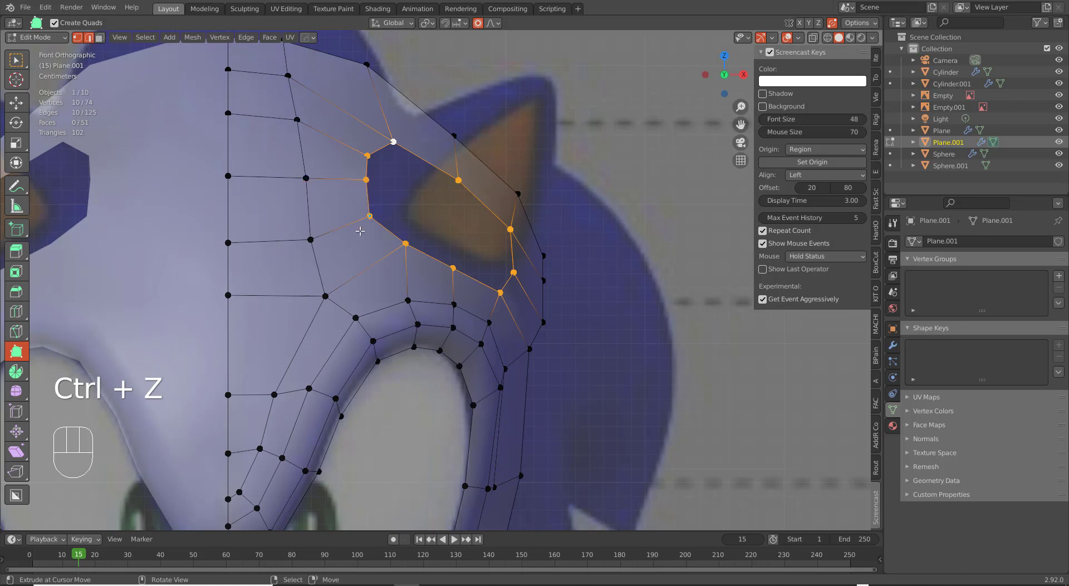
key("e")
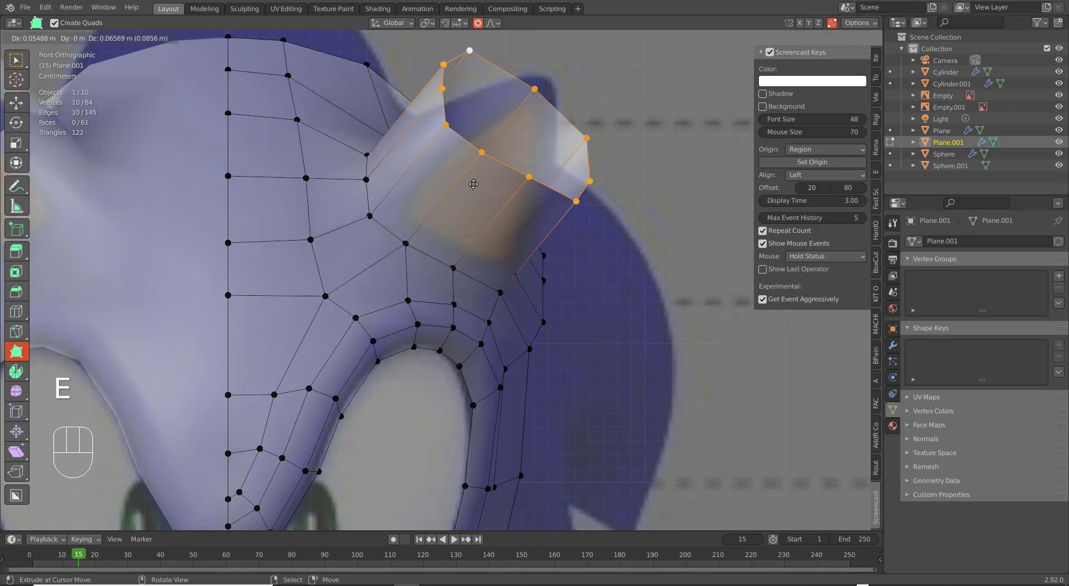
left_click(489, 203)
key("s")
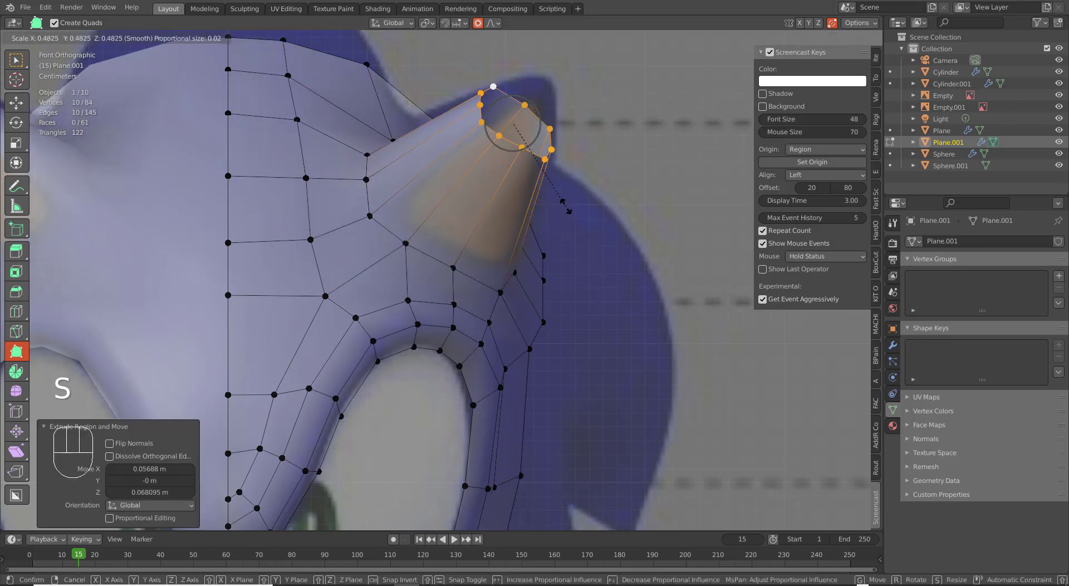
left_click(545, 262)
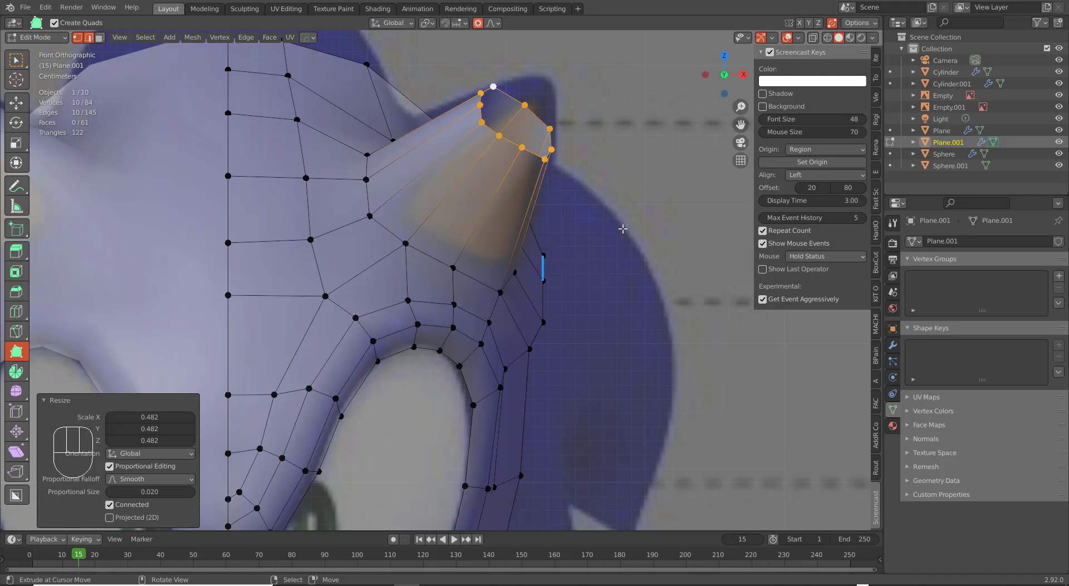
Cap the extruded ear's open end with Grid Fill, using a span of 3.
key("ctrl+f")
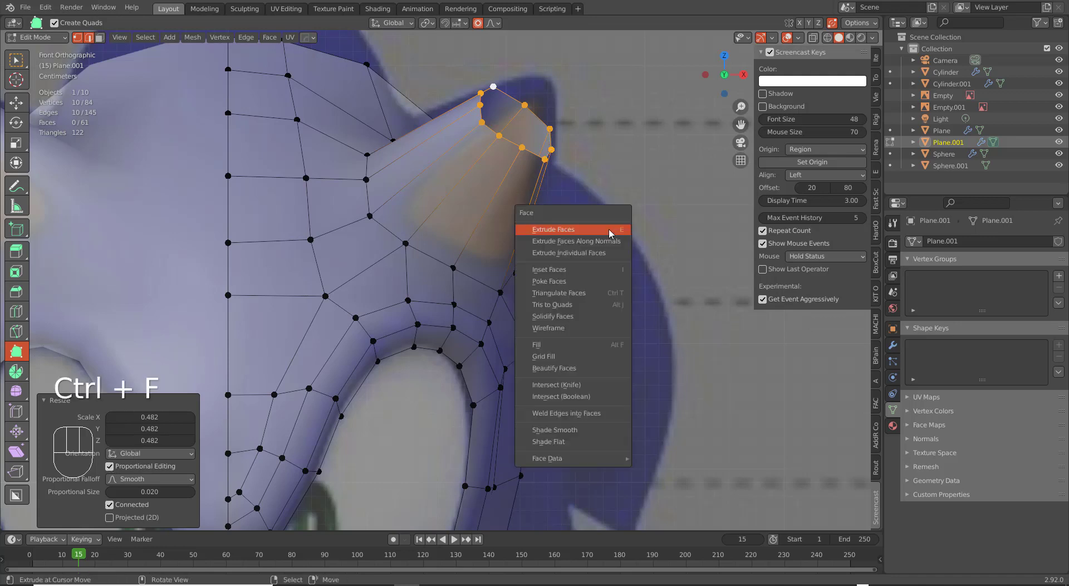
left_click(564, 356)
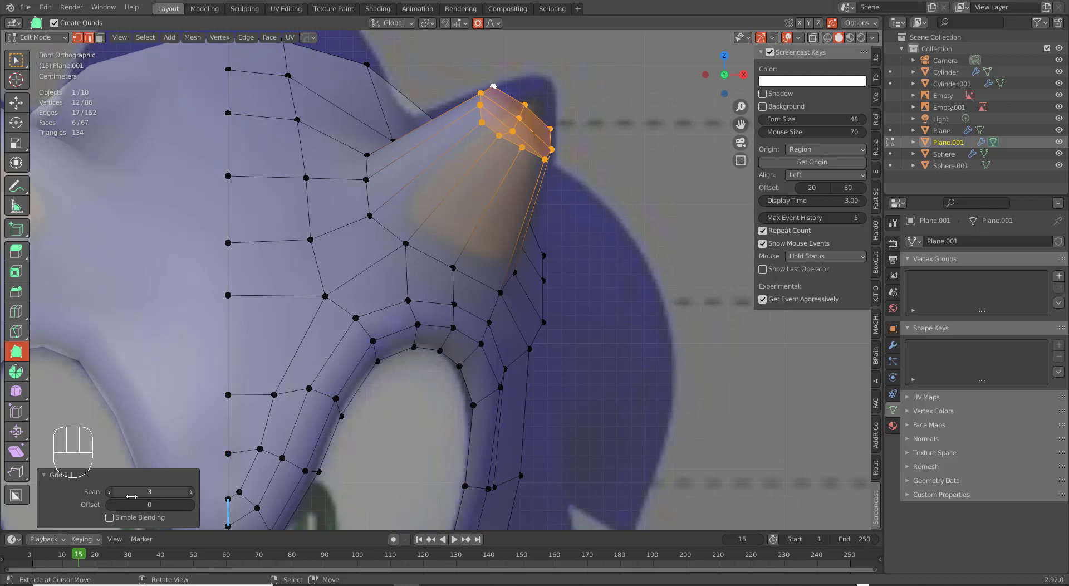
right_click(105, 492)
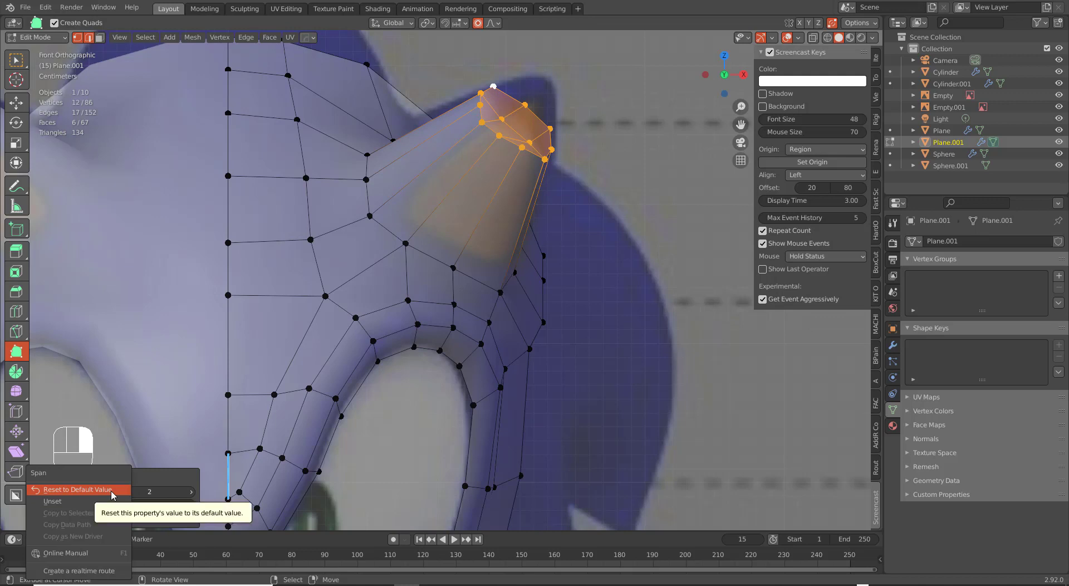
left_click(112, 480)
left_click(109, 492)
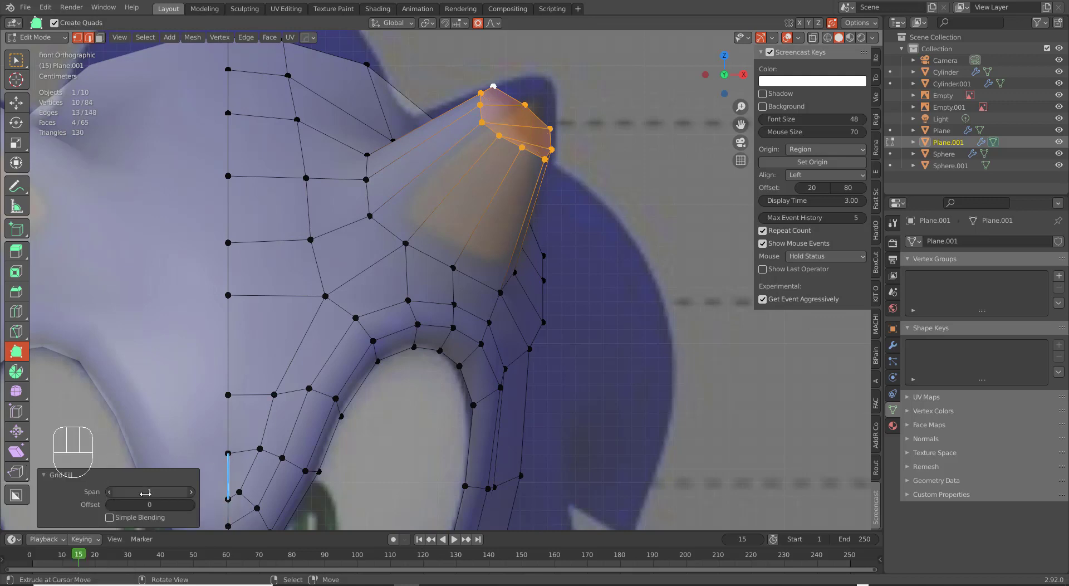
left_click(191, 492)
left_click(191, 492)
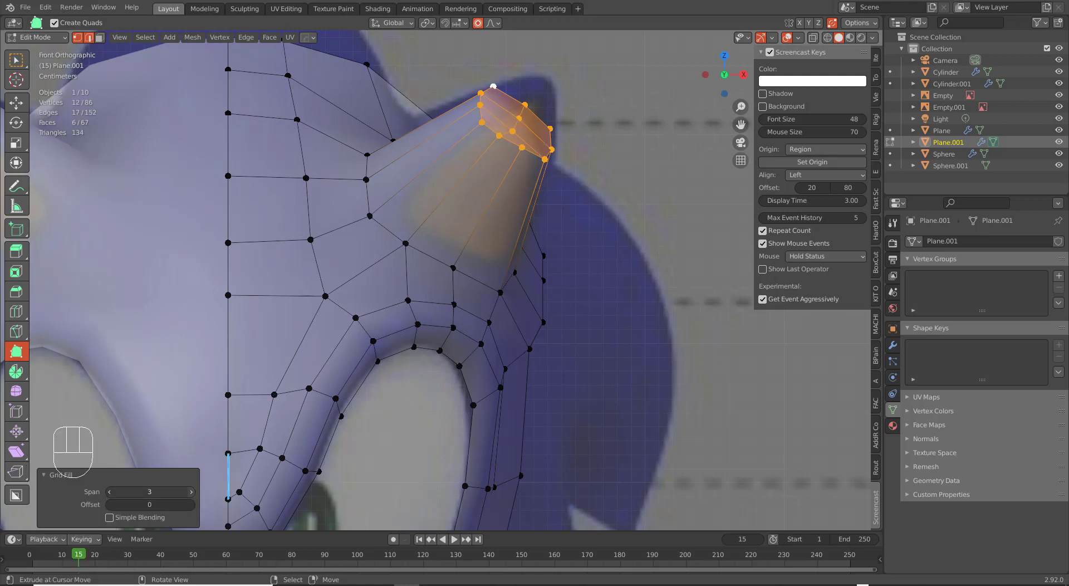
left_click(191, 492)
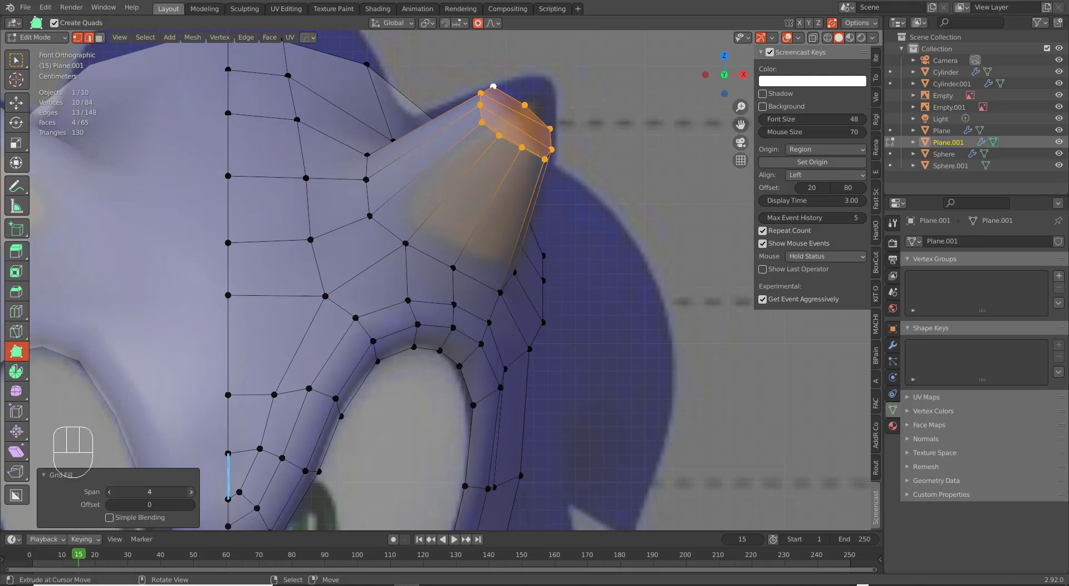
left_click(111, 493)
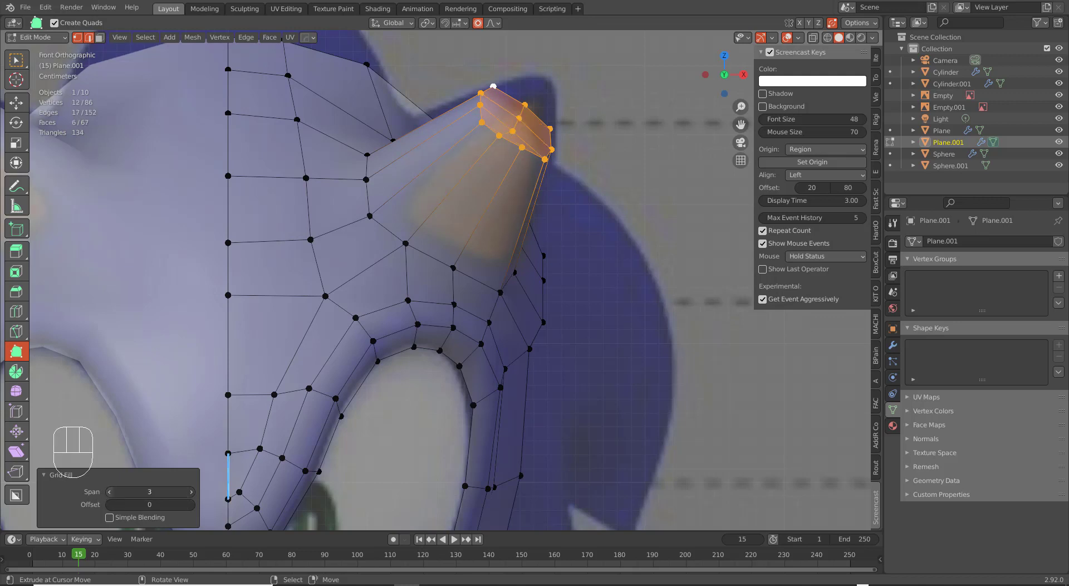
Set the ear cap's grid fill offset to 3.
left_click(111, 504)
left_click(191, 504)
left_click(191, 504)
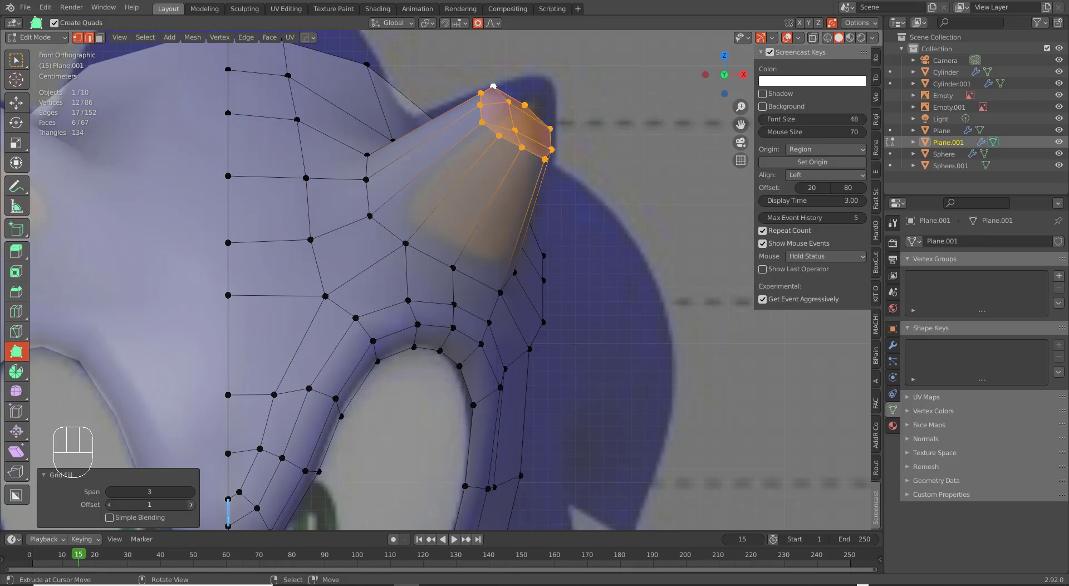
left_click(191, 504)
left_click(191, 504)
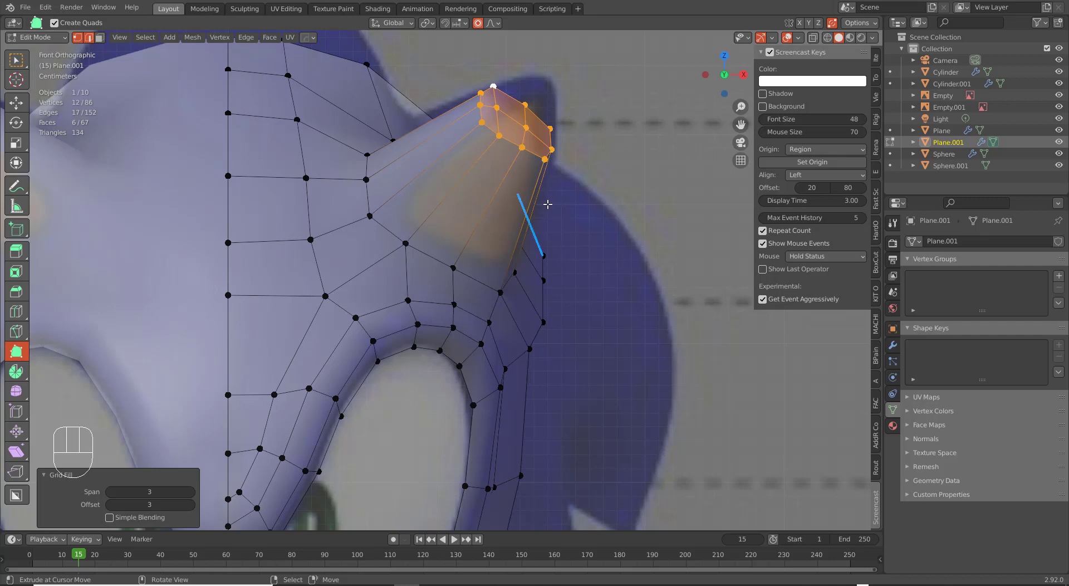
Apply Smooth Vertices twice to the ear cap with smoothing 0.5.
key("alt")
key("alt+q")
key("alt+q")
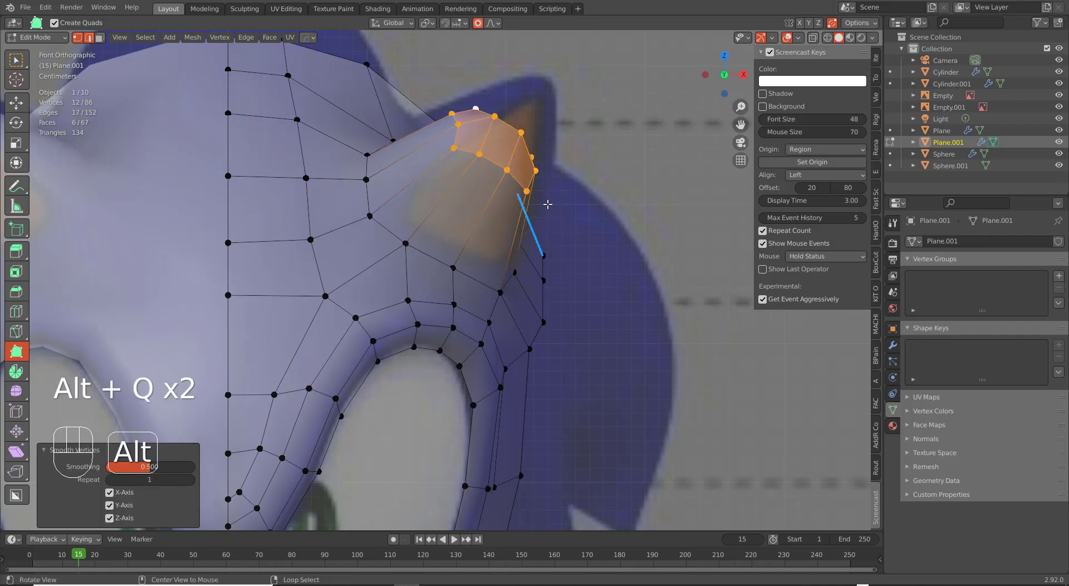
left_click(228, 39)
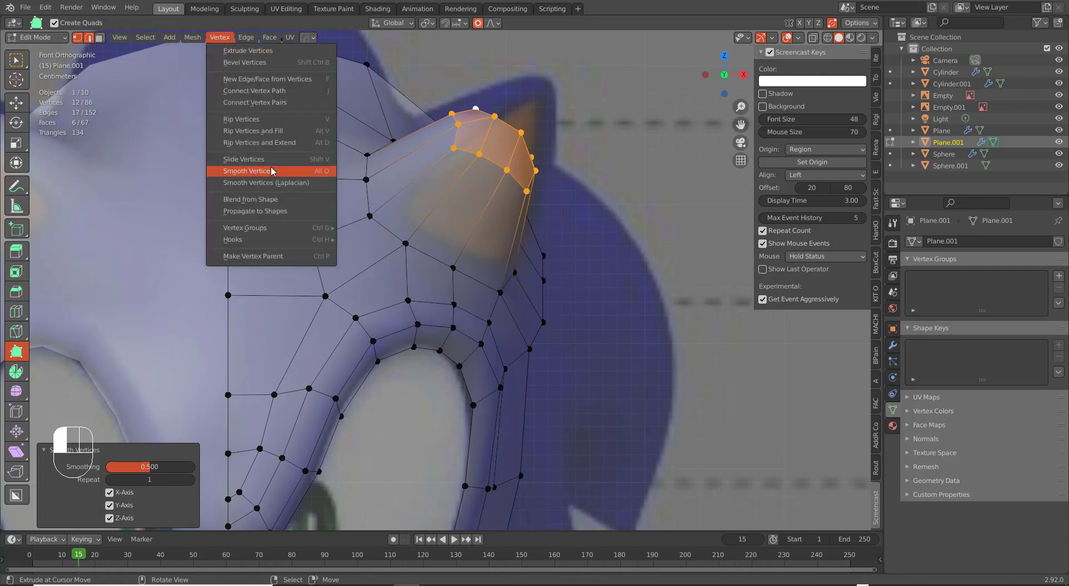
right_click(315, 171)
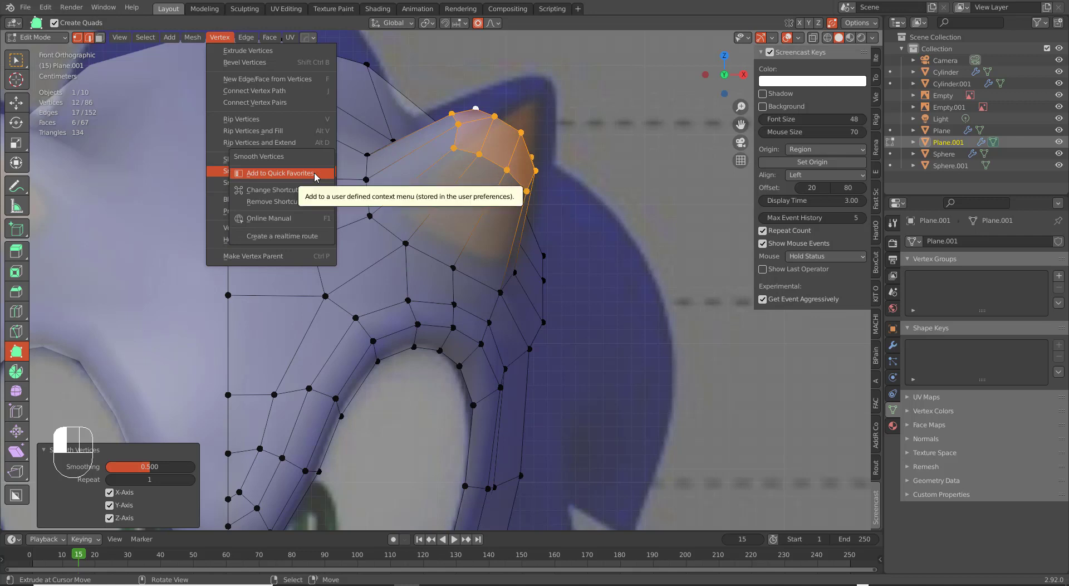
left_click(460, 137)
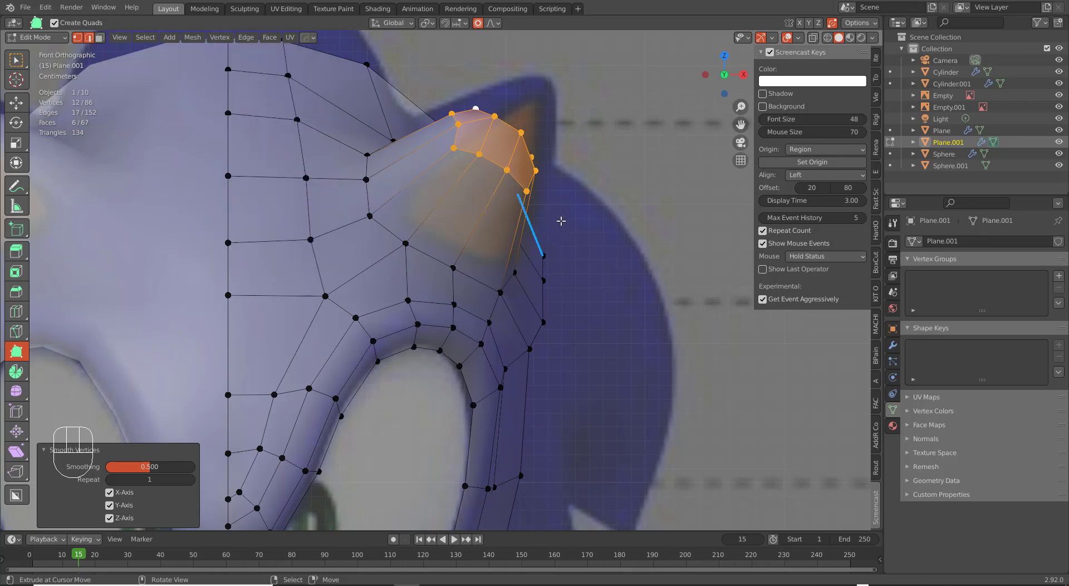
Scale the ear cap to 0.6 and move it about 0.032 m in X and 0.037 m in Z to the reference ear's tip.
key("s")
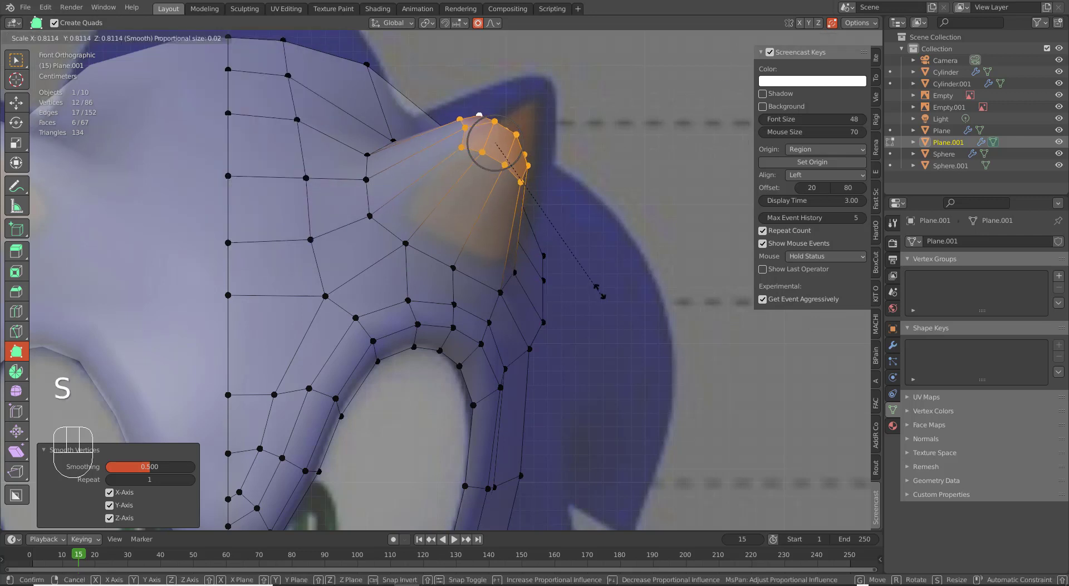
left_click(529, 240)
key("g")
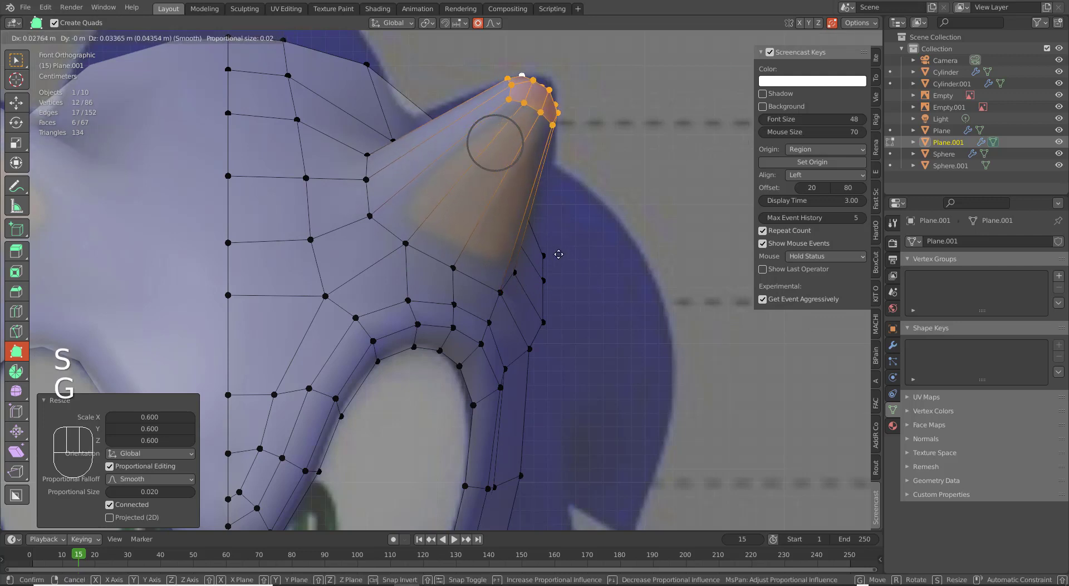
left_click(564, 250)
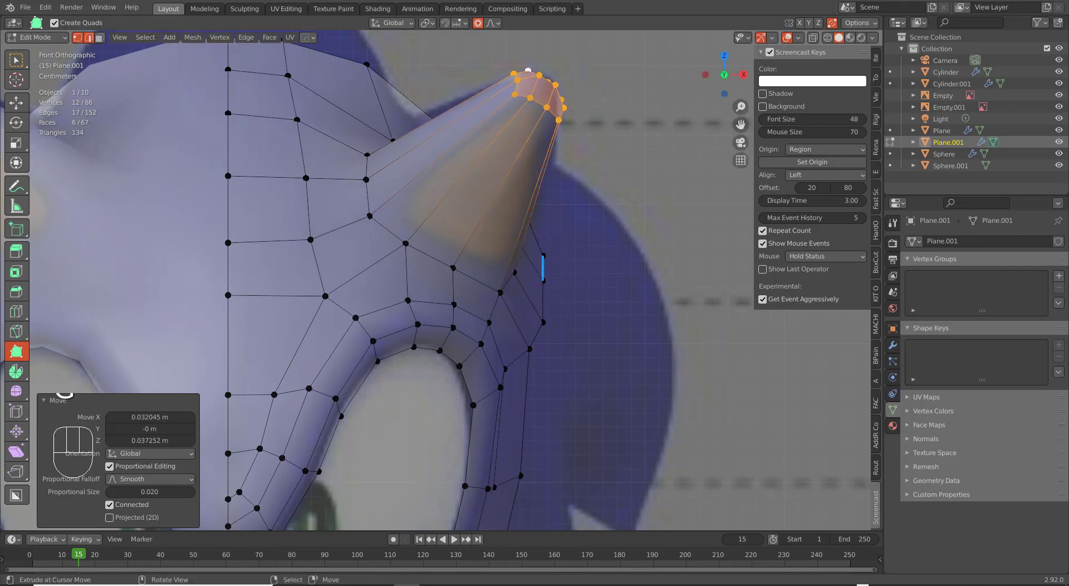
Taper the ear tip by scaling its cap to about 0.421 and again to 0.81, nudging it slightly up and outward in between.
key("s")
left_click(566, 210)
key("g")
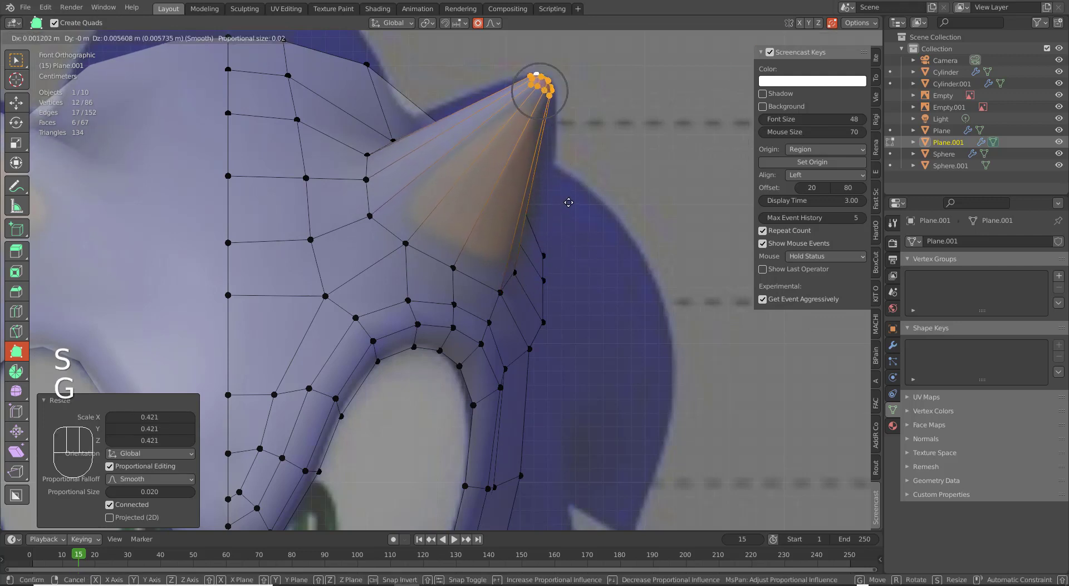
left_click(570, 199)
key("s")
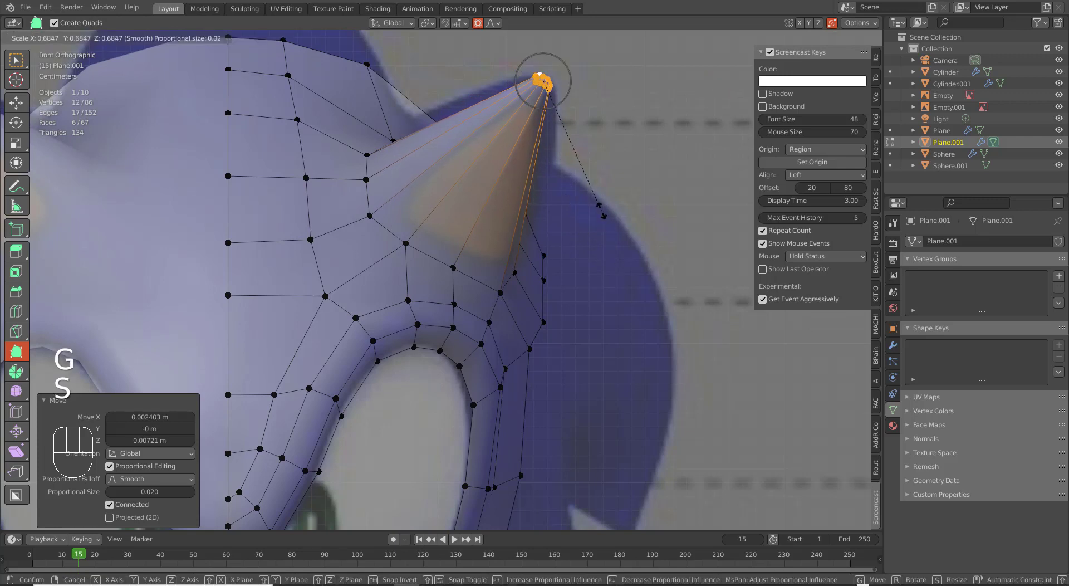
left_click(614, 236)
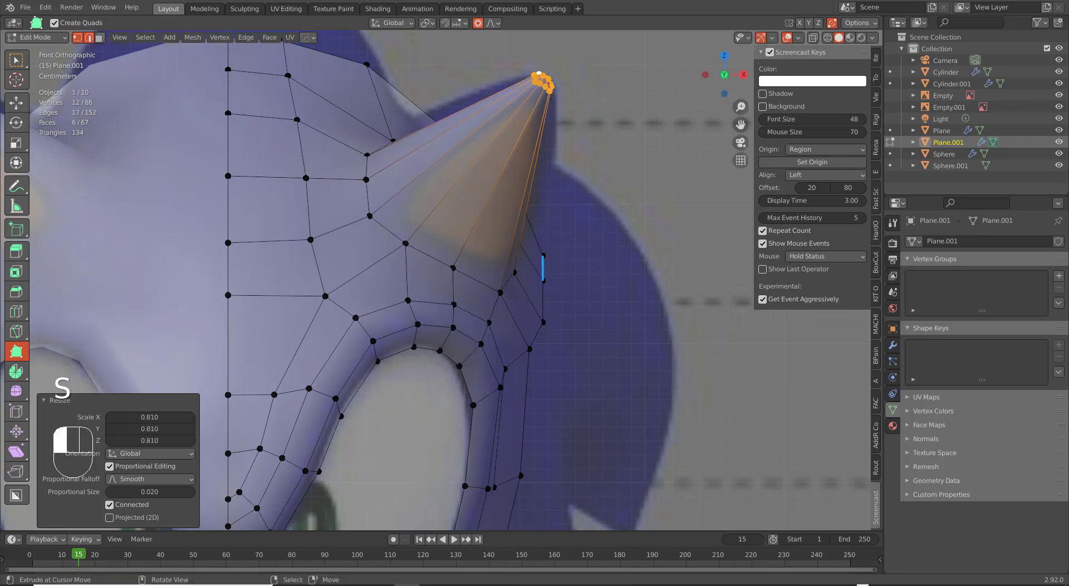
Add one centred loop cut around the ear between base and tip, and scale the loop to about 1.142.
key("ctrl+r")
left_click(507, 190)
right_click(507, 189)
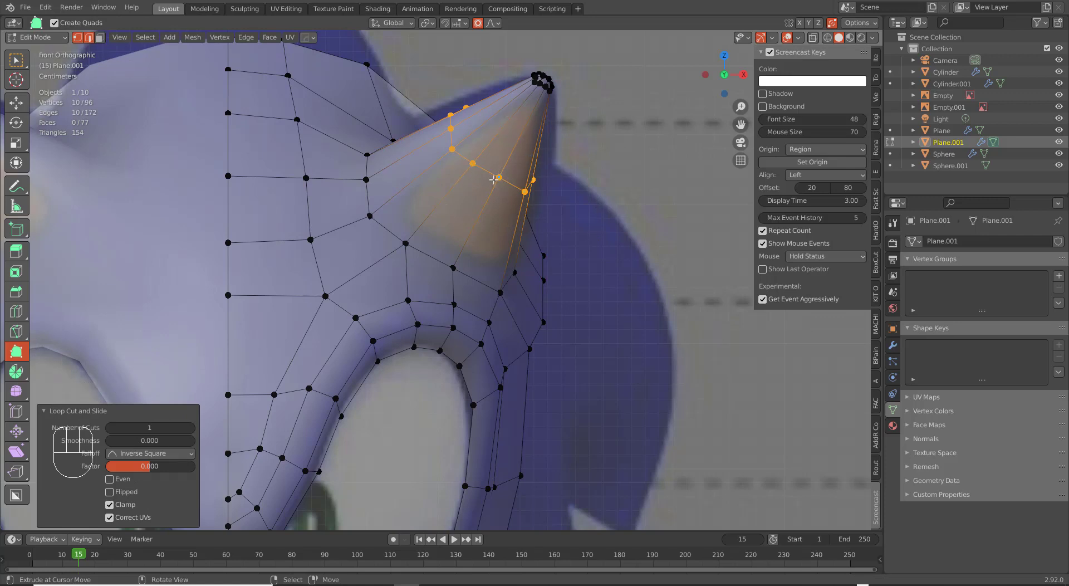
key("s")
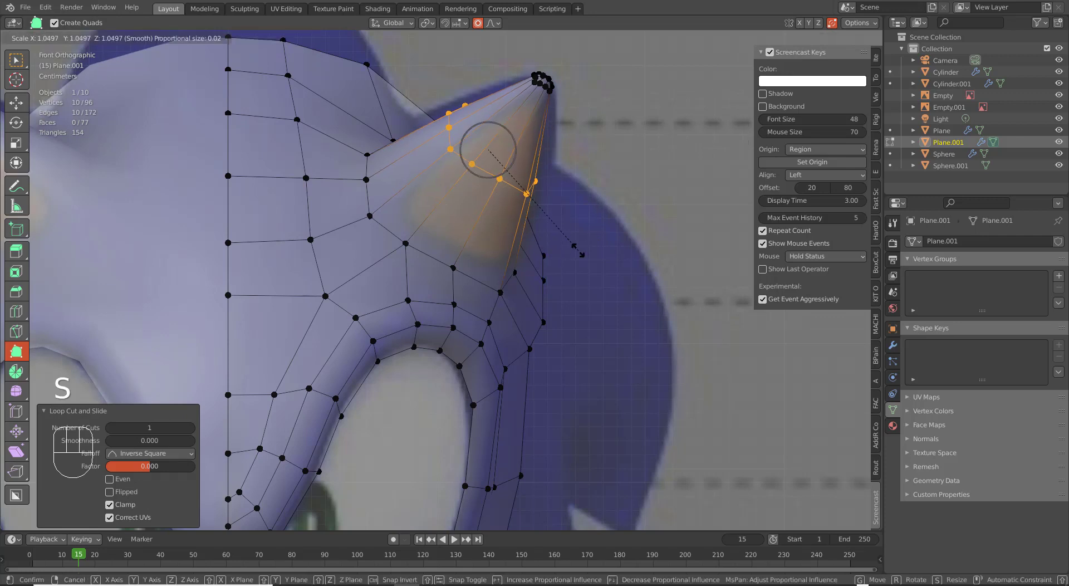
left_click(611, 240)
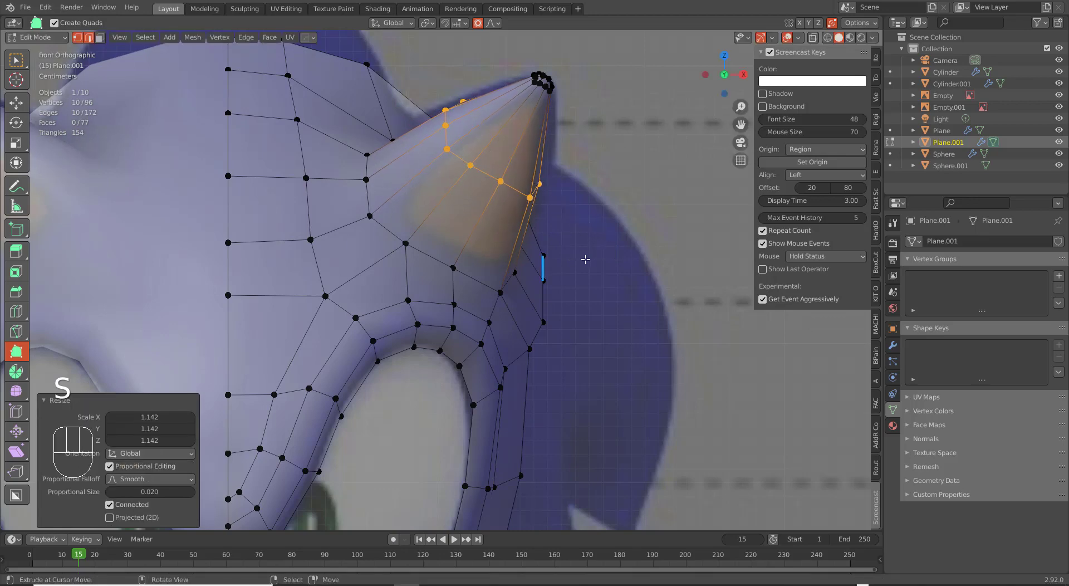
Move the ear's middle loop about 0.002 m in X and 0.001 m in Z, scale it along X, and review the ear.
key("g")
left_click(590, 256)
key("s")
key("x")
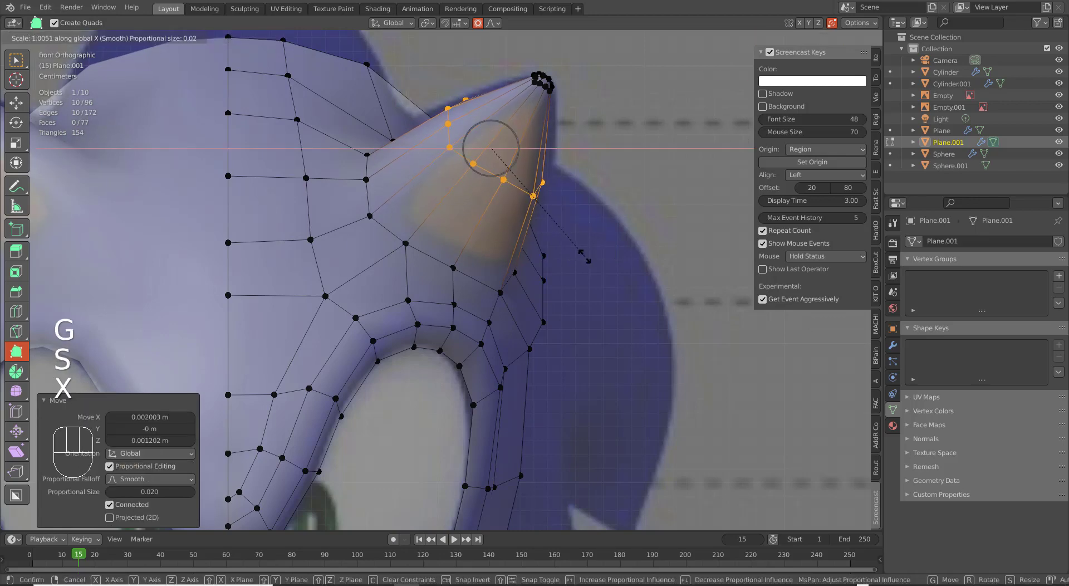
left_click(622, 259)
middle_click_drag(590, 294, 441, 262)
key("Tab")
scroll(493, 245, "up", 2)
key("Tab")
scroll(442, 263, "up", 3)
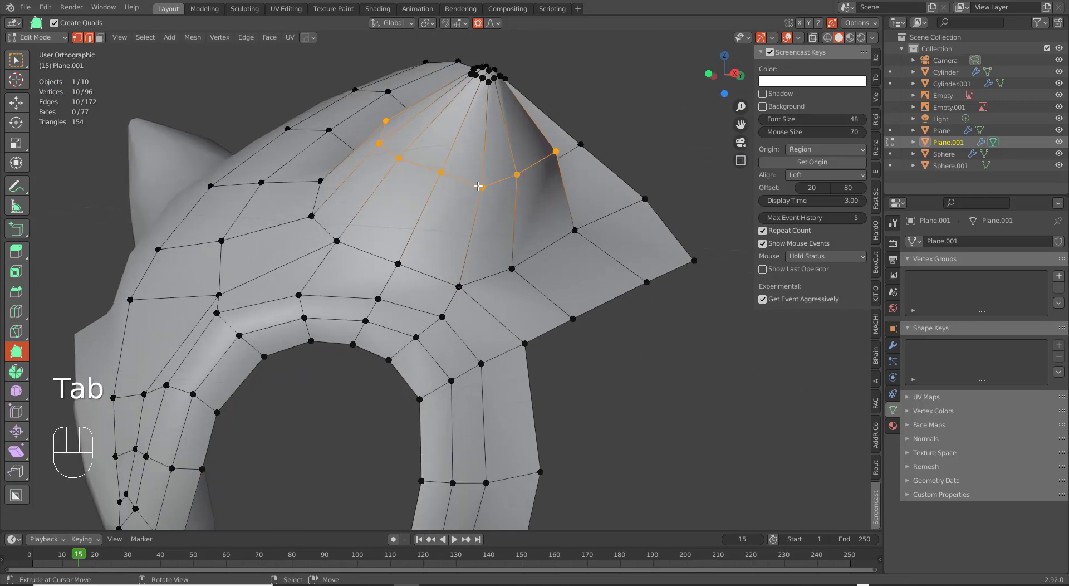
Reposition the vertices around the rear of the ear's base to round its outline.
middle_click_drag(478, 186, 500, 361, "shift")
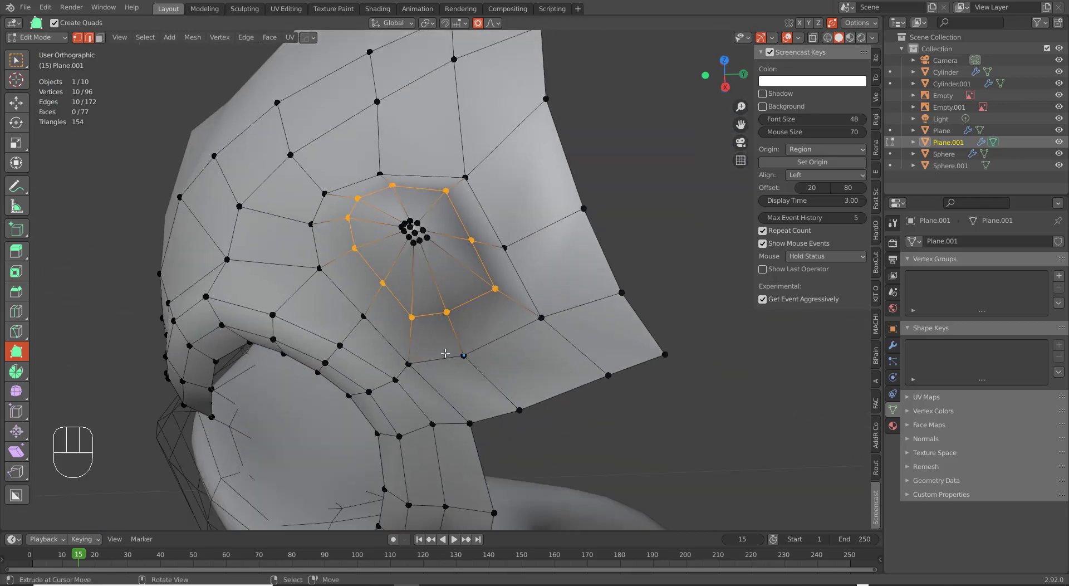
left_click_drag(464, 356, 473, 365)
left_click_drag(542, 318, 530, 318)
middle_click_drag(529, 317, 505, 338)
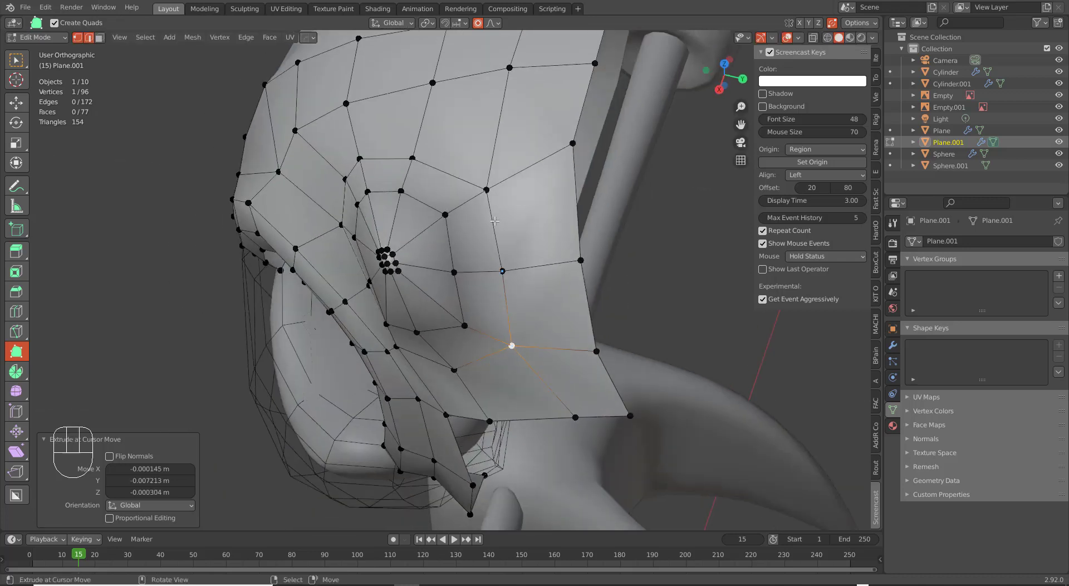
left_click_drag(490, 193, 492, 177)
middle_click_drag(524, 284, 546, 268)
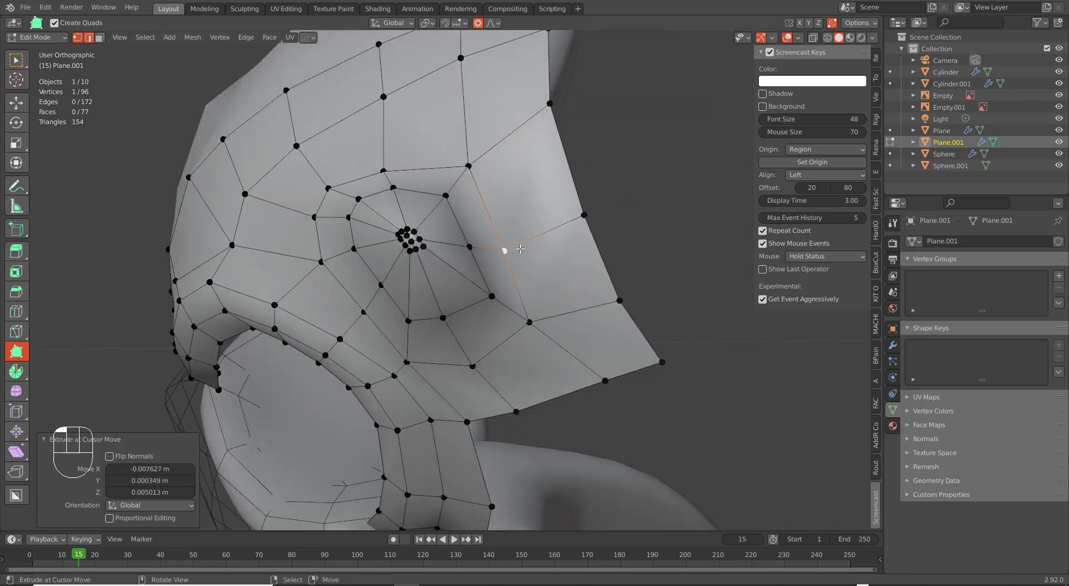
Spread the rear vertices of the ear's middle loop and adjust the neighbouring base vertices into a more even, rounded ring.
left_click_drag(521, 249, 489, 236)
left_click_drag(486, 293, 450, 324)
left_click_drag(402, 194, 402, 190)
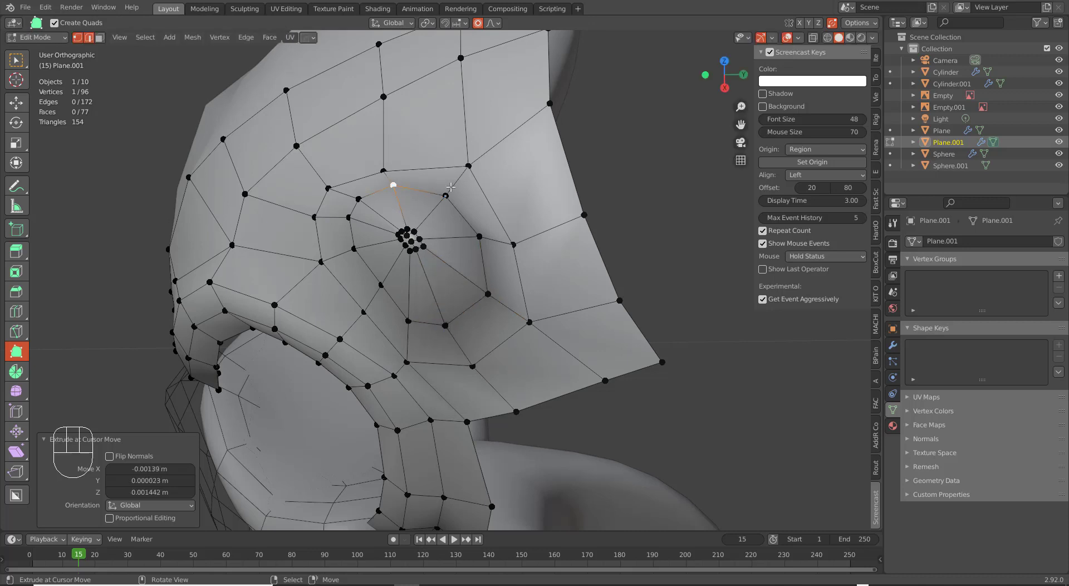
left_click_drag(472, 172, 468, 163)
left_click_drag(448, 201, 450, 187)
left_click_drag(480, 236, 524, 240)
left_click_drag(489, 291, 495, 288)
left_click_drag(520, 306, 520, 306)
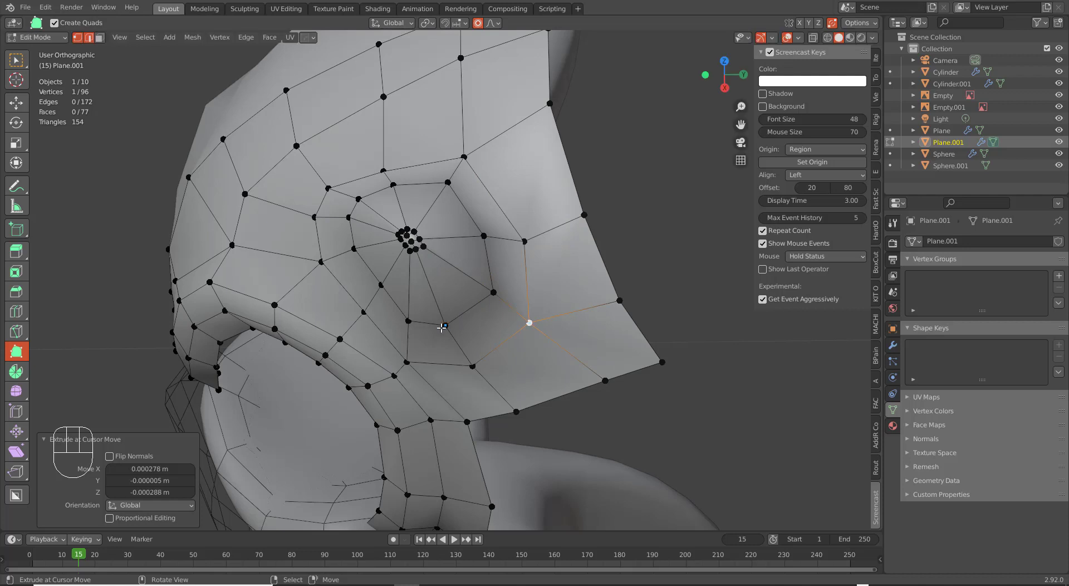
left_click_drag(472, 366, 472, 375)
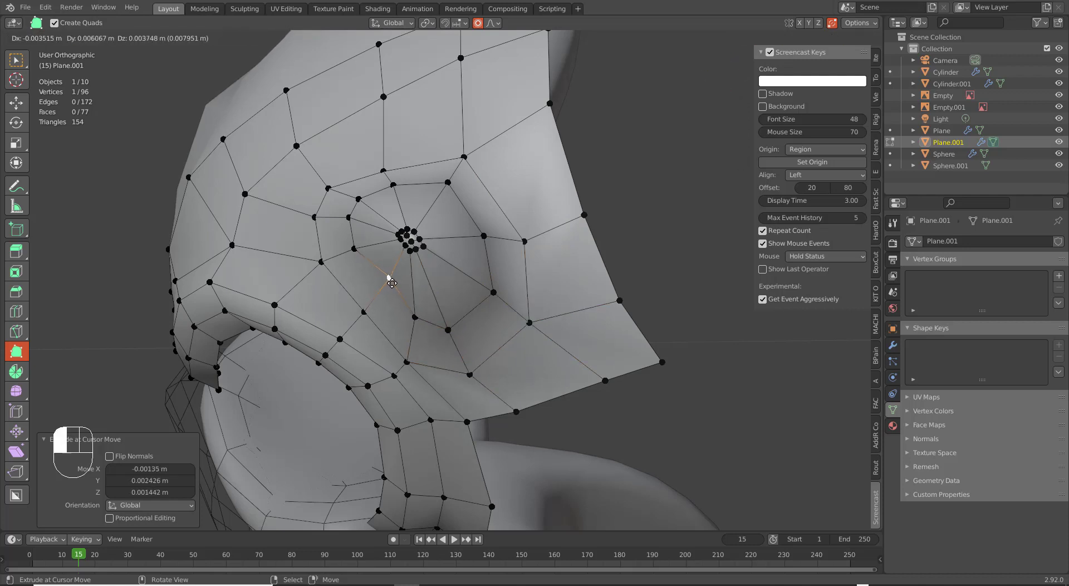
Even out the vertices on the front side of the ear's middle loop and along its lower base.
left_click_drag(368, 244, 339, 251)
left_click_drag(379, 296, 381, 295)
left_click_drag(405, 359, 412, 358)
left_click_drag(341, 253, 321, 217)
left_click_drag(394, 273, 418, 312)
left_click_drag(412, 358, 418, 358)
Lower the two ear-base vertices above the eye opening slightly to smooth the ear's front edge.
middle_click_drag(418, 358, 466, 336)
middle_click_drag(298, 336, 362, 324)
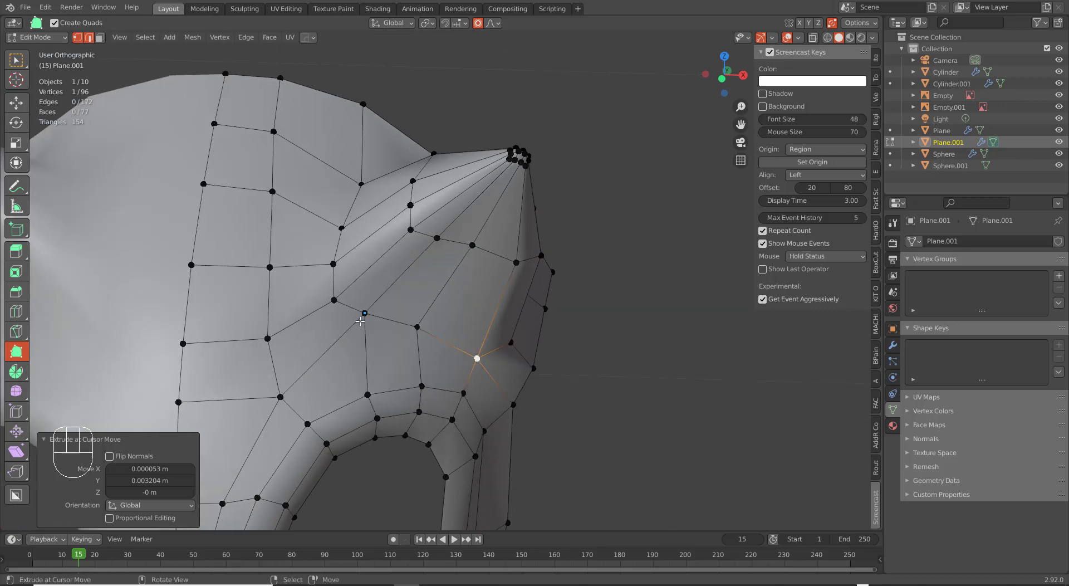
left_click_drag(359, 323, 367, 322)
left_click_drag(428, 337, 431, 339)
left_click_drag(372, 324, 369, 323)
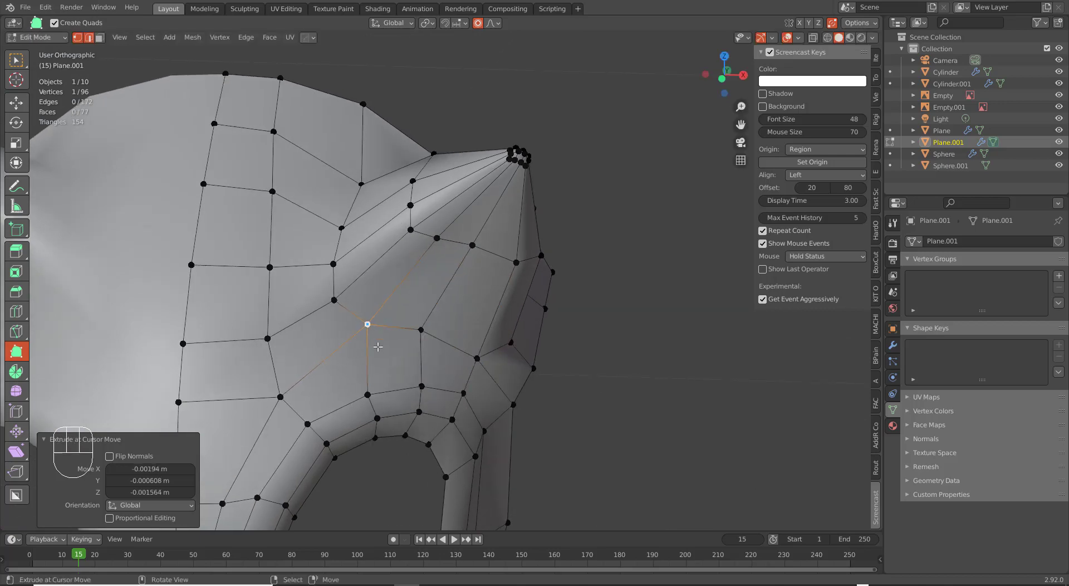
Add one centred loop cut around the eye opening, in the band between the eye rim and the ear base.
scroll(376, 351, "down", 2)
middle_click_drag(380, 372, 443, 382)
key("ctrl+r")
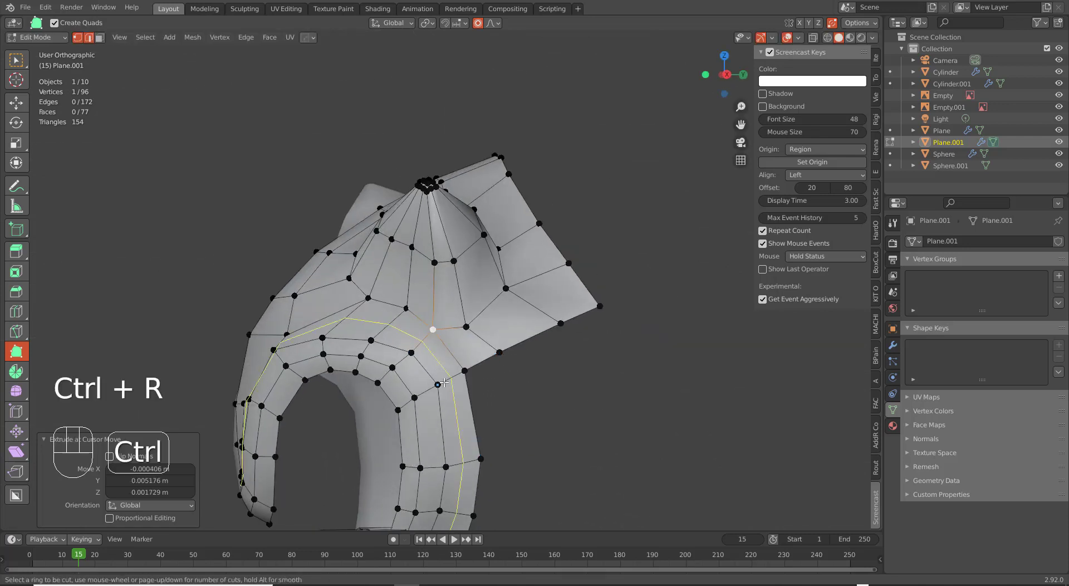
left_click(444, 383)
right_click(307, 367)
Slide the new loop's lowest edge beside the nose bridge upward along the mesh.
middle_click_drag(307, 368, 423, 371)
scroll(313, 421, "up", 2)
middle_click_drag(317, 416, 338, 382, "shift")
left_click(347, 408)
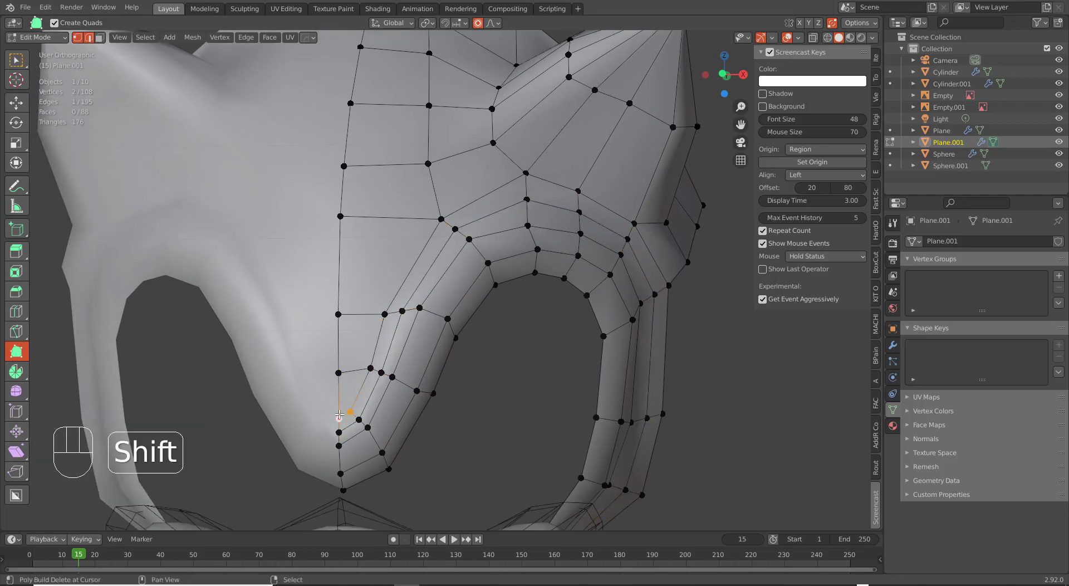
key("g")
key("g")
left_click(359, 389)
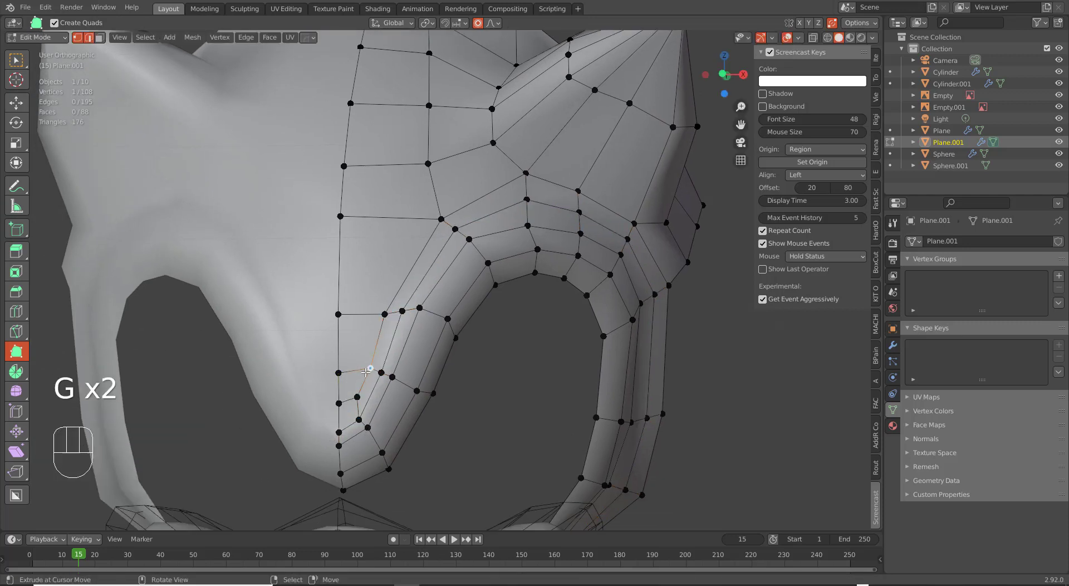
Edge-slide the outer eye-loop vertices beside the nose bridge toward the centre line, finishing with a factor of about -0.124.
right_click(384, 322, "shift")
key("g")
key("g")
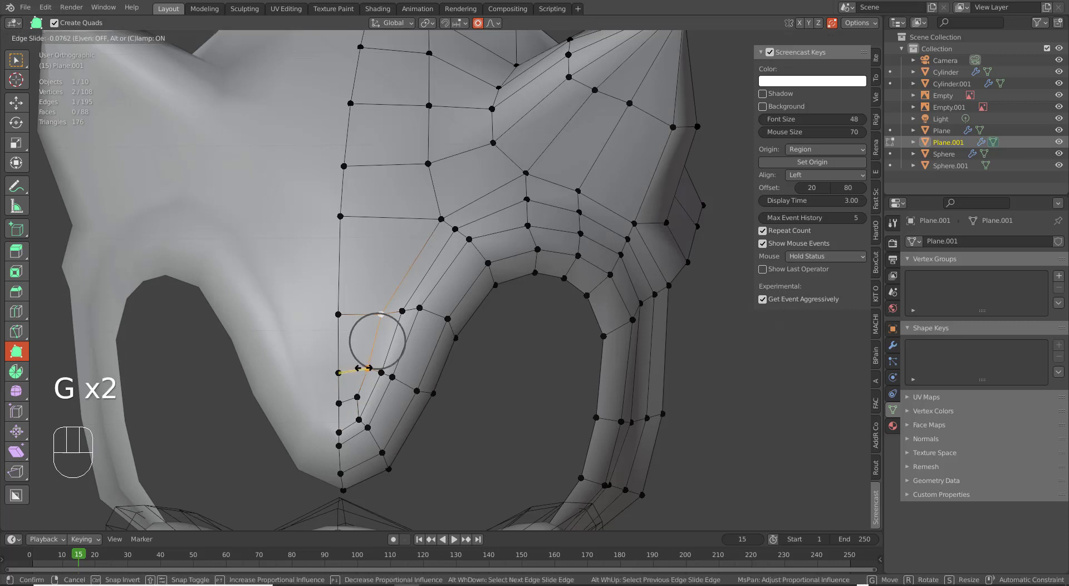
left_click(357, 369)
right_click(357, 390, "shift")
key("g")
key("g")
left_click(357, 386)
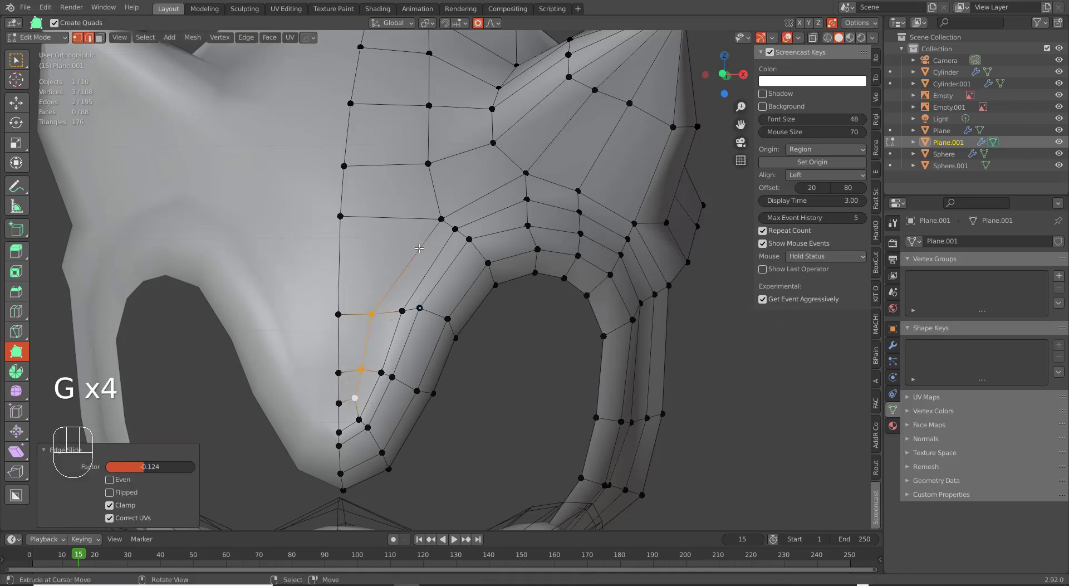
Vertex-slide the brow vertex above the eye's inner corner upward and toward the centre line in two passes.
right_click(435, 229)
key("g")
key("g")
left_click(423, 214)
key("g")
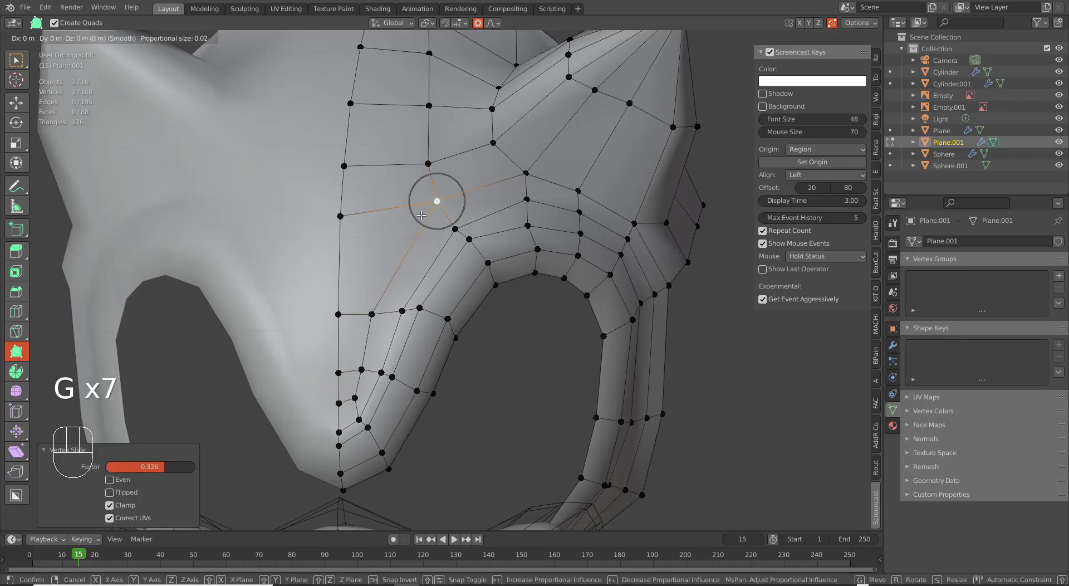
key("g")
left_click(410, 217)
Vertex-slide the new loop's brow-corner vertex and its nose-bridge vertex toward the neighbouring outer loop.
right_click(441, 229)
key("g")
key("g")
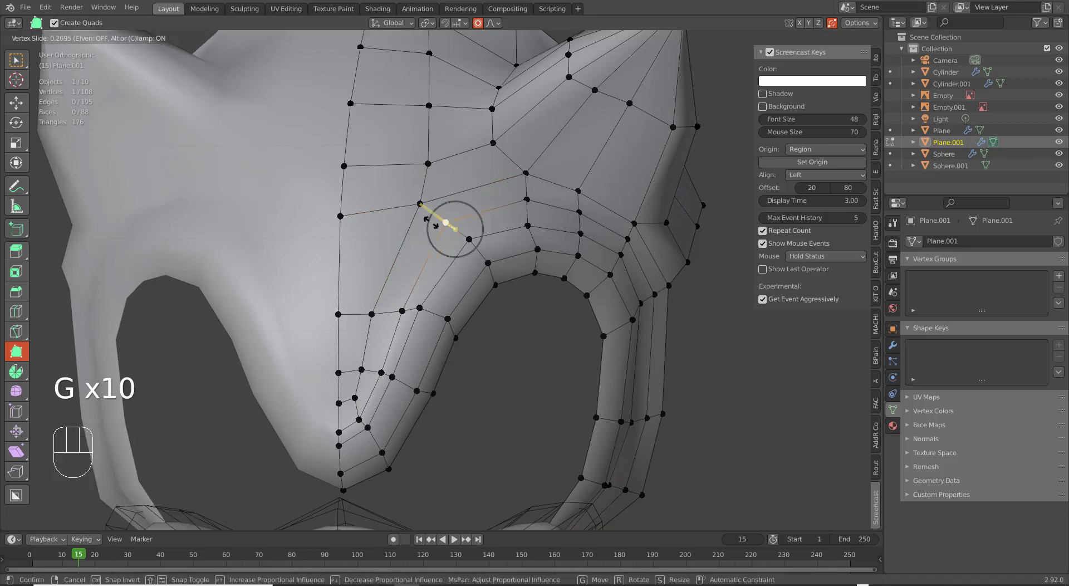
left_click(428, 226)
right_click(402, 309)
key("g")
key("g")
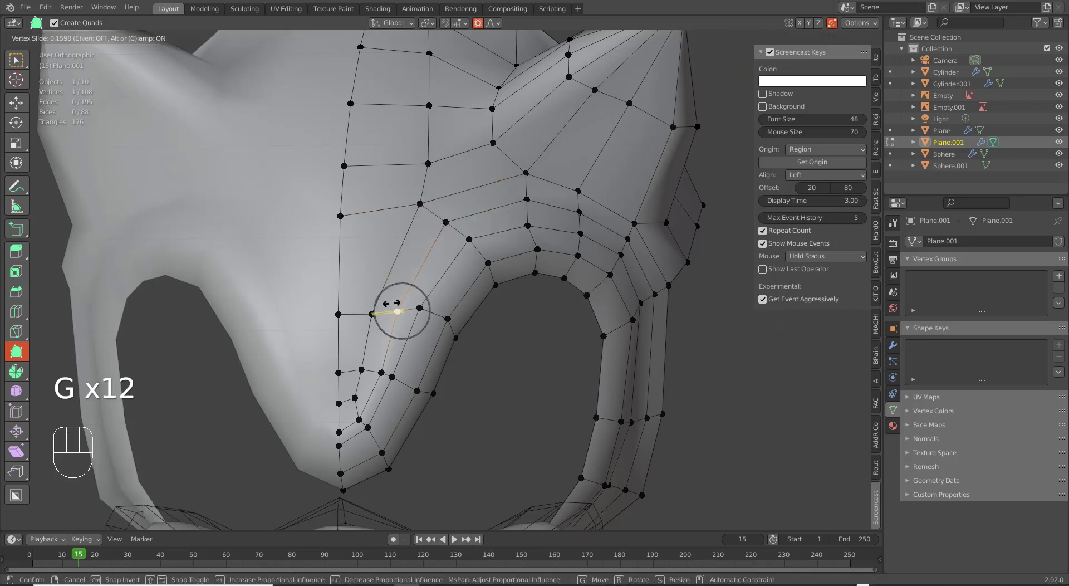
left_click(391, 306)
Move the outer-loop nose-bridge vertex about -0.0012 m in X and slide the two brow vertices above it toward the centre line.
right_click(371, 316)
key("g")
left_click(367, 318)
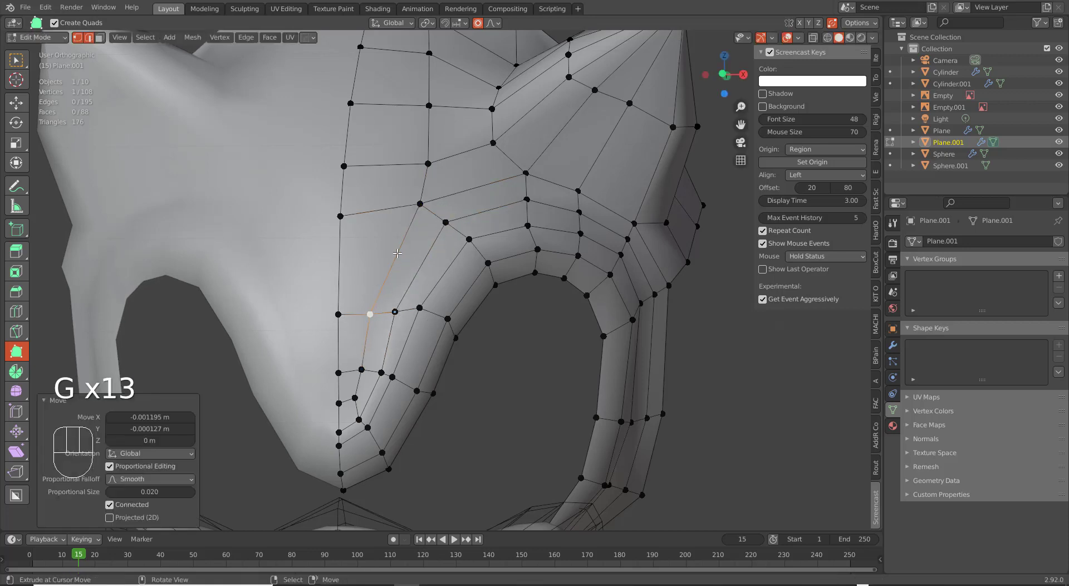
right_click(420, 203)
right_click(428, 164, "shift")
key("f")
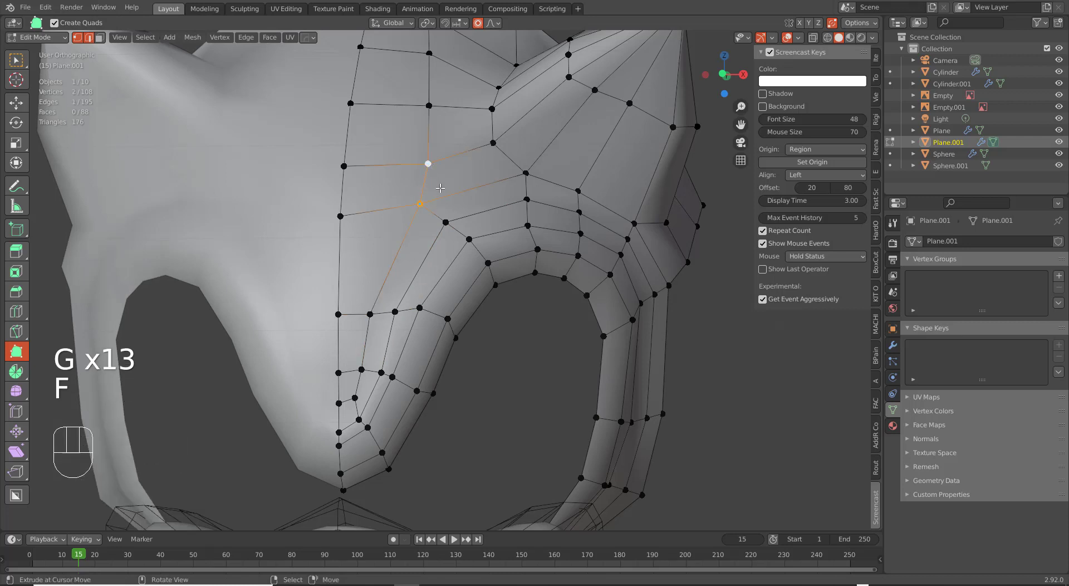
key("g")
key("g")
left_click(425, 167)
Slide the new loop's brow-corner vertex toward the outer loop and its vertex above the eye upward.
right_click(444, 221)
key("g")
key("g")
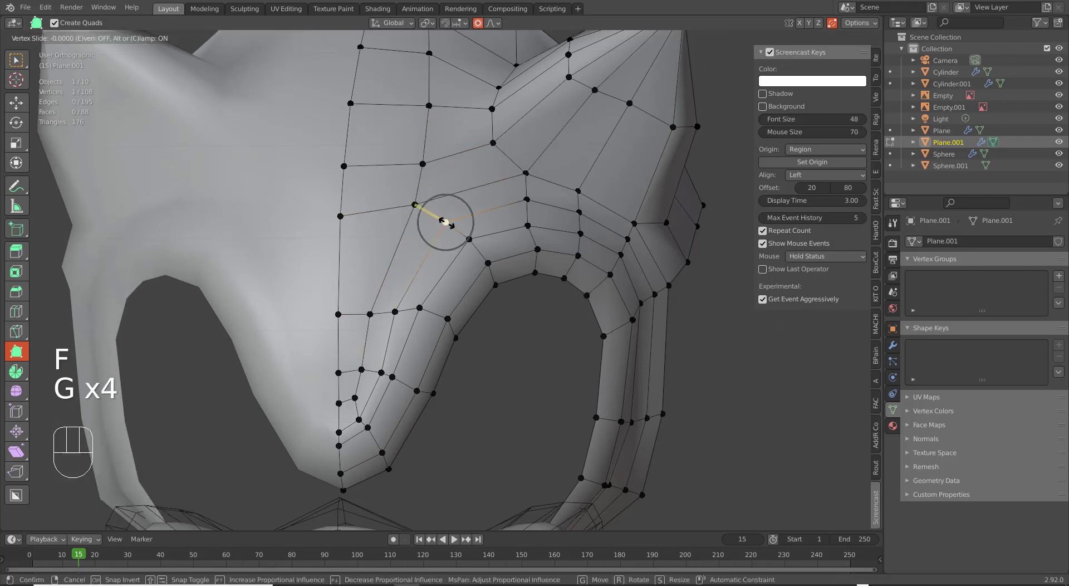
left_click(444, 221)
right_click(528, 198)
key("g")
key("g")
right_click(529, 197)
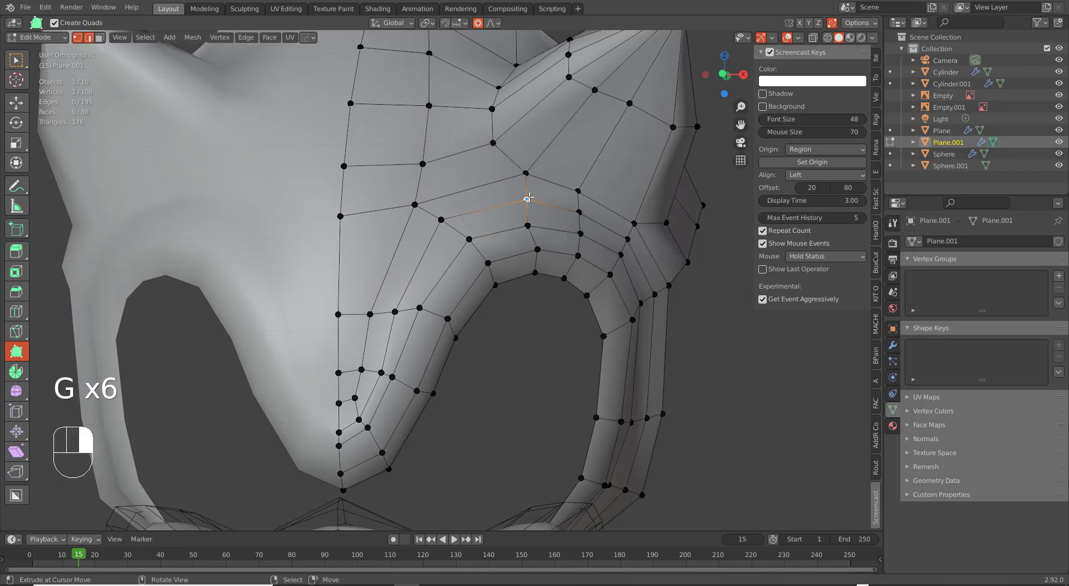
key("g")
key("g")
left_click(527, 192)
Nudge the loop vertex above the eye from another angle, clear the selection, and review the surface in object mode.
middle_click_drag(527, 192, 529, 329)
key("g")
left_click(536, 241)
key("a")
key("a")
key("Tab")
key("Tab")
scroll(490, 234, "up", 2)
middle_click_drag(458, 174, 484, 191)
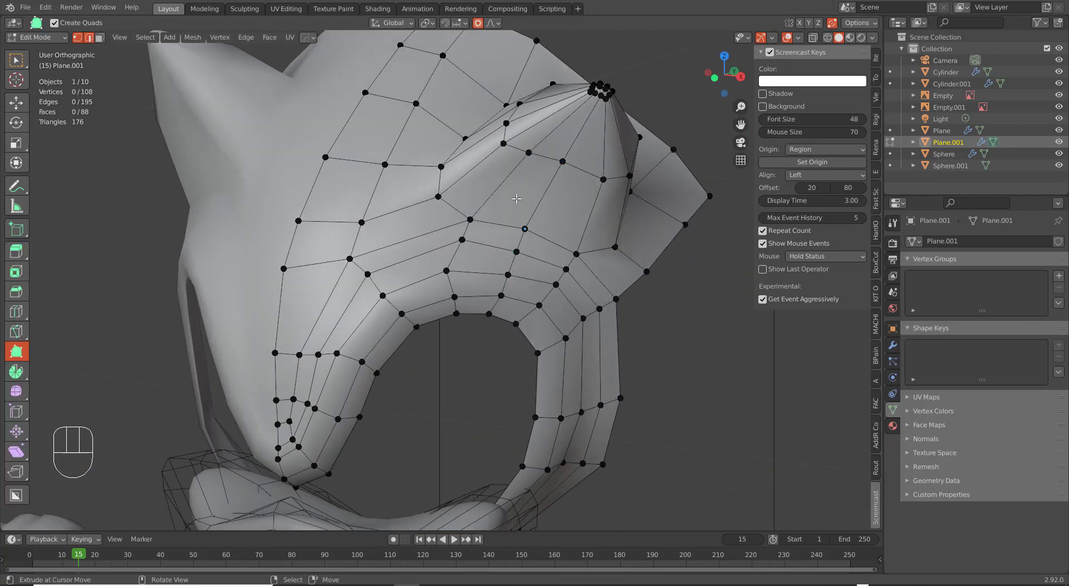
In the front view, move the ear's front base vertex about 0.002 m in X to match the reference's inner ear.
key("KP_1")
scroll(557, 207, "up", 1)
middle_click_drag(630, 102, 565, 172, "shift")
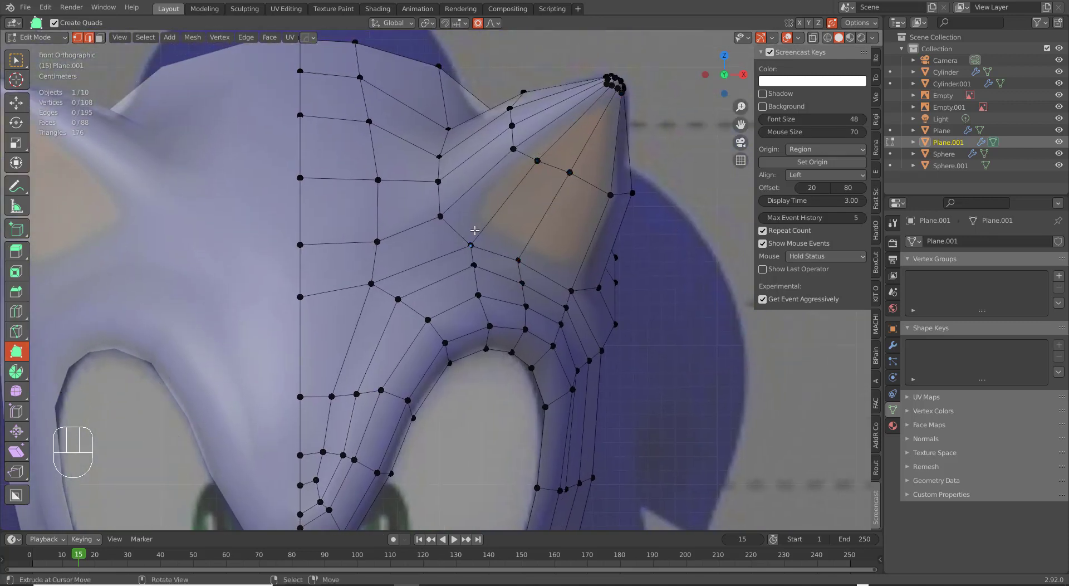
left_click_drag(481, 243, 474, 245)
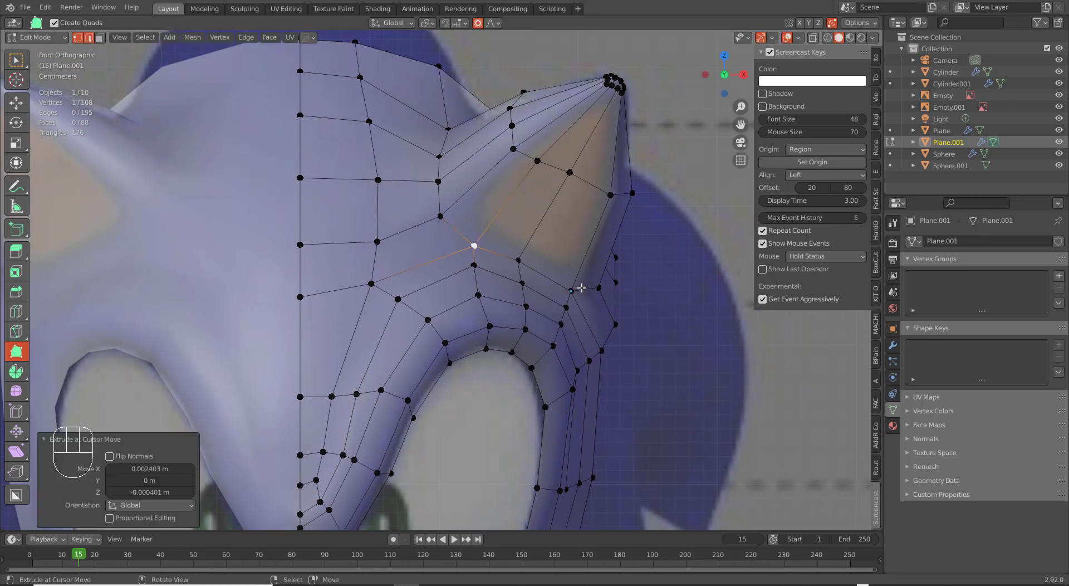
Select the six front ear faces that cover the reference's tan inner-ear area.
key("3")
right_click(622, 175)
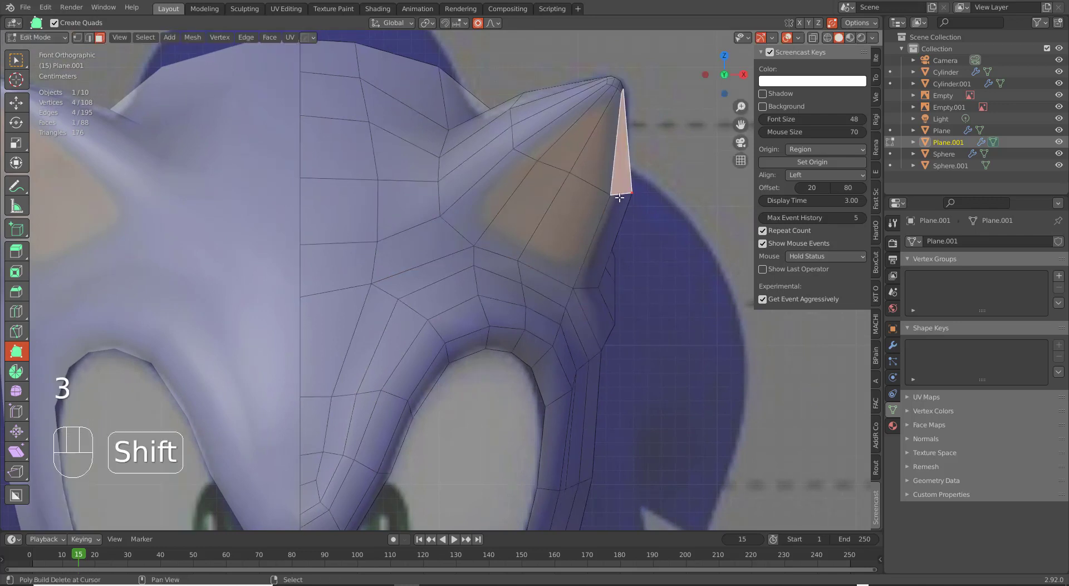
right_click(616, 204, "shift")
right_click(601, 202, "shift")
right_click(606, 166, "shift")
right_click(594, 158, "shift")
right_click(571, 154, "shift")
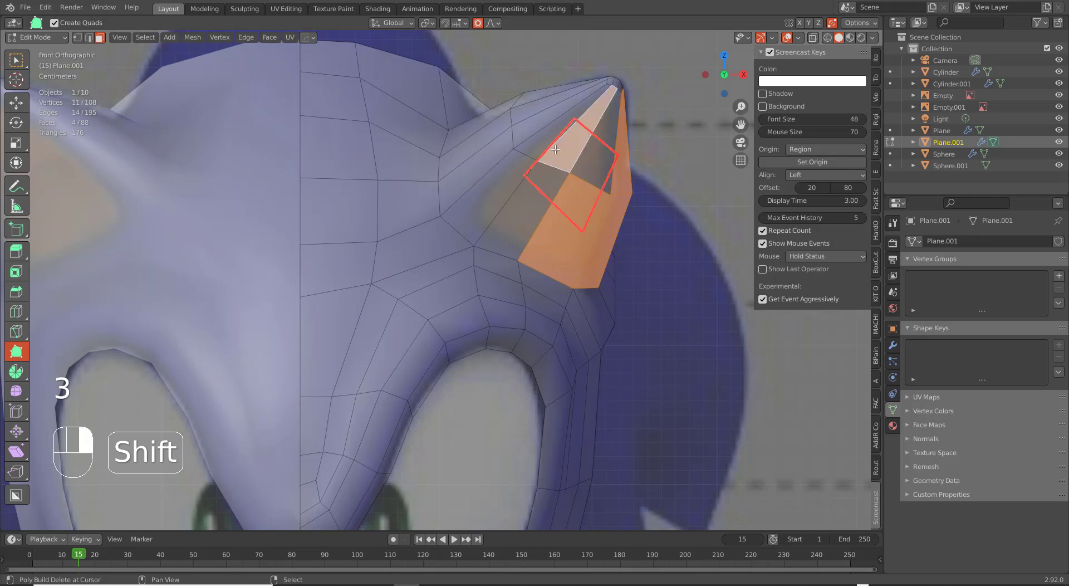
right_click(586, 162, "shift")
right_click(542, 141, "shift")
right_click(488, 195, "shift")
right_click(523, 211, "shift")
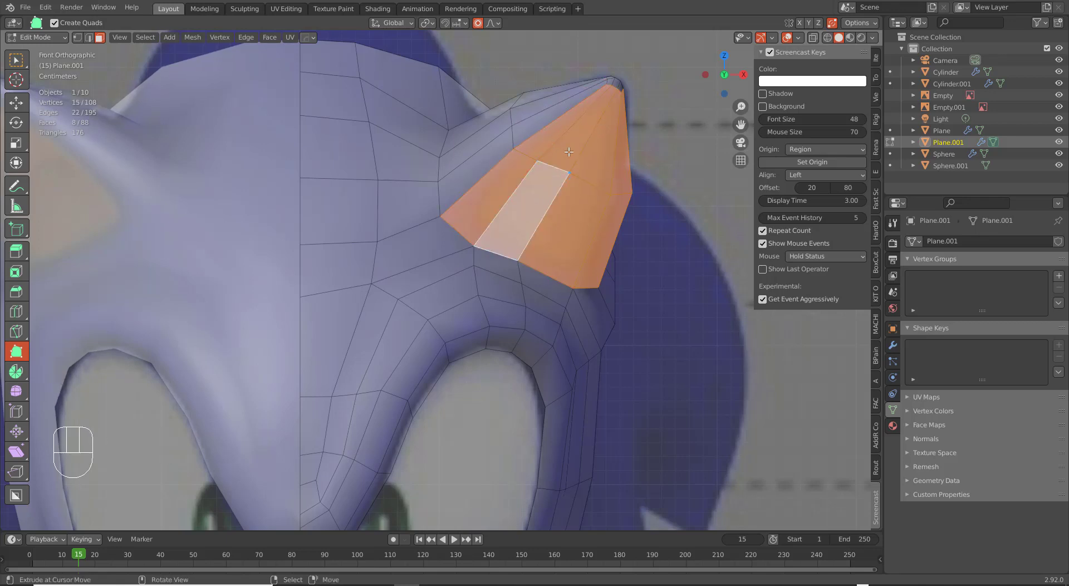
right_click(608, 240, "shift")
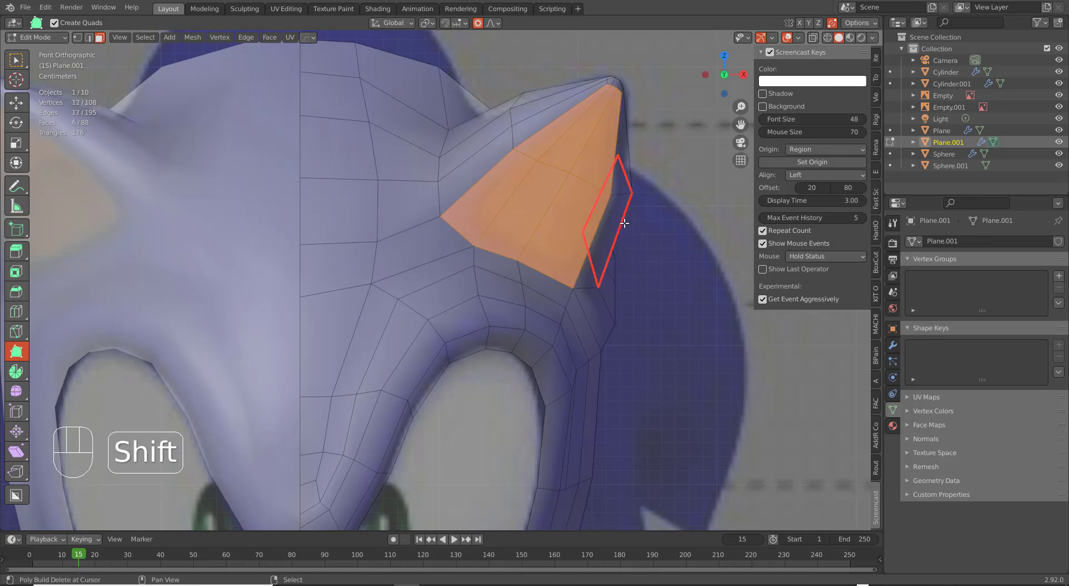
Shift the vertices along the outer edge of the ear's front outward and back, at both the base and the middle loop.
middle_click_drag(616, 241, 520, 262)
key("1")
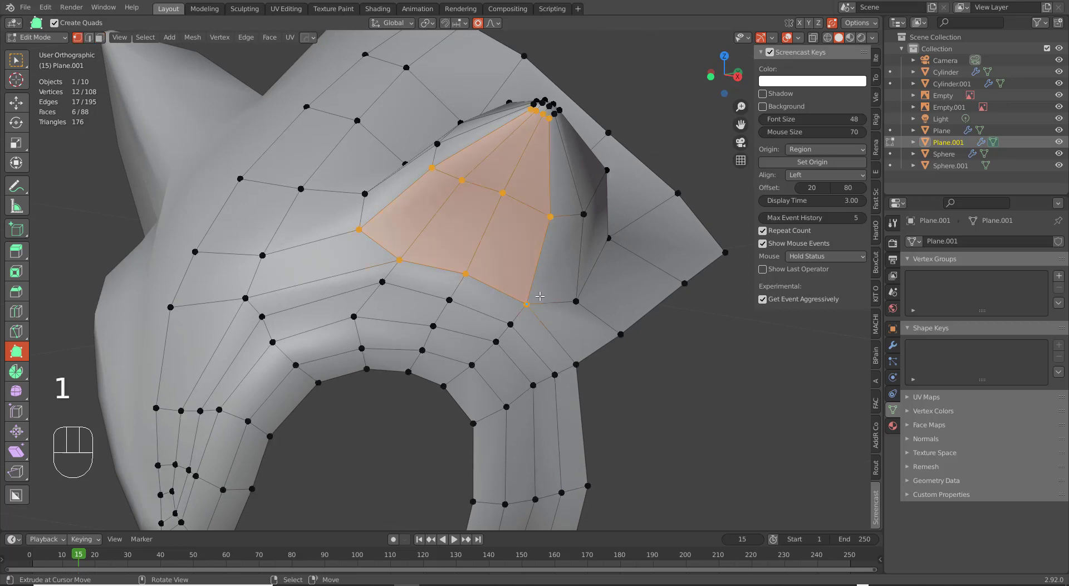
left_click(538, 302)
left_click_drag(534, 304, 552, 303)
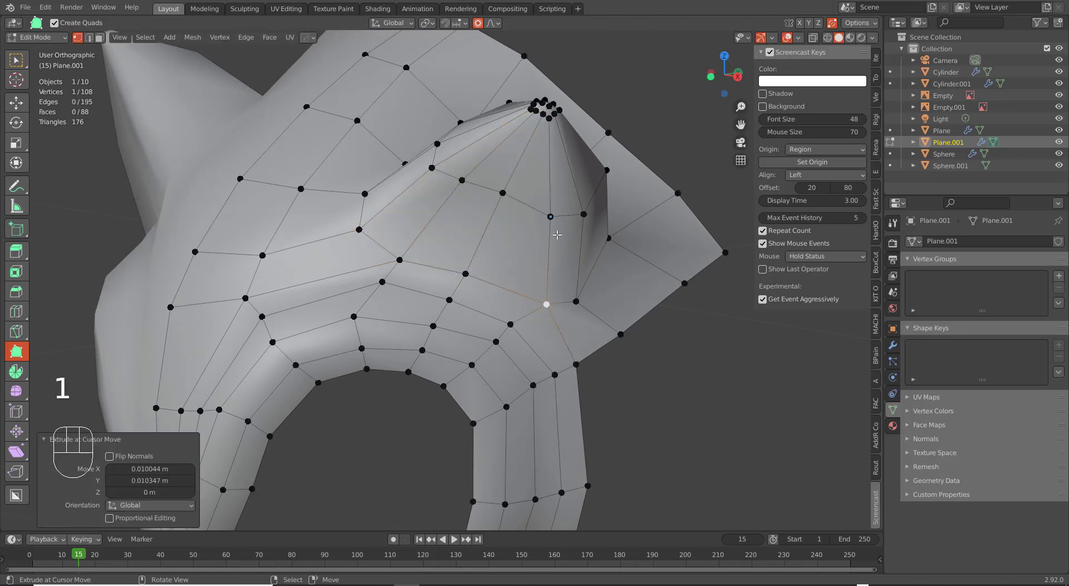
left_click_drag(553, 220, 563, 219)
middle_click_drag(566, 219, 512, 223)
left_click_drag(473, 204, 487, 197)
left_click_drag(495, 298, 514, 286)
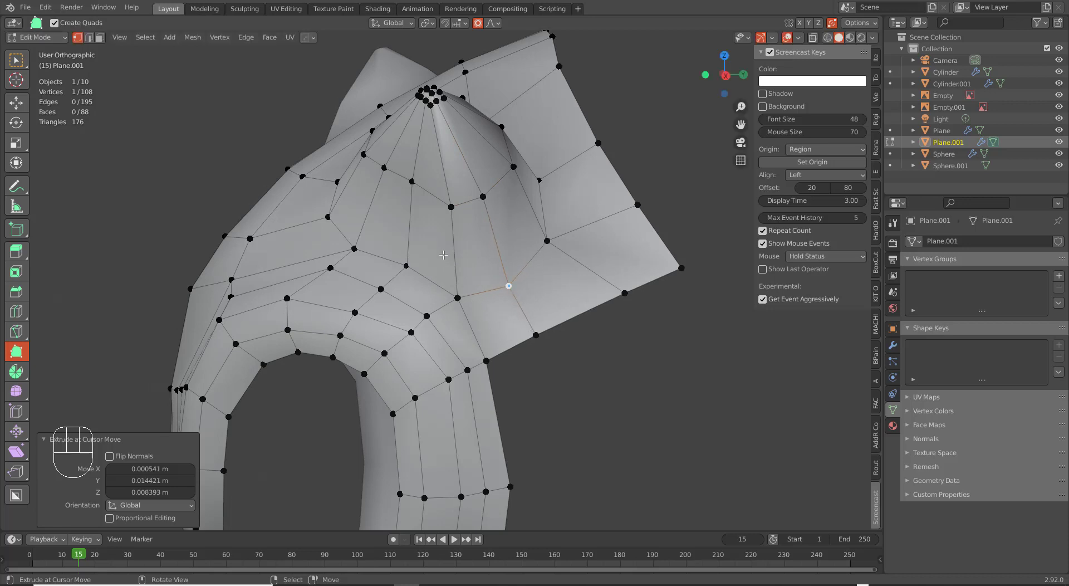
Reposition the middle-loop vertices on the ear's front and raise the inner-ear base vertices and the eye loop below them.
middle_click_drag(446, 189, 496, 206)
left_click_drag(492, 162, 539, 174)
left_click_drag(495, 160, 503, 161)
left_click_drag(485, 257, 492, 259)
left_click_drag(422, 241, 424, 234)
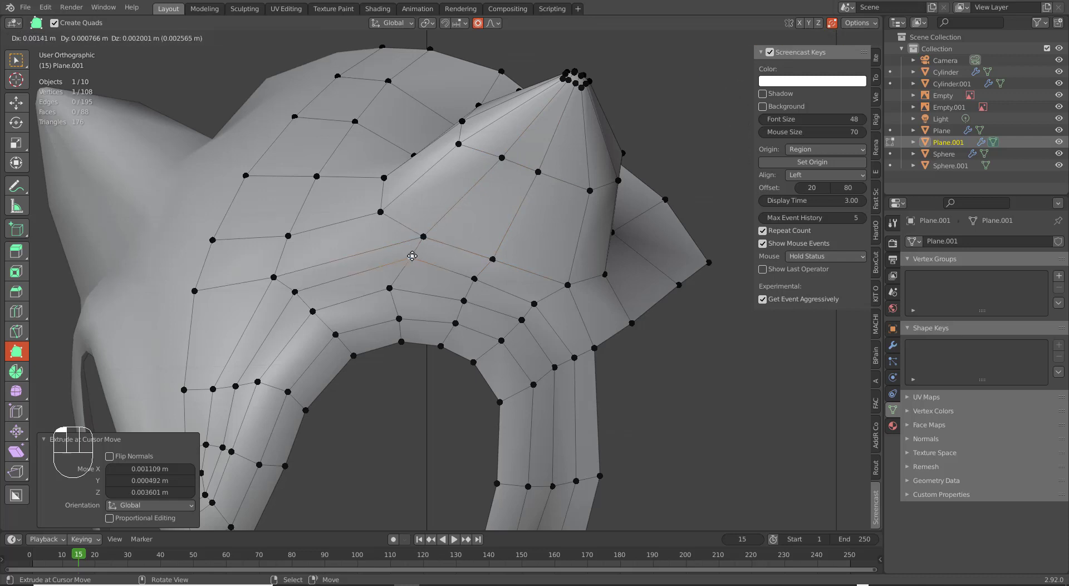
Select the six reshaped faces on the ear's front that form the inner ear.
key("3")
right_click(519, 230)
right_click(474, 207, "shift")
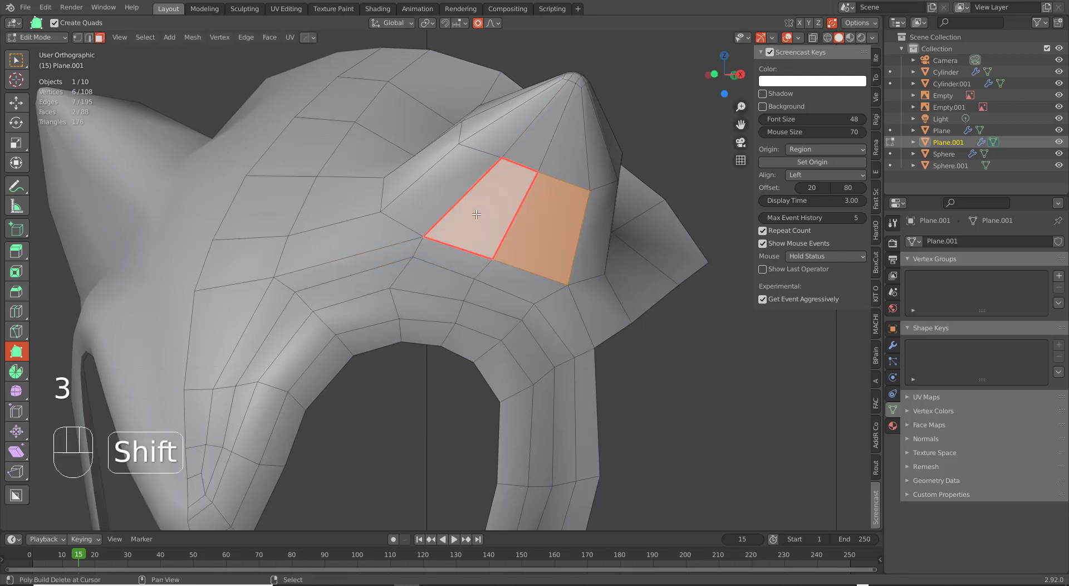
right_click(441, 187, "shift")
right_click(508, 129, "shift")
right_click(547, 125, "shift")
right_click(568, 158, "shift")
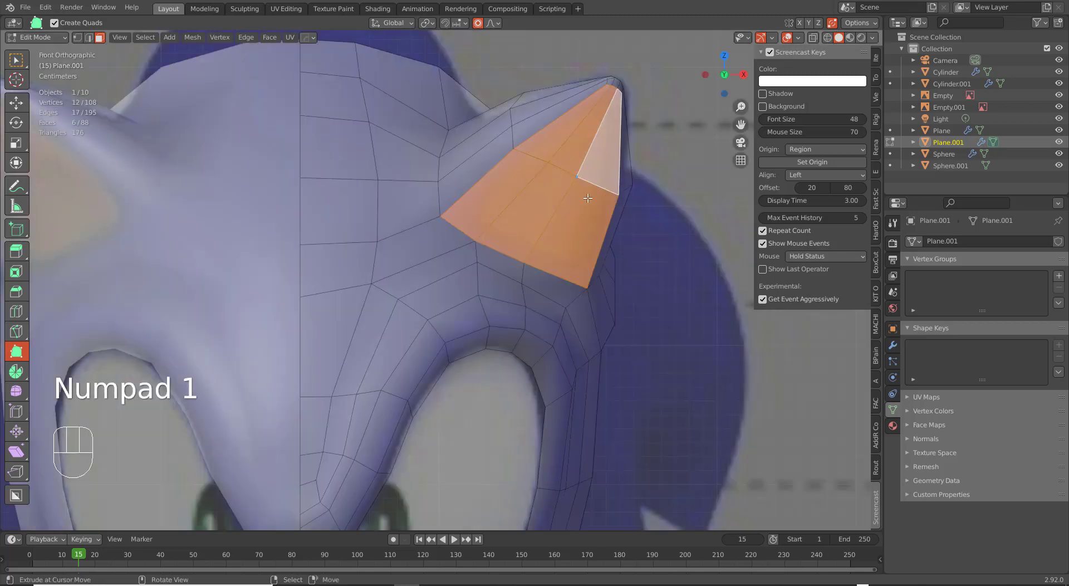
Inset the six selected inner-ear faces by about 0.0082 m.
key("i")
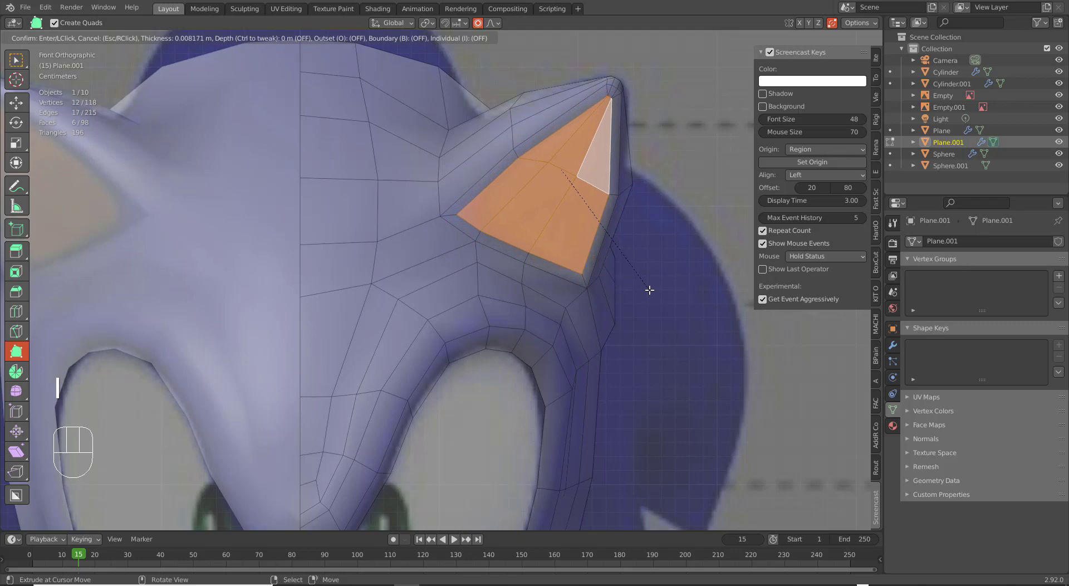
left_click(650, 290)
middle_click_drag(640, 289, 590, 291)
scroll(590, 291, "up", 4)
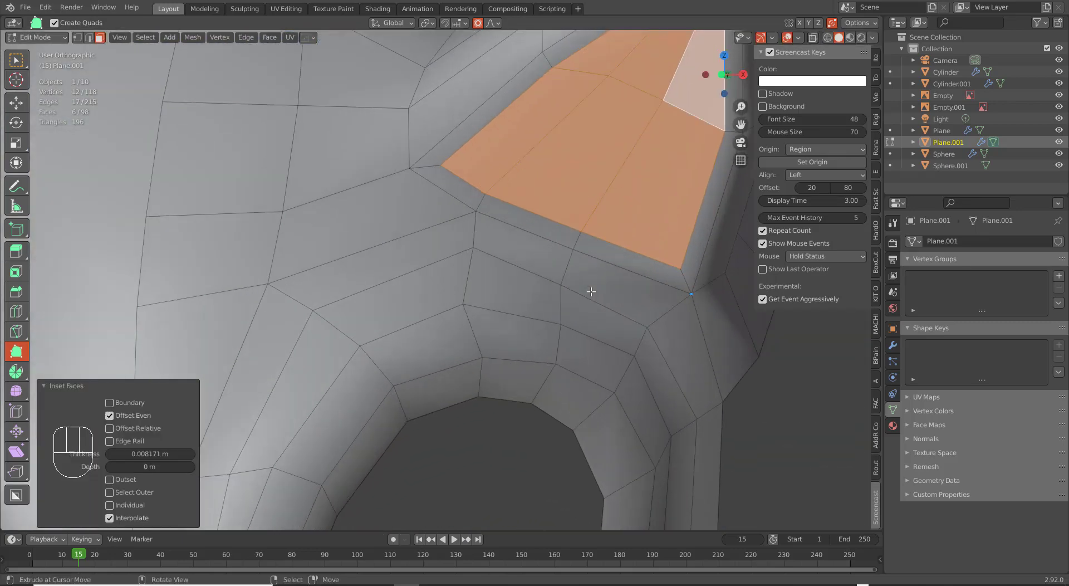
Nudge the inset corner vertex on the inner side of the ear tip slightly outward.
middle_click_drag(645, 110, 454, 253, "shift")
scroll(453, 253, "up", 3)
scroll(432, 333, "up", 3)
middle_click_drag(514, 170, 442, 239, "shift")
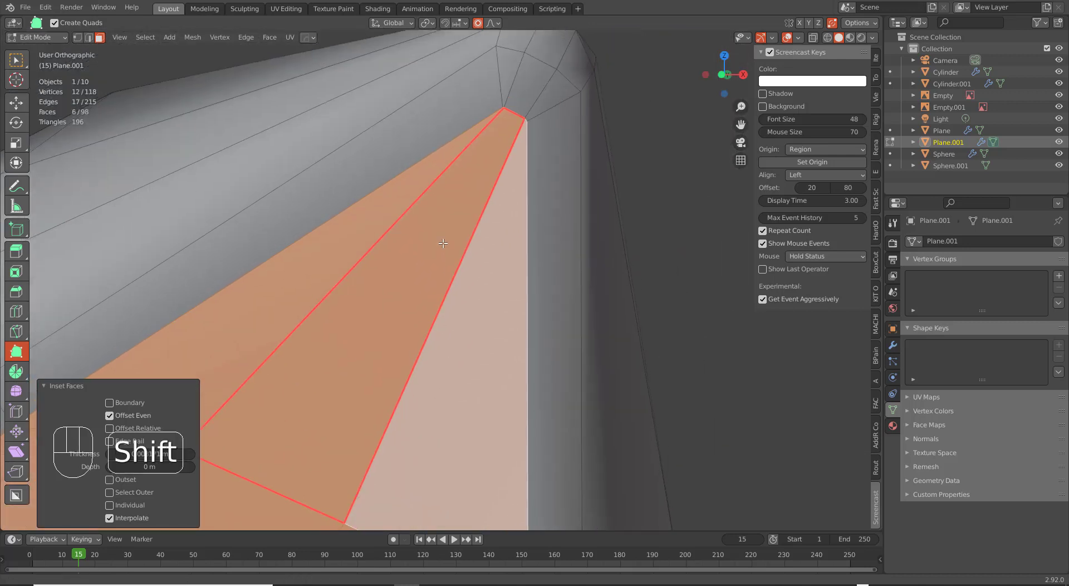
key("1")
mouse_move(496, 109)
left_mouse_down()
mouse_move(528, 126)
mouse_move(493, 108)
left_mouse_up()
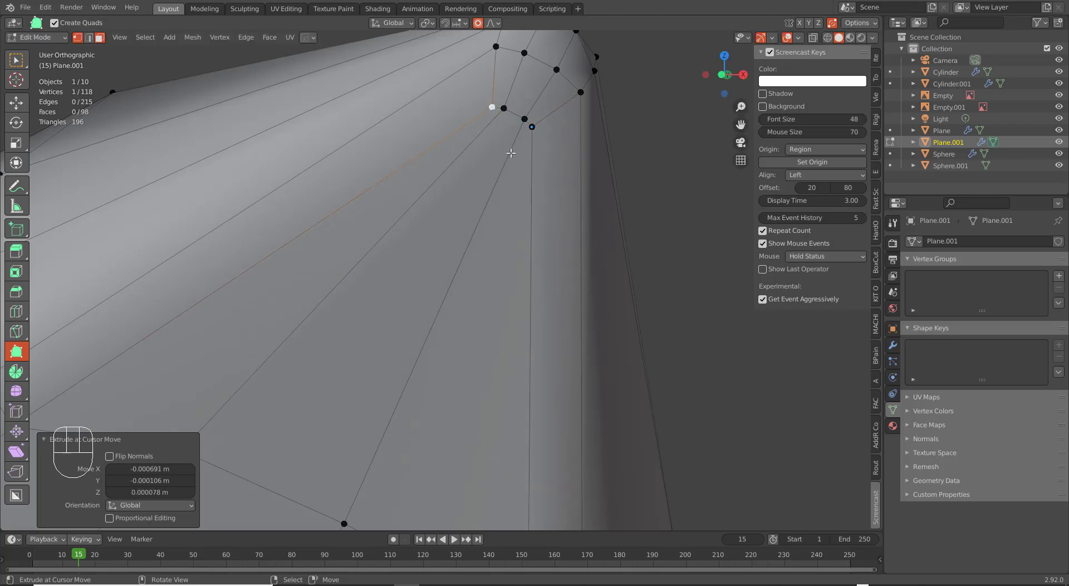
Reselect the inset inner-ear faces in face mode, from the ear tip down to the base.
key("3")
left_click(515, 181)
right_click(514, 187)
right_click(474, 193, "shift")
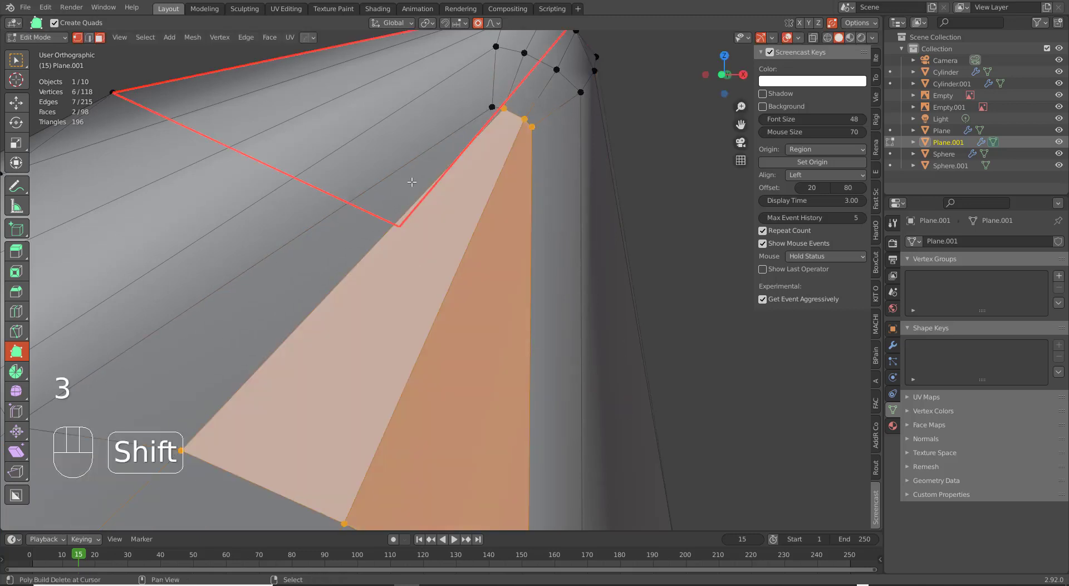
left_click_drag(412, 182, 408, 189)
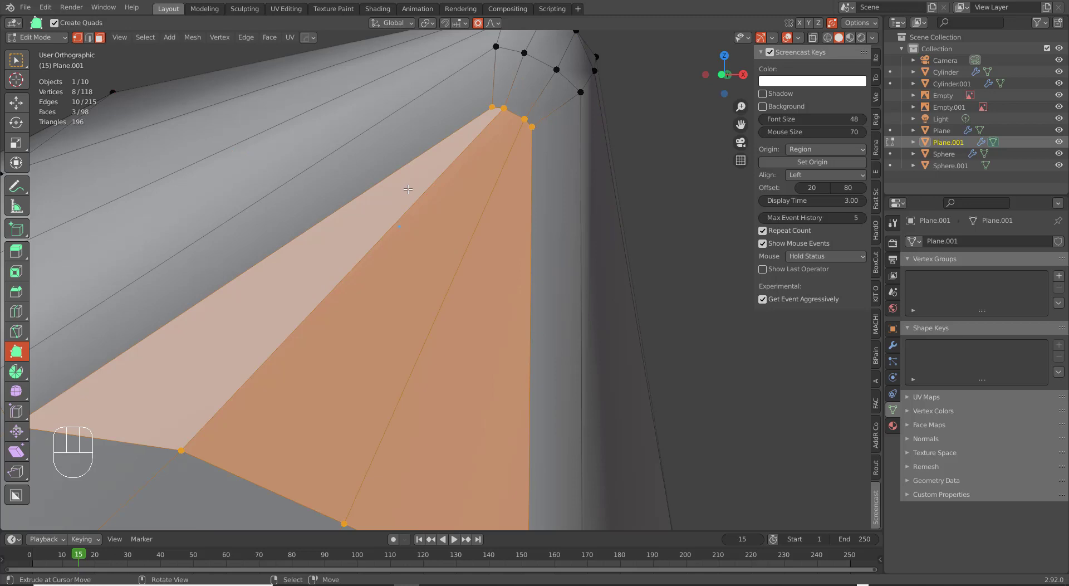
key("3")
scroll(424, 208, "down", 5)
middle_click_drag(409, 300, 424, 182, "shift")
right_click(407, 334, "shift")
right_click(310, 300, "shift")
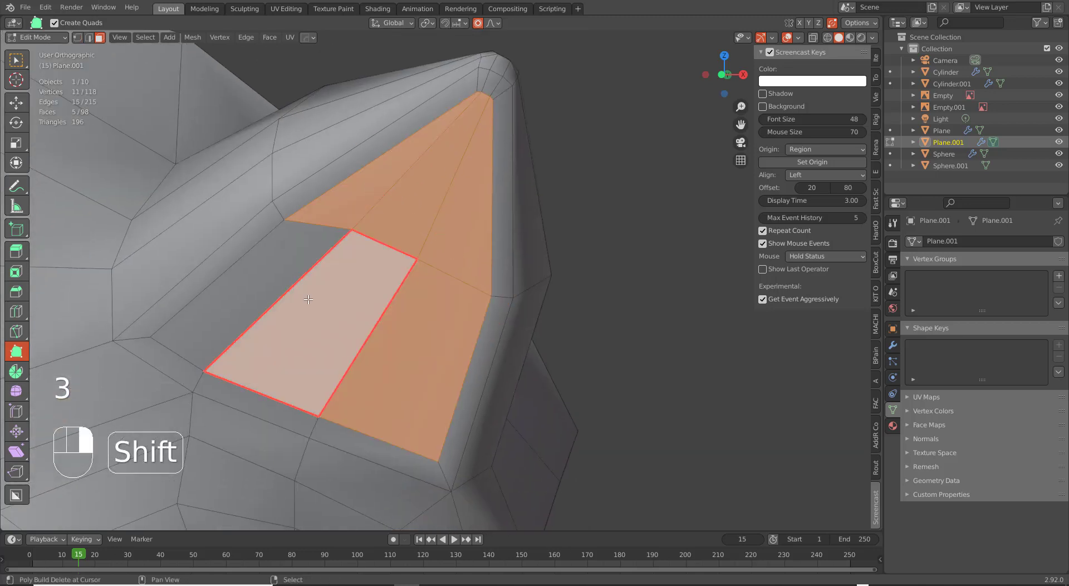
Extrude the inner-ear faces about 0.018 m into the ear and shift them slightly back and up with proportional editing.
middle_click_drag(297, 266, 460, 329)
key("e")
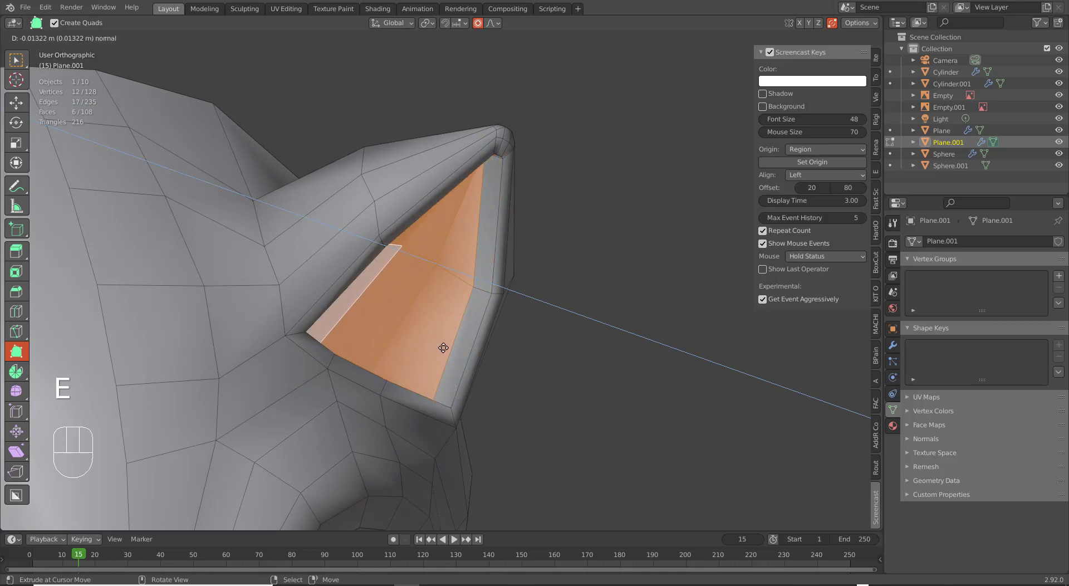
left_click(437, 345)
middle_click_drag(437, 345, 349, 361)
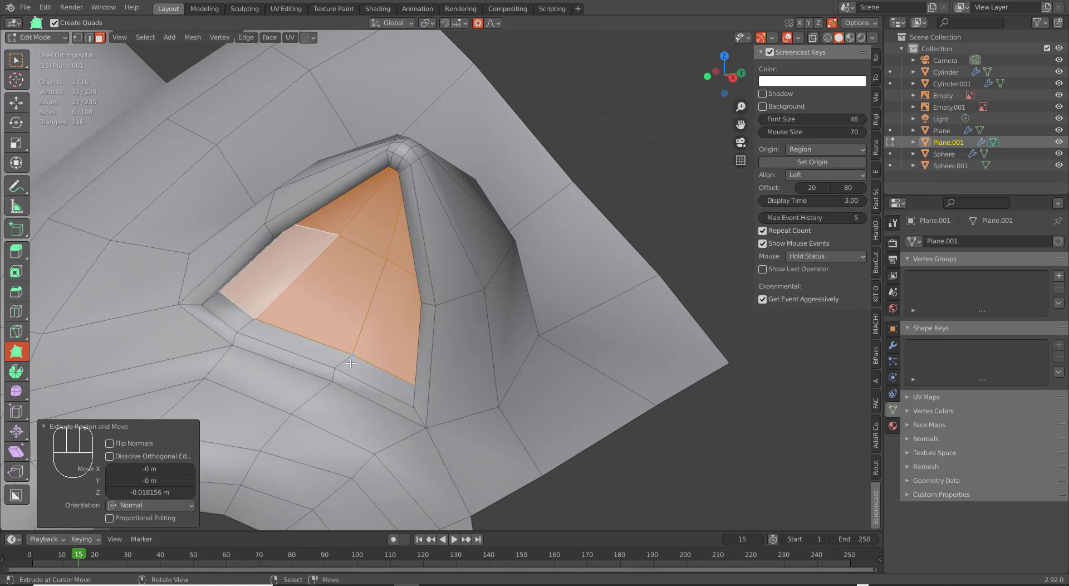
key("g")
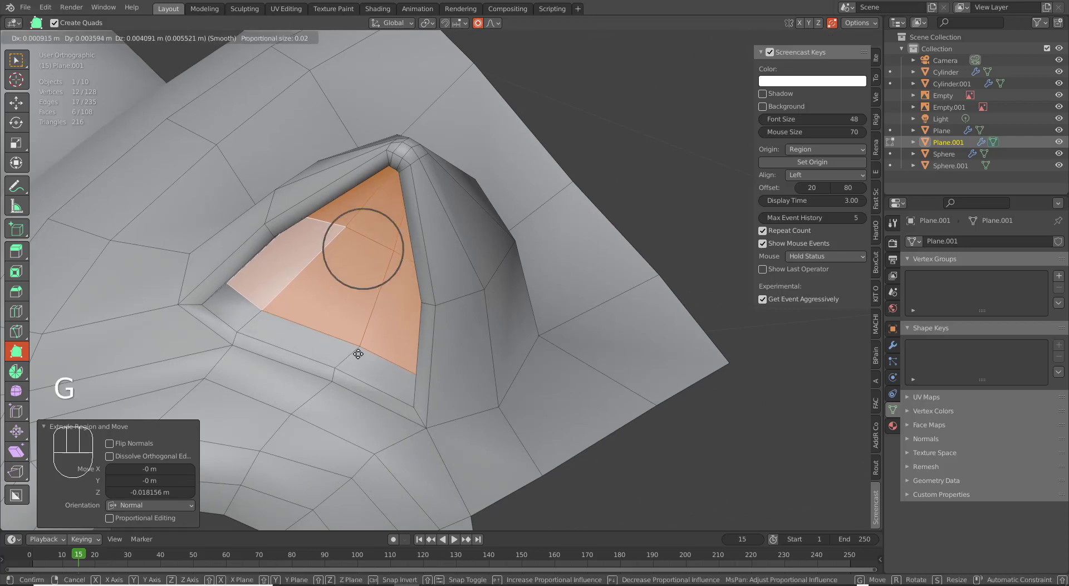
left_click(358, 354)
middle_click_drag(358, 354, 573, 371)
Inset the recessed inner-ear faces by about 0.005 m and smooth their vertices once.
key("i")
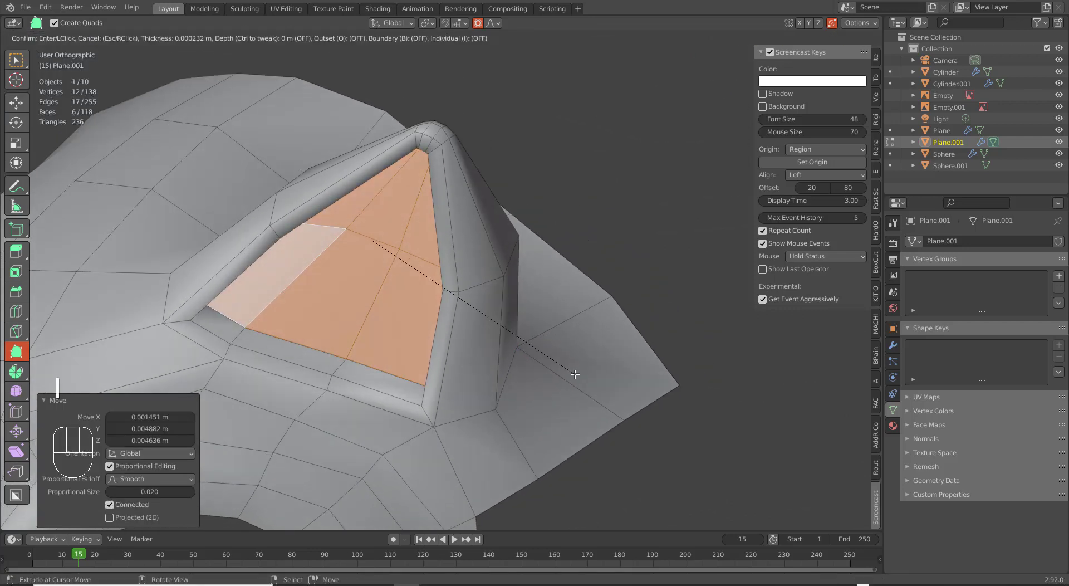
left_click(564, 370)
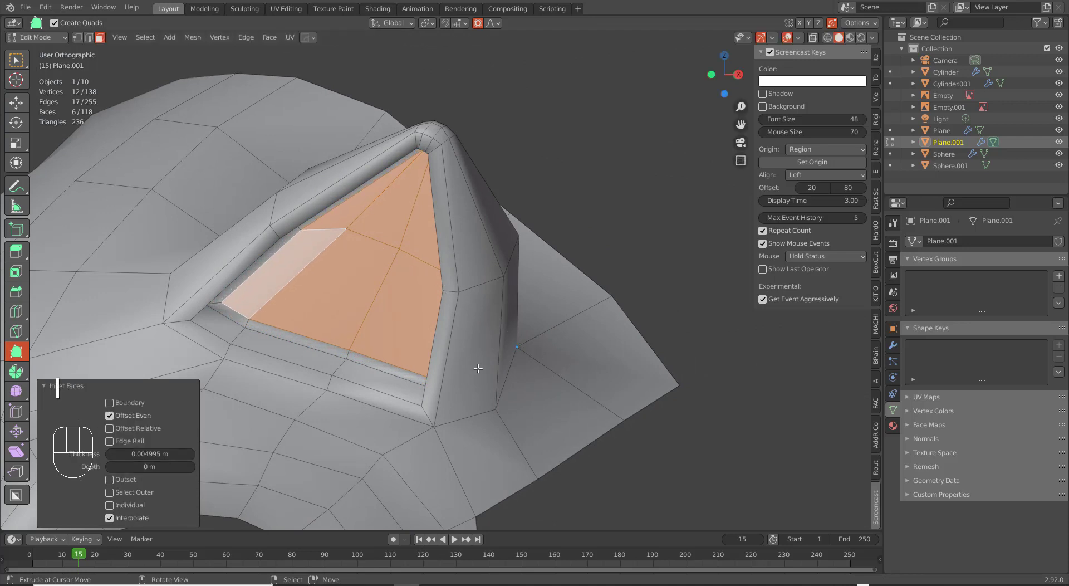
middle_click_drag(564, 371, 490, 353)
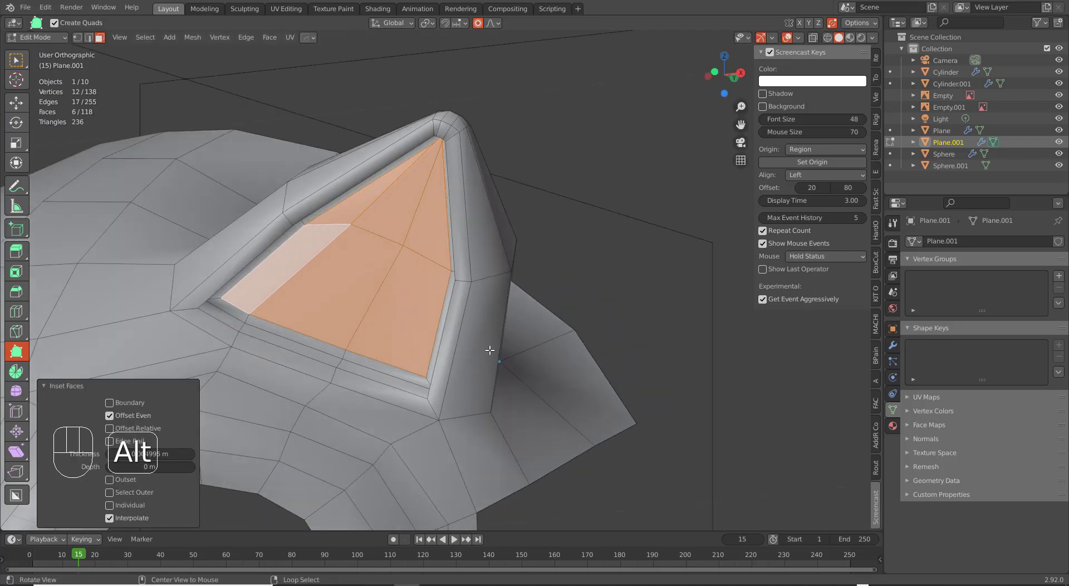
key("alt+q")
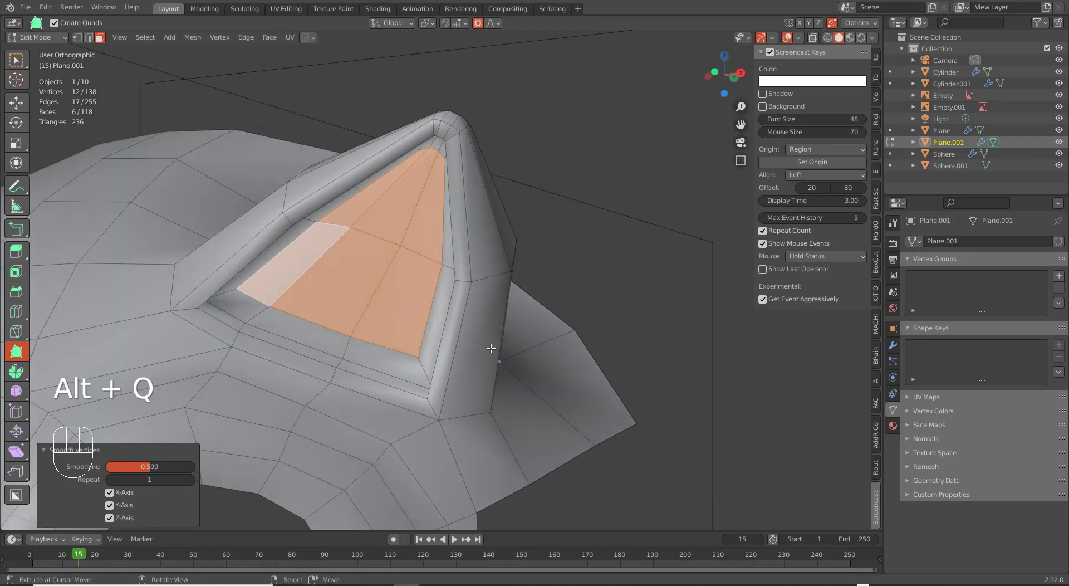
Add two centred loop cuts around the bands bordering the inner-ear recess.
middle_click_drag(449, 318, 427, 303)
key("ctrl+r")
left_click(456, 273)
right_click(456, 273)
key("ctrl+r")
left_click(482, 275)
right_click(483, 275)
Slide the two short edges across the outer-side band down from the ear tip by a factor of about 0.038.
key("Tab")
scroll(427, 303, "up", 3)
middle_click_drag(415, 174, 420, 357, "shift")
scroll(420, 314, "up", 3)
key("Tab")
middle_click_drag(454, 226, 518, 117)
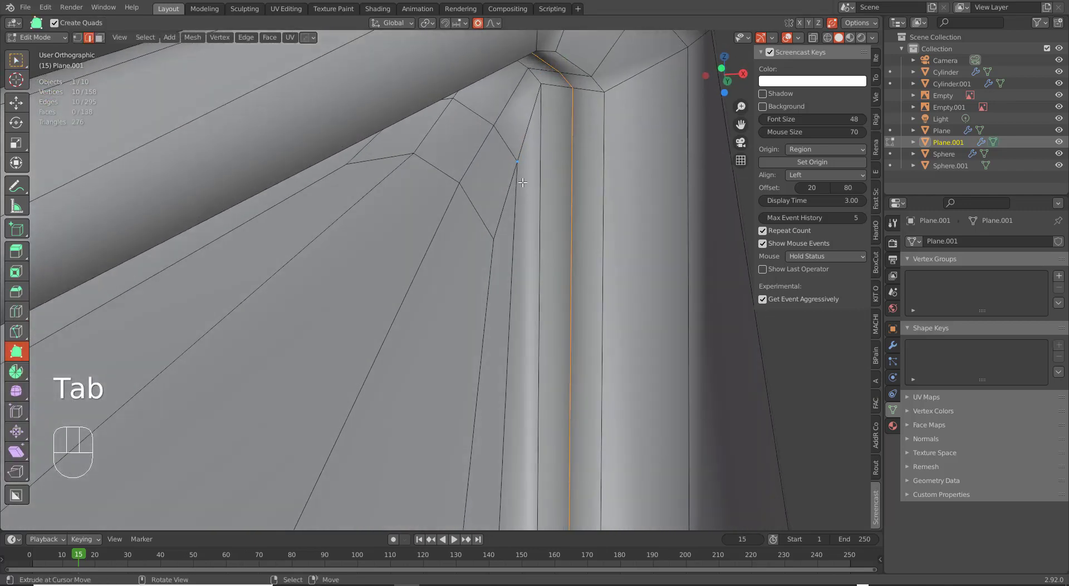
right_click(586, 91, "shift")
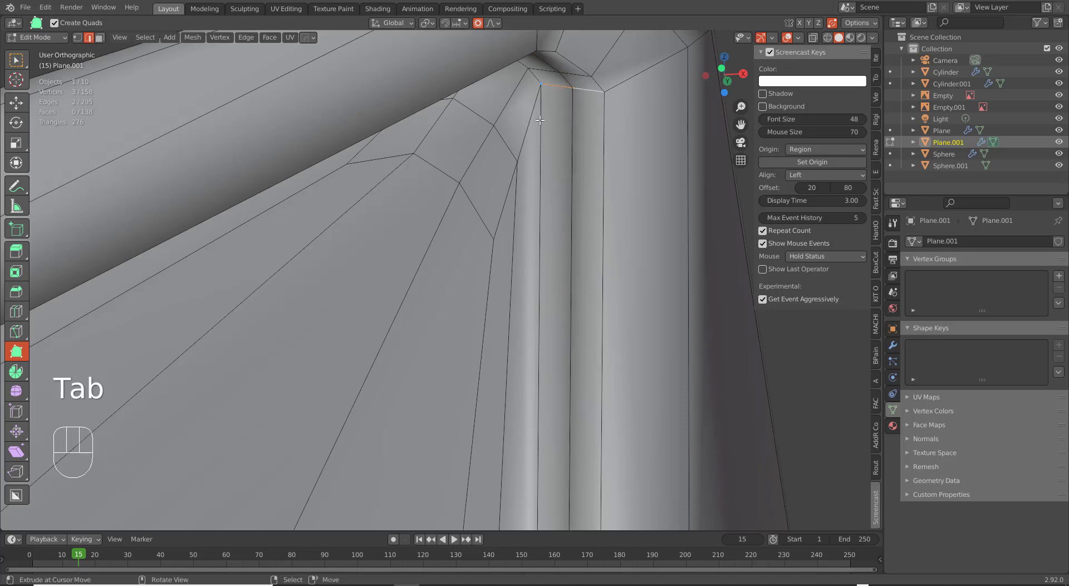
middle_click_drag(585, 94, 571, 83)
middle_click_drag(540, 120, 577, 146)
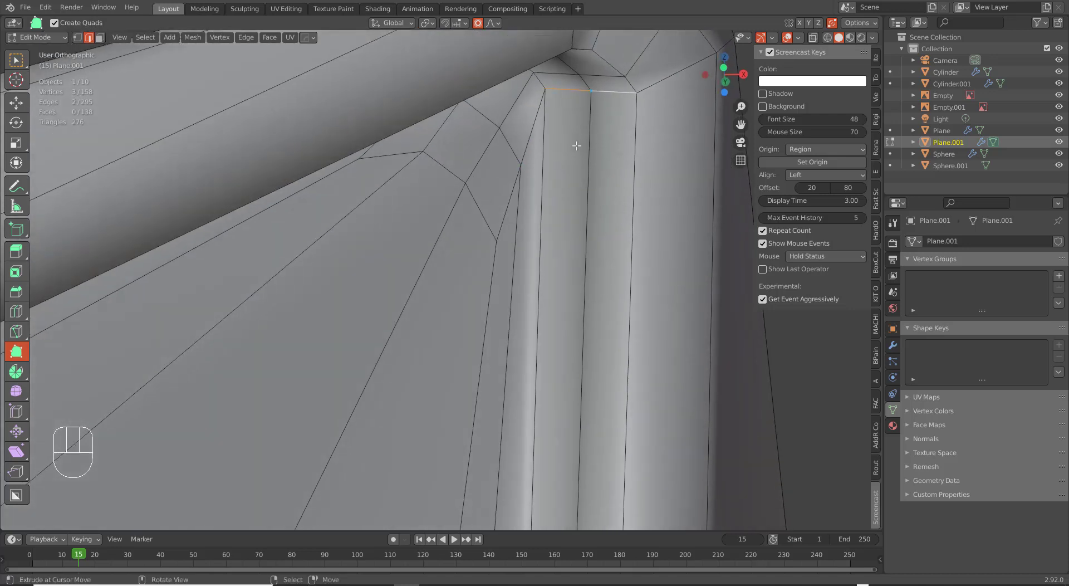
key("g")
key("g")
left_click(588, 163)
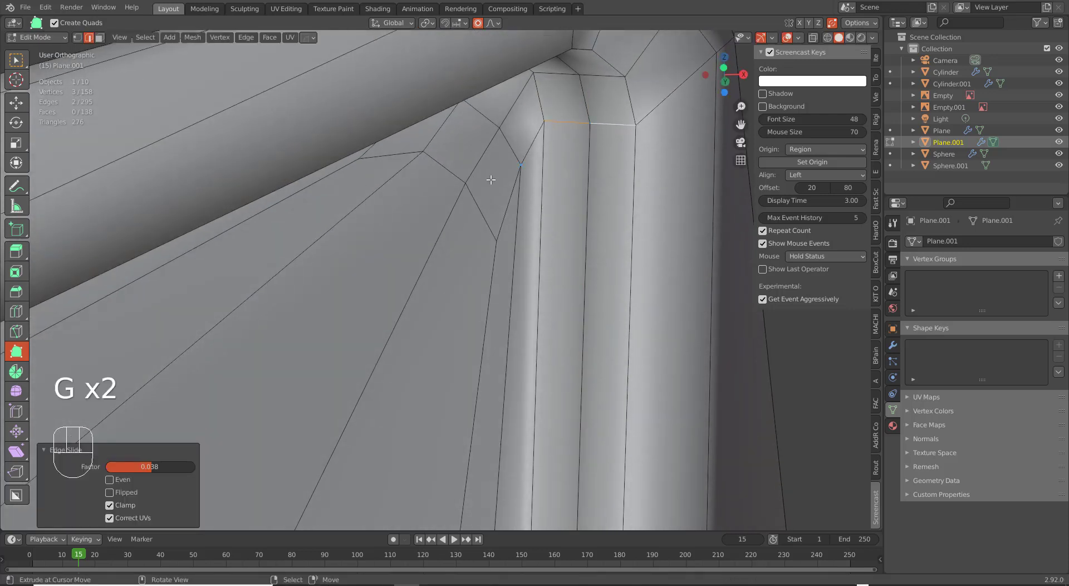
Slide the matching short edges on the inner side of the recess away from the ear tip by a factor of about 0.046.
middle_click_drag(476, 166, 443, 150)
middle_click_drag(442, 150, 490, 108)
right_click(498, 104)
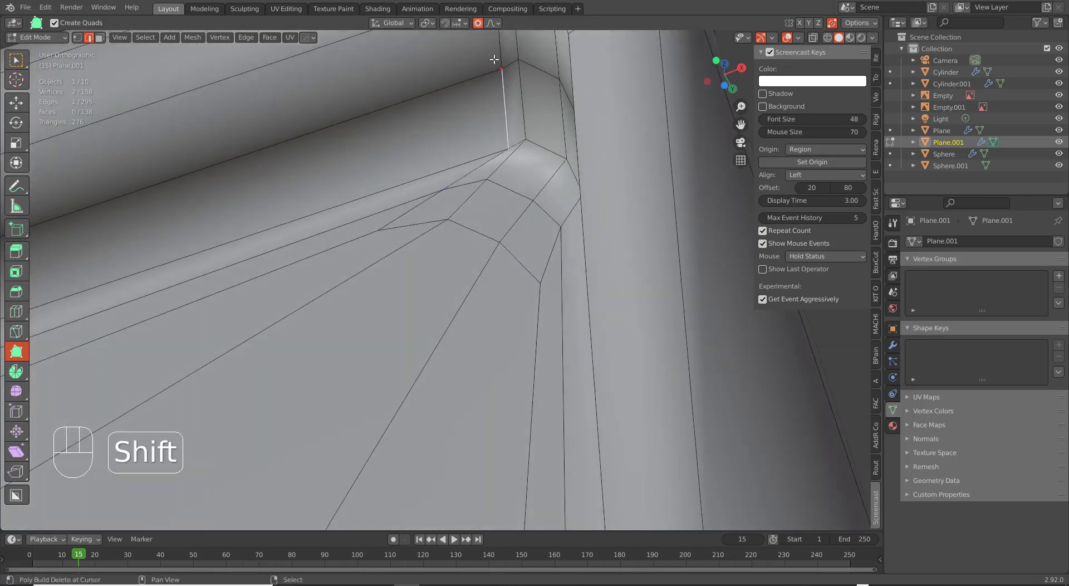
key("g")
key("g")
left_click(468, 137)
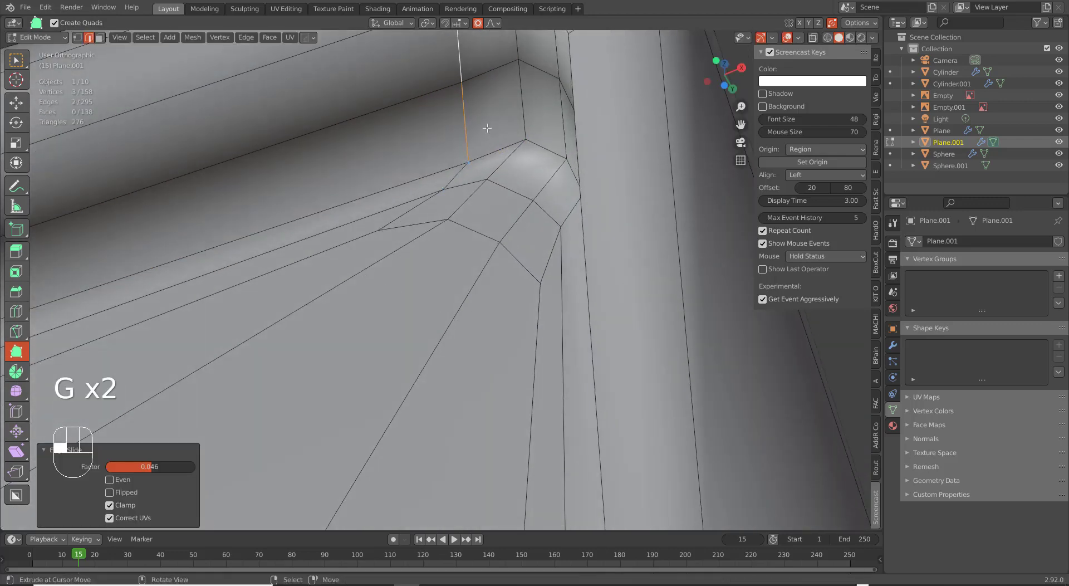
Preview the smoothed ear tip and slide the rim's cross edges on both sides of the tip.
key("Tab")
middle_click_drag(481, 196, 486, 197)
middle_click_drag(483, 210, 489, 273)
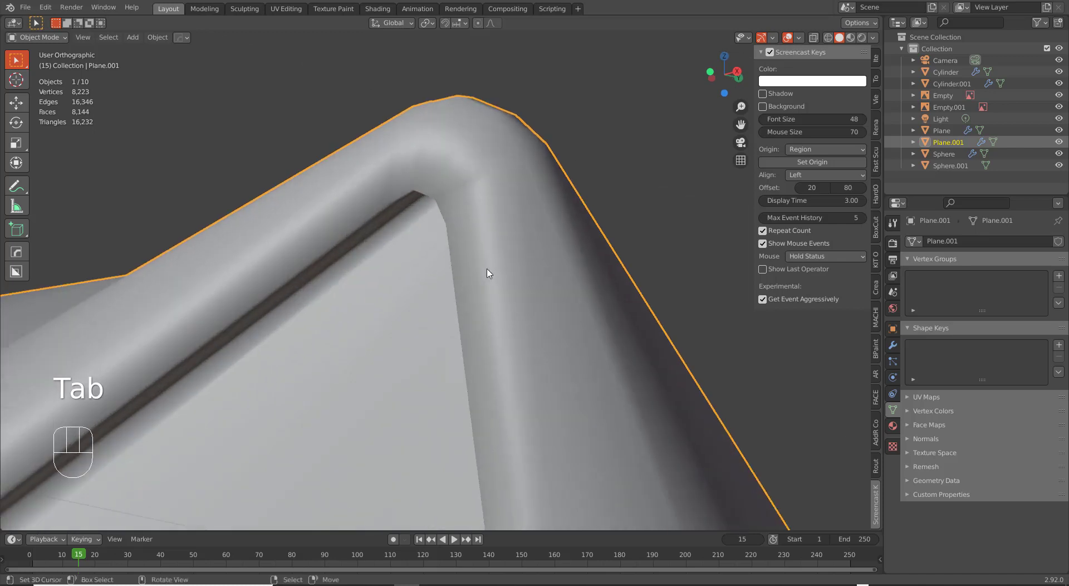
key("Tab")
middle_click_drag(486, 234, 564, 194)
left_click(580, 184)
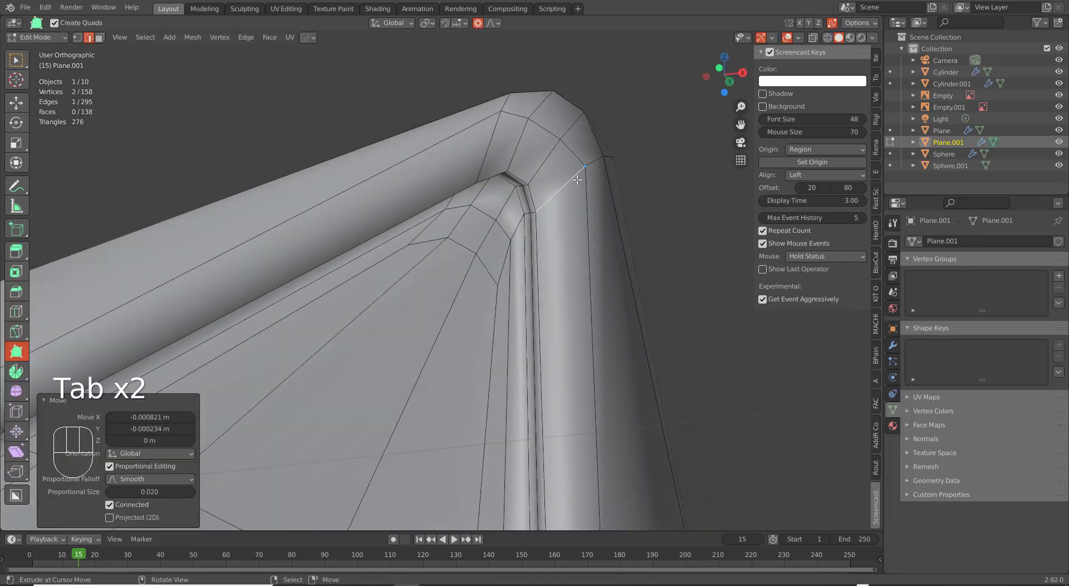
key("g")
key("g")
left_click(585, 181)
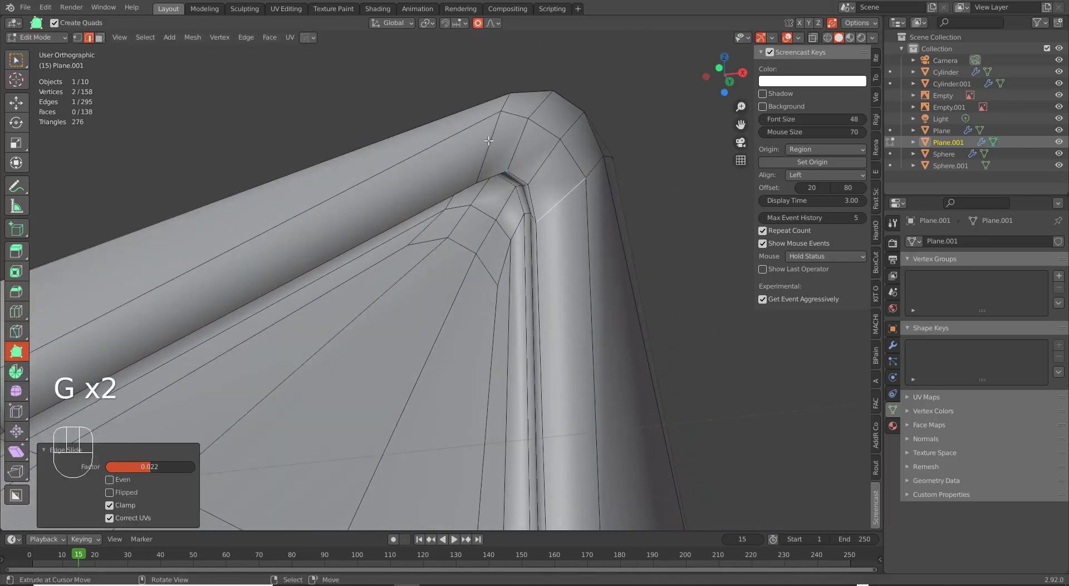
left_click(482, 147)
key("g")
key("g")
left_click(481, 141)
Add one centred loop cut around the ear's front rim outside the inner-ear recess.
middle_click_drag(481, 141, 585, 196)
key("ctrl+r")
left_click(585, 198)
right_click(584, 200)
scroll(580, 266, "down", 8)
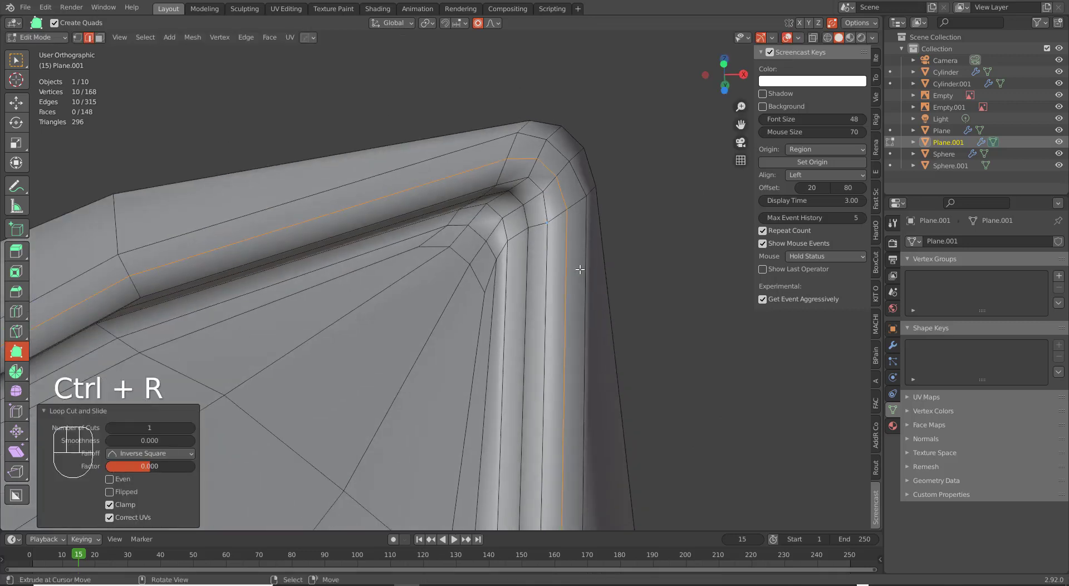
Examine the ear rim and inner-ear recess from several angles, toggling the selection of the whole mesh.
scroll(562, 296, "up", 2)
key("a")
middle_click_drag(543, 311, 439, 359)
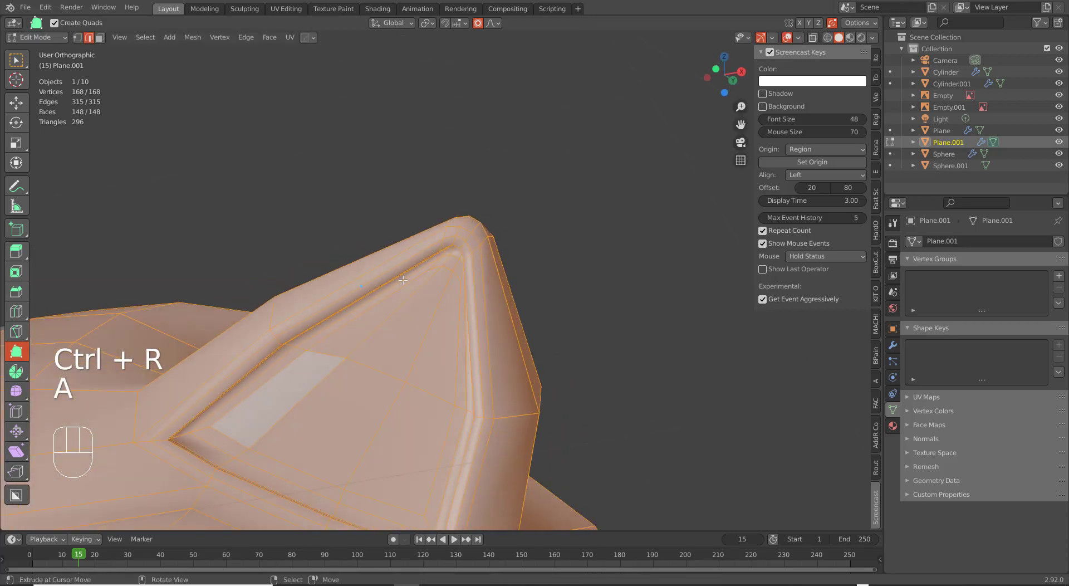
scroll(403, 279, "down", 1)
middle_click_drag(543, 289, 471, 281)
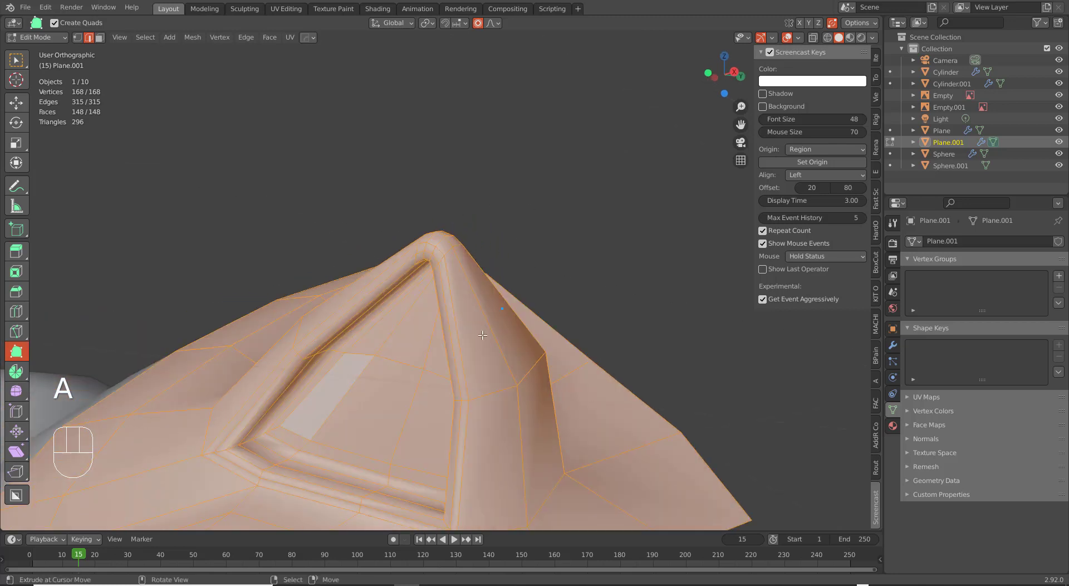
scroll(469, 281, "down", 3)
middle_click_drag(473, 382, 432, 366)
key("a")
key("a")
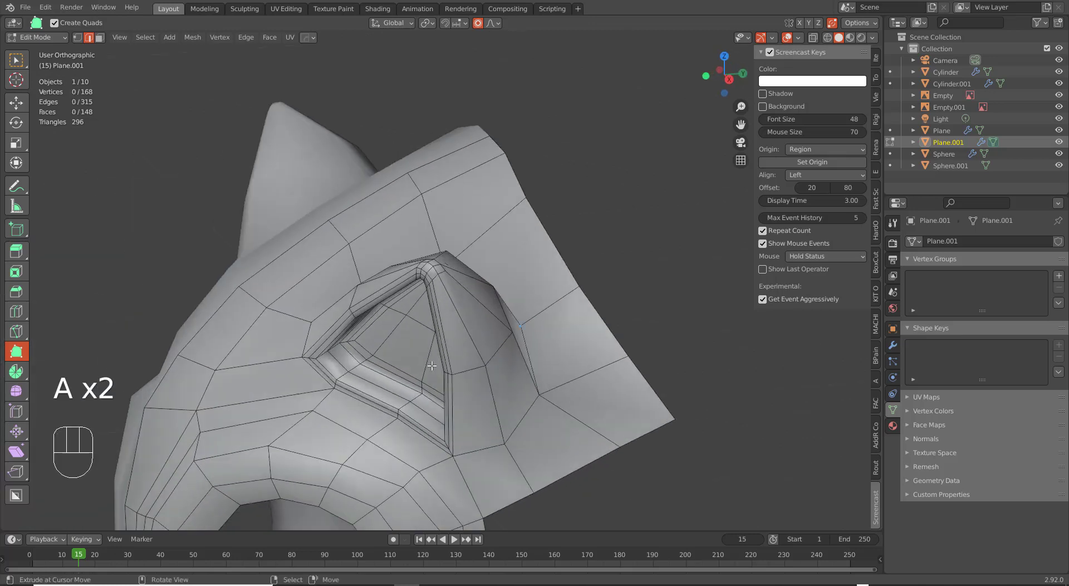
Try adding a loop cut around the base of the ear.
key("ctrl+r")
left_click(498, 409)
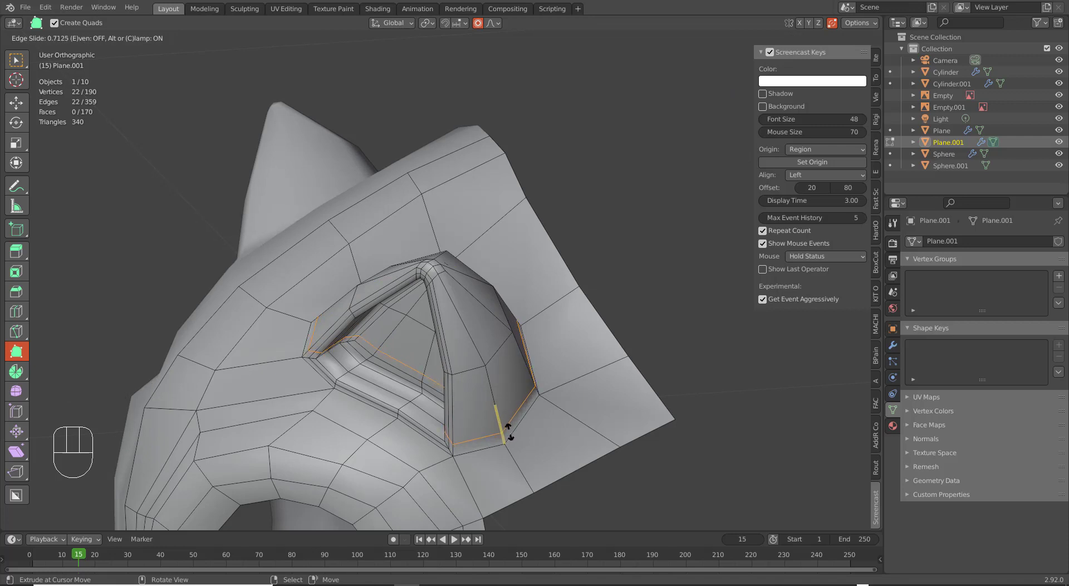
right_click(512, 415)
key("ctrl+z")
Compare the ear with the front reference, return to Object Mode and hide the Sphere.001 object.
scroll(512, 413, "down", 3)
middle_click_drag(504, 417, 515, 380)
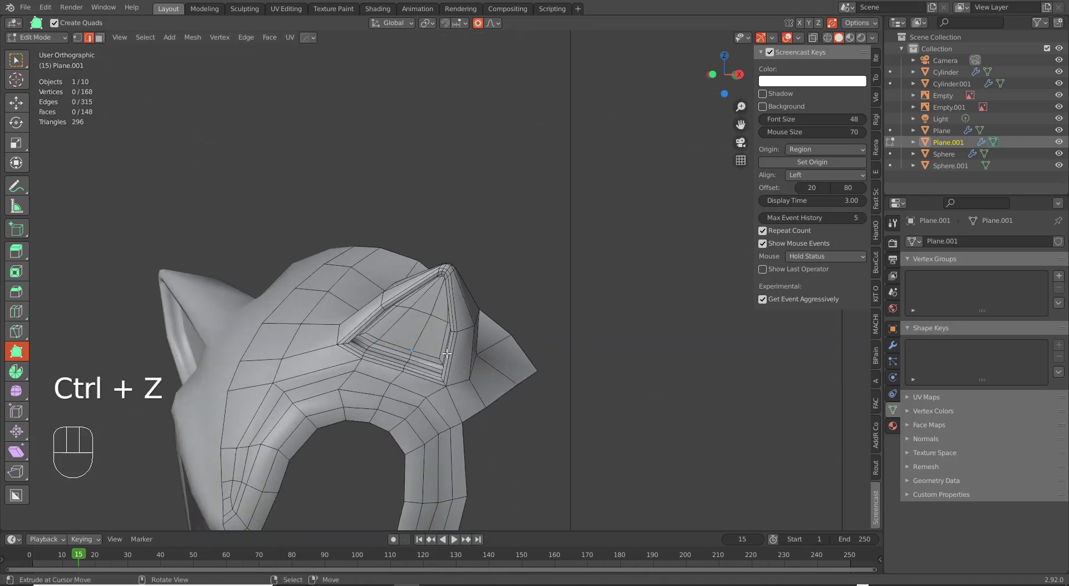
mouse_move(447, 354)
middle_mouse_down()
mouse_move(454, 362)
mouse_move(433, 365)
middle_mouse_up()
key("KP_1")
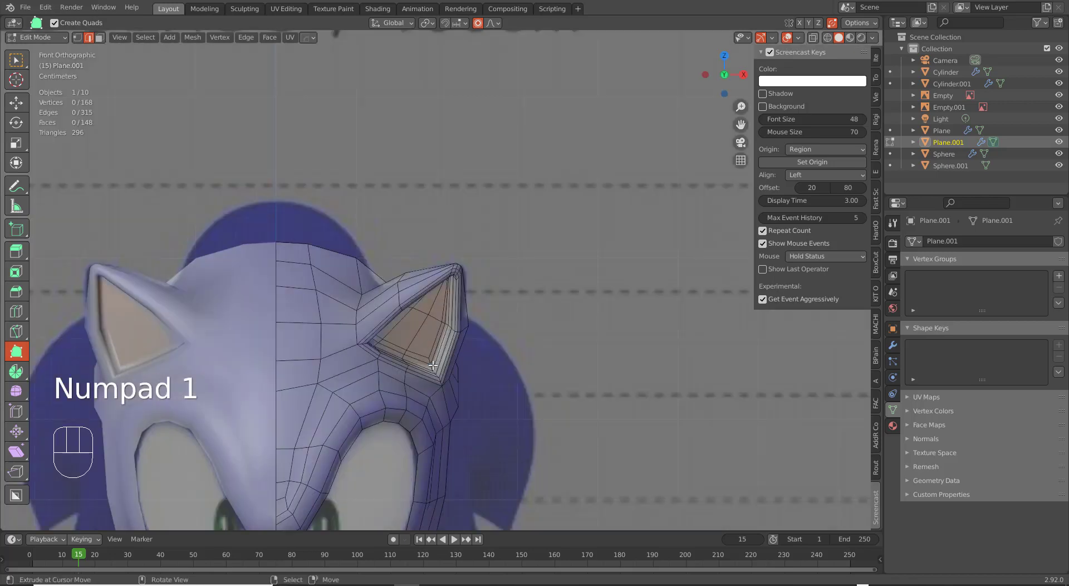
scroll(424, 362, "down", 4)
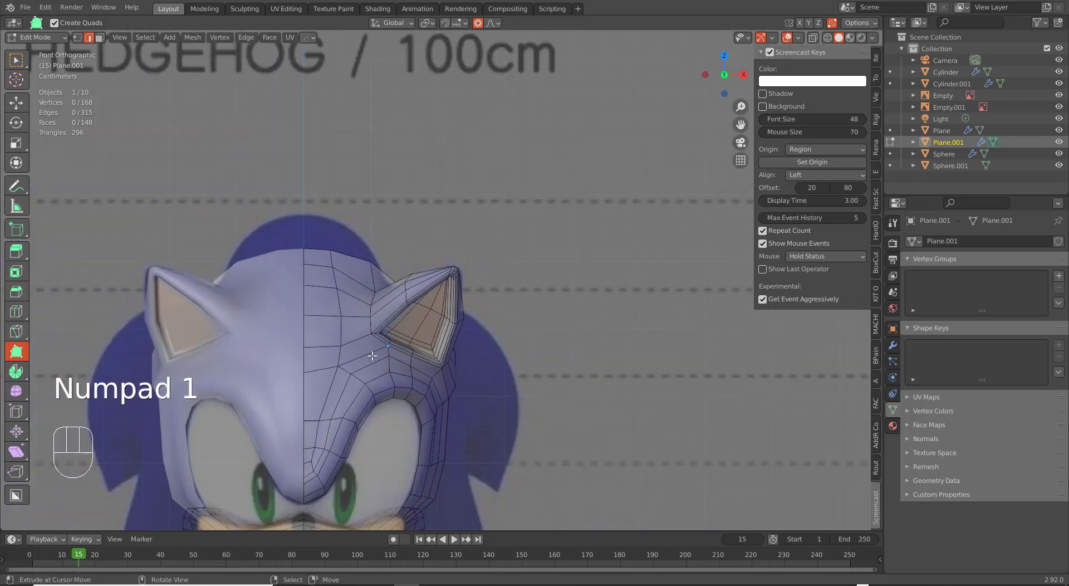
key("Tab")
middle_click_drag(423, 362, 459, 409)
scroll(375, 402, "down", 4)
right_click(434, 413)
right_click(425, 417)
key("h")
scroll(459, 415, "down", 5)
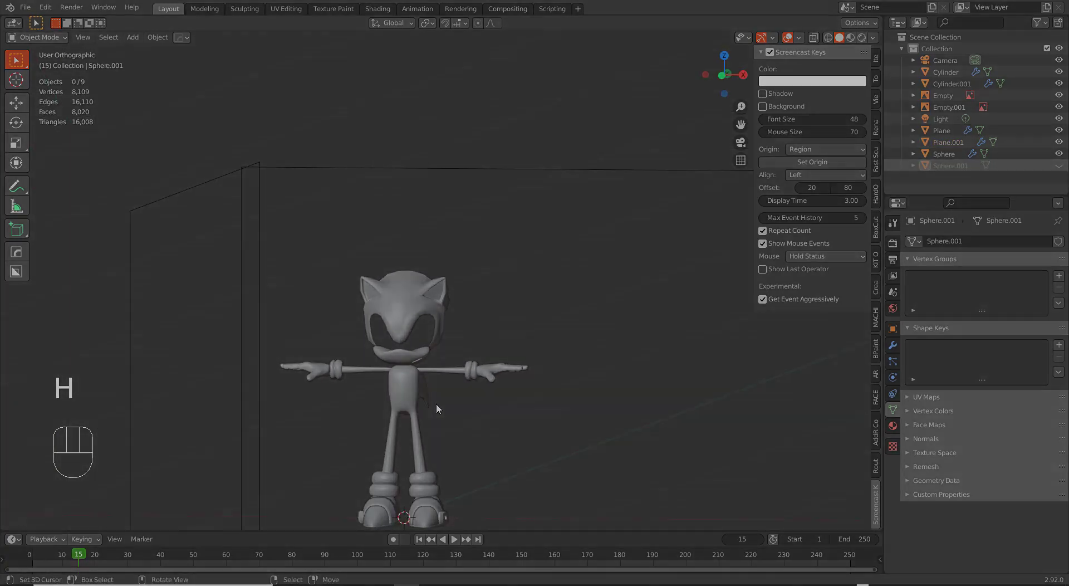